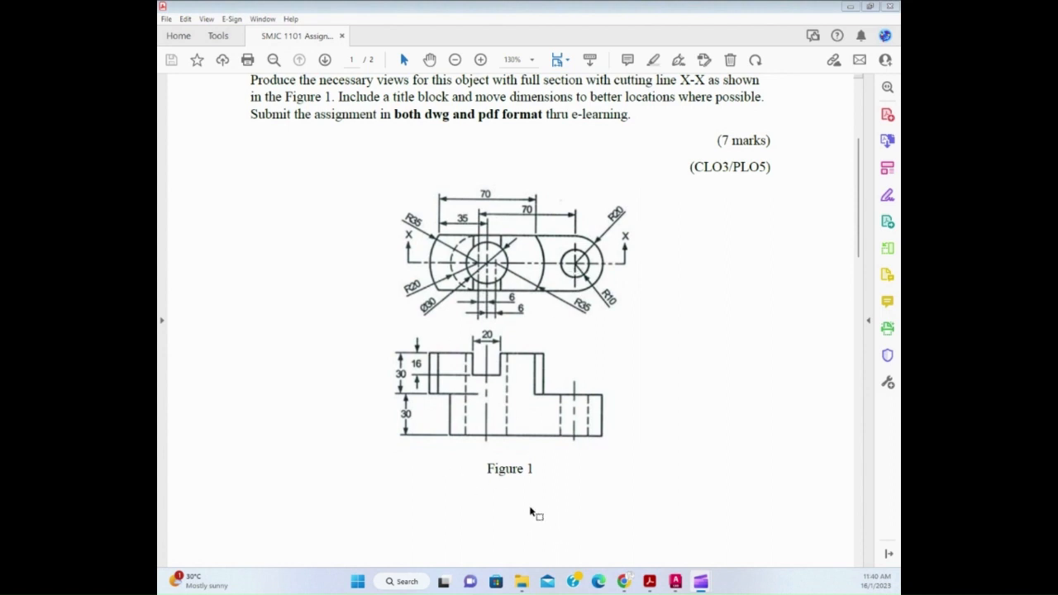
Switch to AutoCAD and create a new drawing from the acadiso3D.dwt template
click(675, 582)
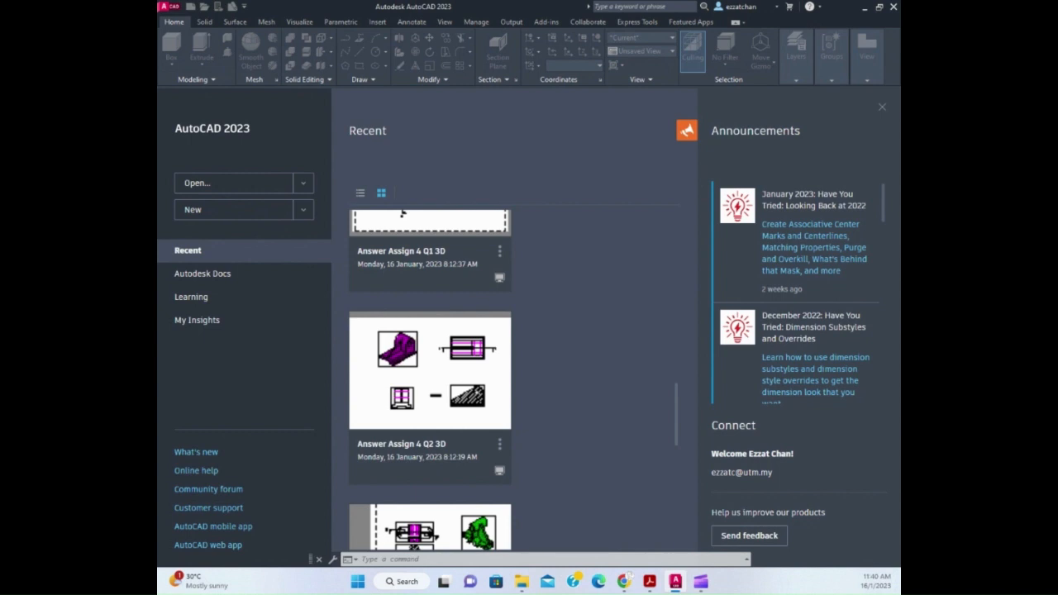
drag(447, 170, 481, 156)
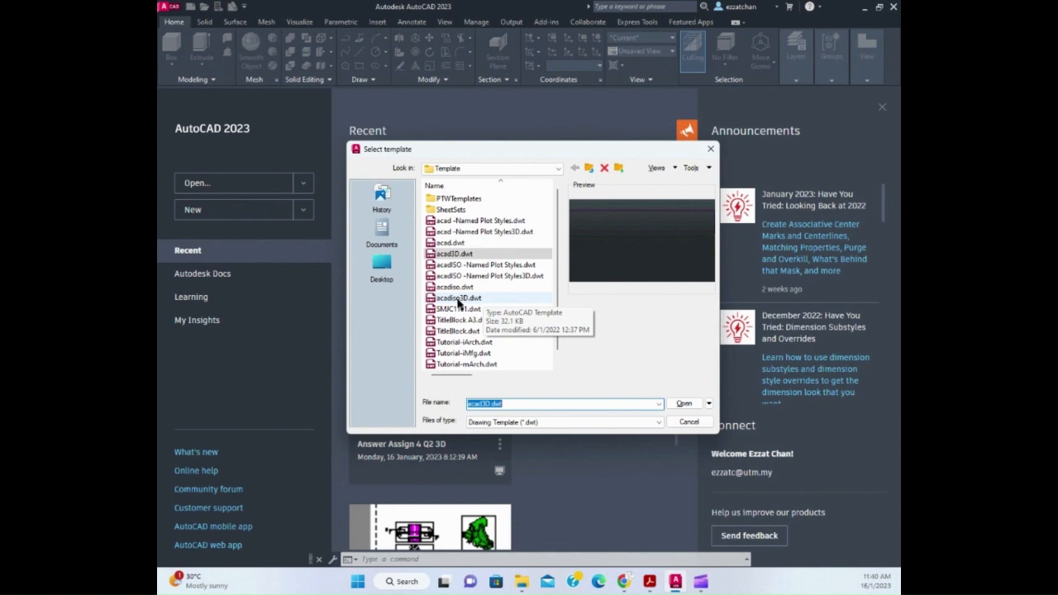
click(458, 298)
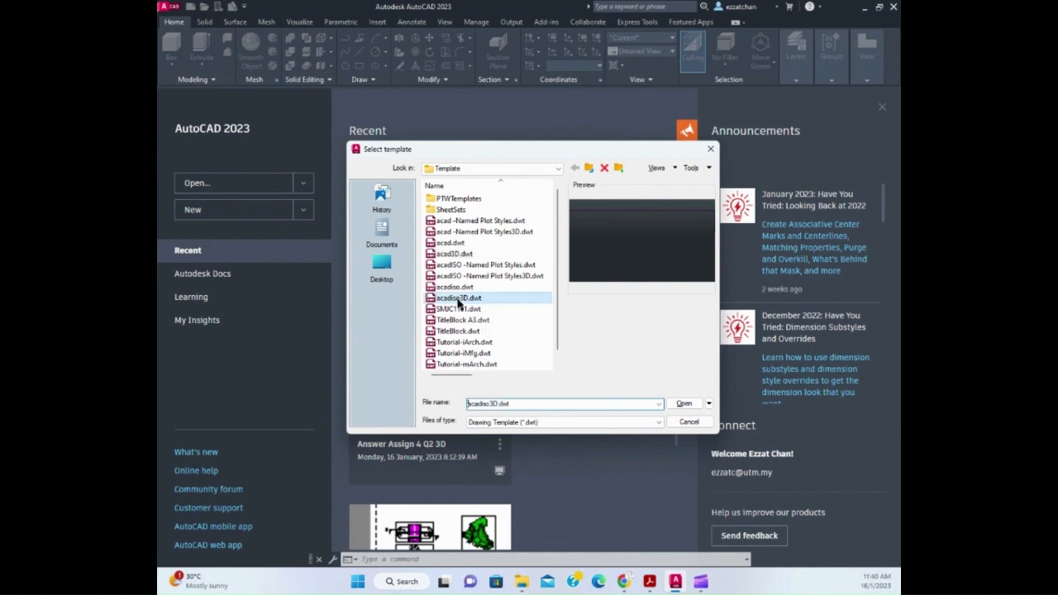
click(682, 404)
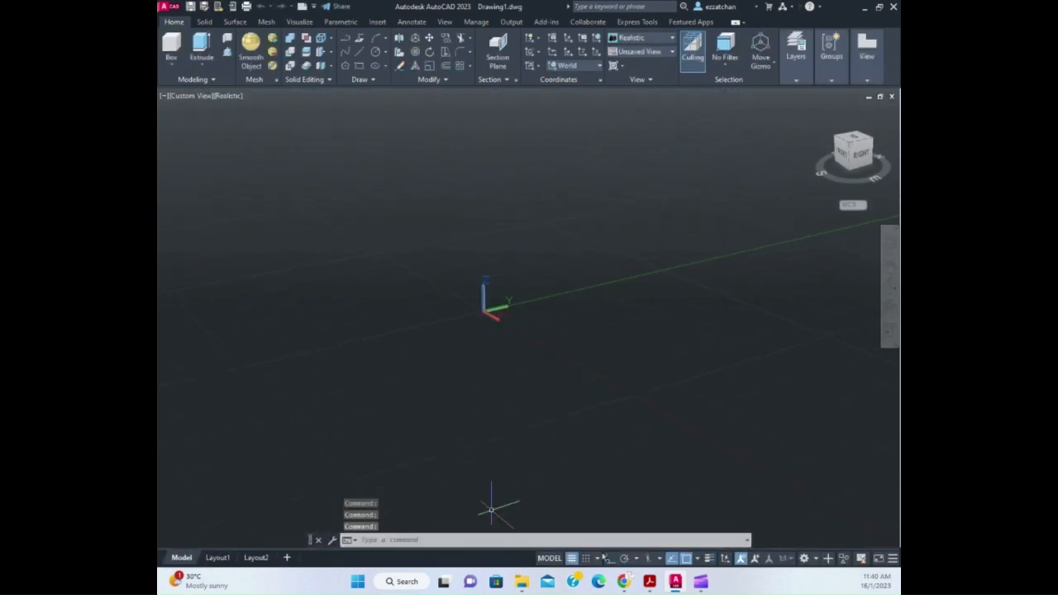
Turn off the grid display and turn on ortho mode
click(571, 560)
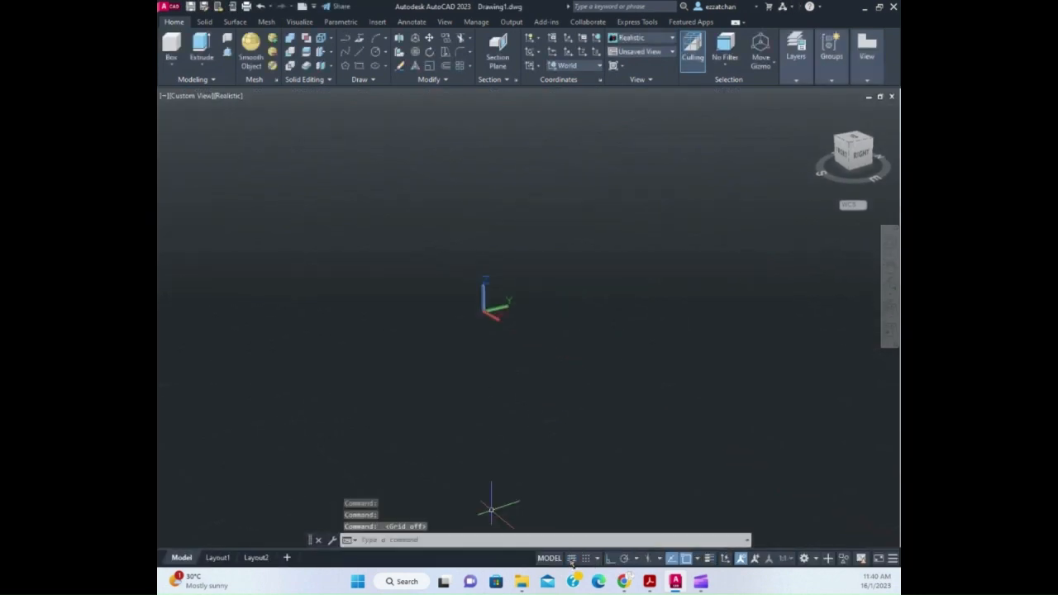
click(609, 560)
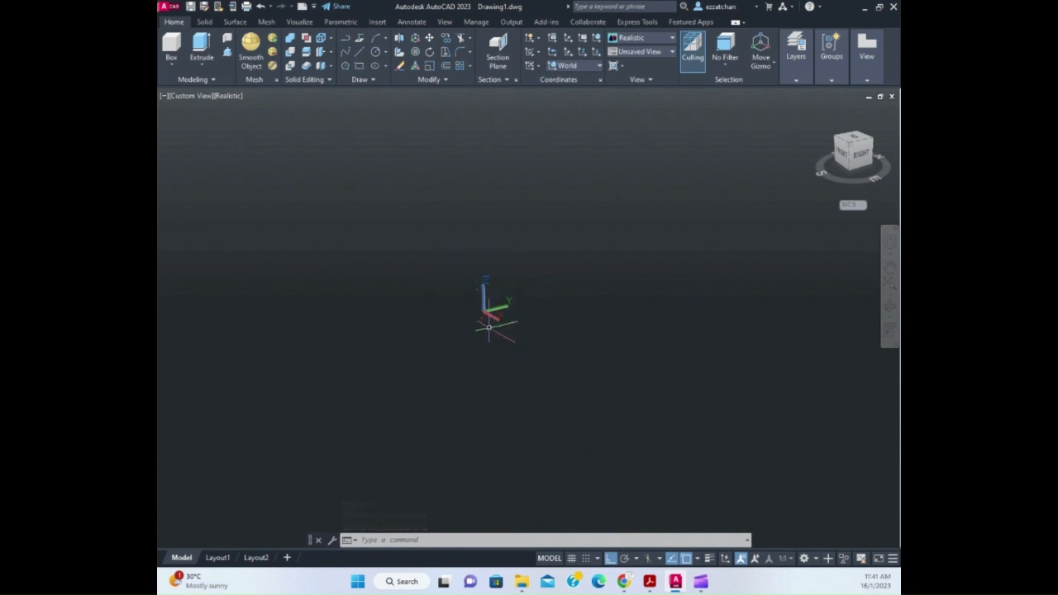
text(lucs)
key(Return)
key(Escape)
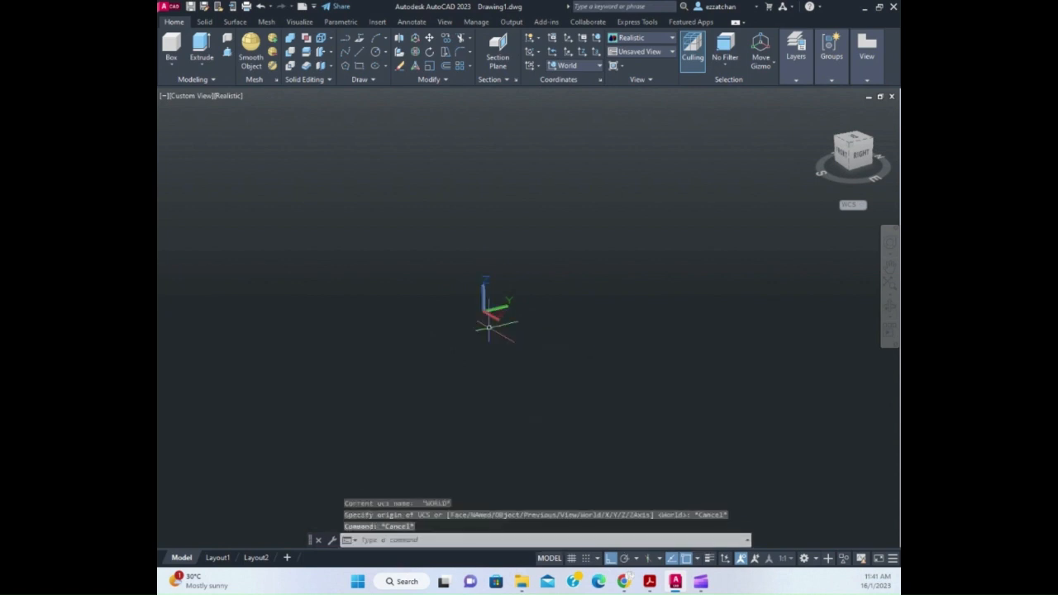
Set the UCS icon to display in the corner of the viewport instead of at the origin
text(ucs)
click(528, 371)
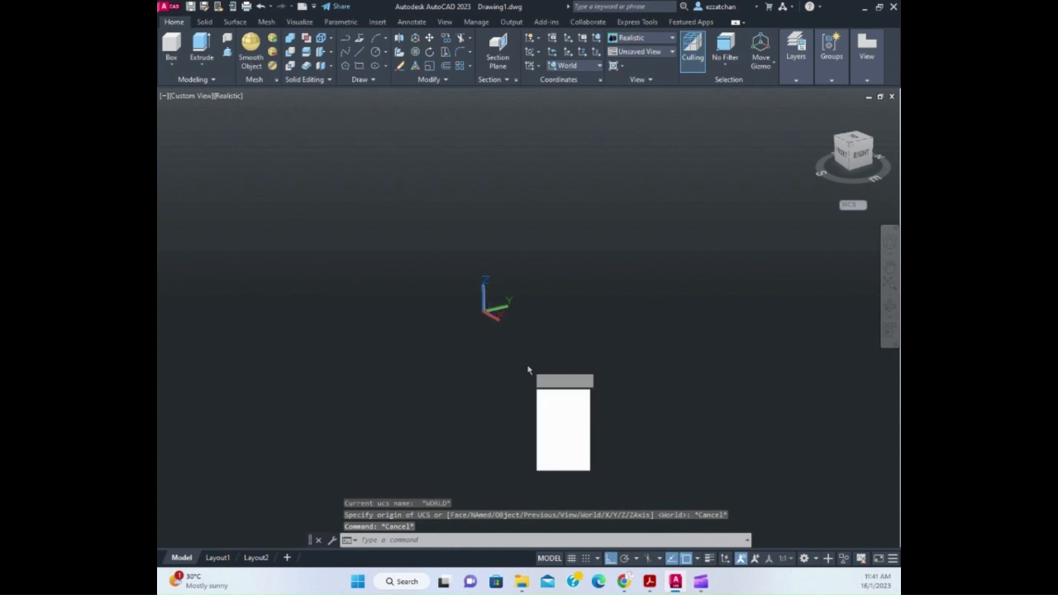
click(562, 430)
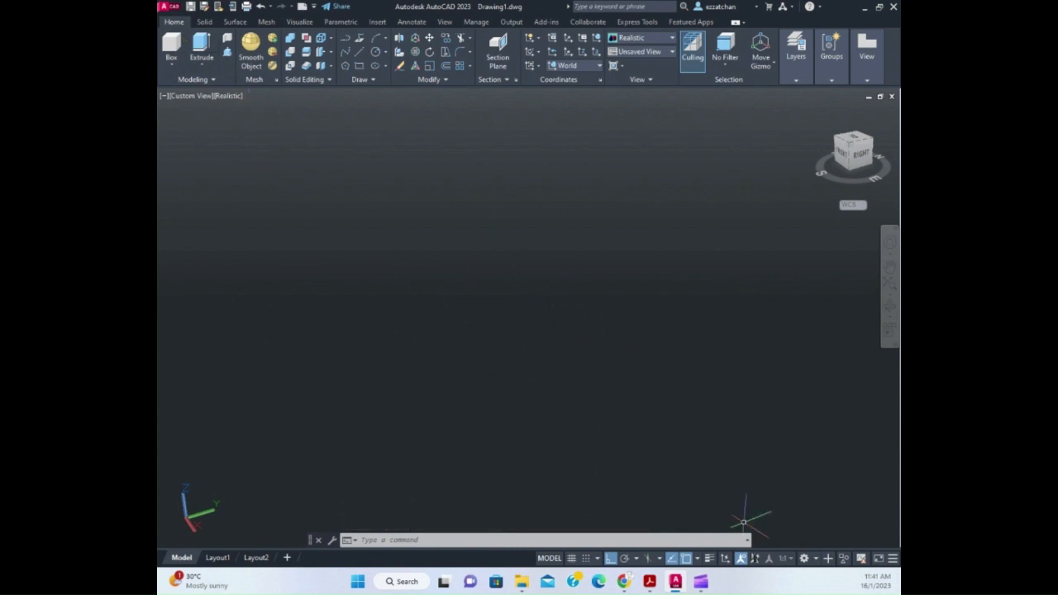
Switch the workspace to Drafting & Annotation and back to 3D Modeling
click(816, 559)
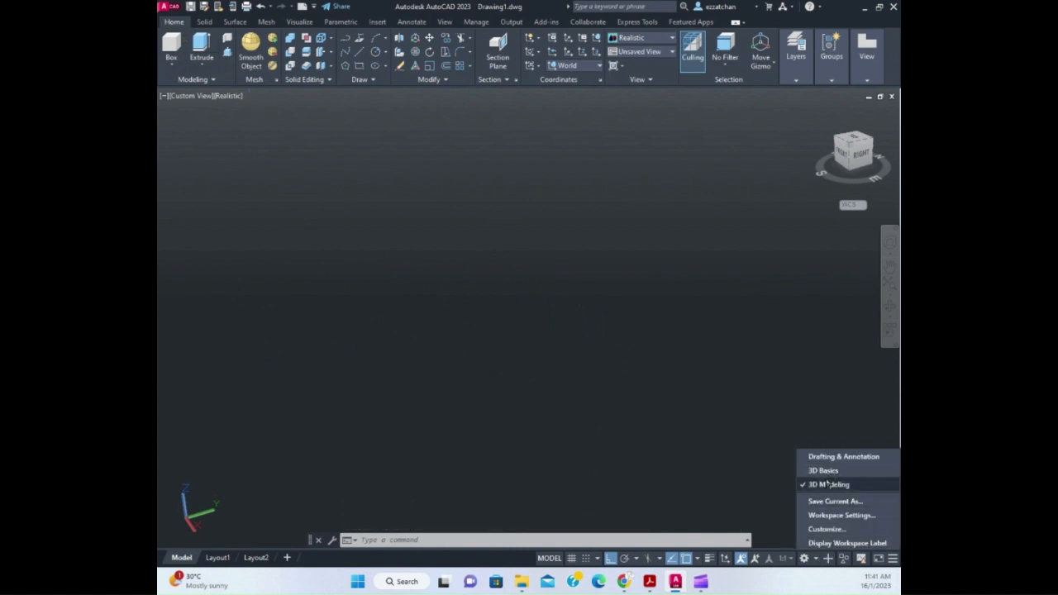
click(827, 461)
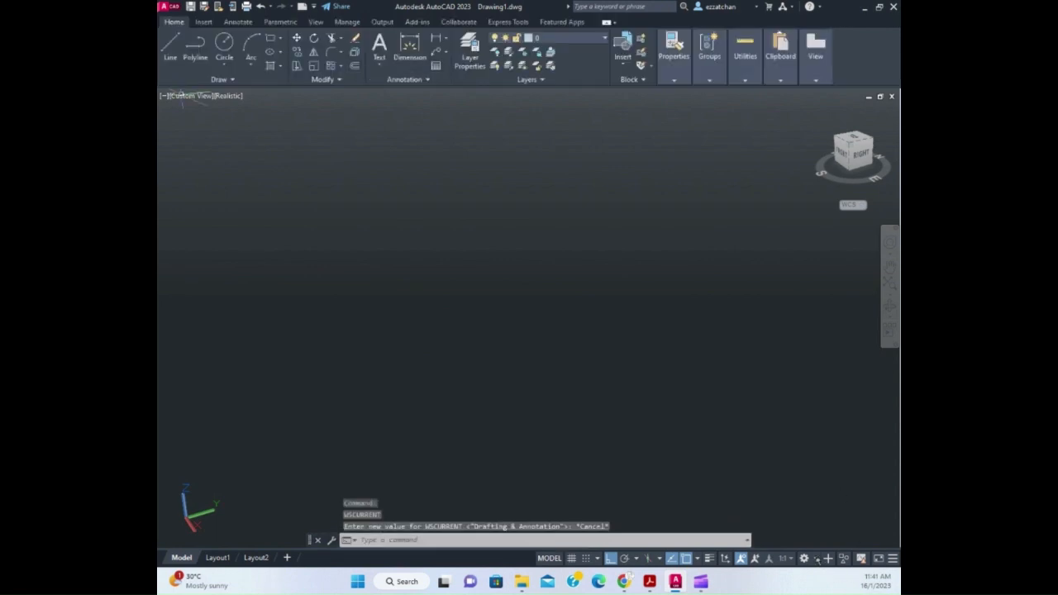
click(815, 559)
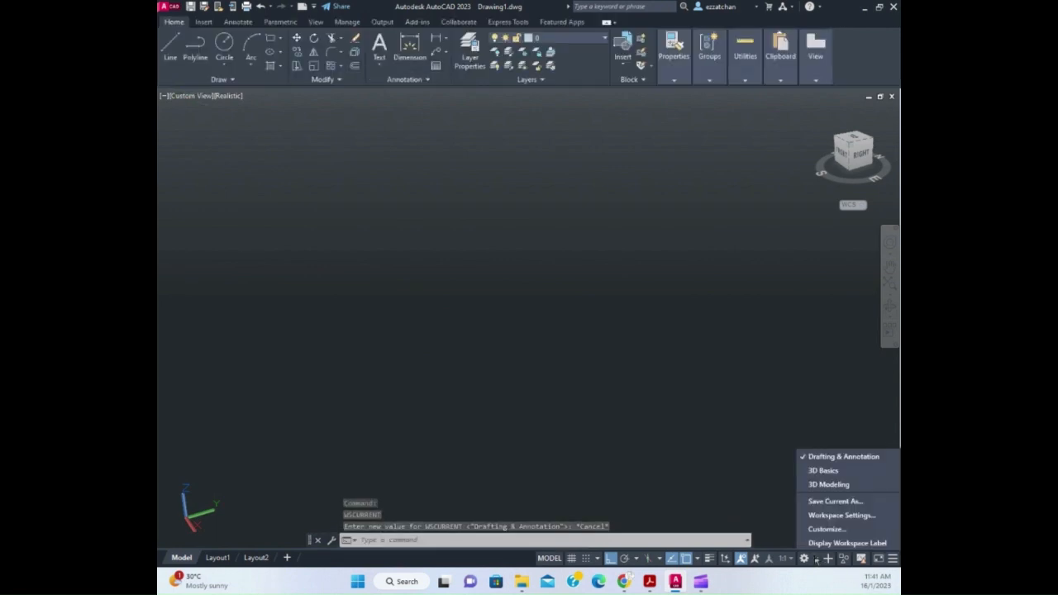
click(825, 485)
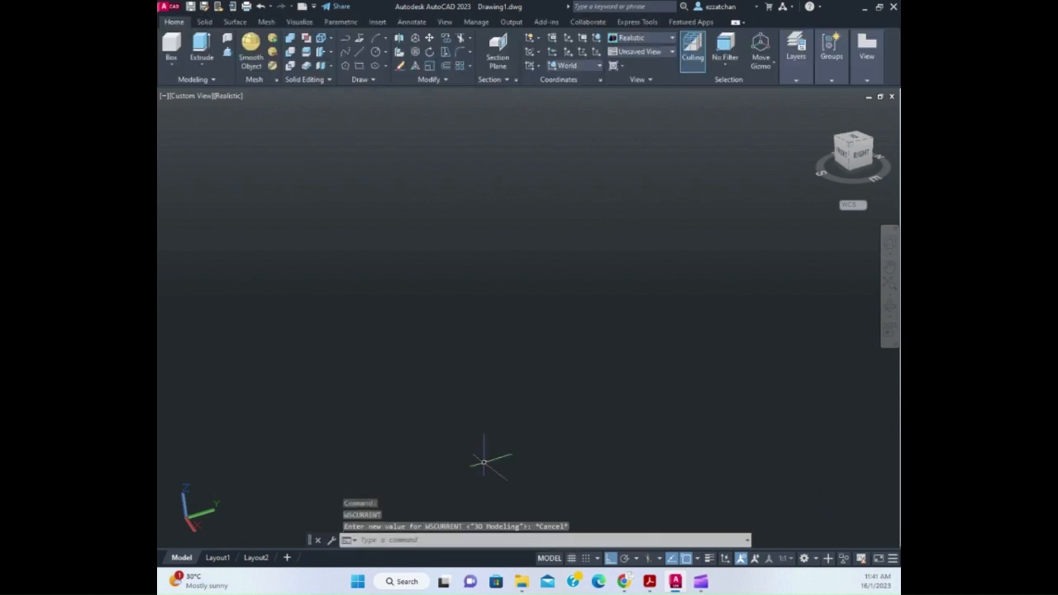
Set the viewport to the SW Isometric view and the coordinate system to Top
click(188, 98)
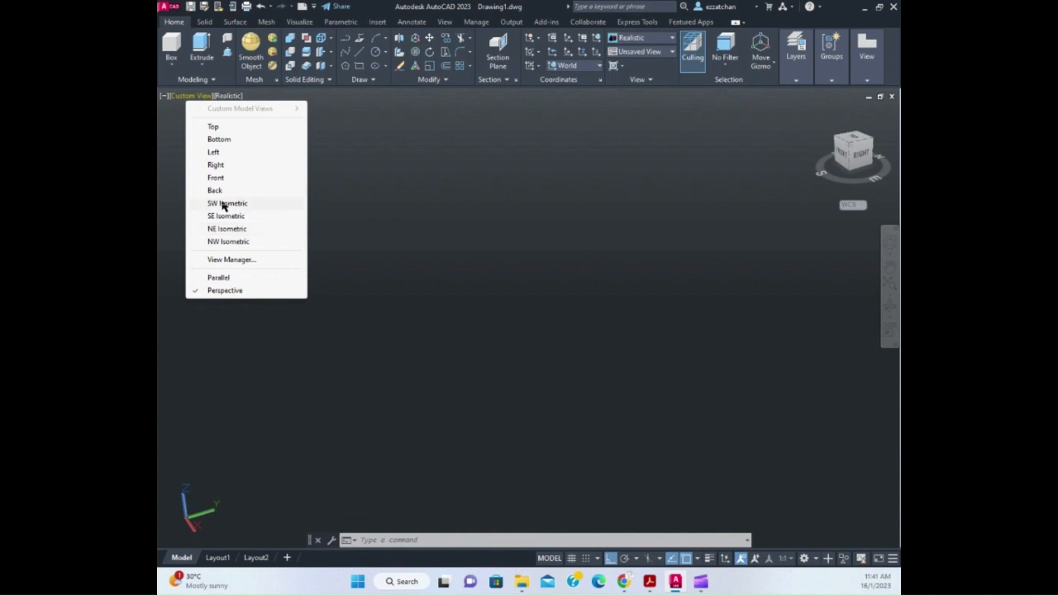
click(224, 204)
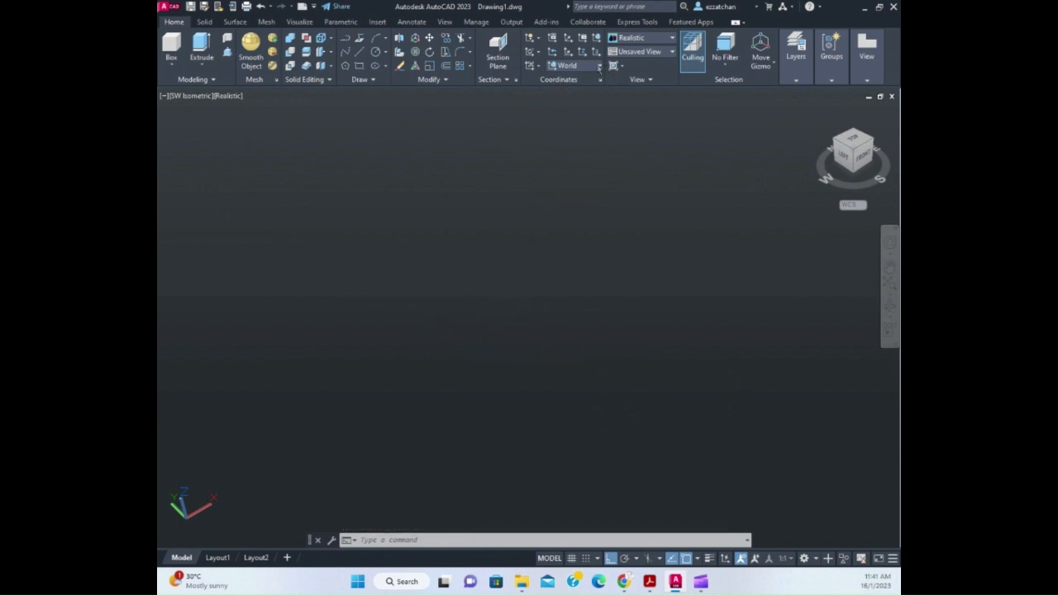
click(599, 66)
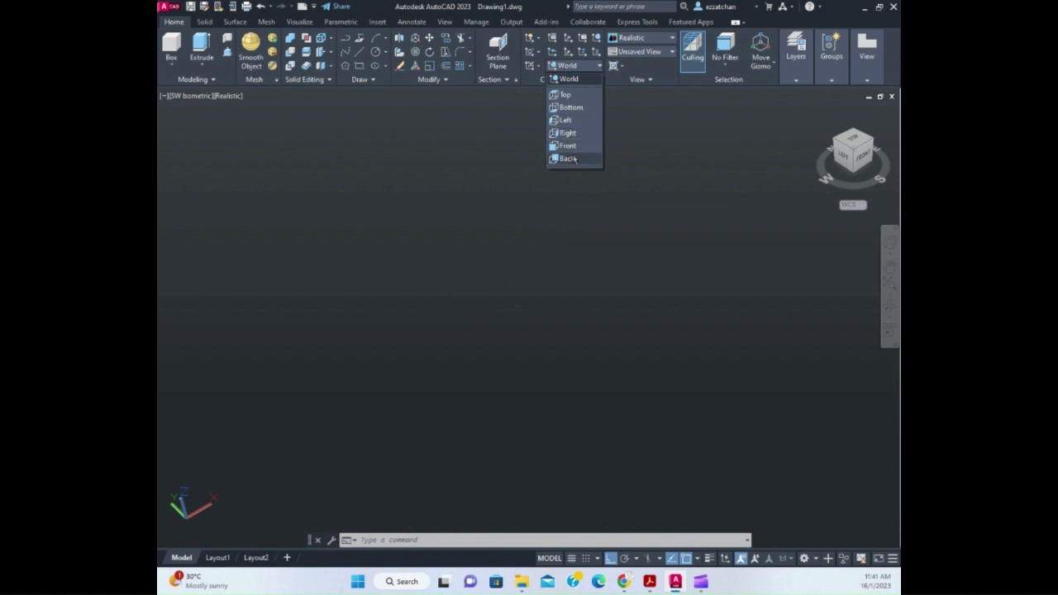
click(568, 95)
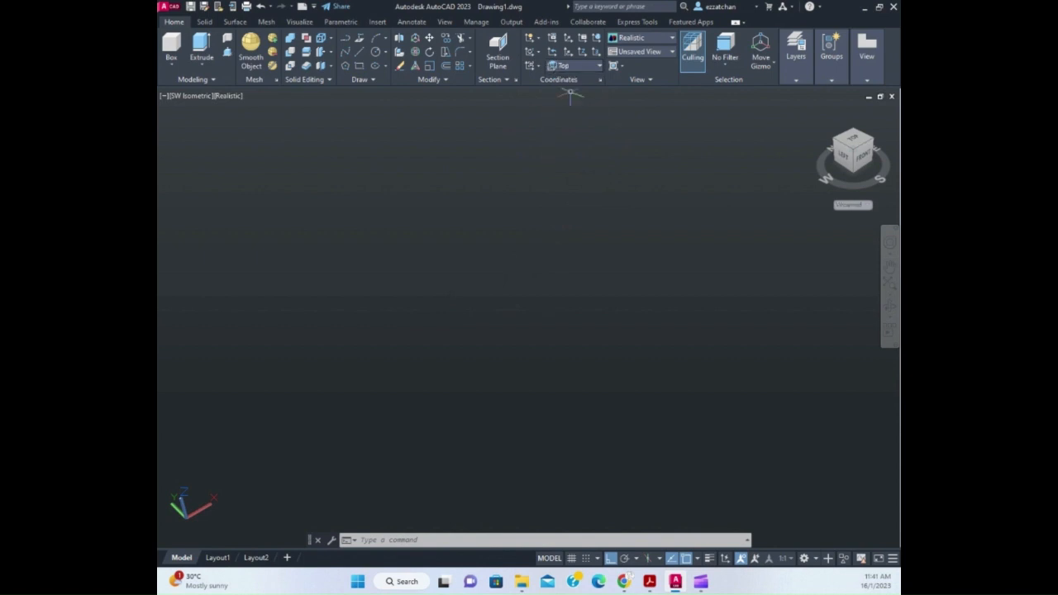
Switch to the assignment PDF in Adobe Acrobat and examine the part's dimensions in Figure 1
click(651, 584)
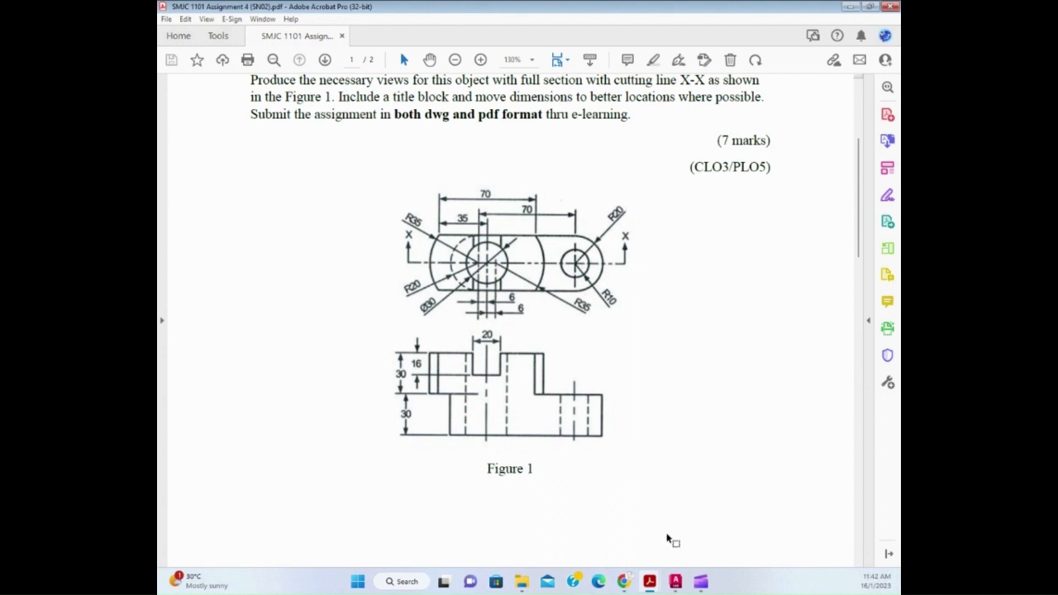
click(700, 581)
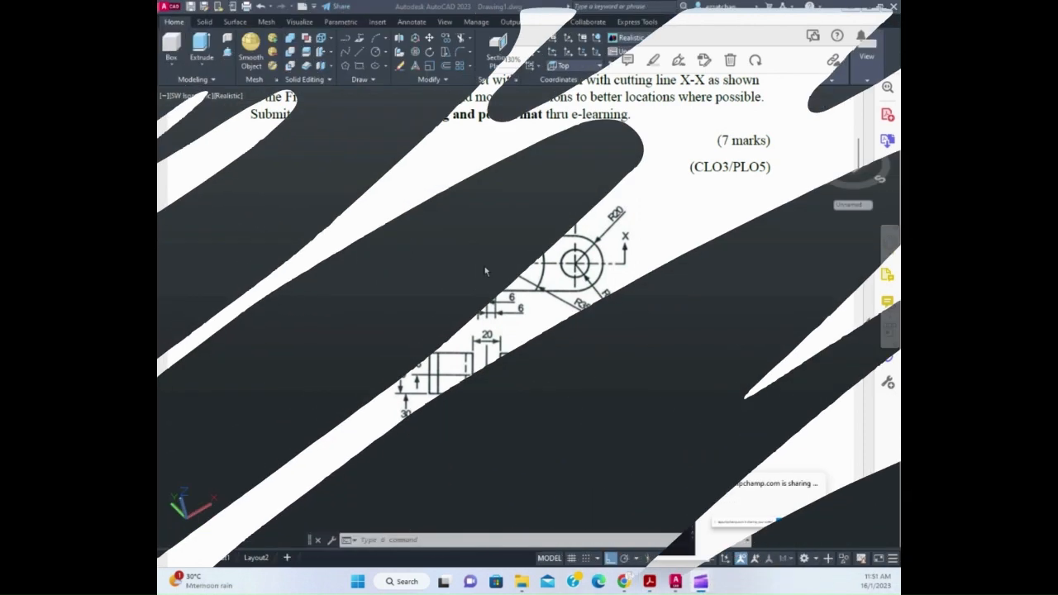
click(376, 52)
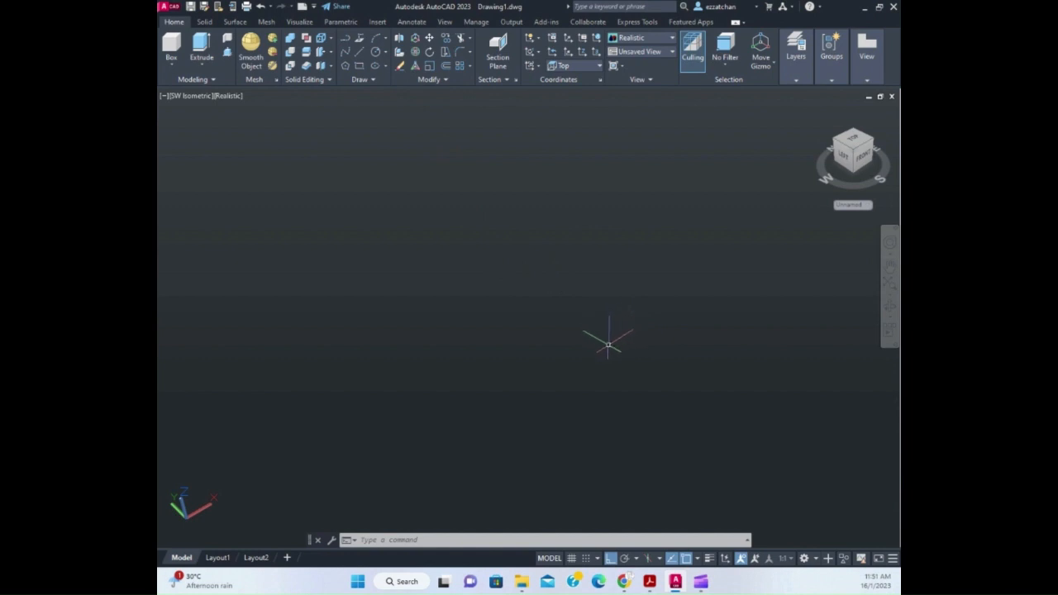
click(608, 346)
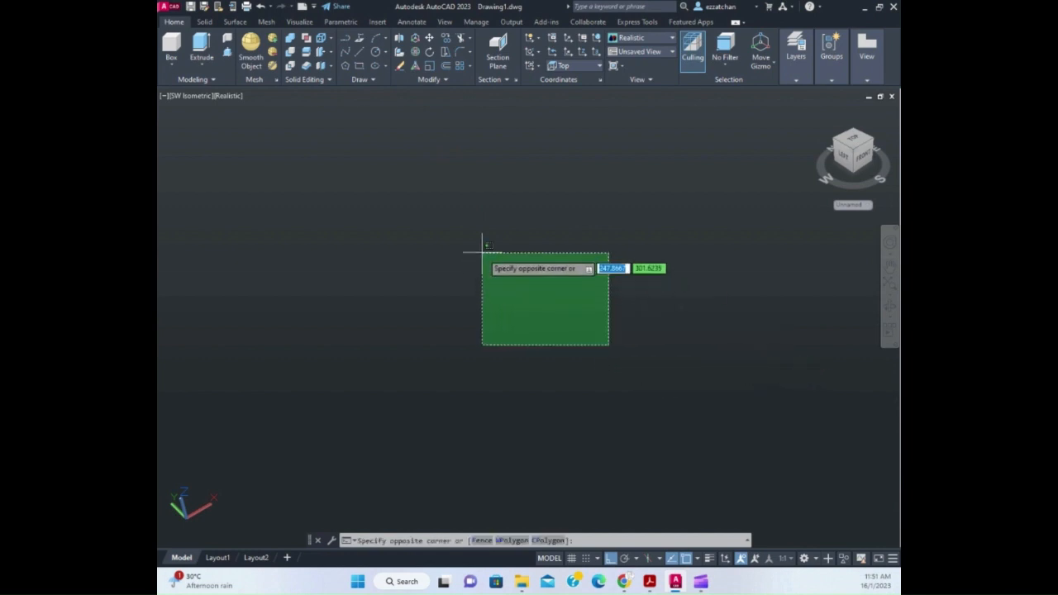
key(Escape)
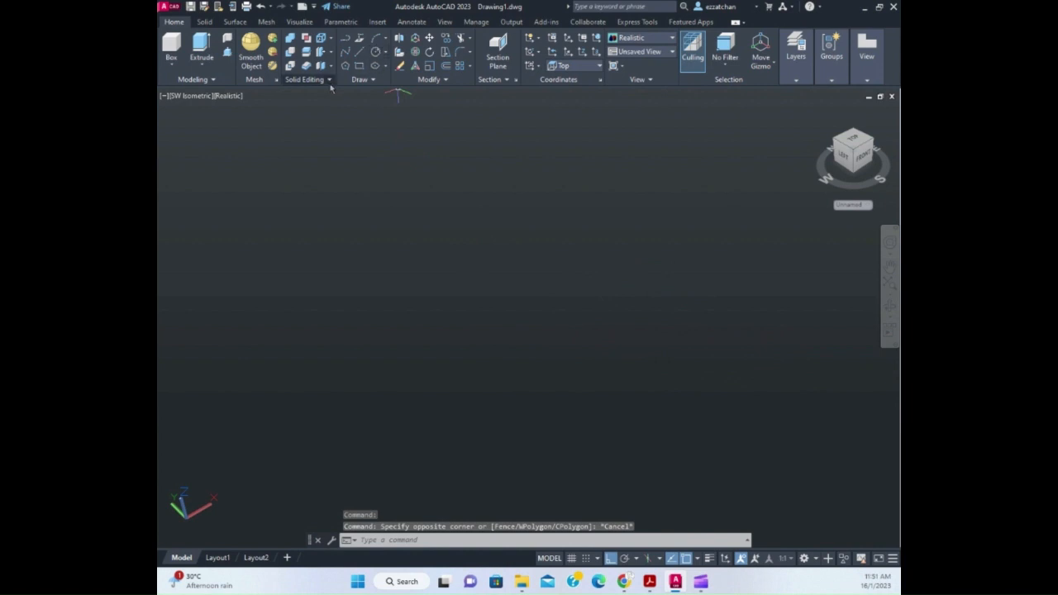
Draw a circle with a radius of 10 in the empty drawing area for the small hole
text(c)
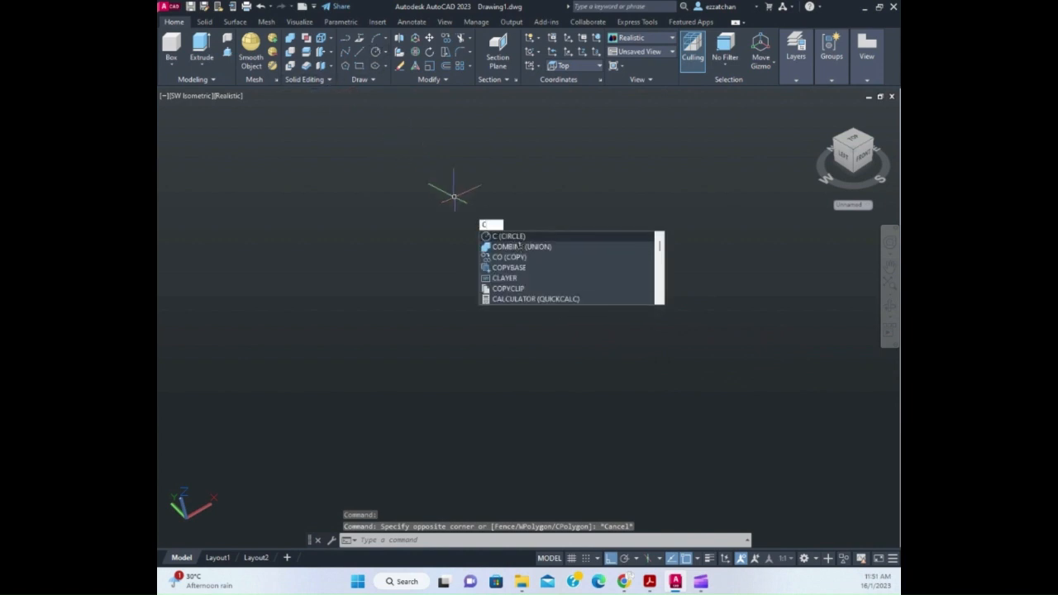
click(519, 237)
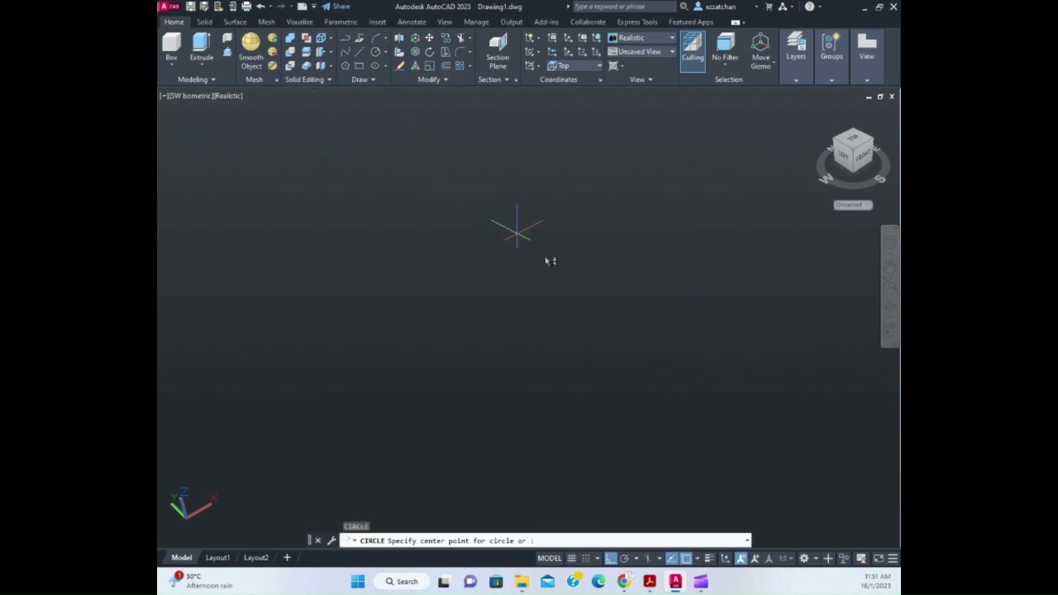
click(652, 349)
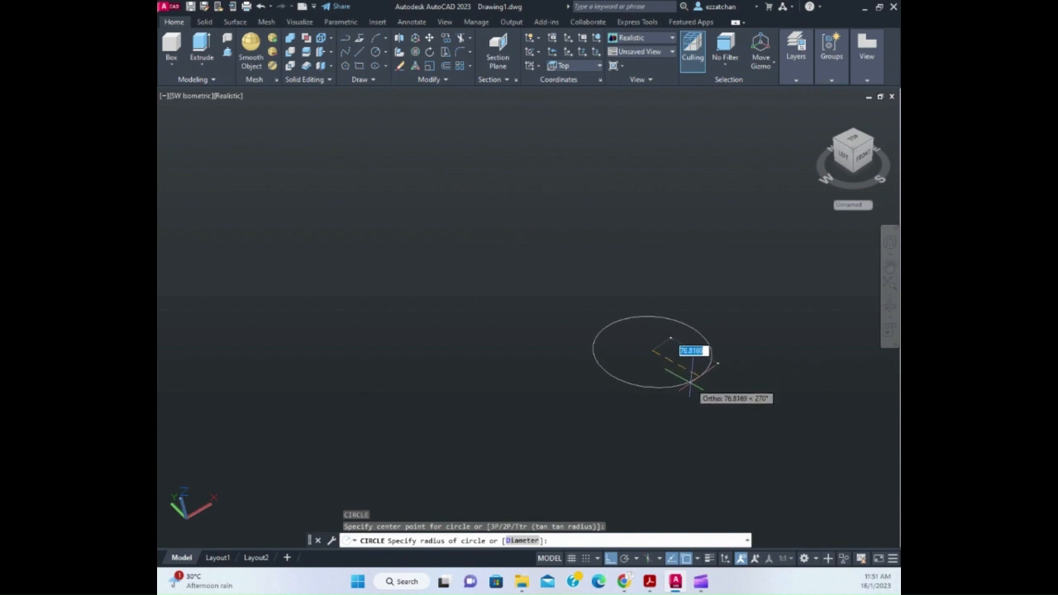
text(10)
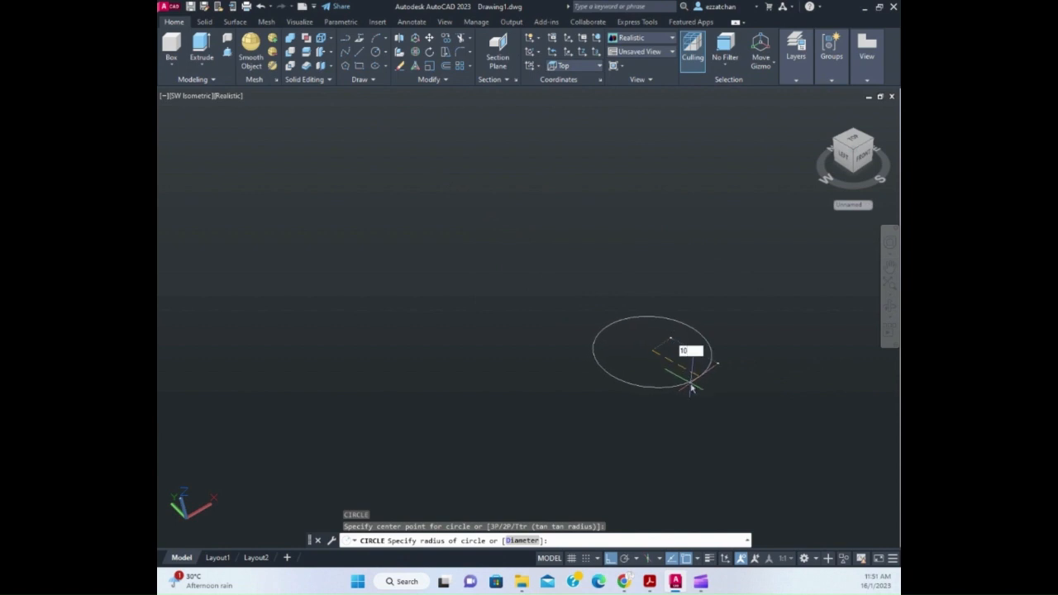
key(Return)
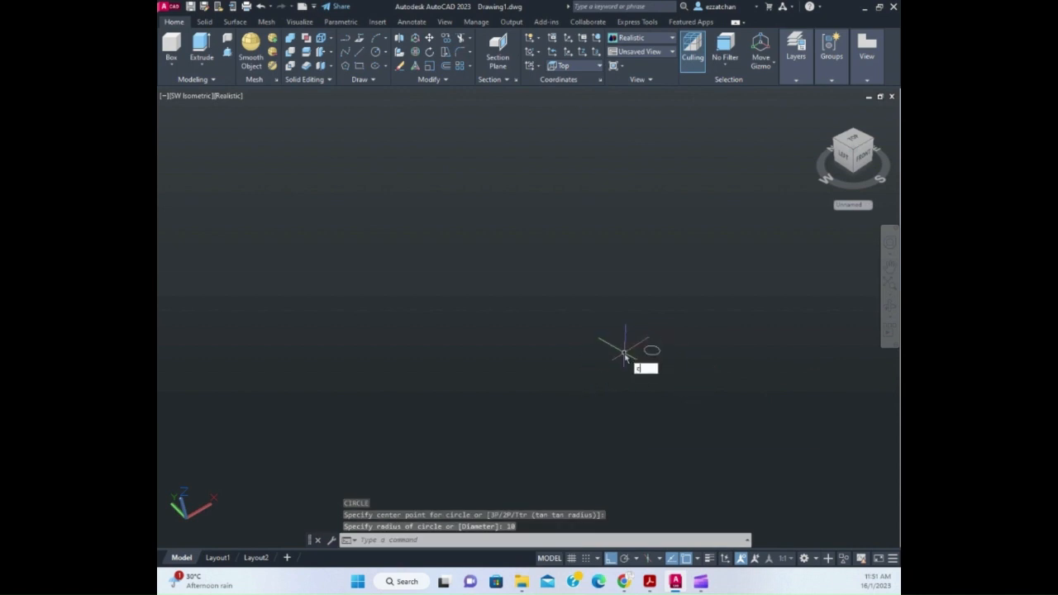
Draw a concentric circle with a radius of 20 around the radius 10 circle
text(c)
key(Return)
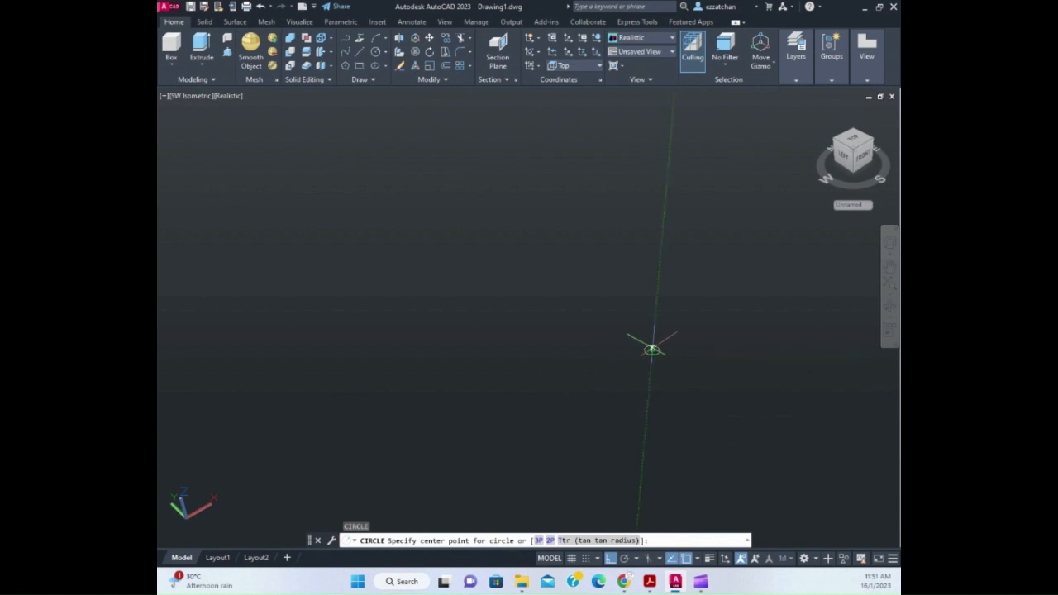
click(652, 351)
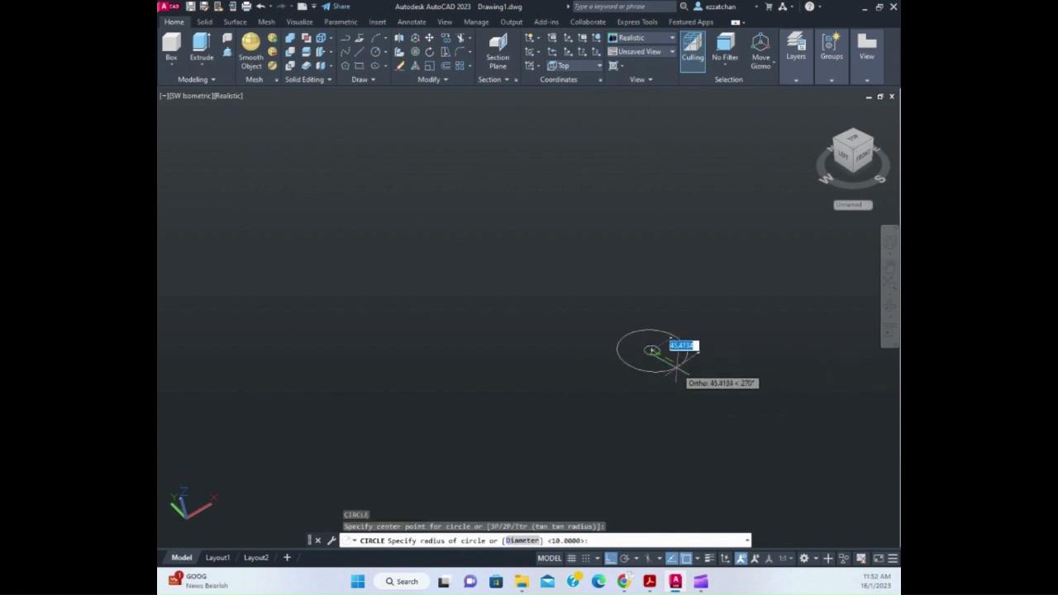
text(20)
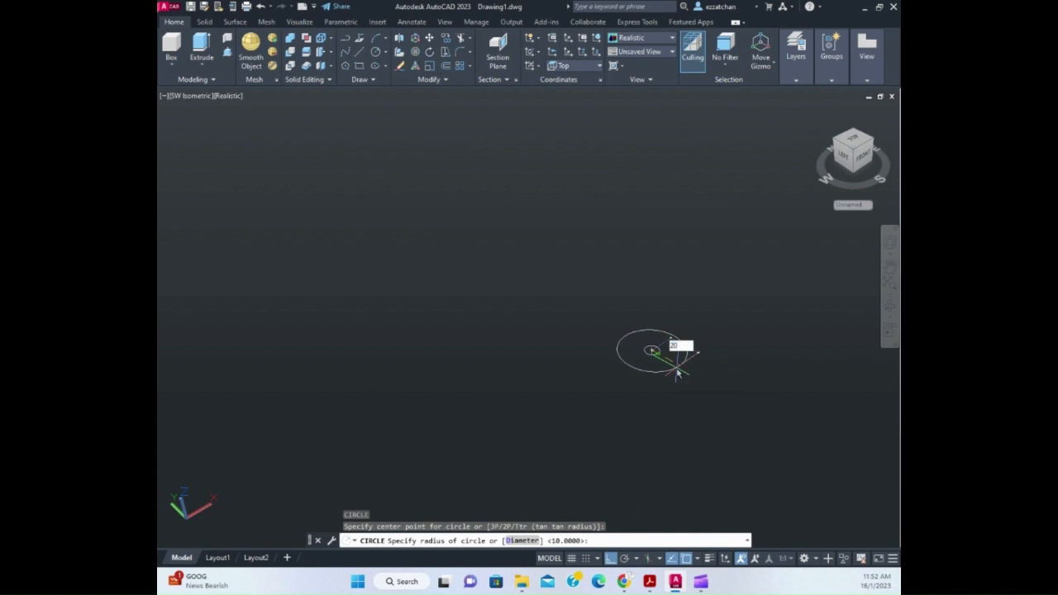
key(Return)
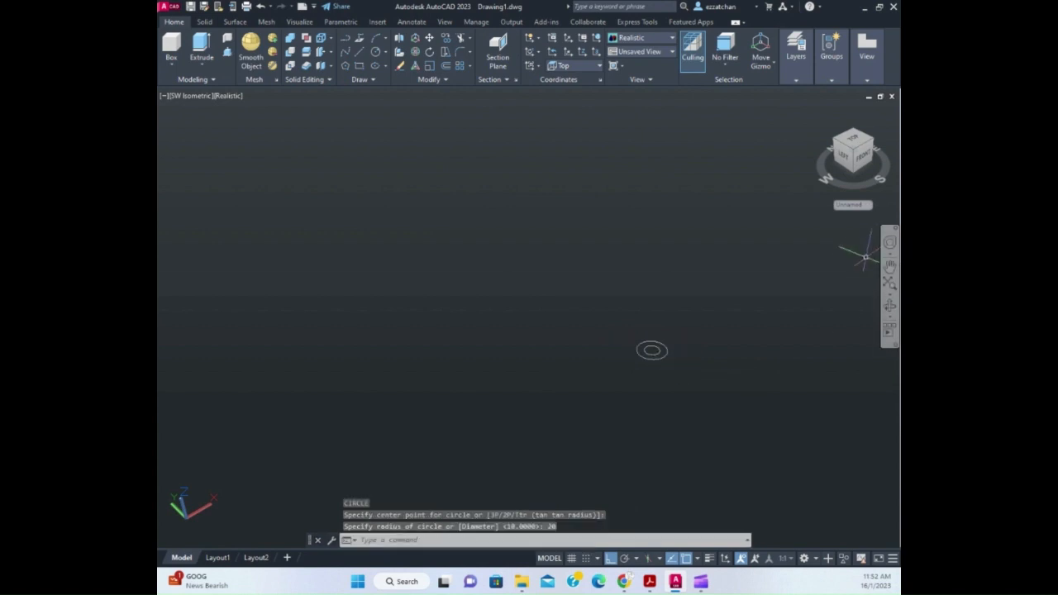
Draw a freehand line from the common centre of the two concentric circles along the Y direction
click(889, 285)
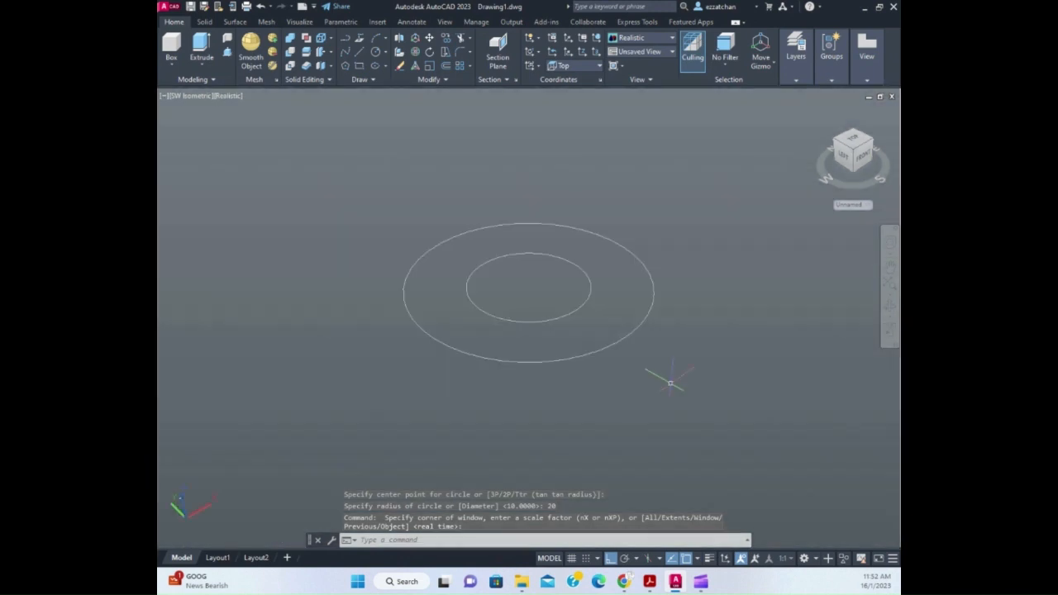
drag(670, 383, 678, 399)
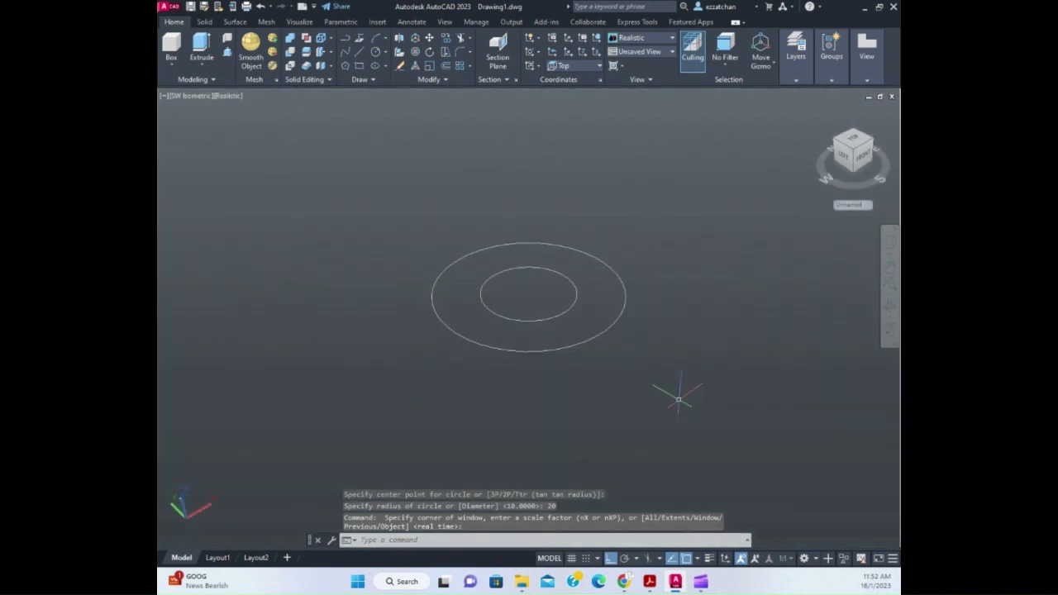
scroll(678, 399, down, 2)
scroll(590, 394, down, 2)
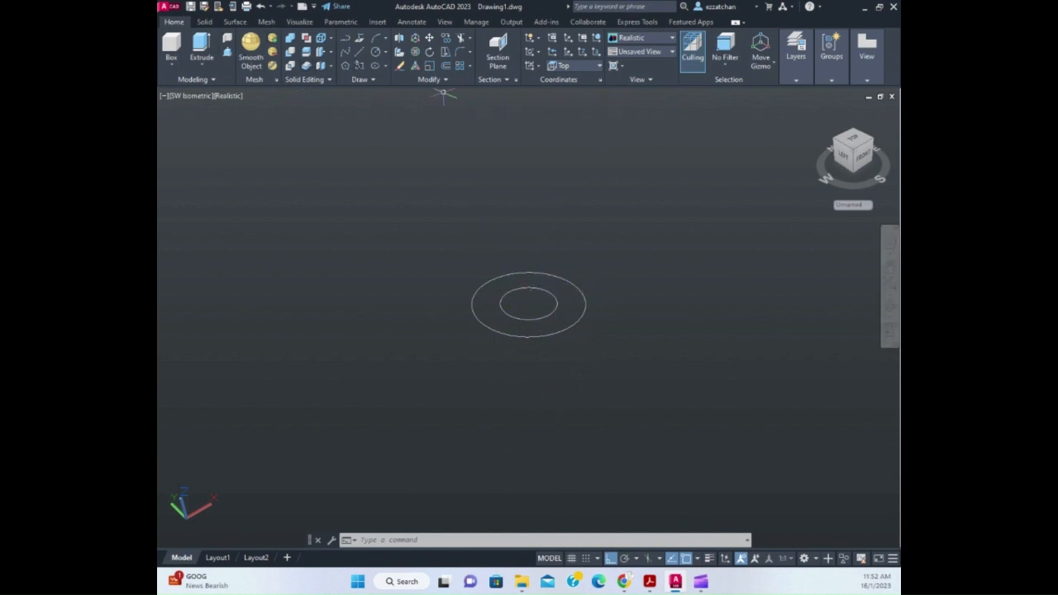
click(359, 51)
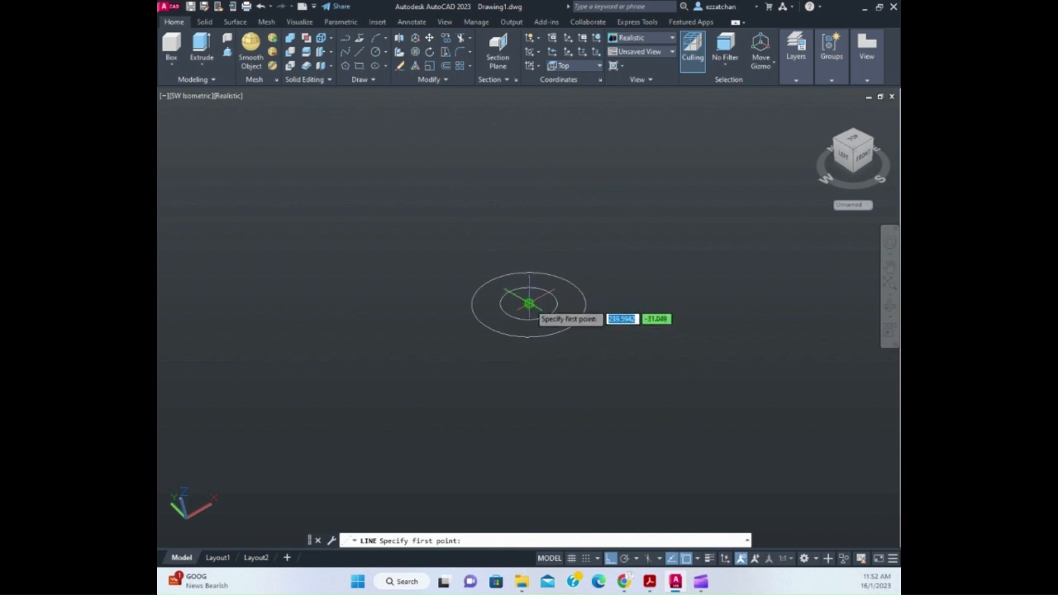
click(529, 304)
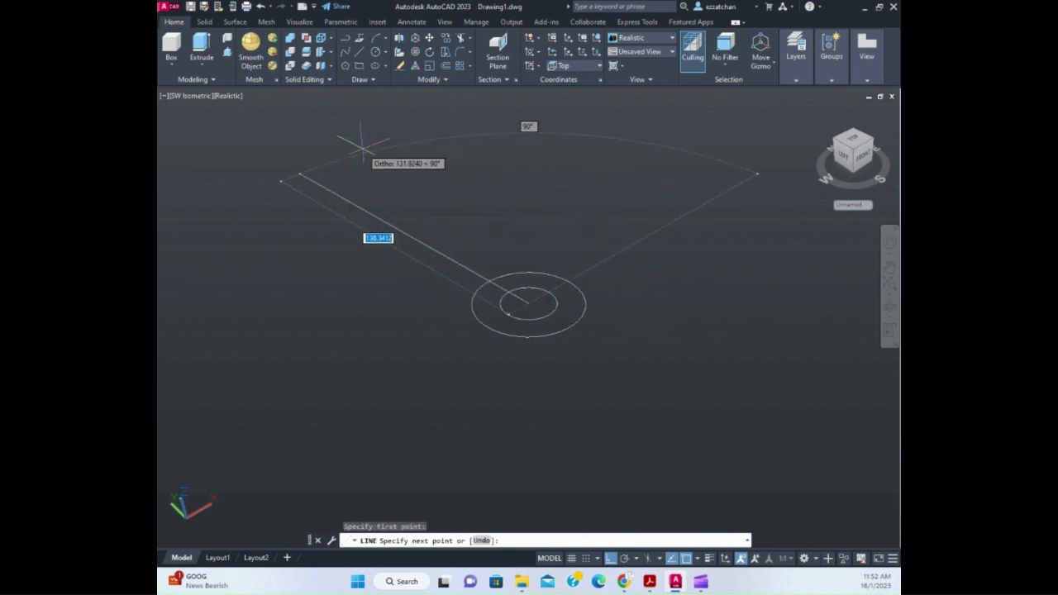
click(330, 130)
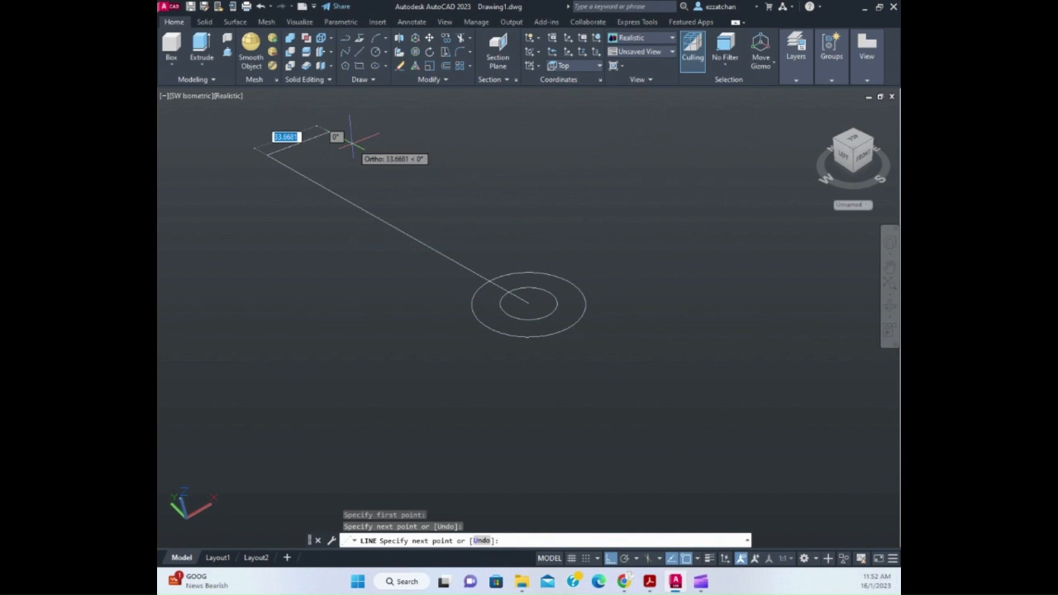
key(Escape)
key(Escape)
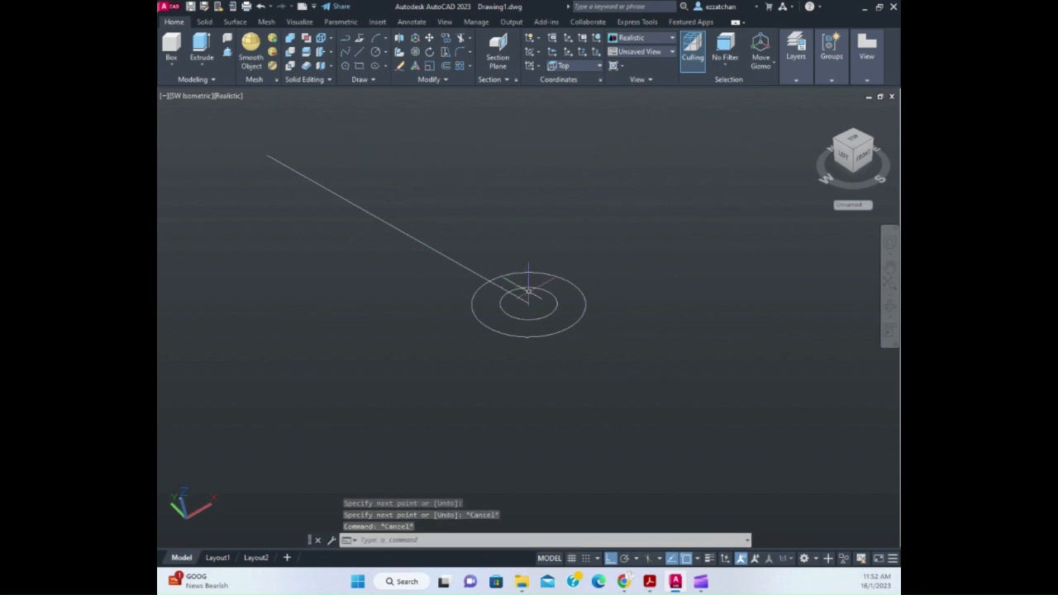
Check the Figure 1 dimensions in the assignment PDF, return to AutoCAD and delete the freehand line
click(650, 580)
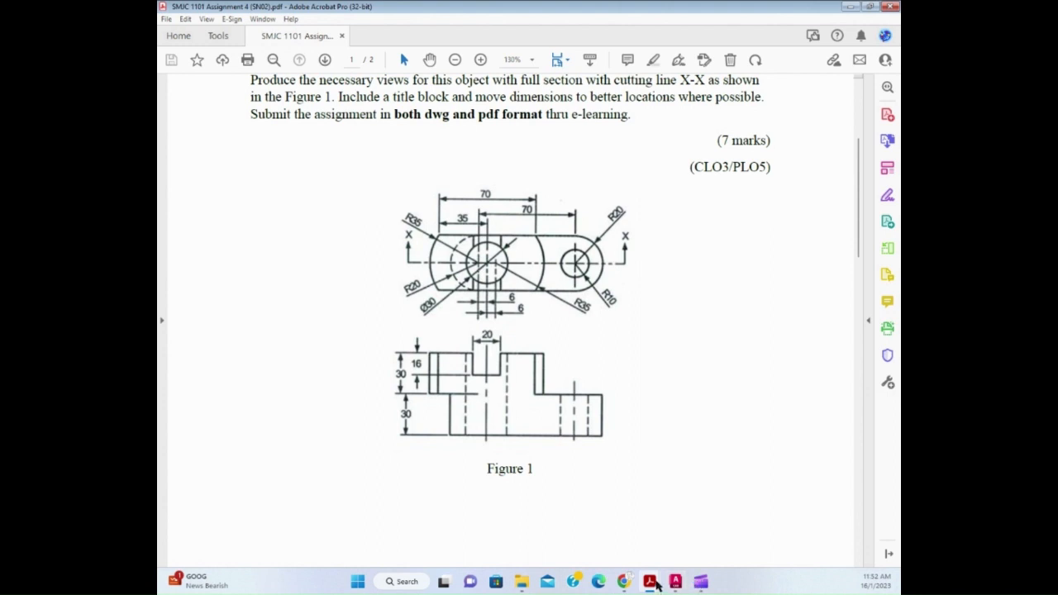
click(675, 581)
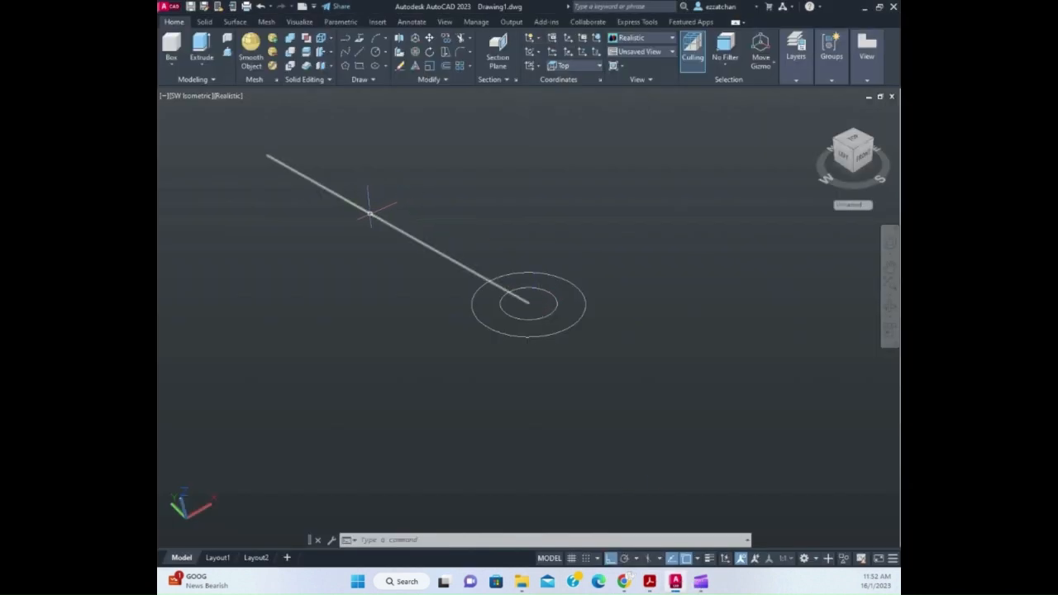
click(370, 213)
key(Delete)
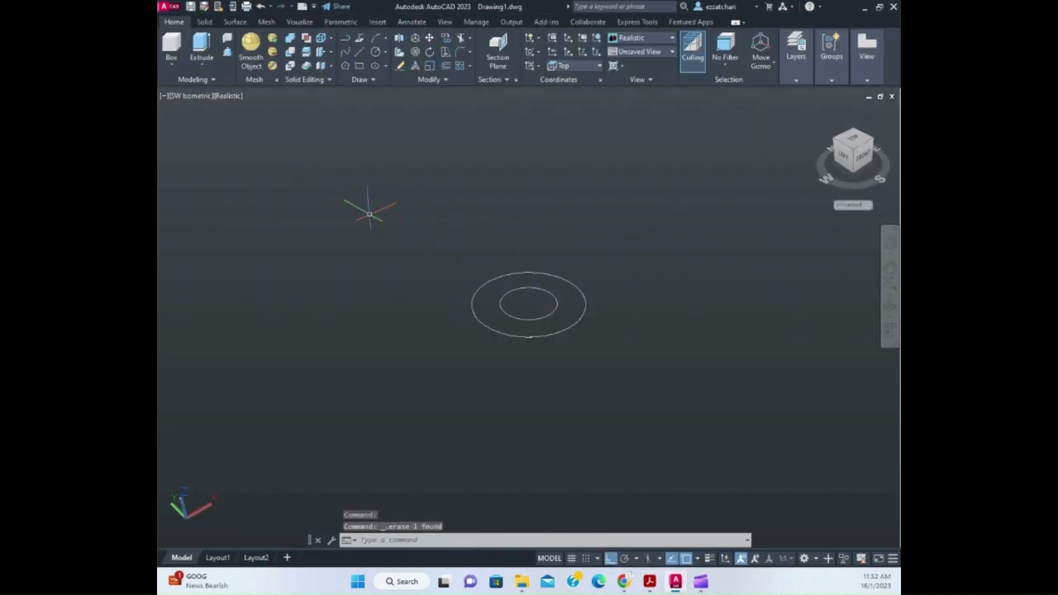
Draw a line 64 long from the common centre of the concentric circles along the Y direction
click(359, 55)
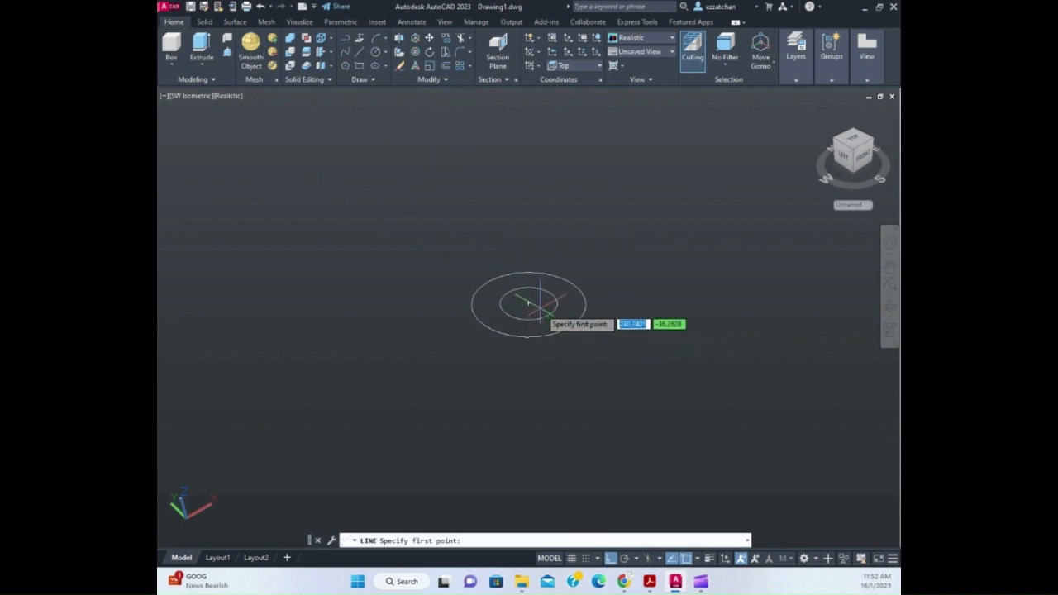
click(528, 303)
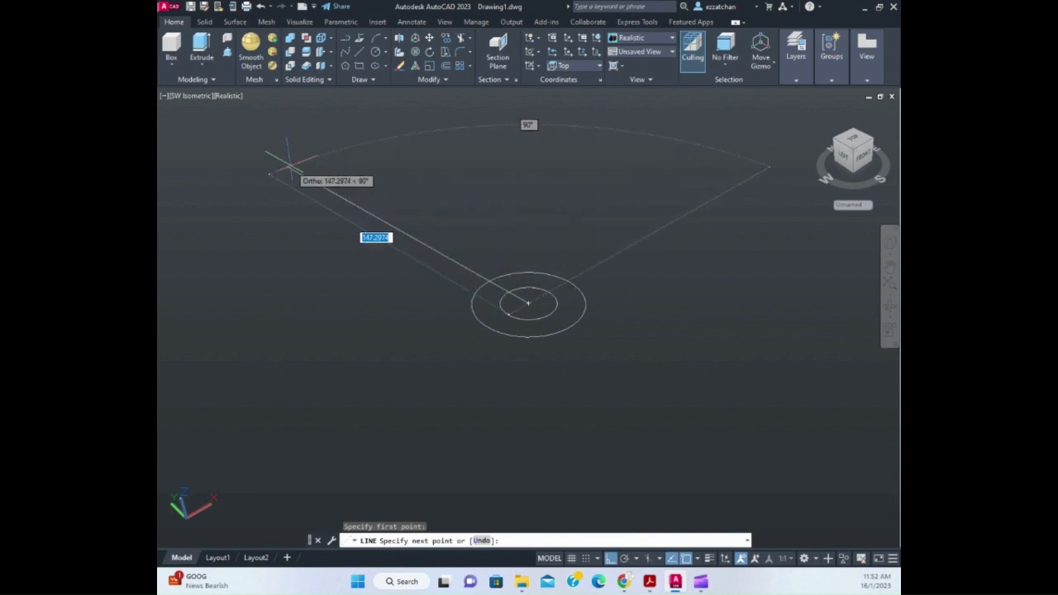
text(64)
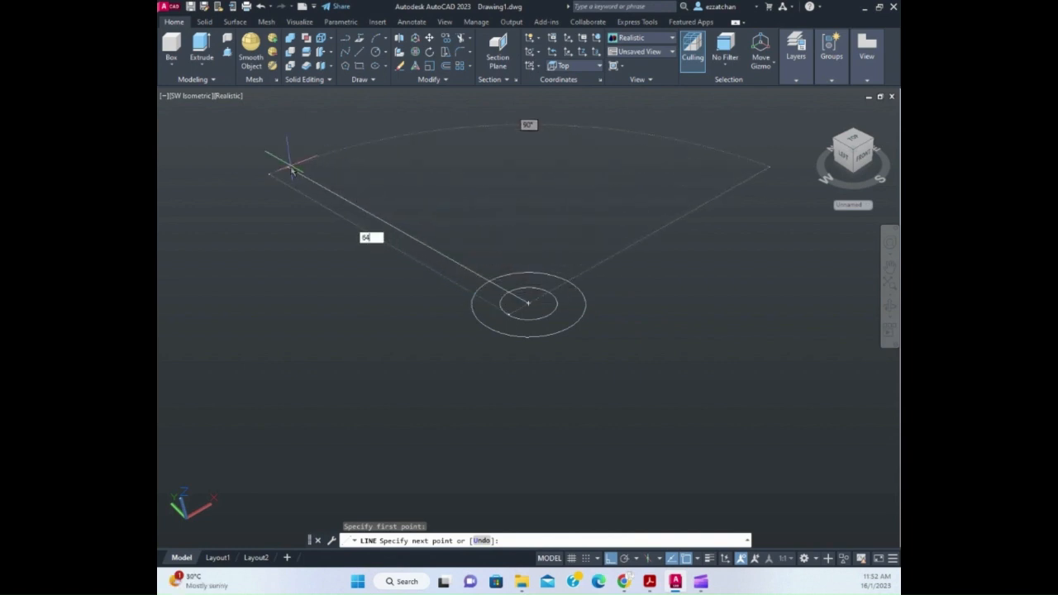
key(Return)
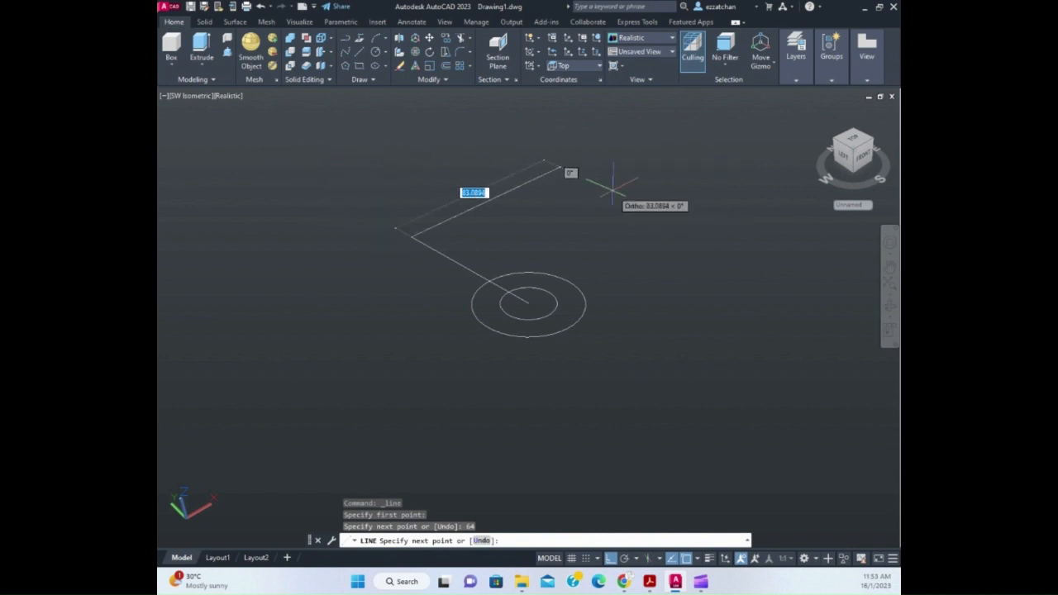
key(Return)
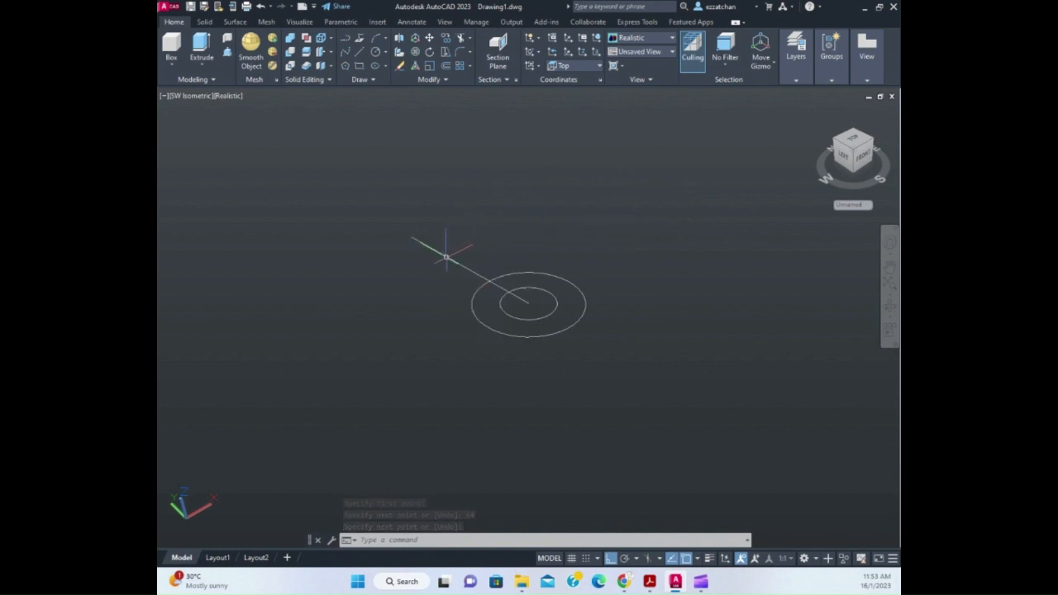
click(446, 257)
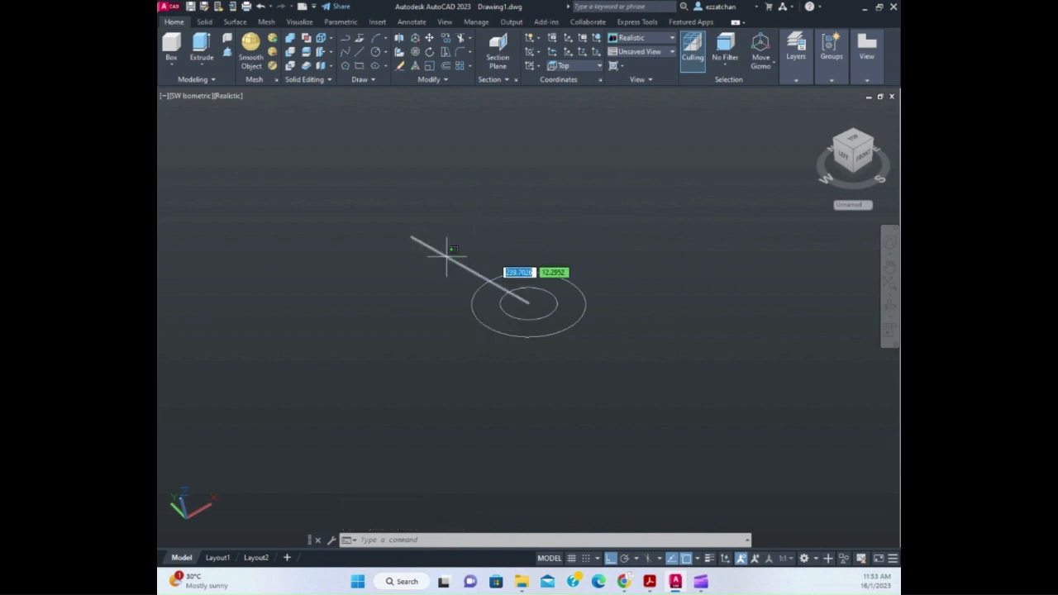
right_click(446, 257)
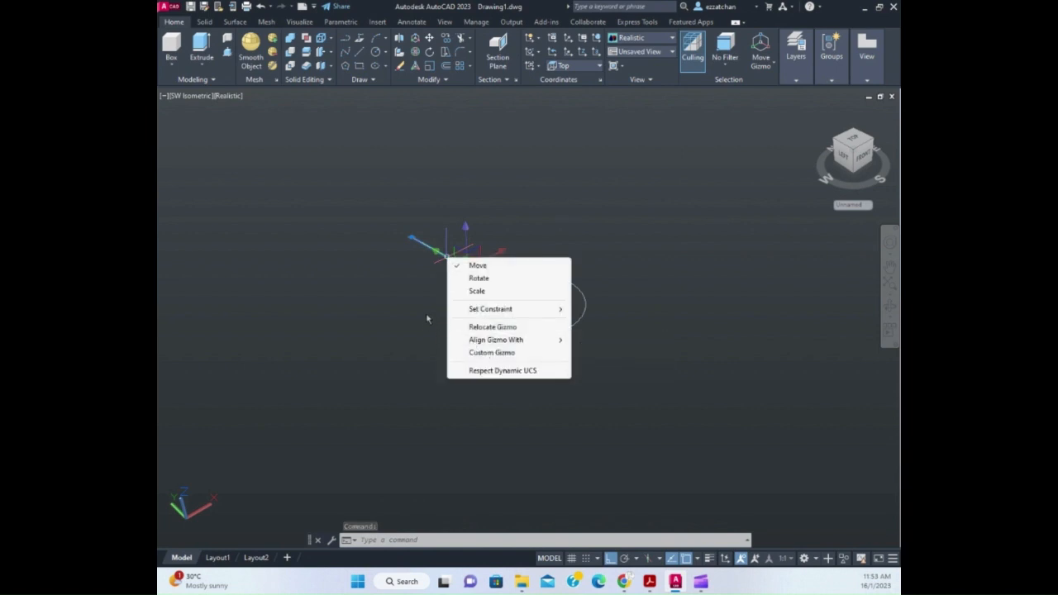
key(Escape)
key(Escape)
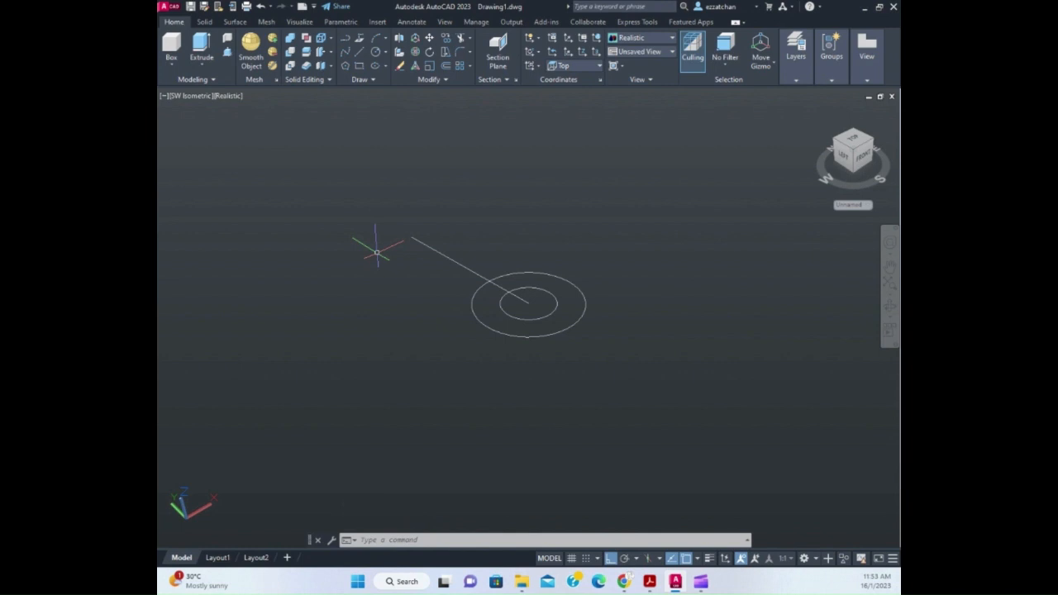
Check Figure 1 in the assignment PDF, return to AutoCAD and draw a radius 20 circle centred on the line's free end
click(649, 582)
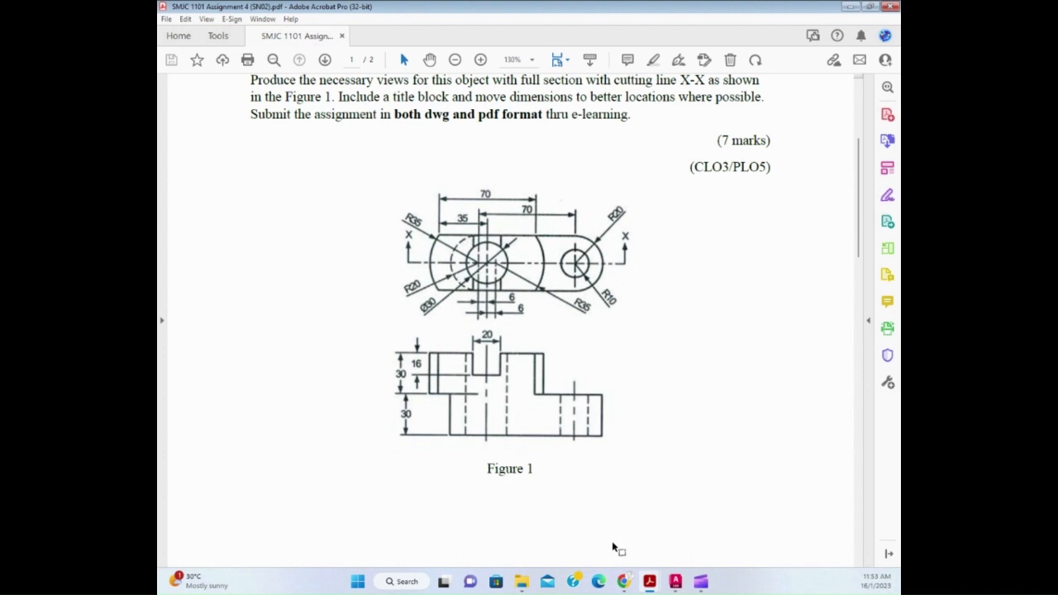
click(675, 581)
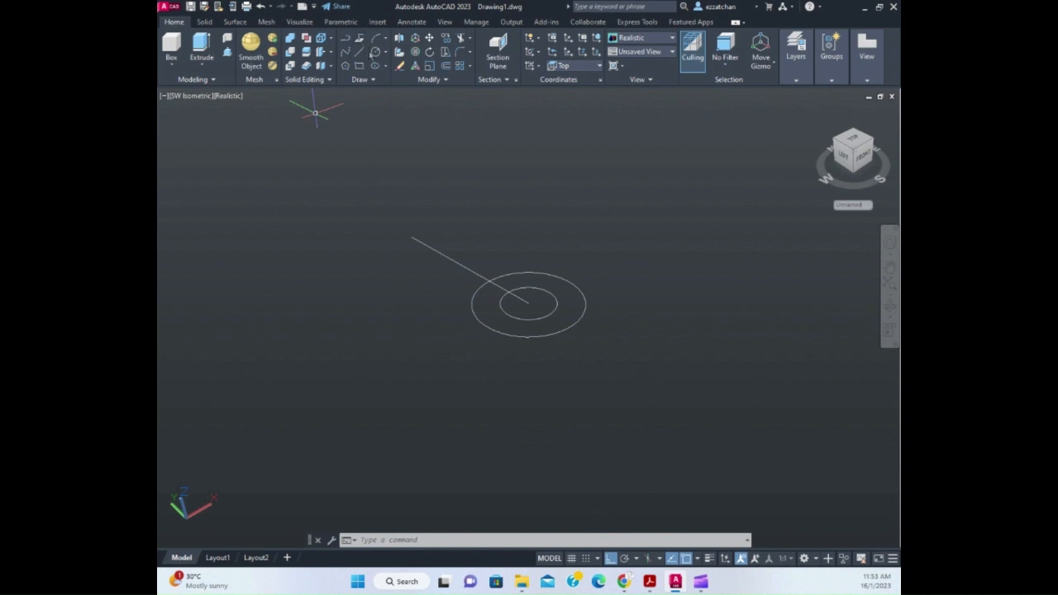
text(c)
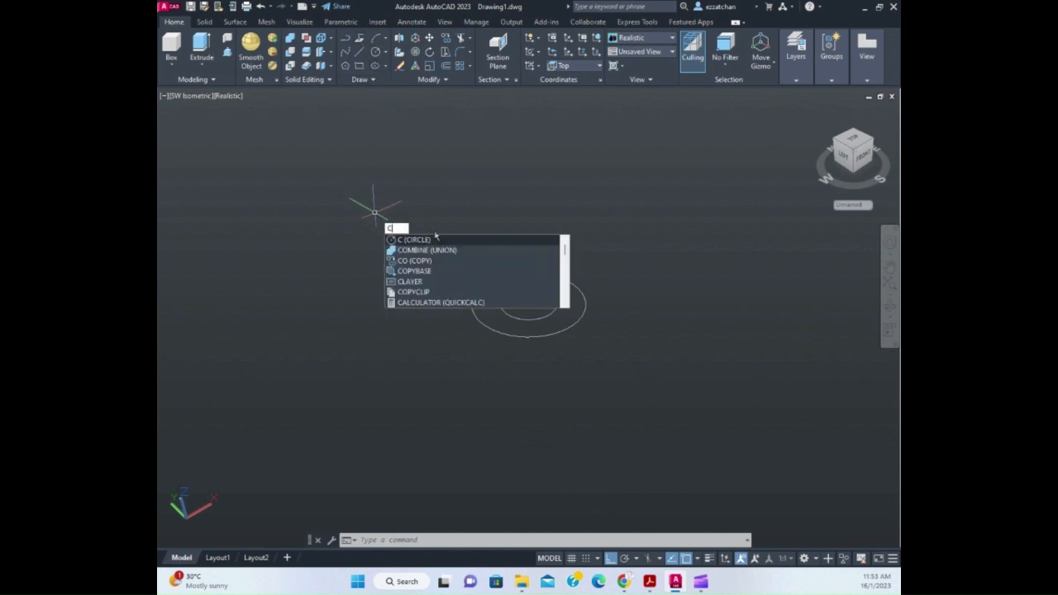
click(408, 241)
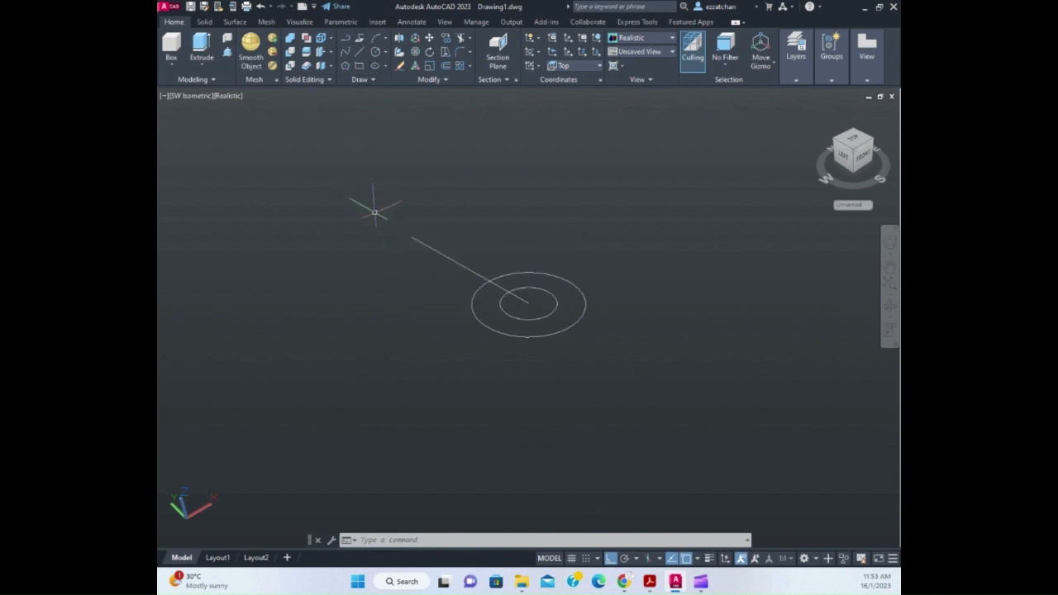
click(412, 238)
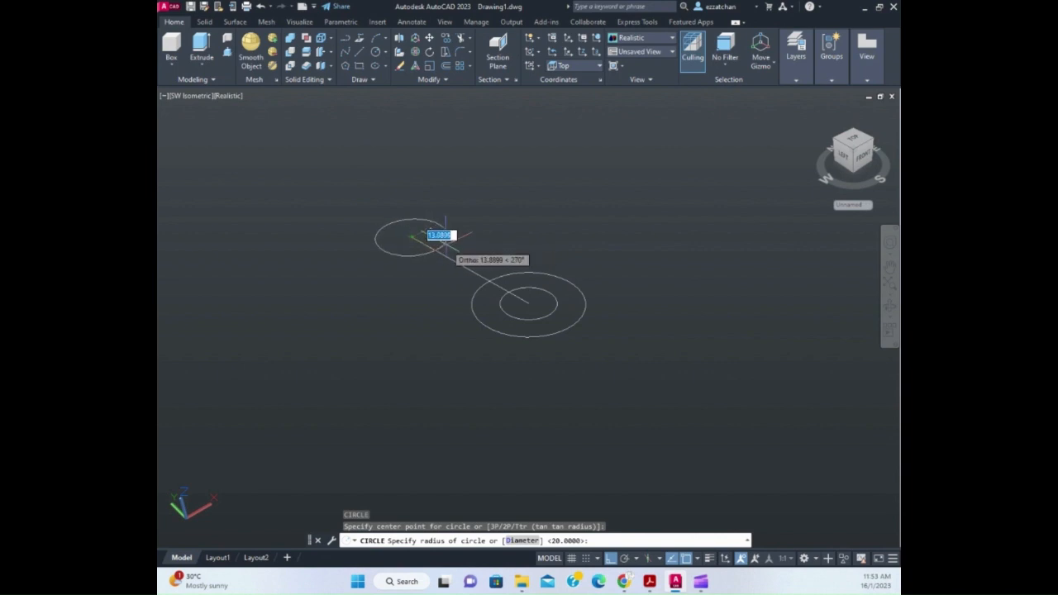
text(20)
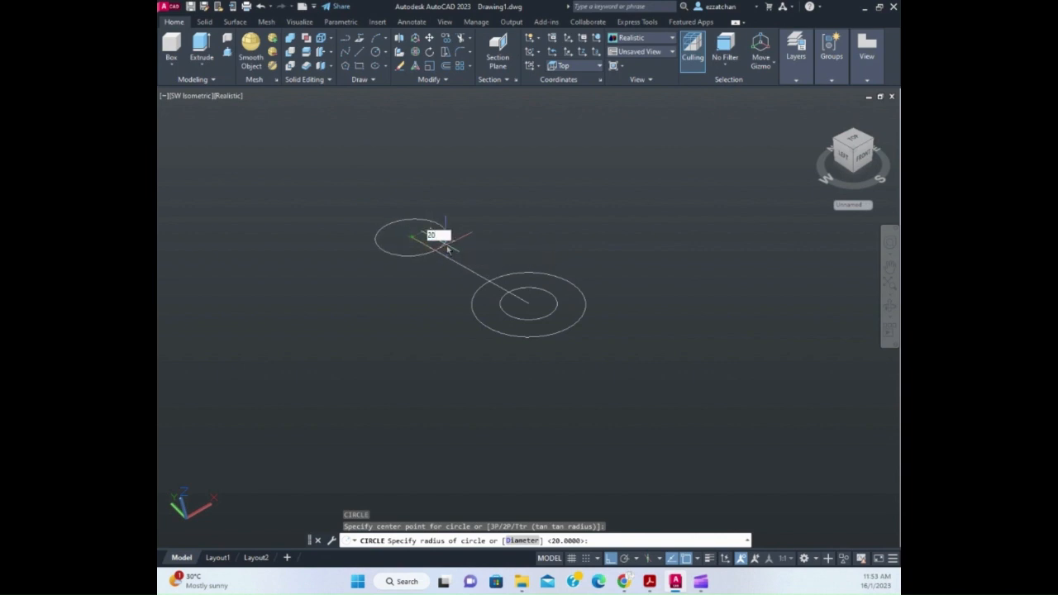
key(Return)
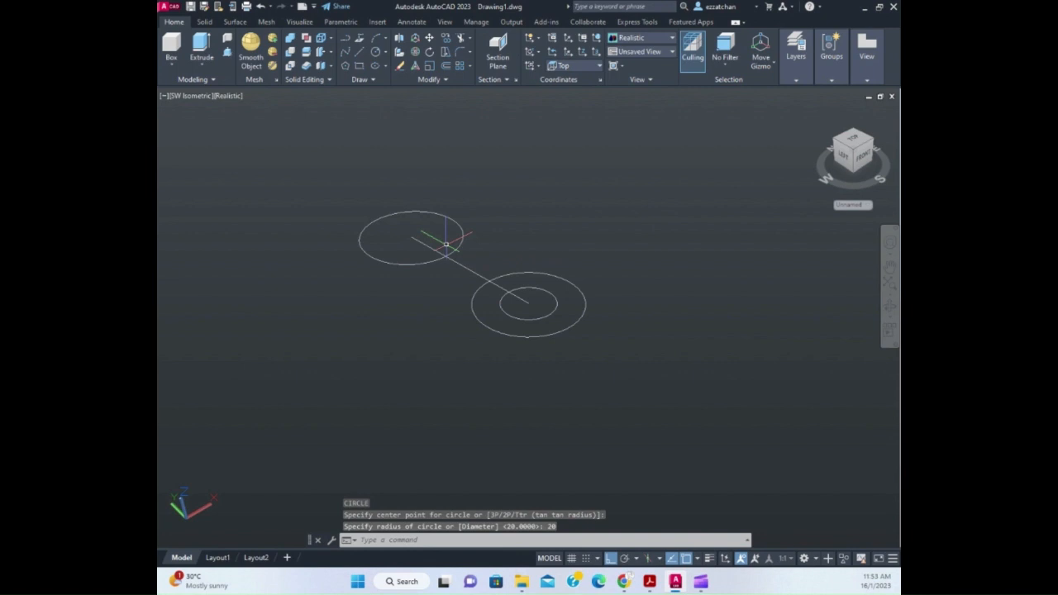
key(Escape)
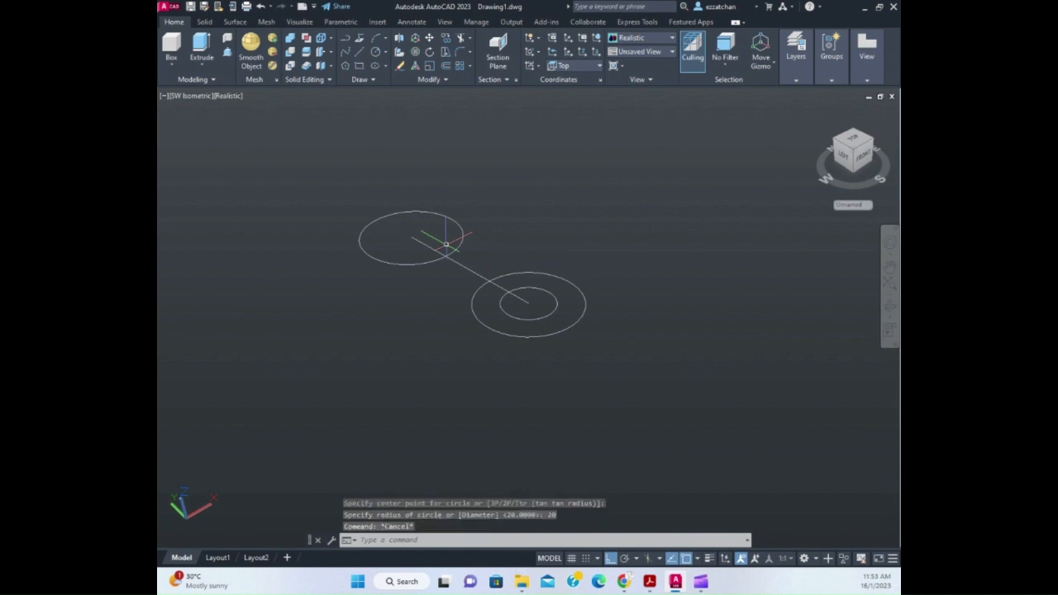
Draw a line joining the positive-X side quadrants of the two radius 20 circles
click(357, 54)
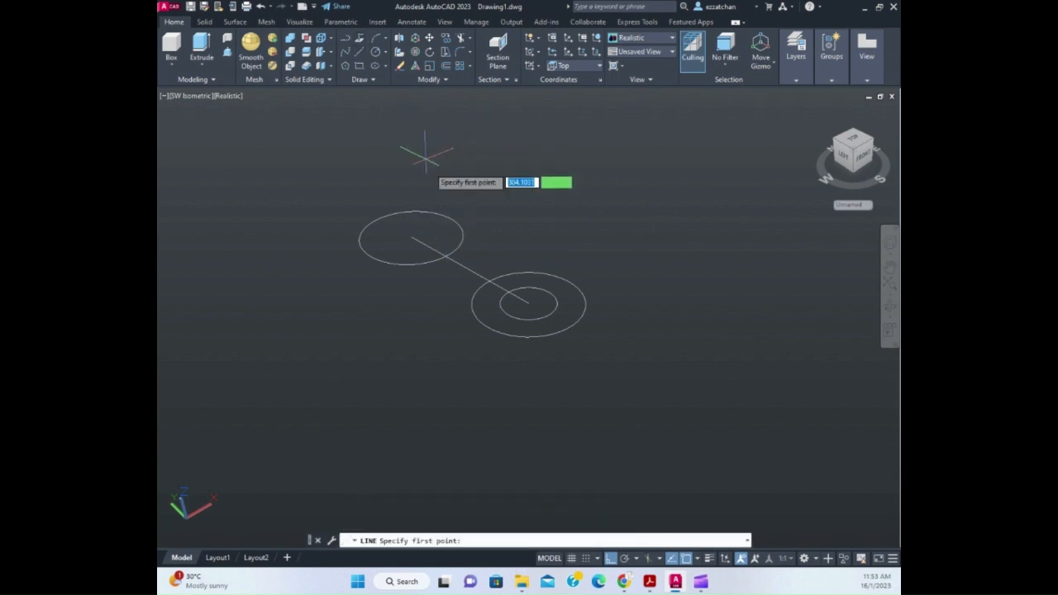
click(450, 219)
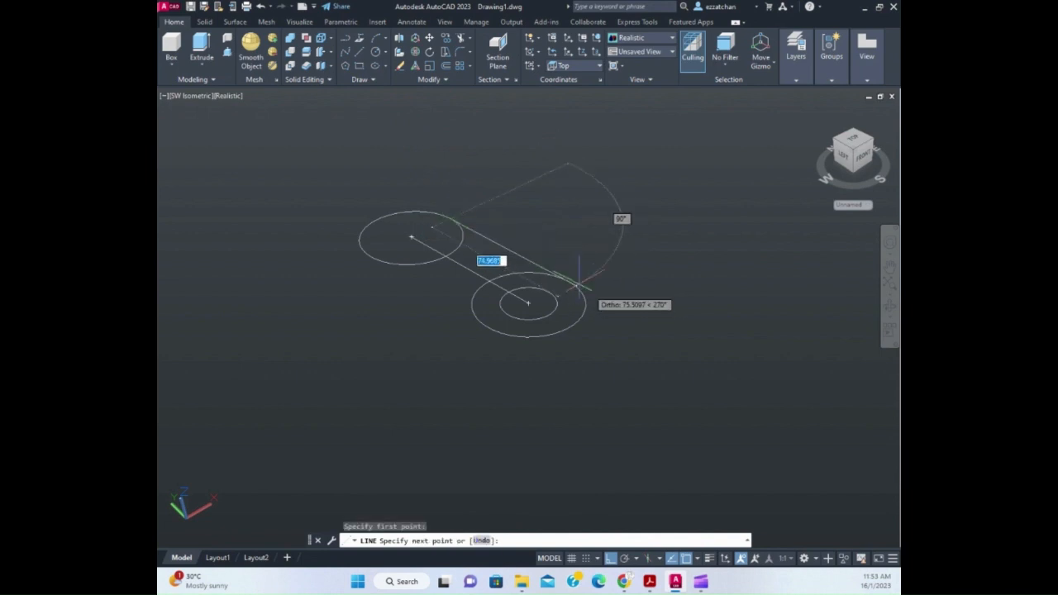
click(567, 282)
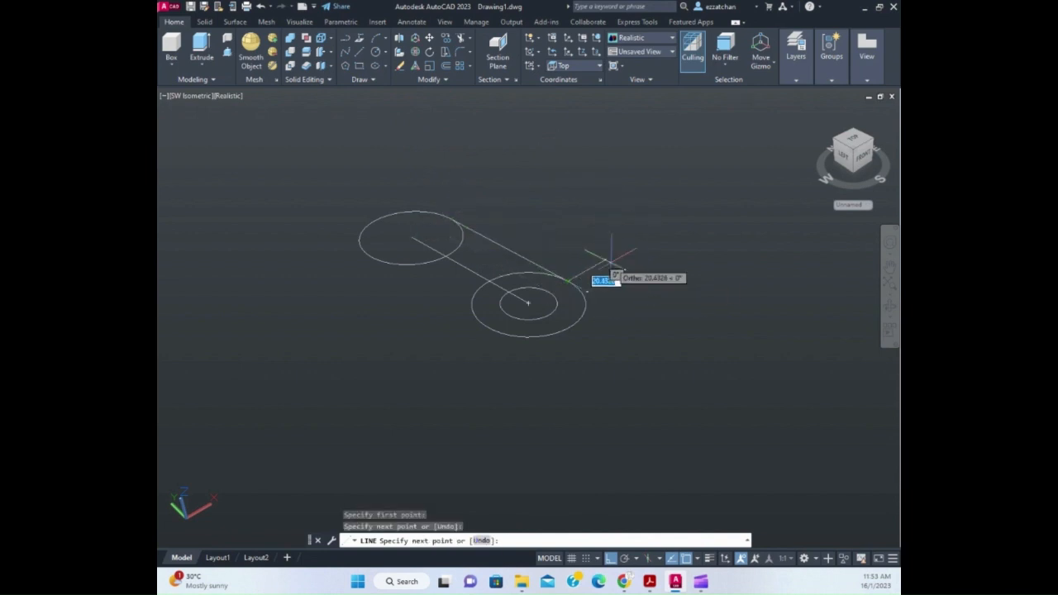
key(Return)
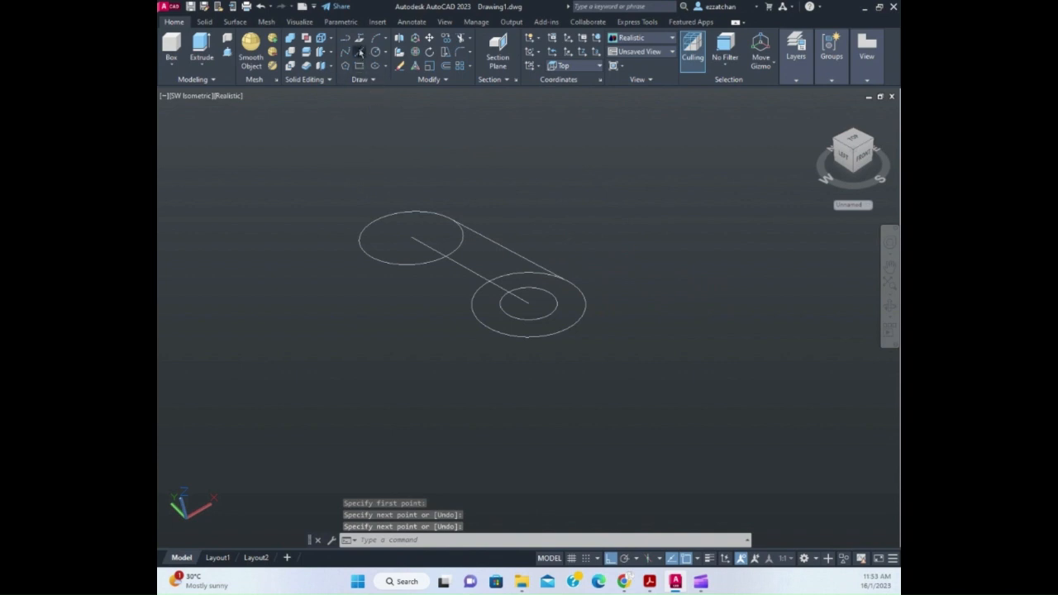
Draw a parallel line joining the negative-X side quadrants of the two radius 20 circles to close the slot-shaped outline
click(360, 51)
click(368, 245)
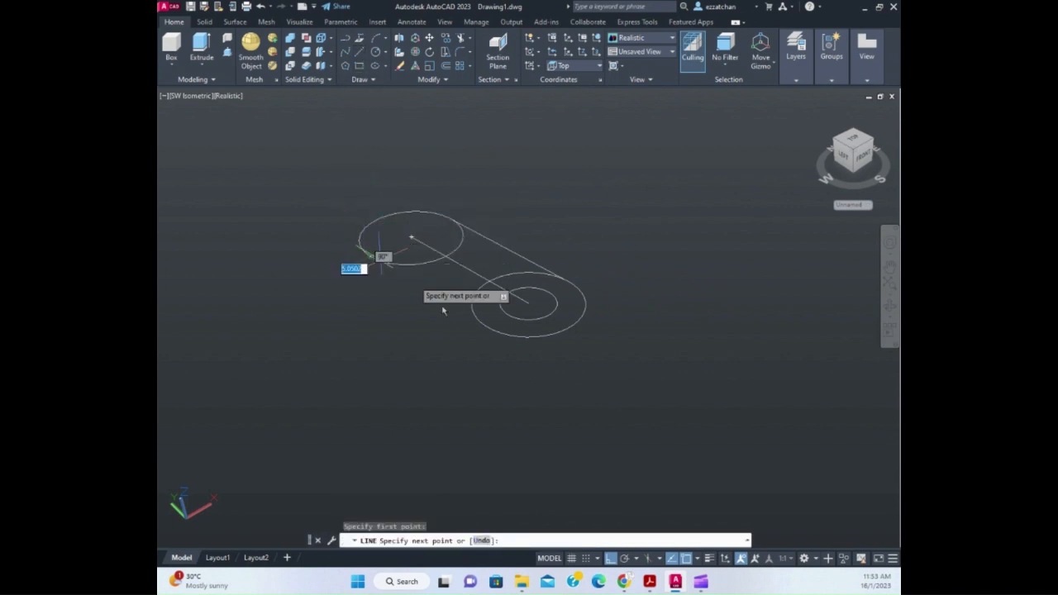
click(528, 302)
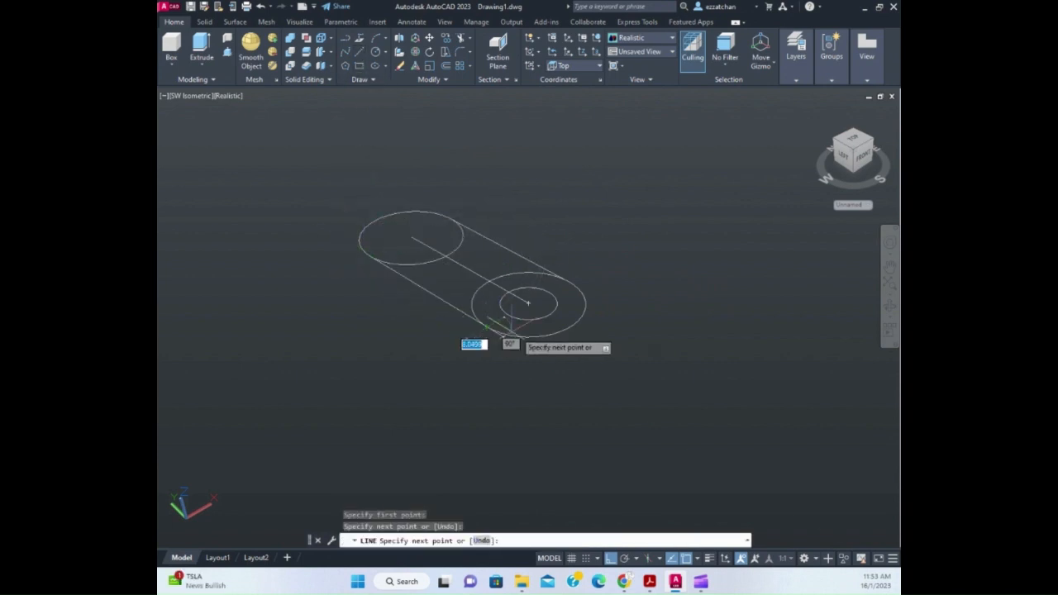
key(Return)
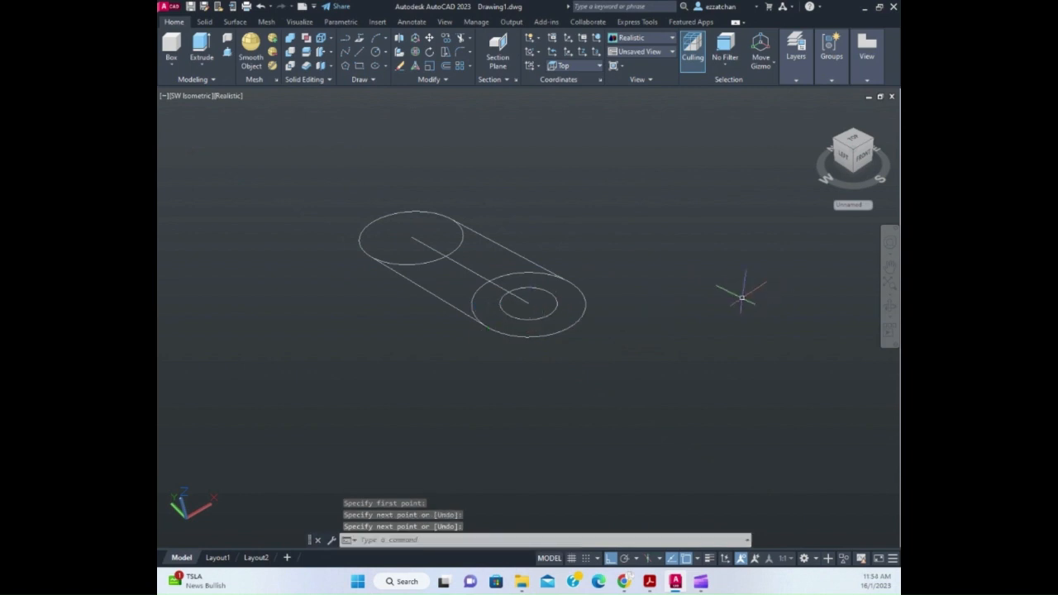
key(Escape)
key(Escape)
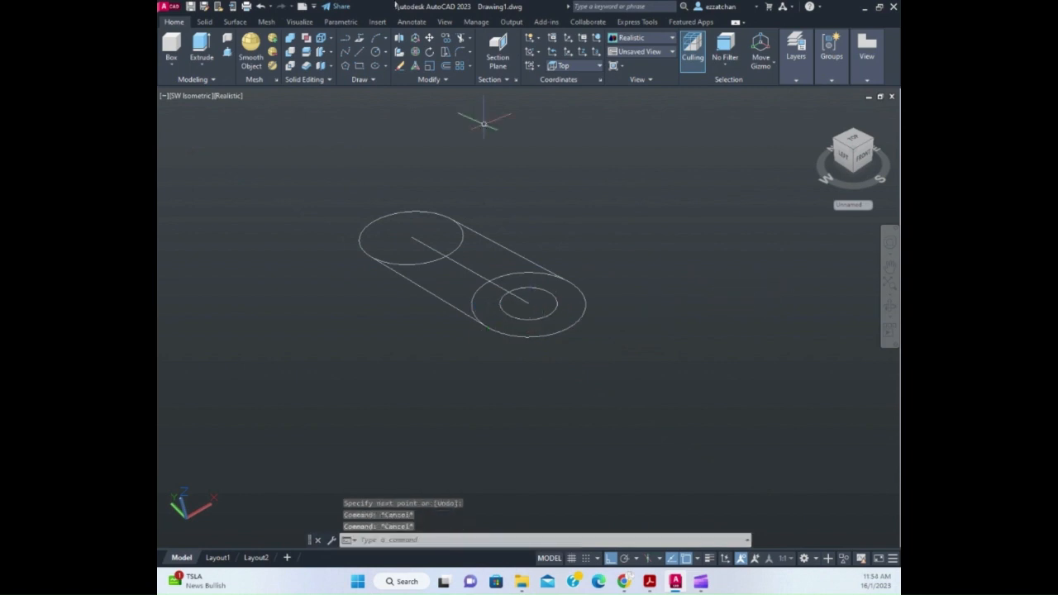
Trim away the inner arcs of both radius 20 circles to leave only the slot-shaped outer contour
click(461, 39)
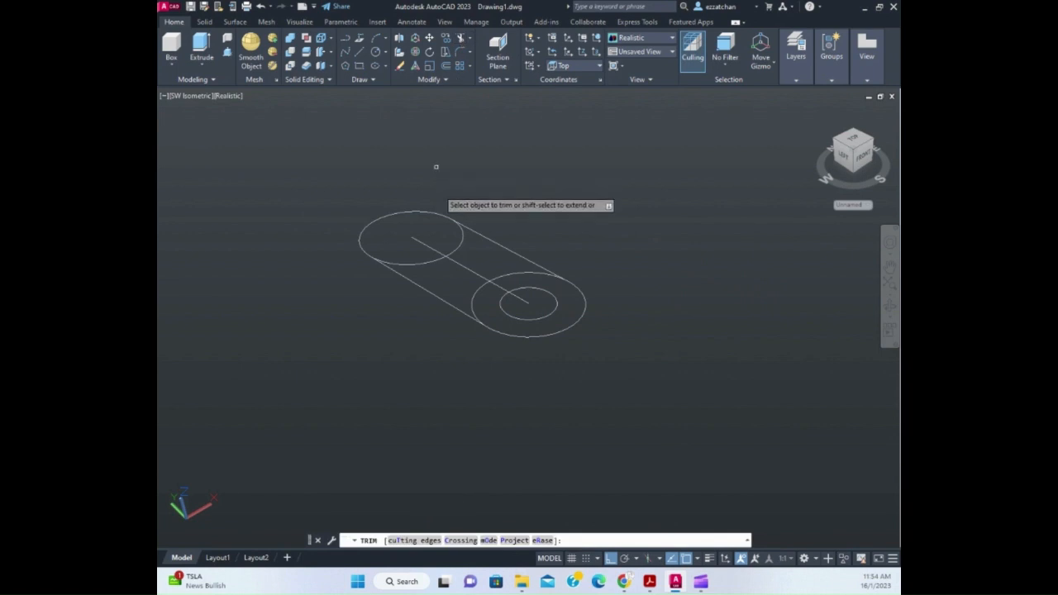
click(463, 238)
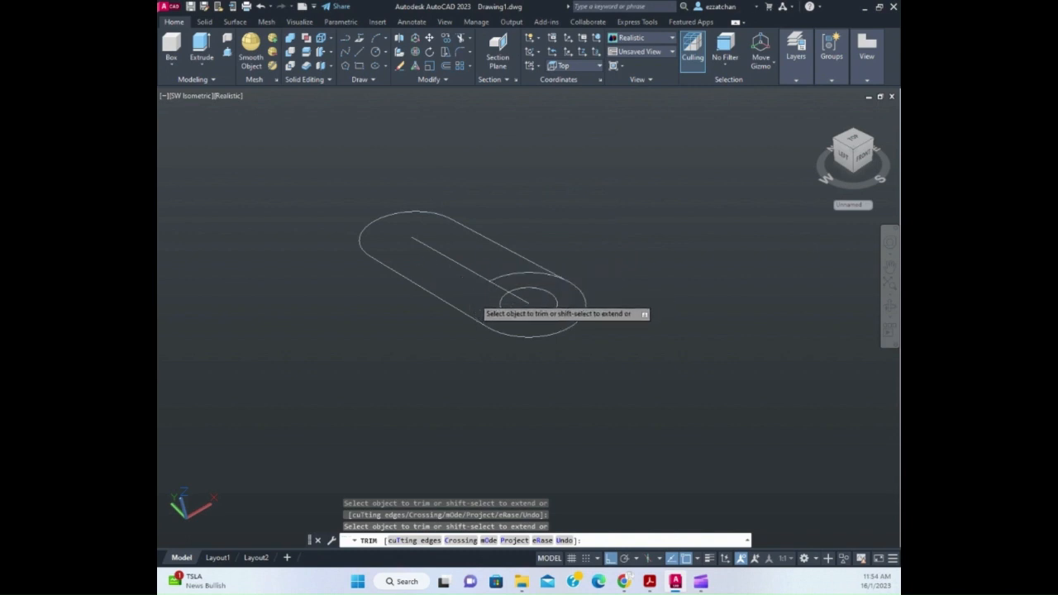
click(509, 275)
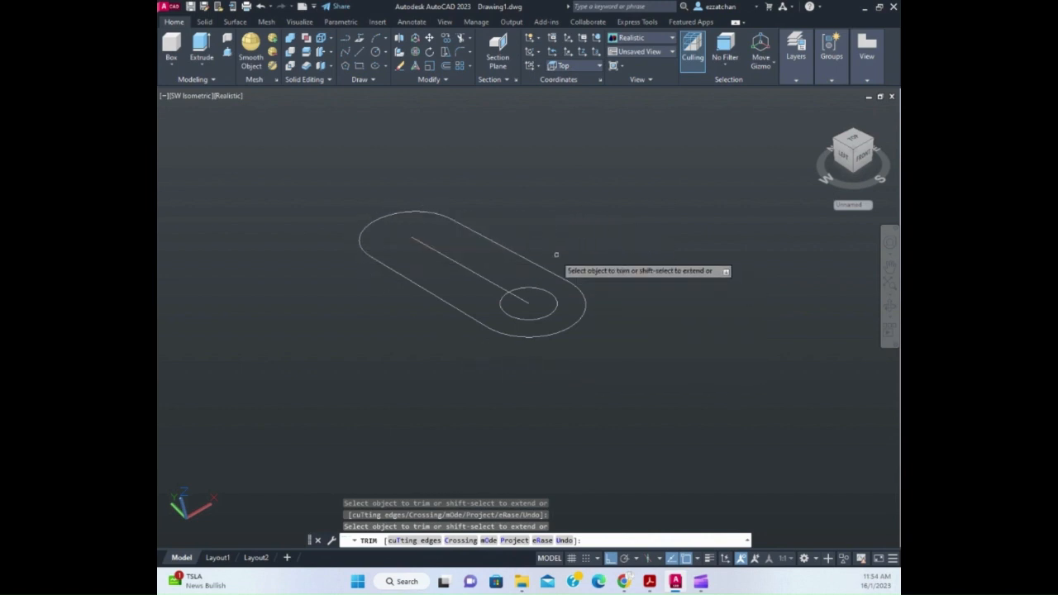
key(Escape)
key(Escape)
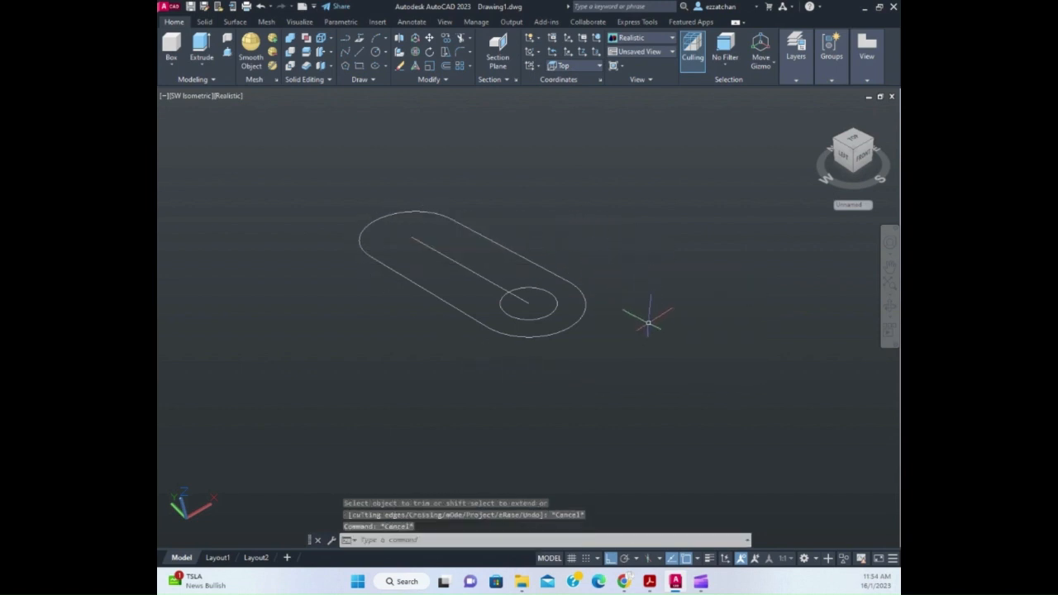
Join the two side lines and the two end arcs of the slot-shaped outline into a single polyline
text(j)
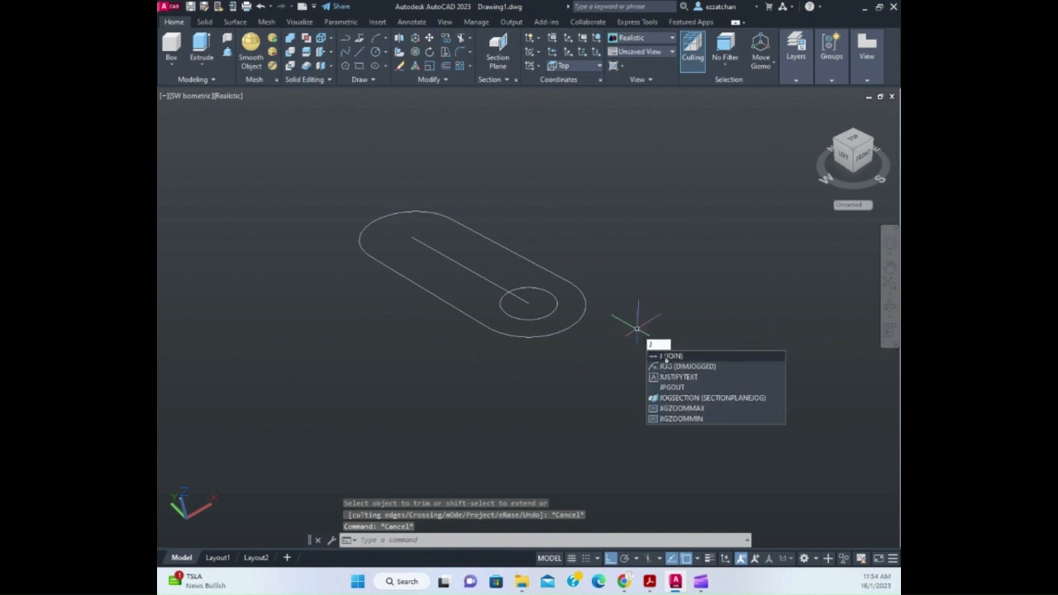
click(667, 356)
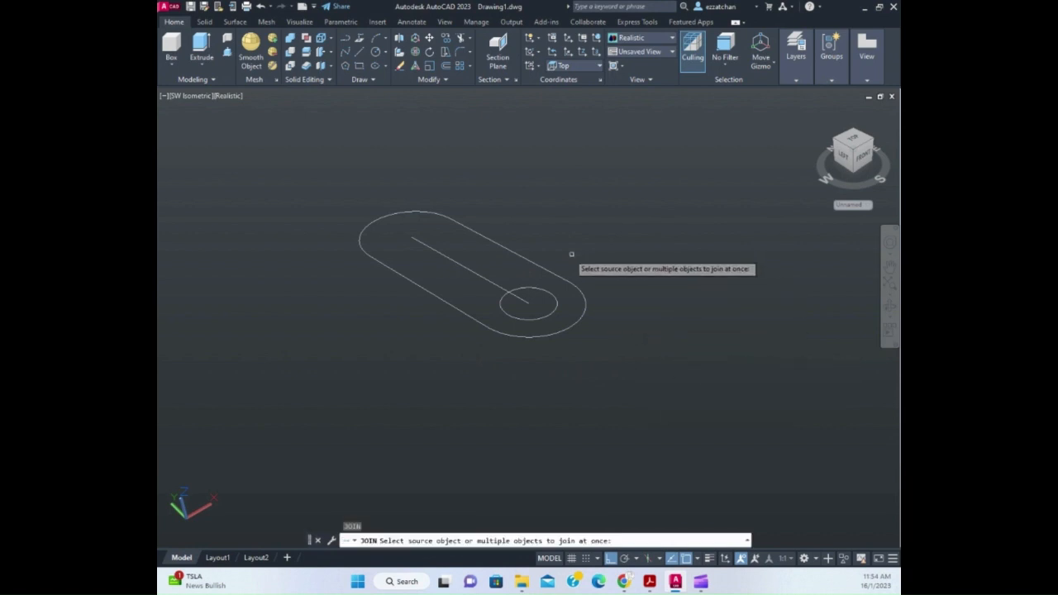
click(518, 249)
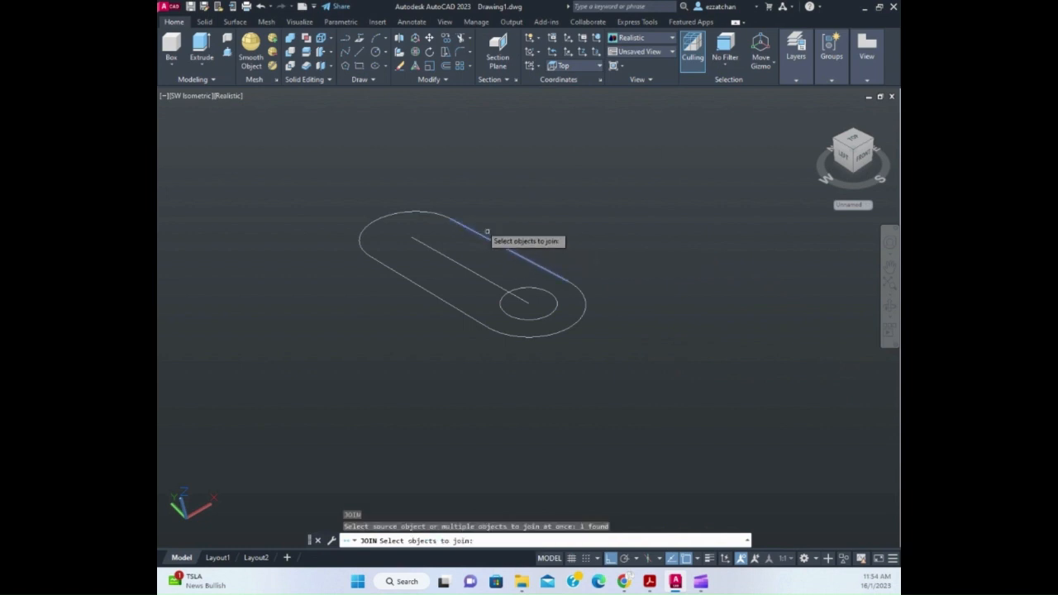
click(427, 211)
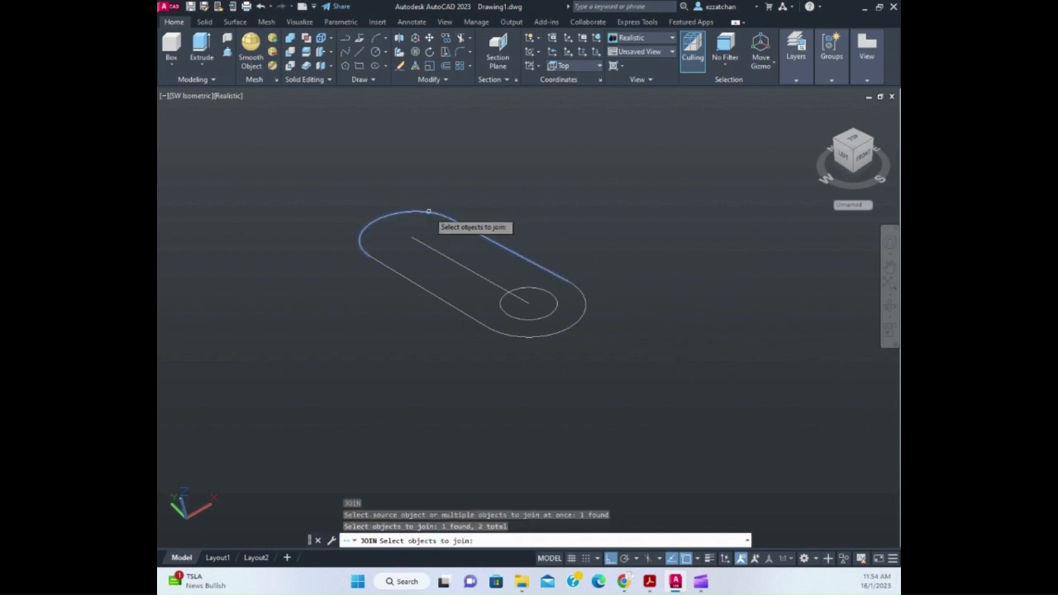
click(414, 280)
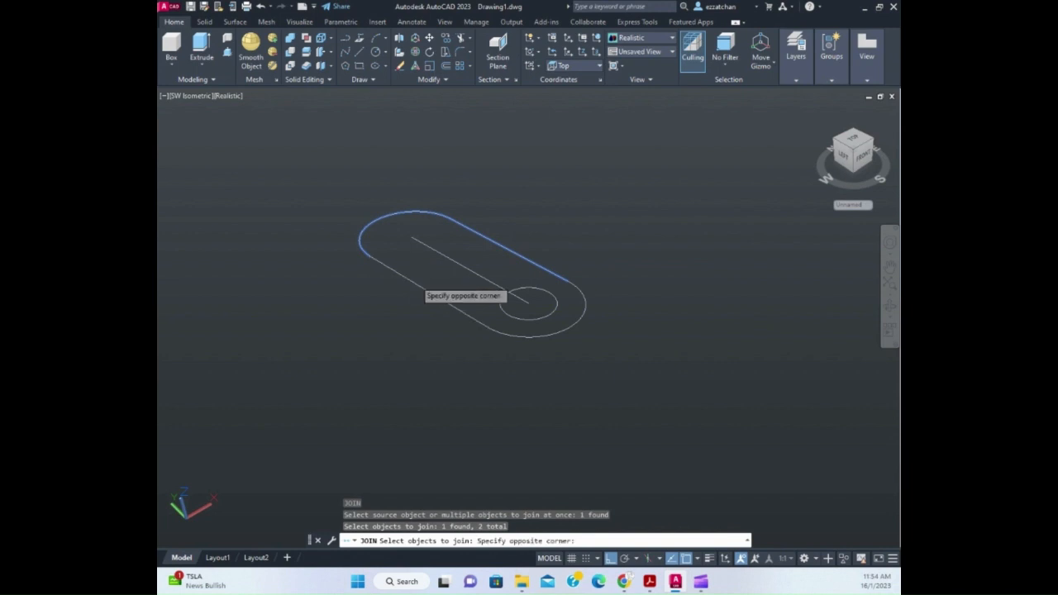
click(438, 305)
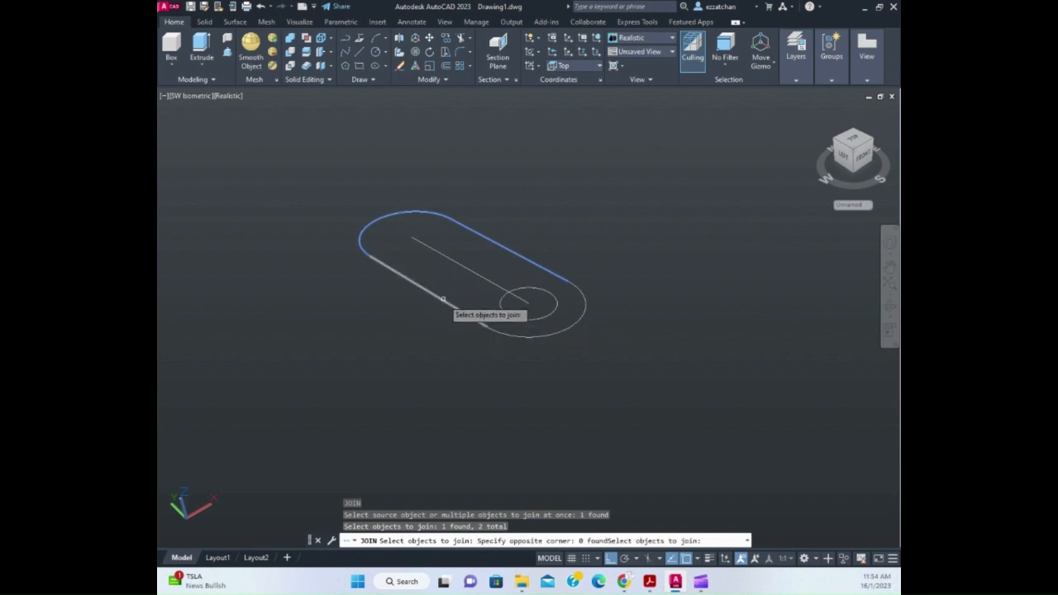
click(456, 305)
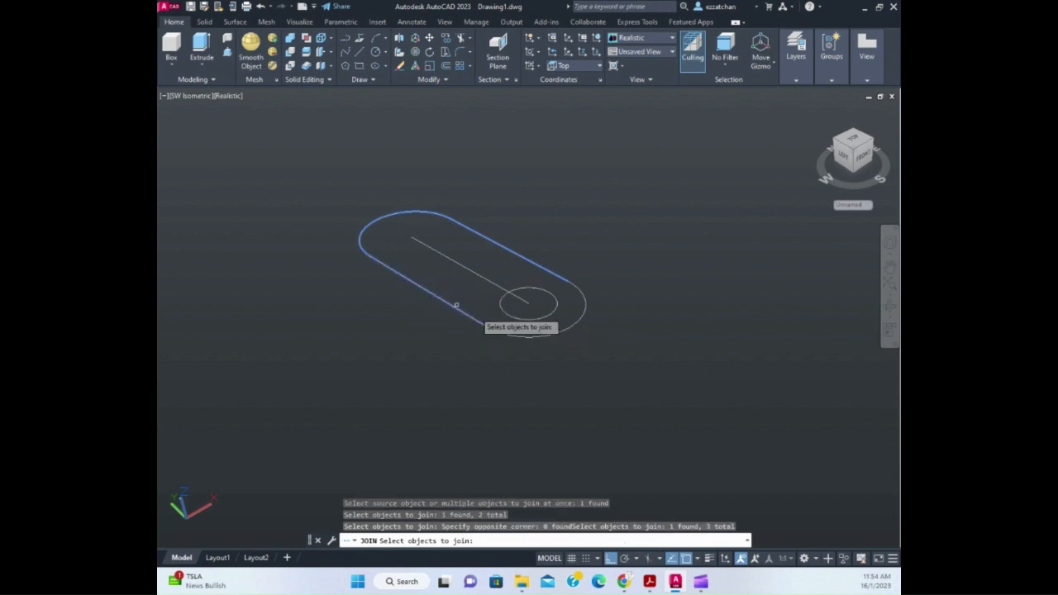
click(533, 334)
key(Return)
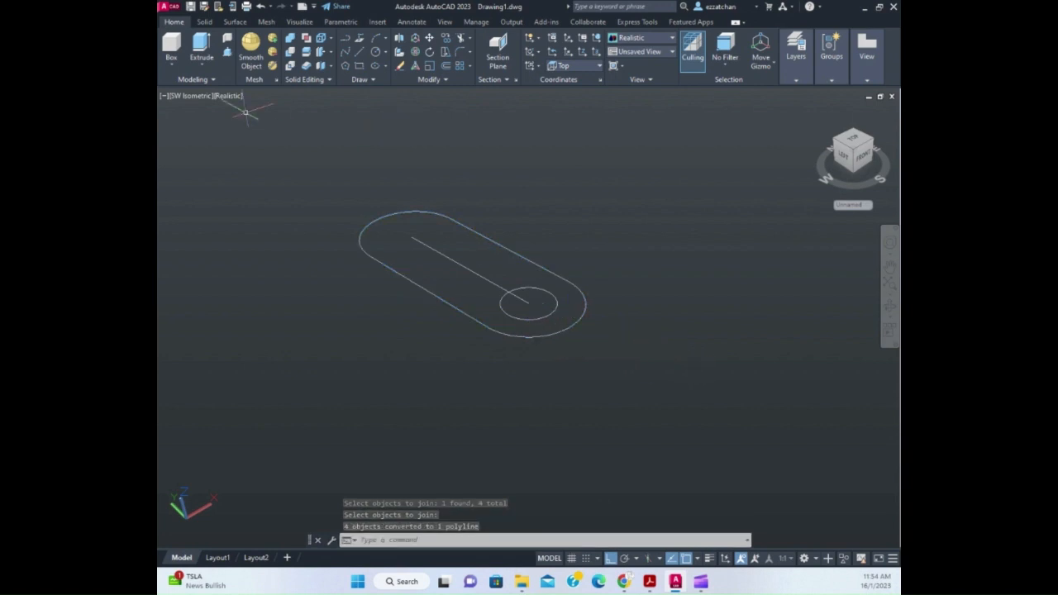
Extrude the joined slot-shaped outline upward to a height of 30 as a solid
click(201, 55)
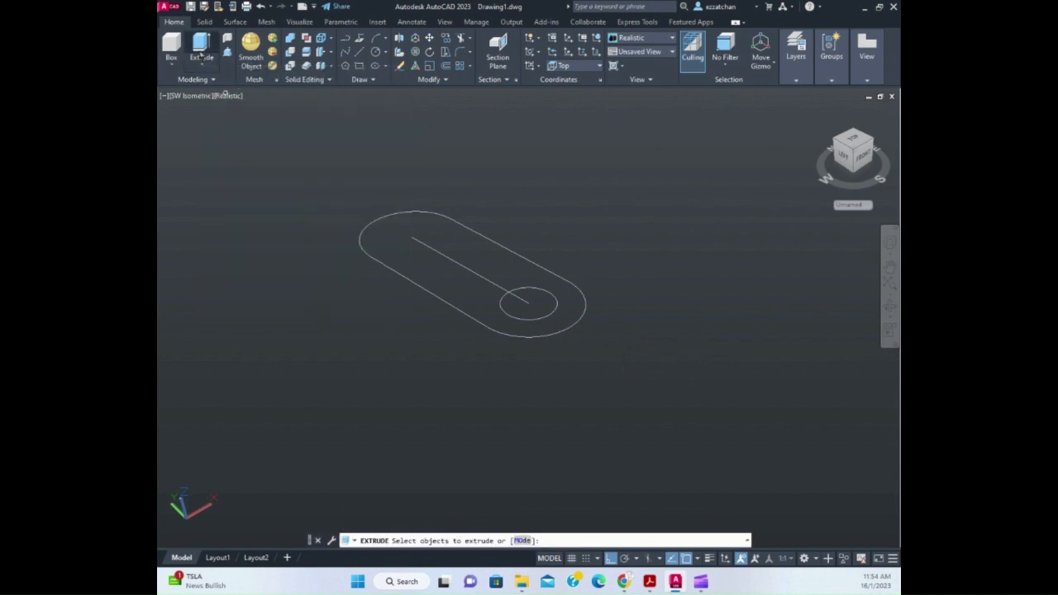
click(461, 310)
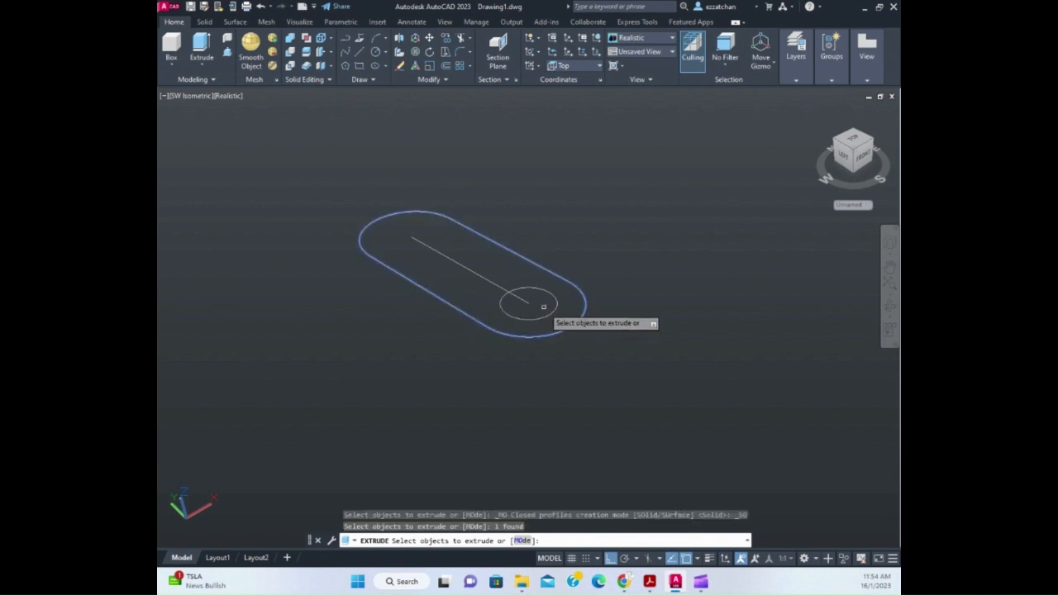
key(Return)
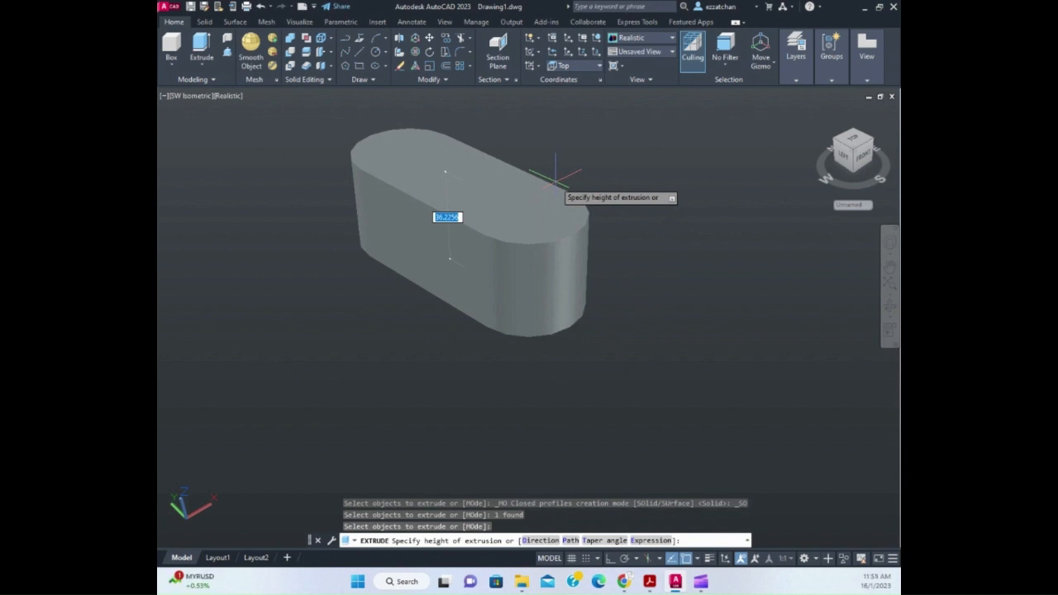
key(BackSpace)
key(Return)
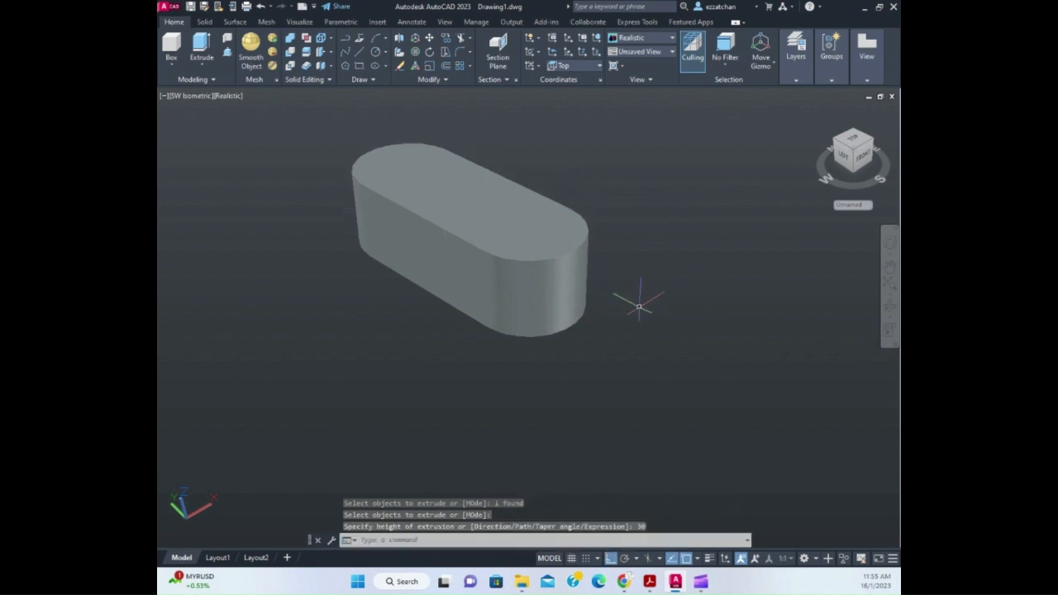
key(Escape)
key(Escape)
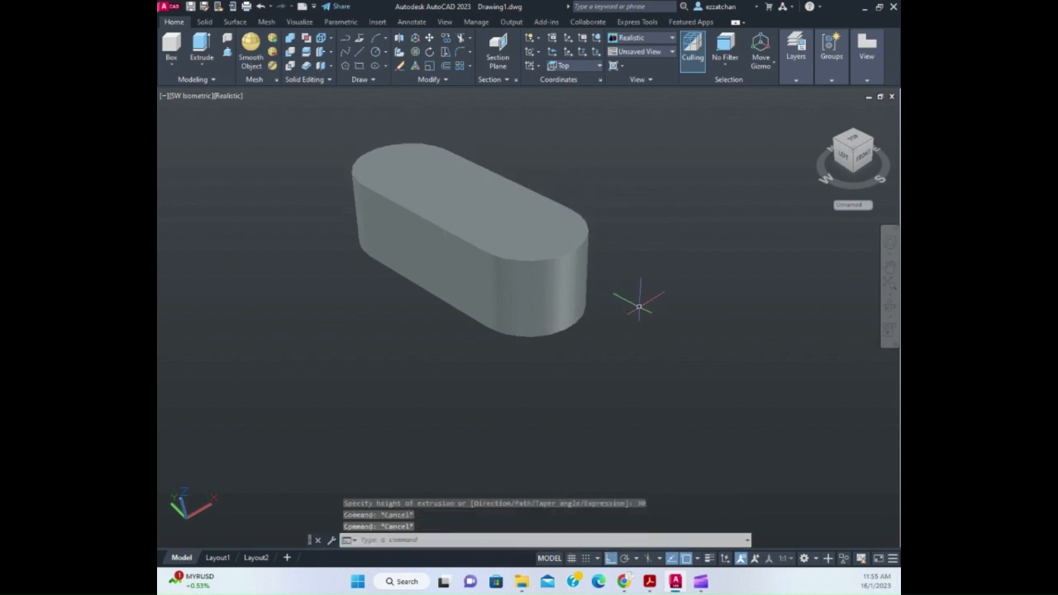
Check Figure 1 in the assignment PDF, return to AutoCAD and set the visual style to 2D Wireframe
click(650, 582)
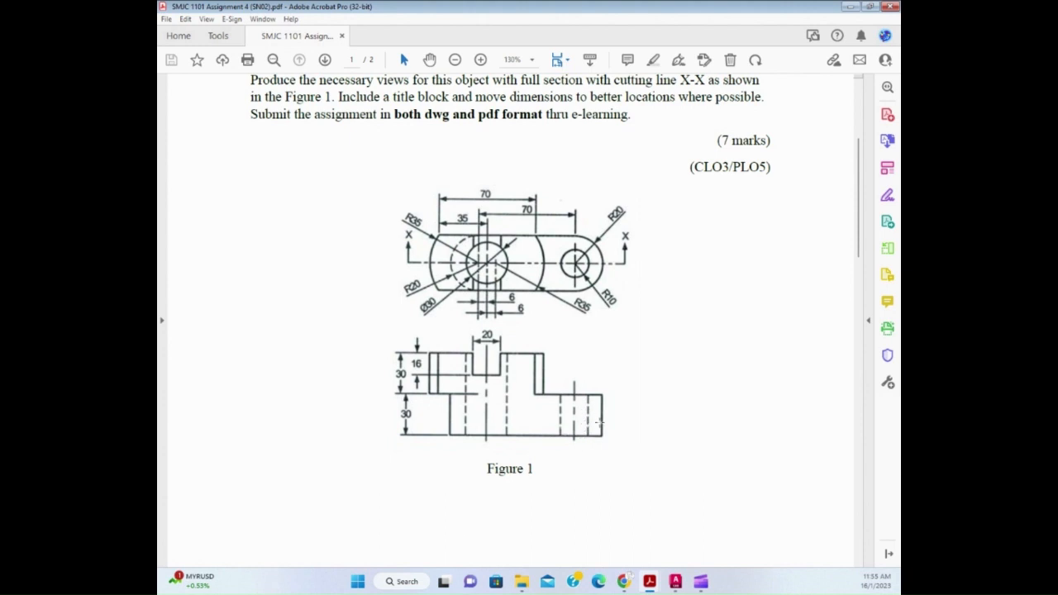
mouse_move(625, 584)
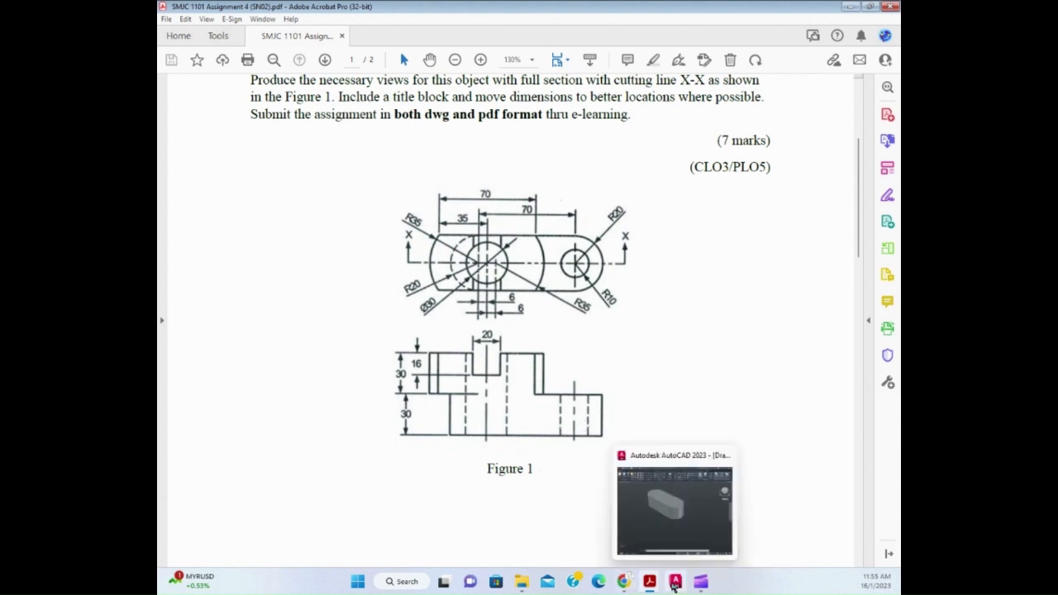
click(675, 584)
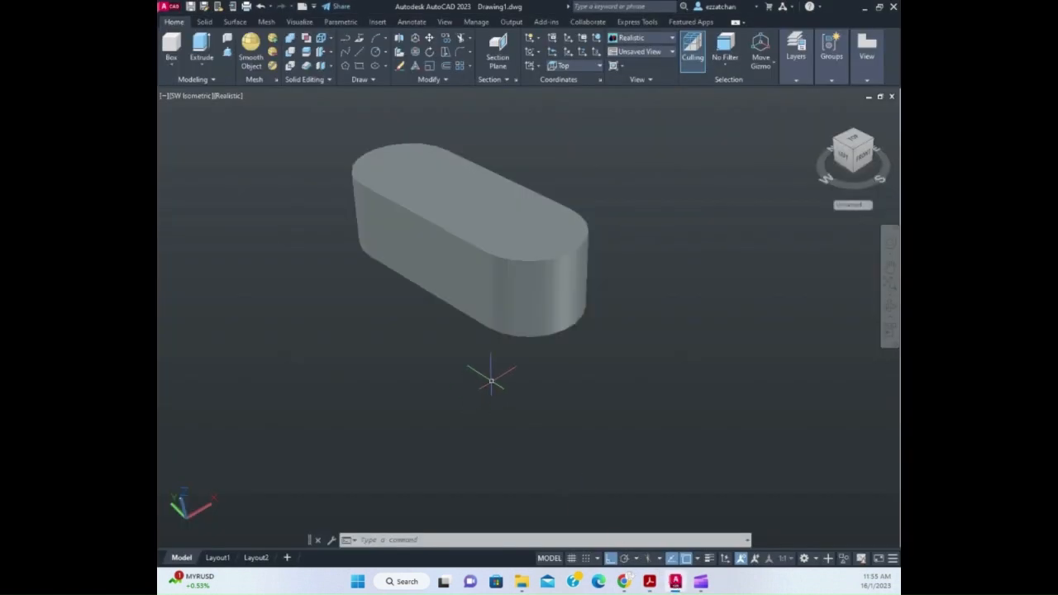
click(231, 98)
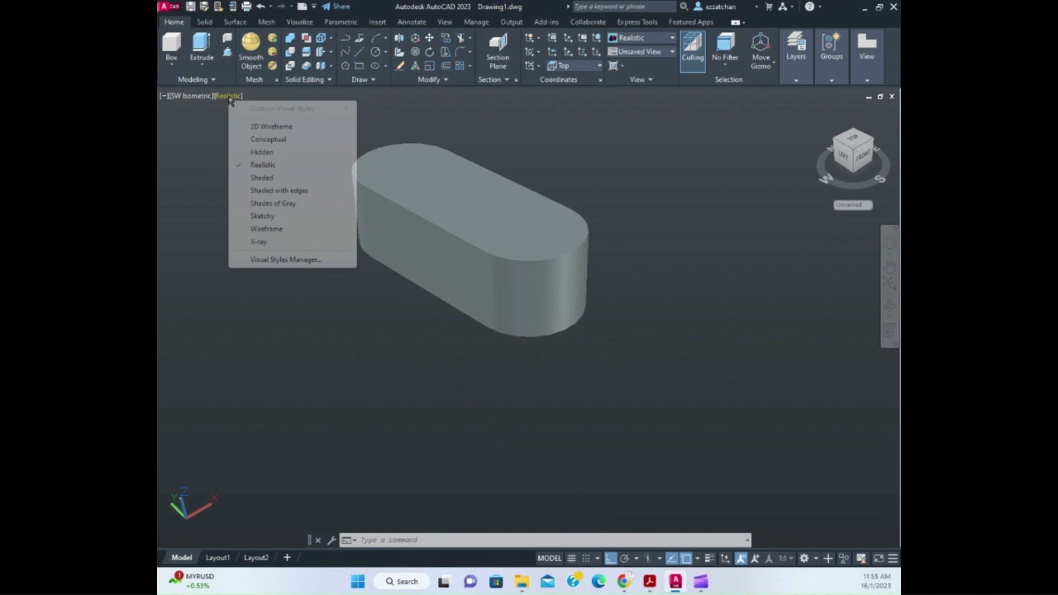
click(272, 127)
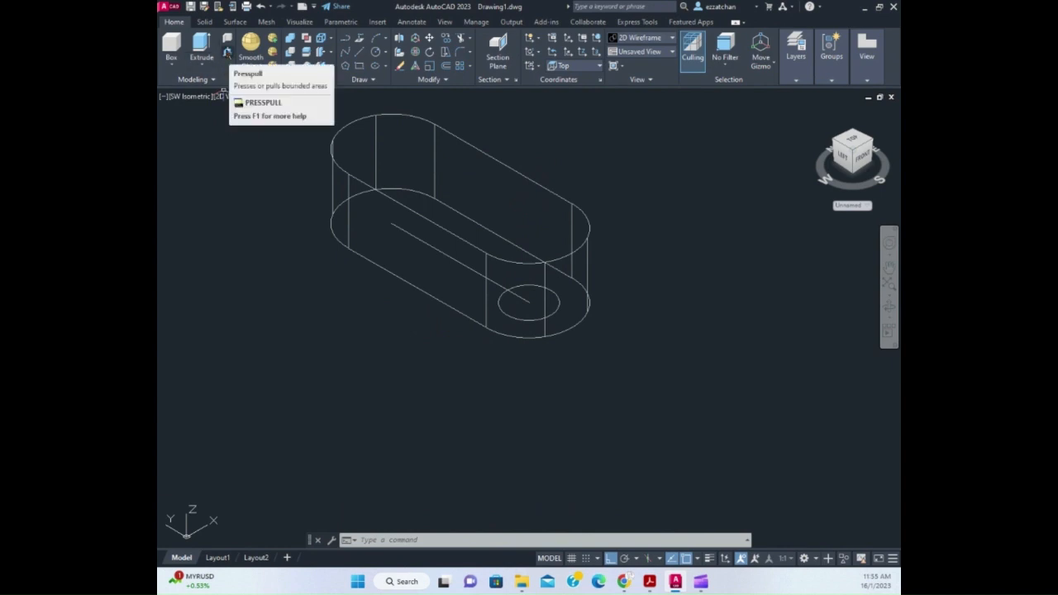
click(227, 53)
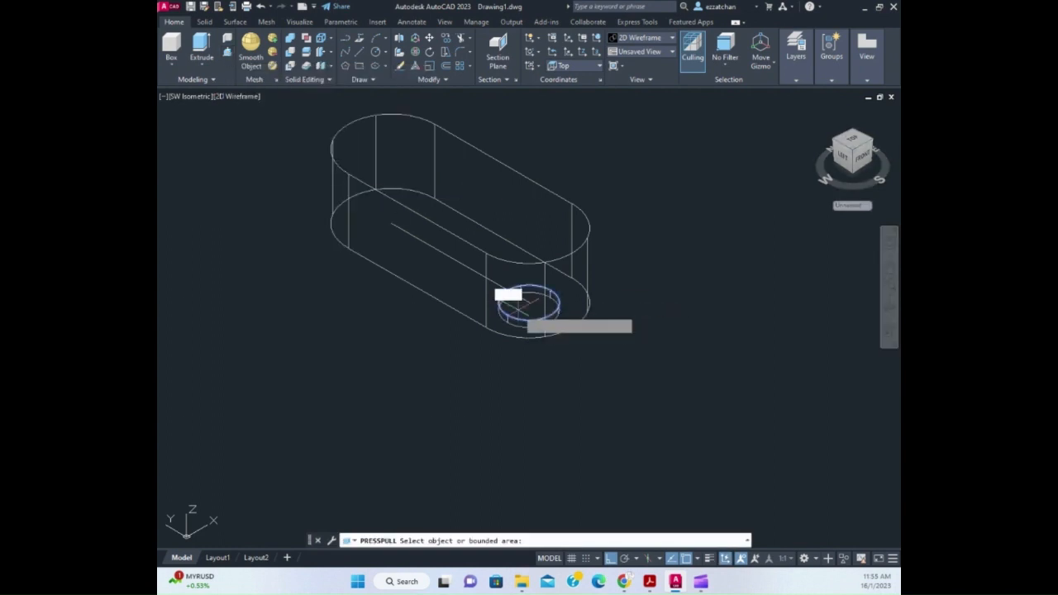
click(518, 307)
click(528, 228)
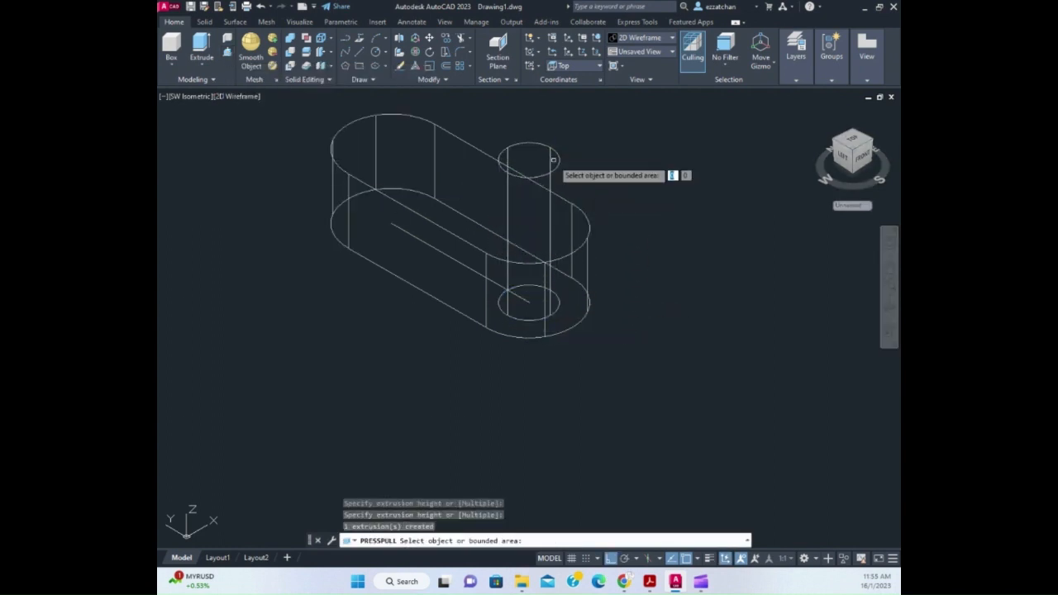
key(Return)
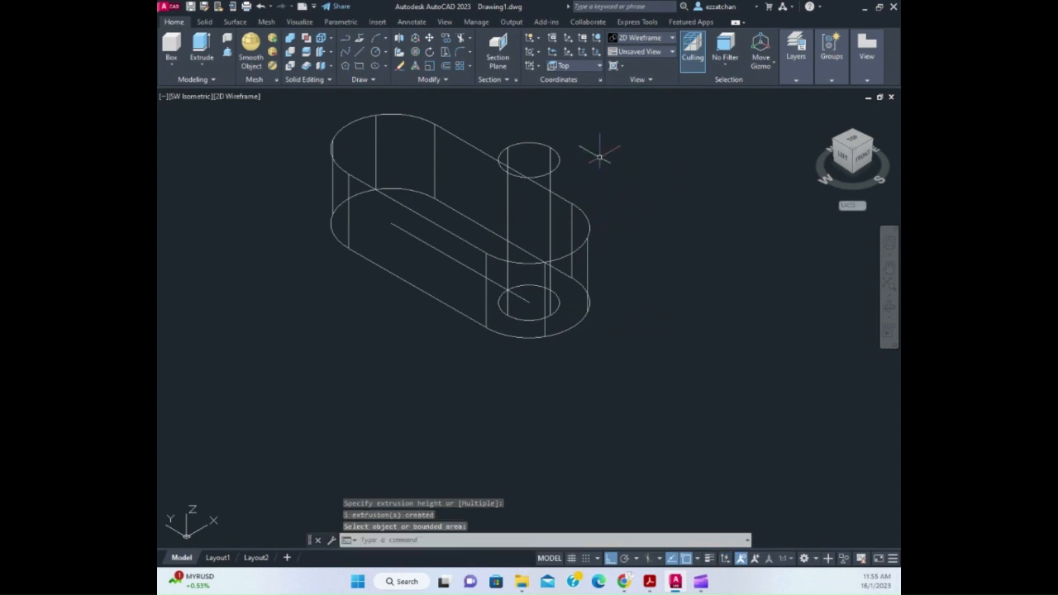
click(262, 6)
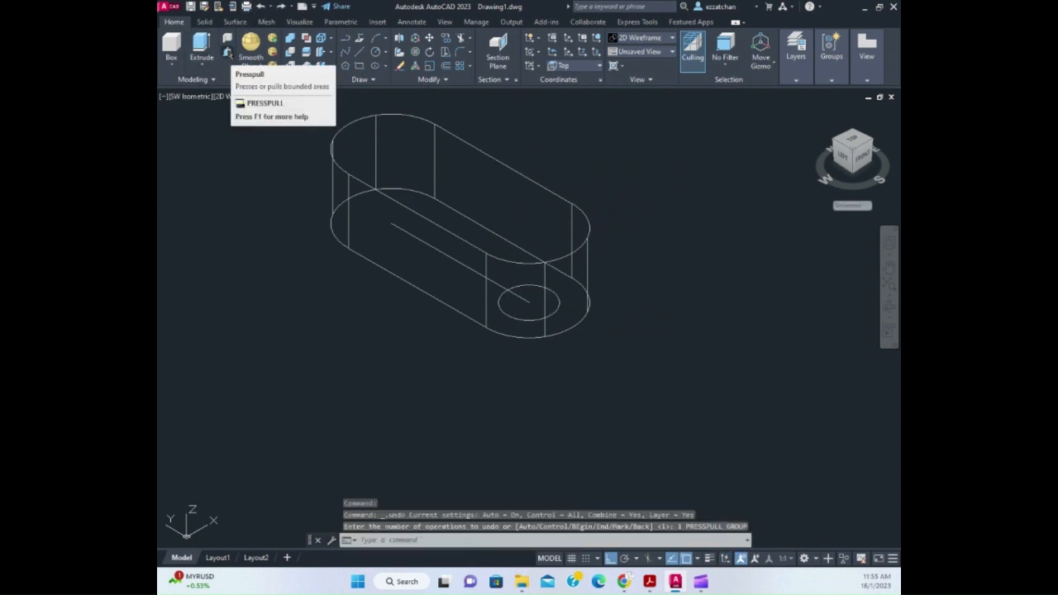
Presspull the small circle into a cylinder rising well above the base's top face, and set the visual style to Shaded with edges
click(227, 52)
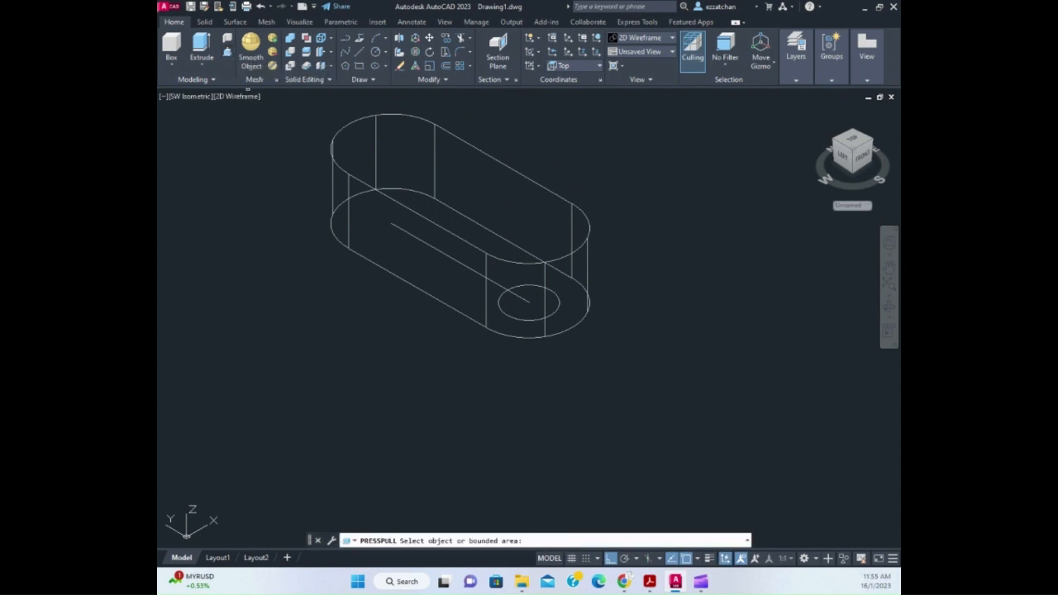
click(528, 302)
click(622, 120)
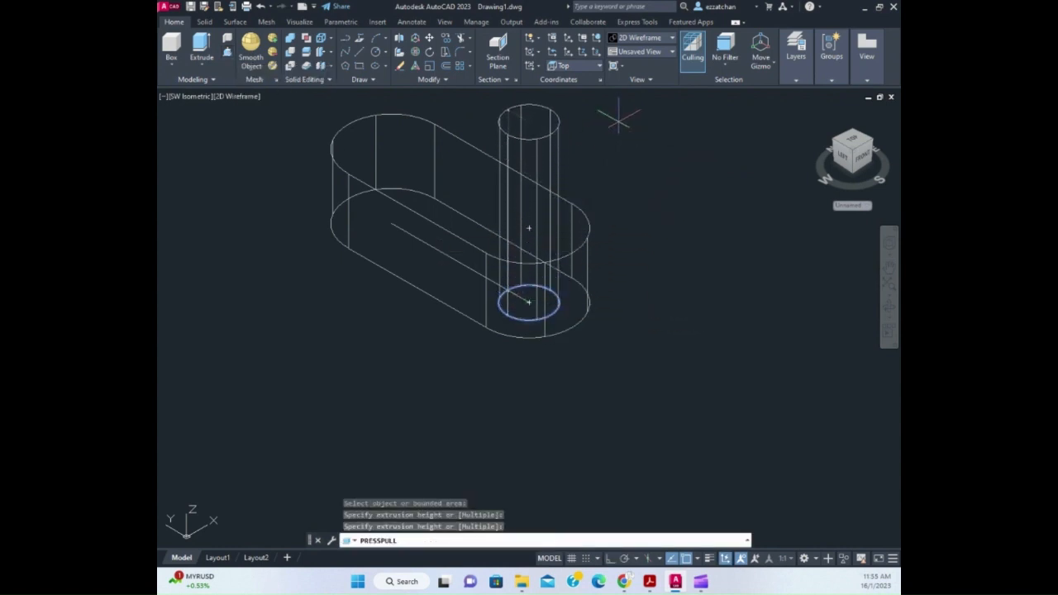
key(Escape)
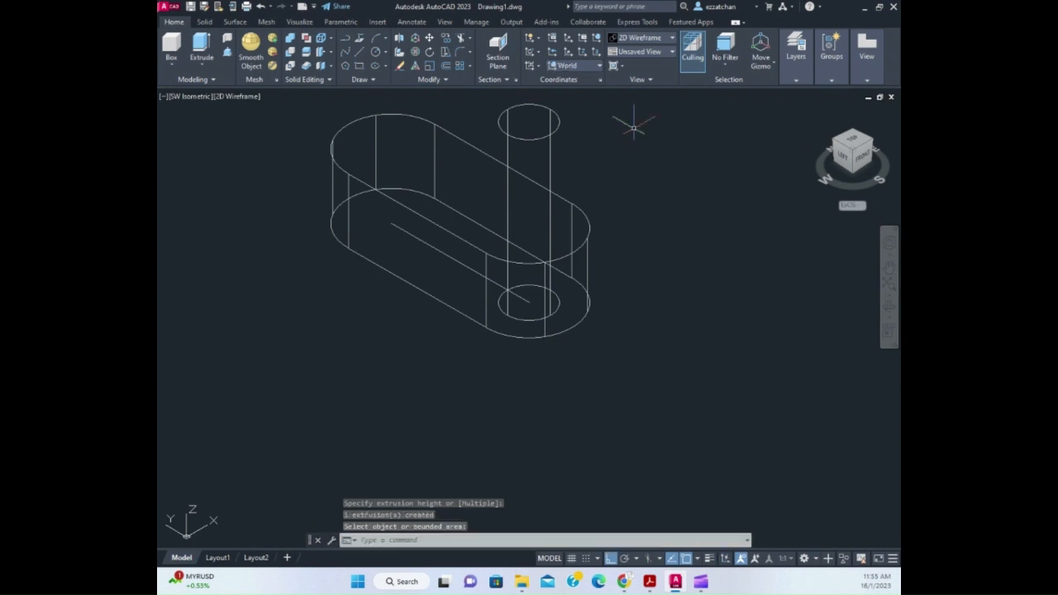
click(233, 97)
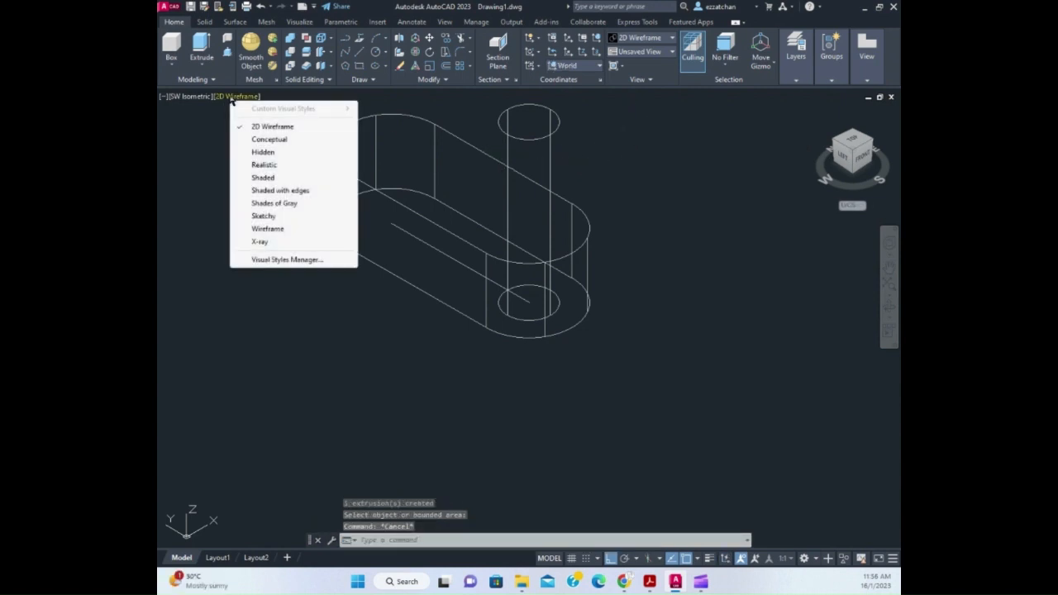
click(281, 190)
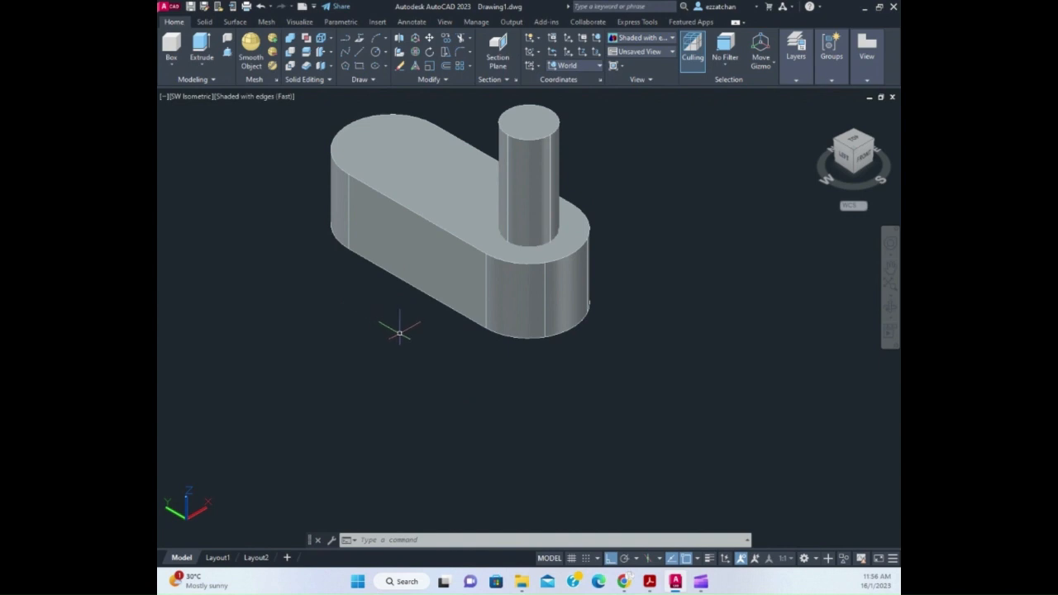
Subtract the tall cylinder from the slot-shaped base solid to cut a through hole in its end
text(SU)
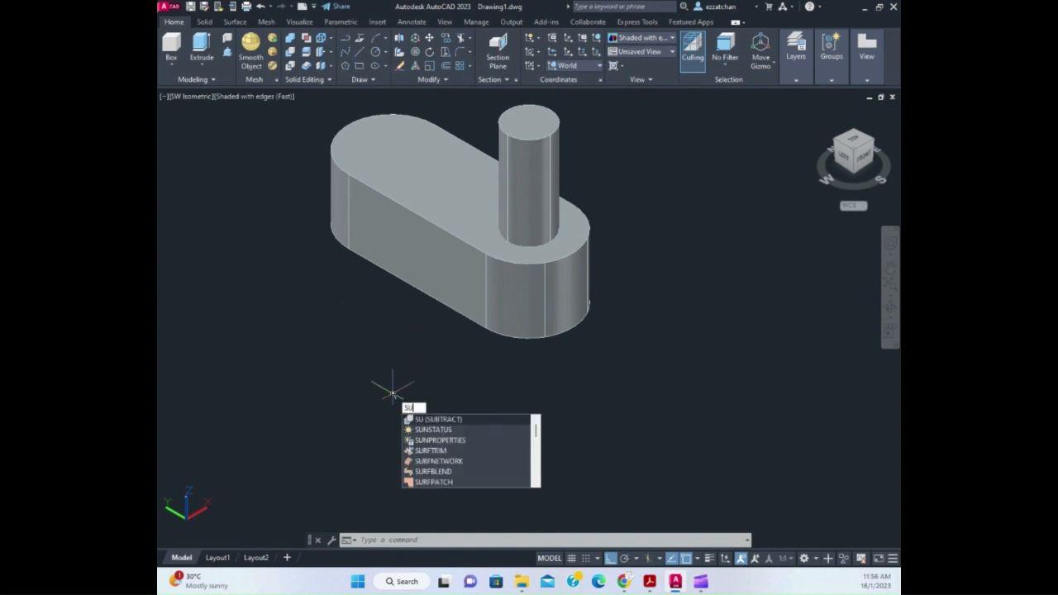
key(Return)
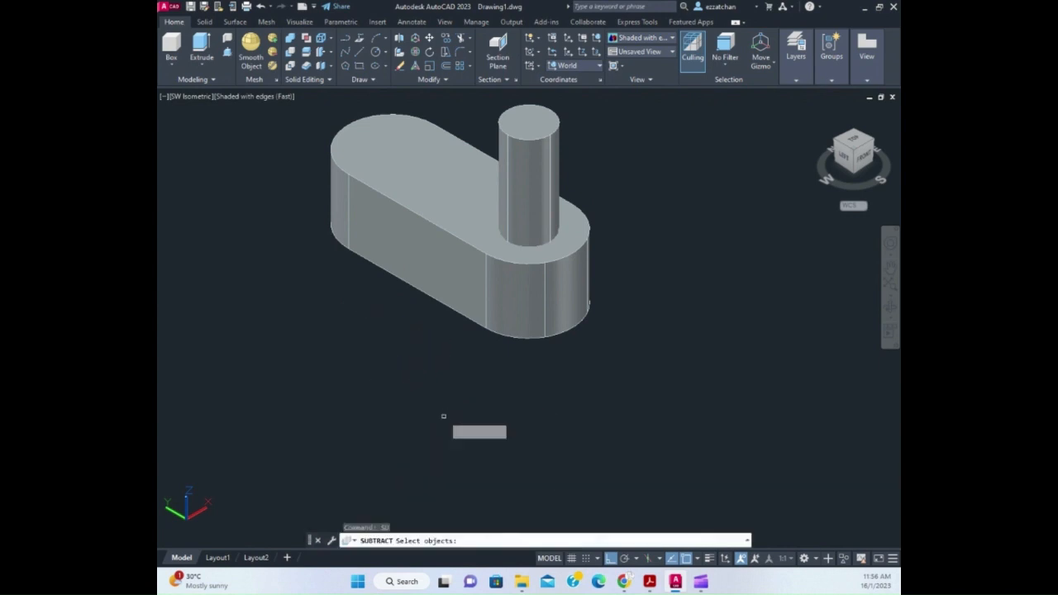
click(447, 276)
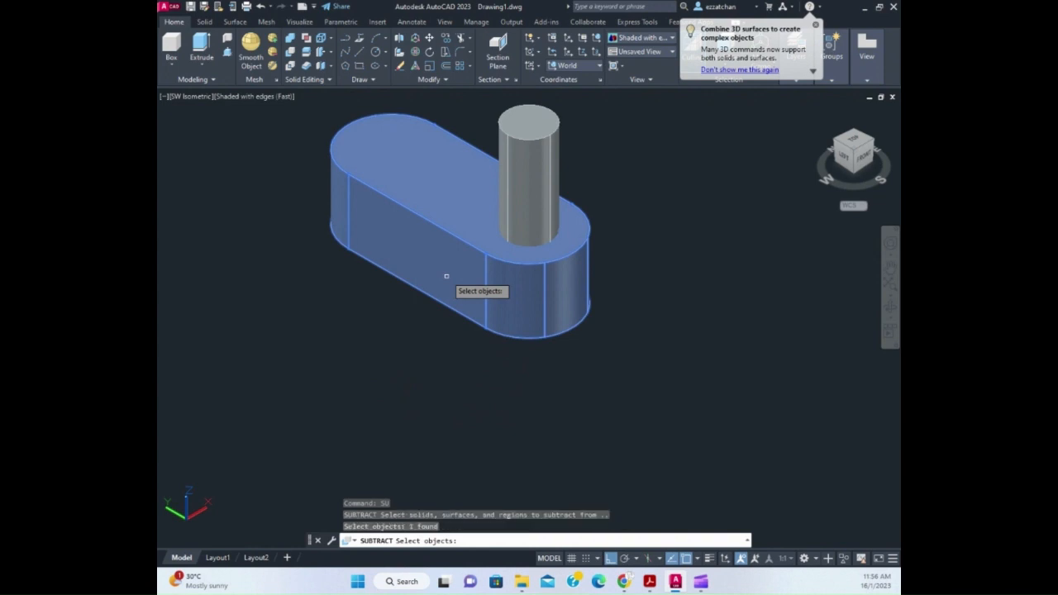
key(Return)
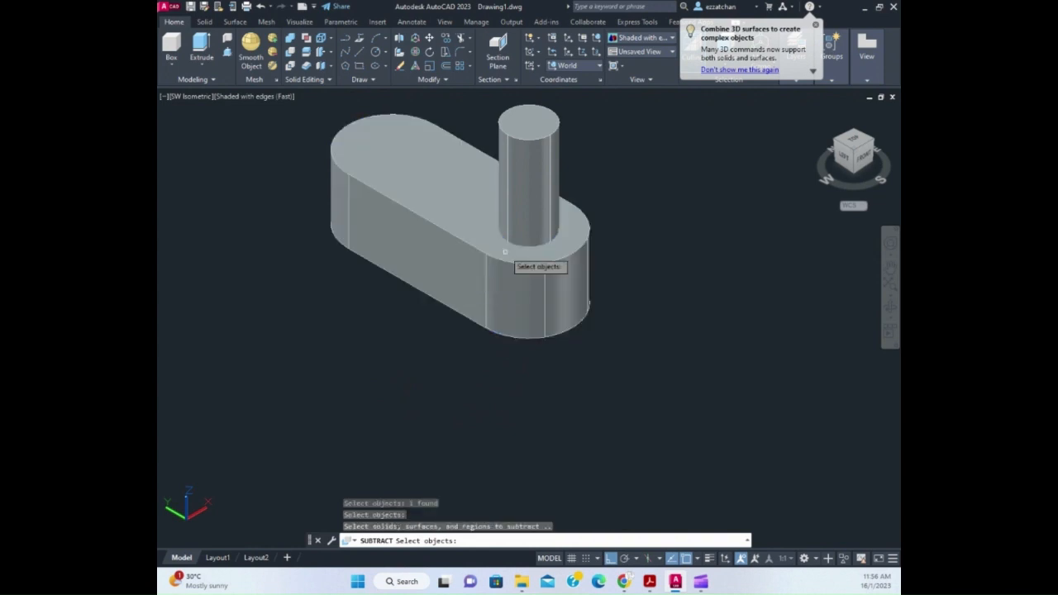
click(531, 179)
key(Return)
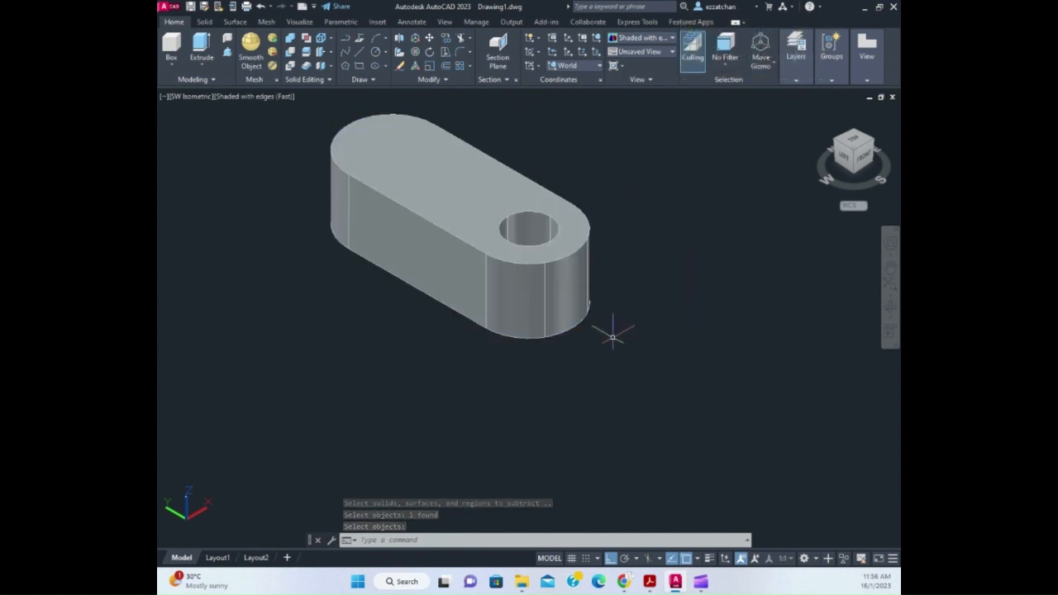
Orbit the base to inspect its hole, restore the SW Isometric view and set the visual style to 2D Wireframe
click(890, 309)
mouse_move(518, 333)
mouse_down()
mouse_move(553, 259)
mouse_move(635, 203)
mouse_move(515, 356)
mouse_move(538, 388)
mouse_move(562, 347)
mouse_move(606, 322)
mouse_move(463, 347)
mouse_move(546, 273)
mouse_move(609, 305)
mouse_move(529, 248)
mouse_move(540, 275)
mouse_move(513, 324)
mouse_up()
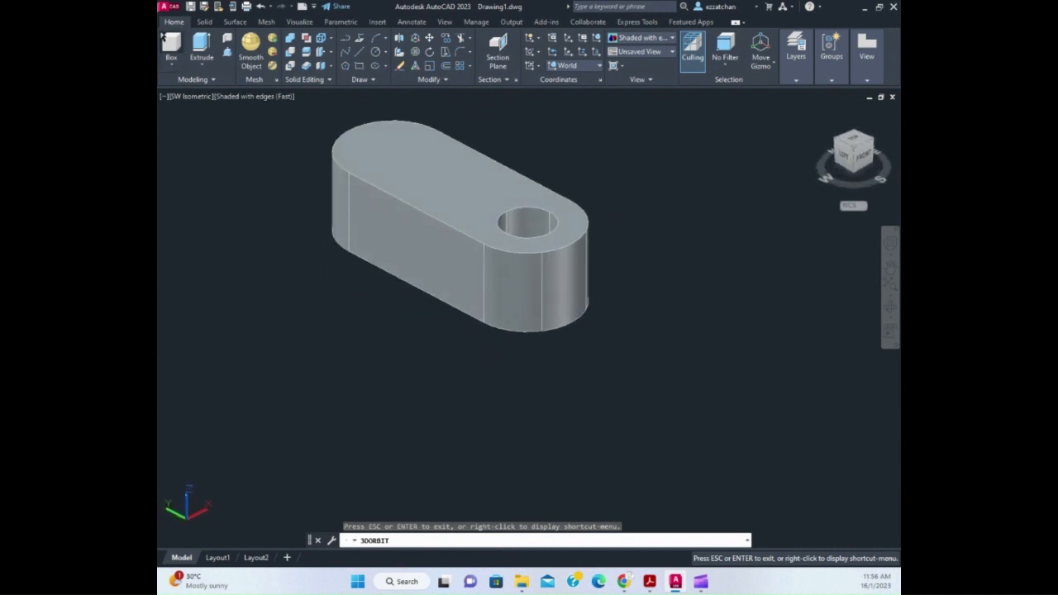
key(Escape)
click(188, 97)
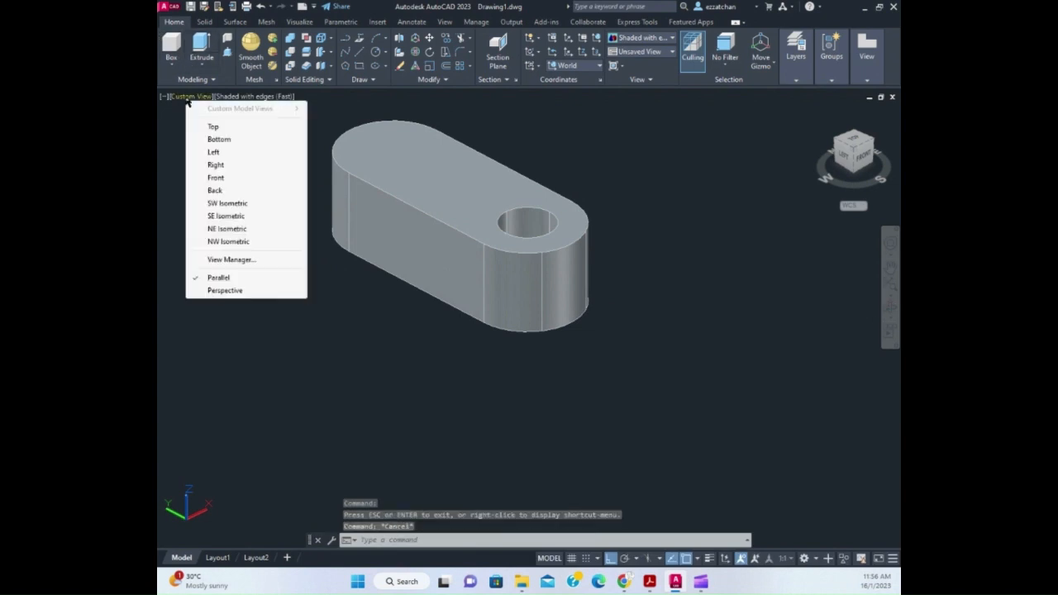
click(235, 204)
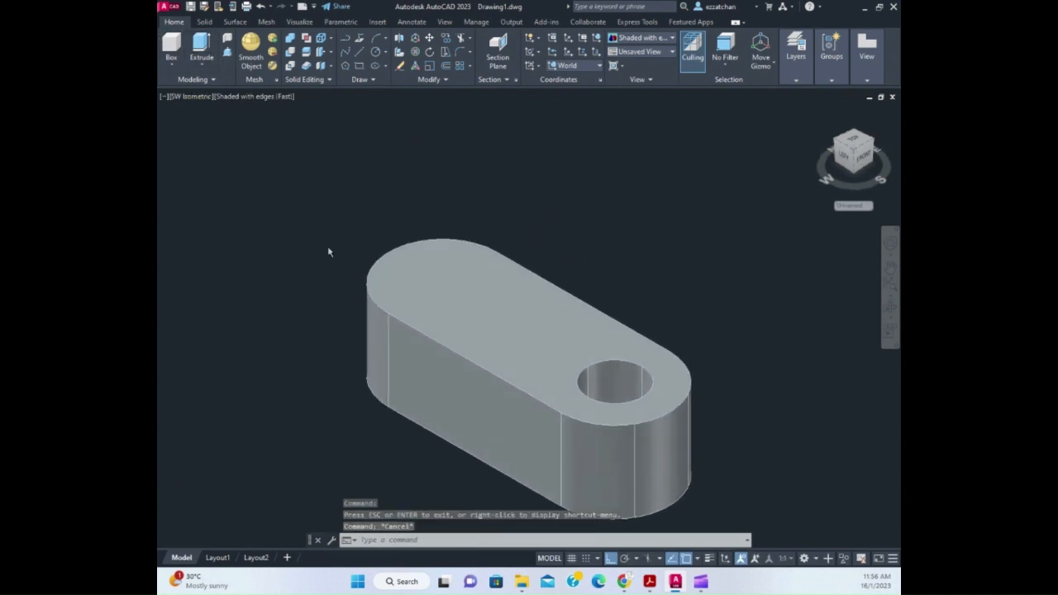
click(248, 97)
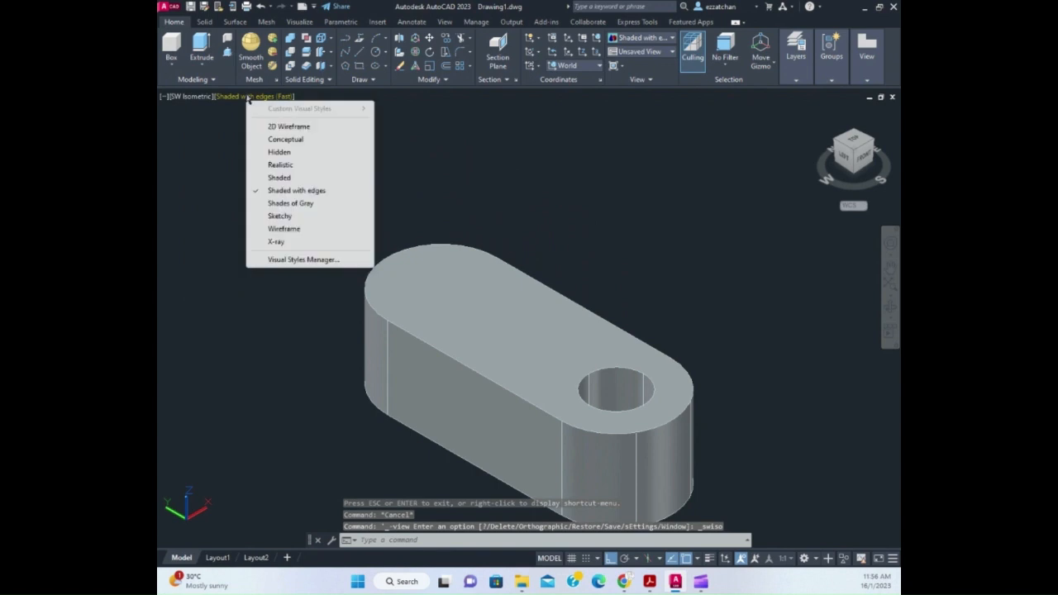
click(306, 127)
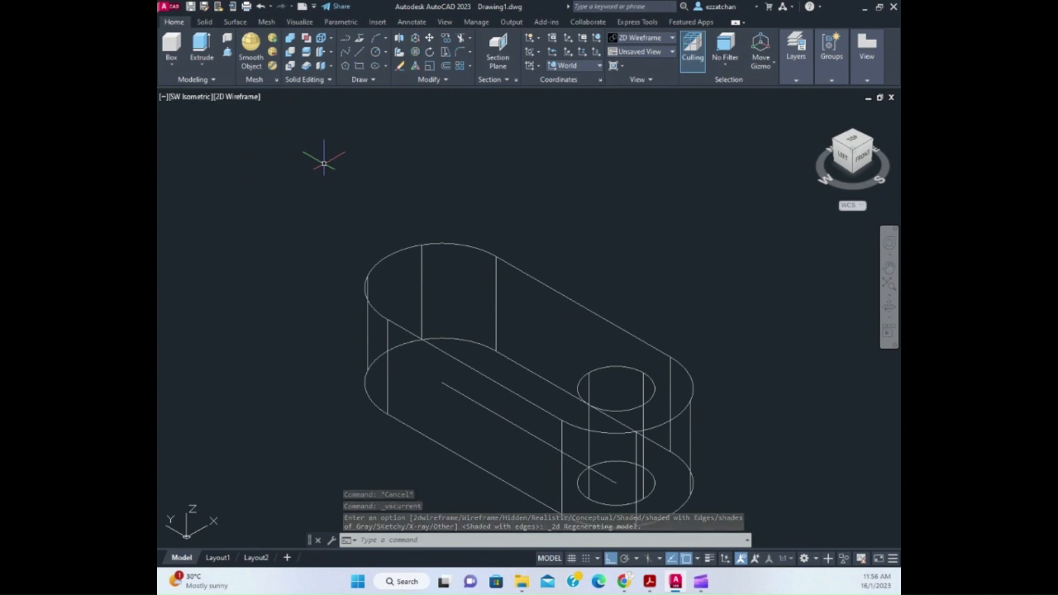
After checking Figure 1 in the PDF, draw a 30-unit vertical line in AutoCAD upward from the bottom centre of the base's solid end
click(649, 582)
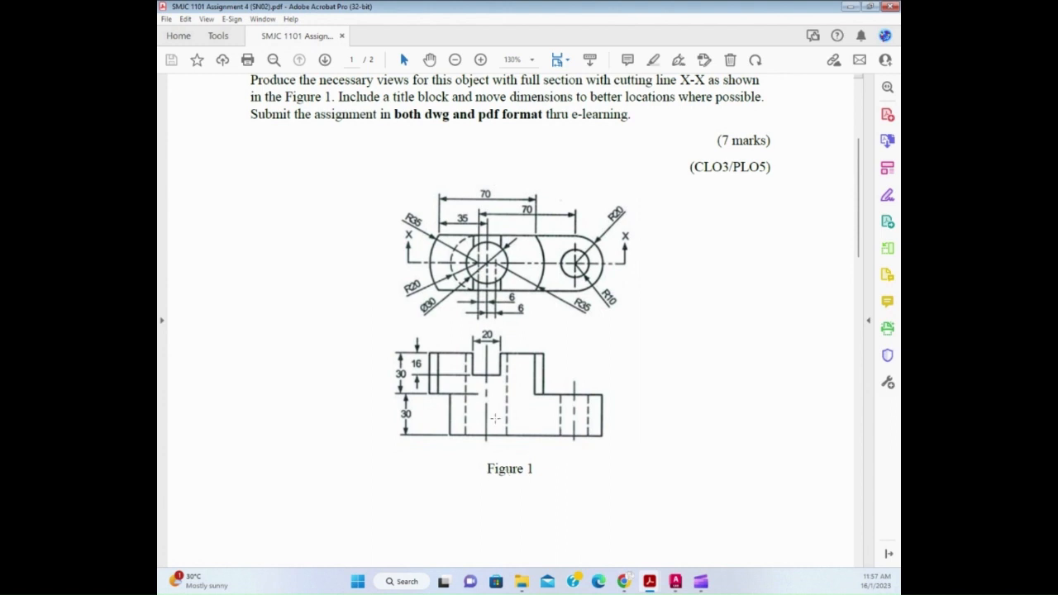
click(675, 582)
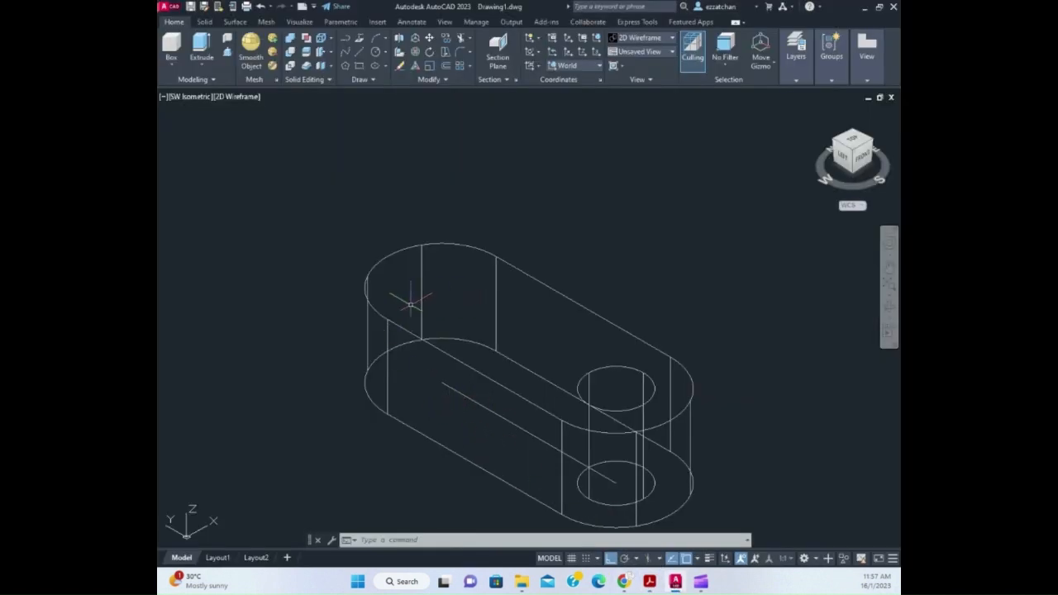
click(359, 52)
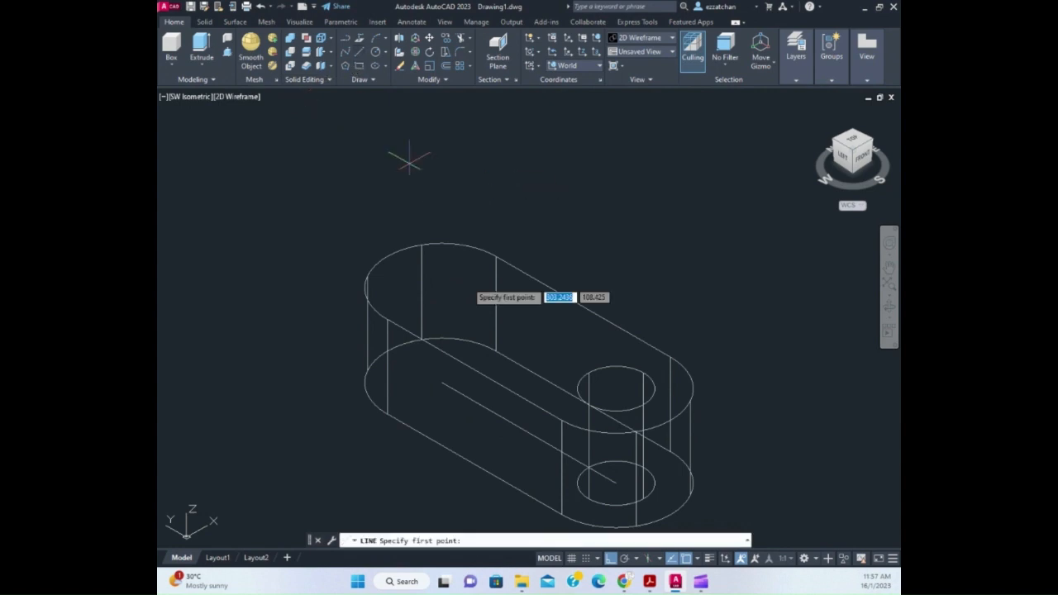
click(442, 381)
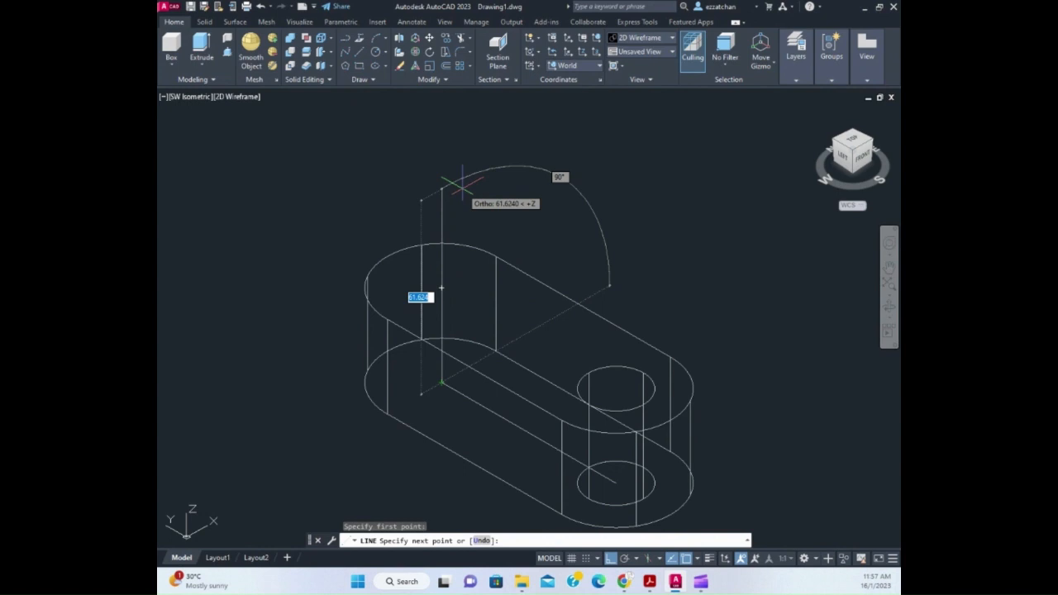
key(BackSpace)
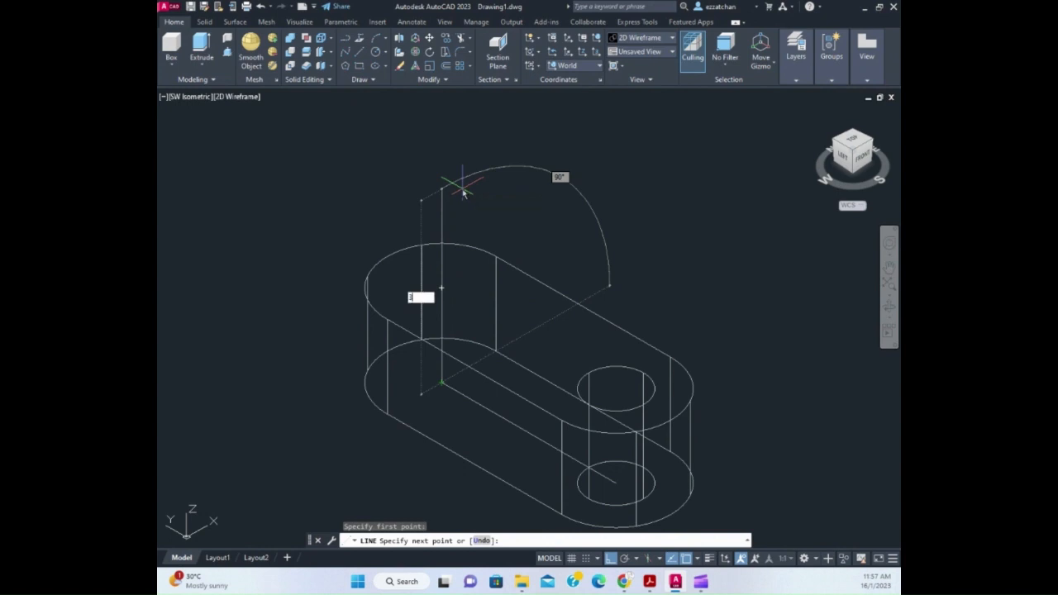
text(30)
key(Return)
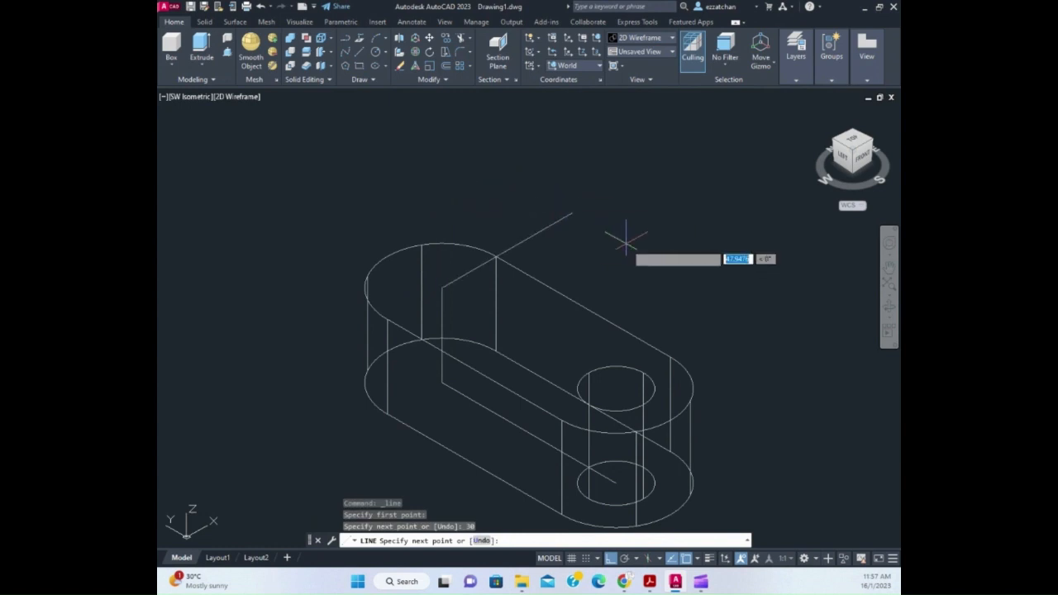
key(Return)
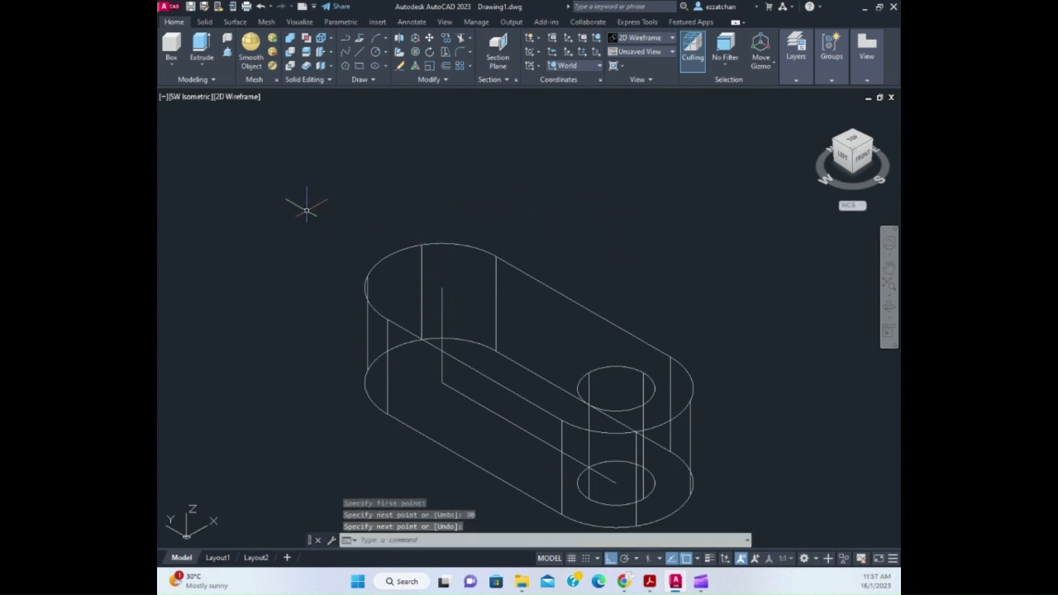
Draw a long line along the X axis through the vertical line's upper end, extending beyond both sides of the base
click(357, 54)
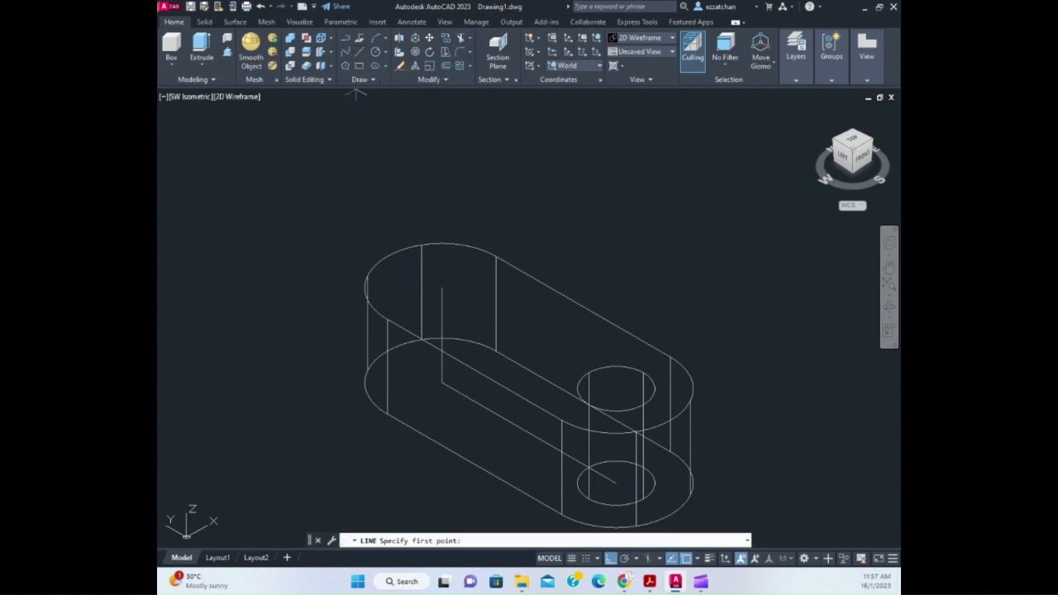
click(441, 289)
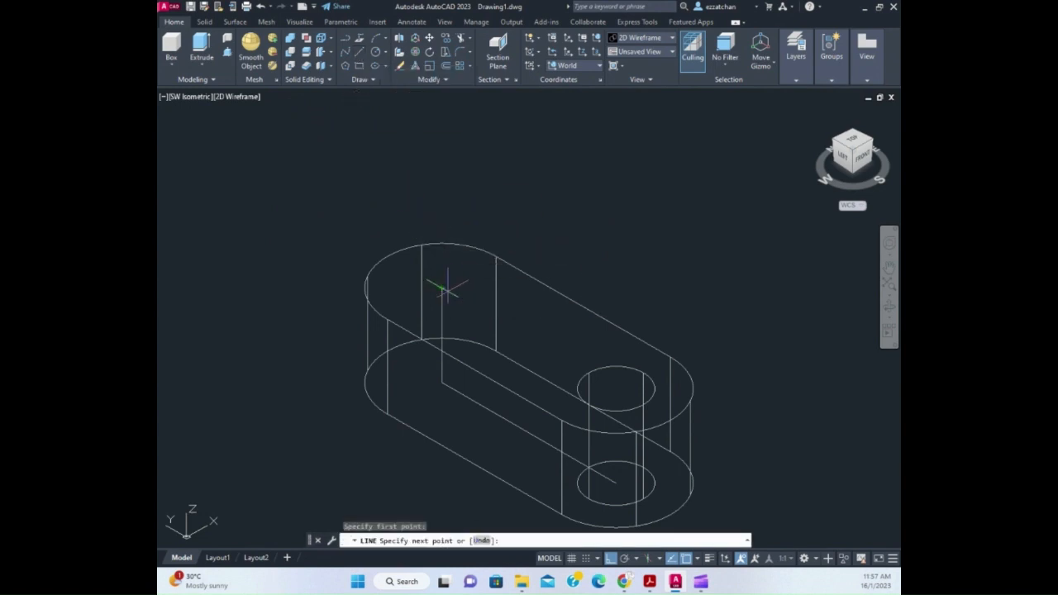
click(638, 200)
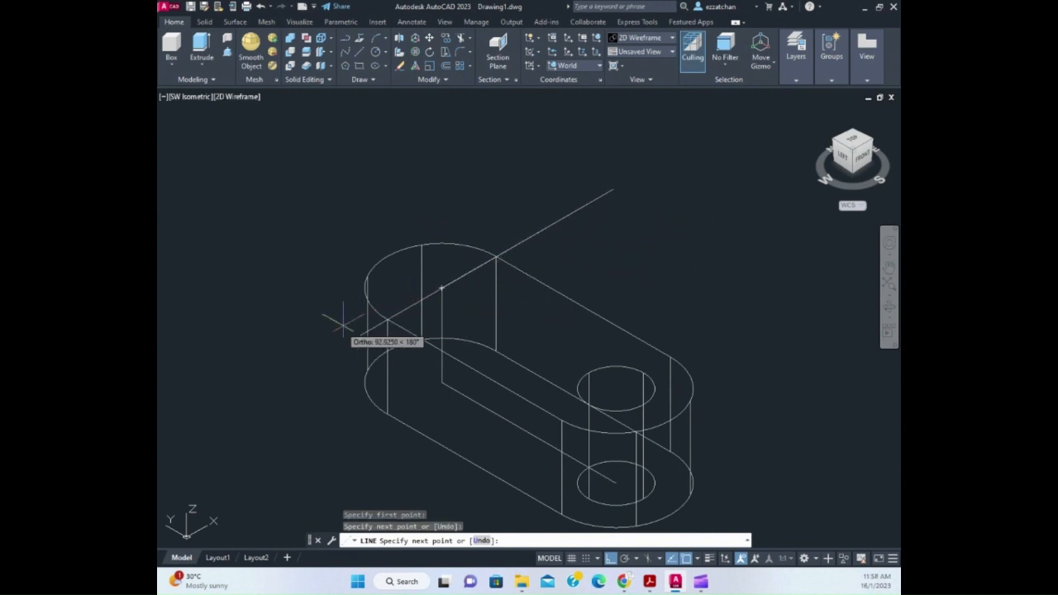
click(233, 407)
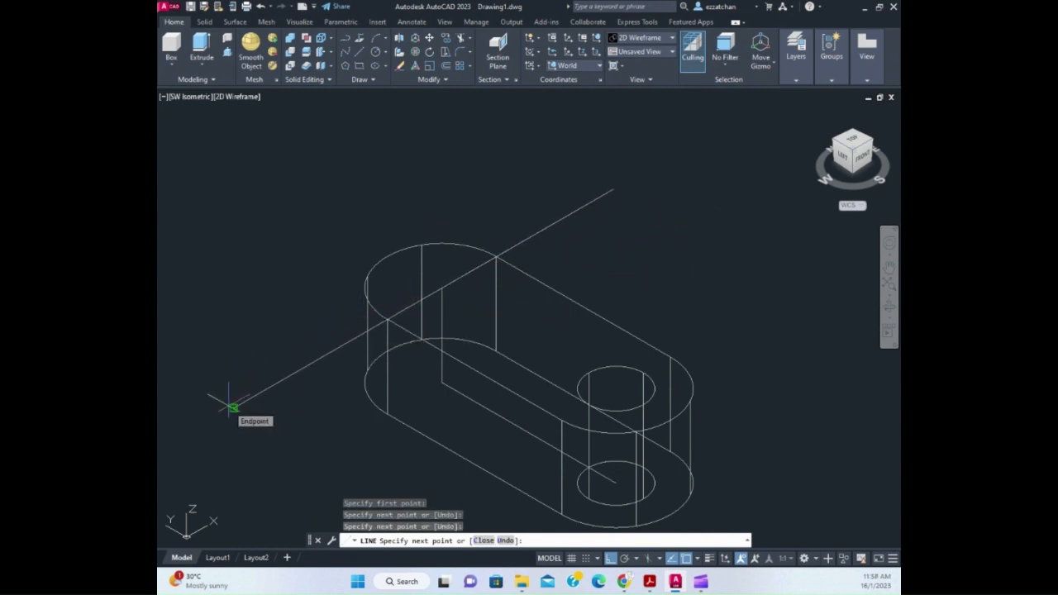
key(Escape)
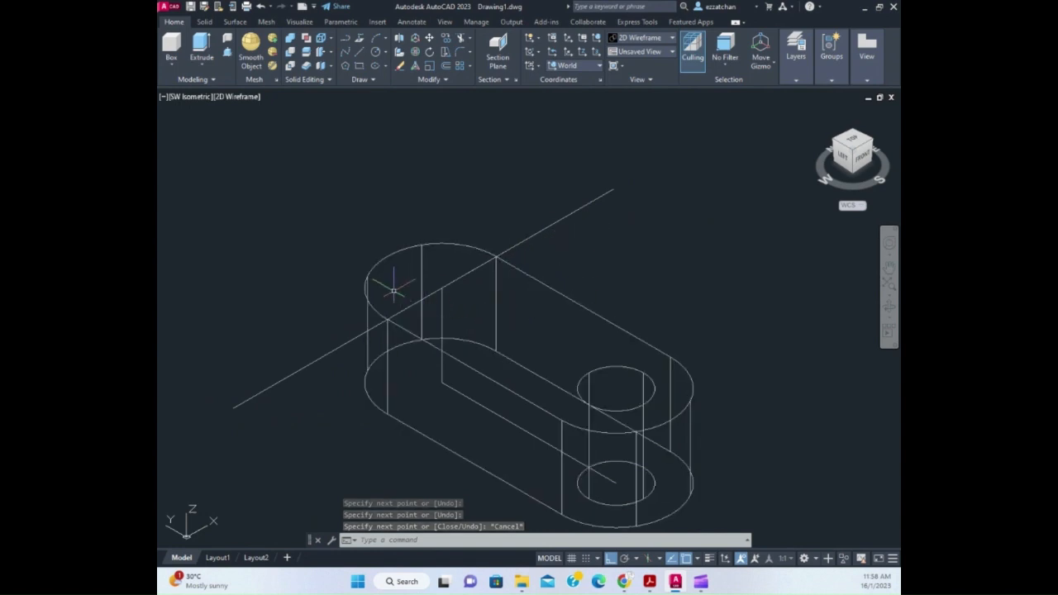
Check Figure 1 in the assignment PDF, return to AutoCAD and set the UCS to Top, abandoning the started copy of the long line
click(657, 582)
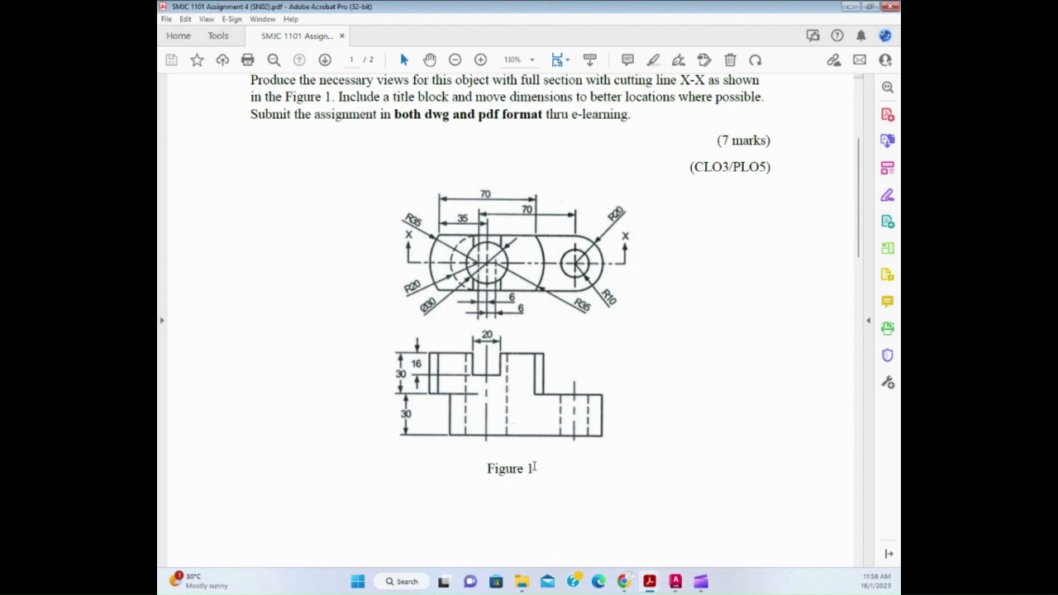
click(675, 582)
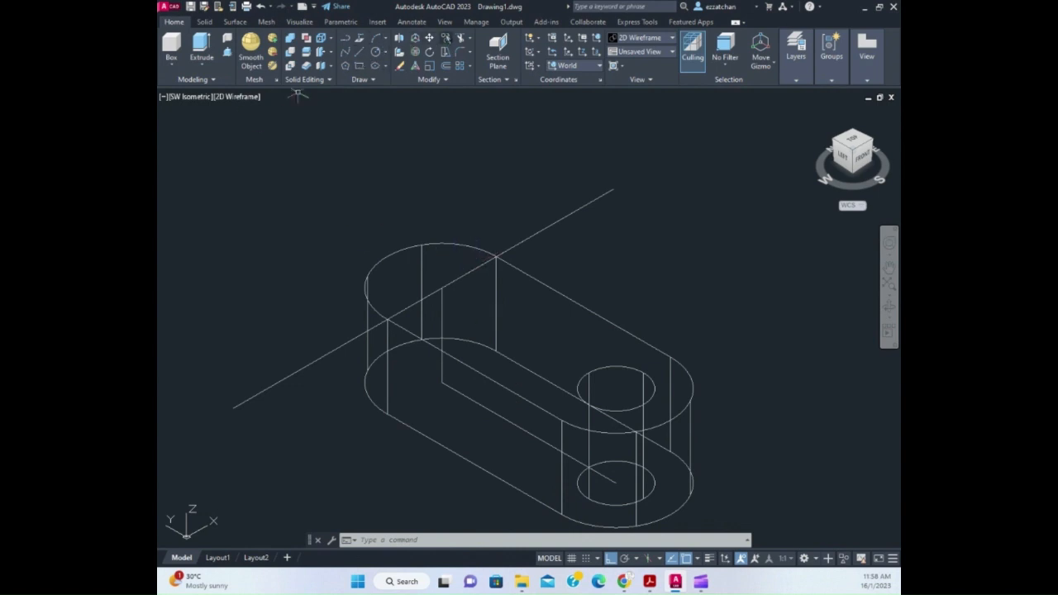
click(445, 38)
click(308, 364)
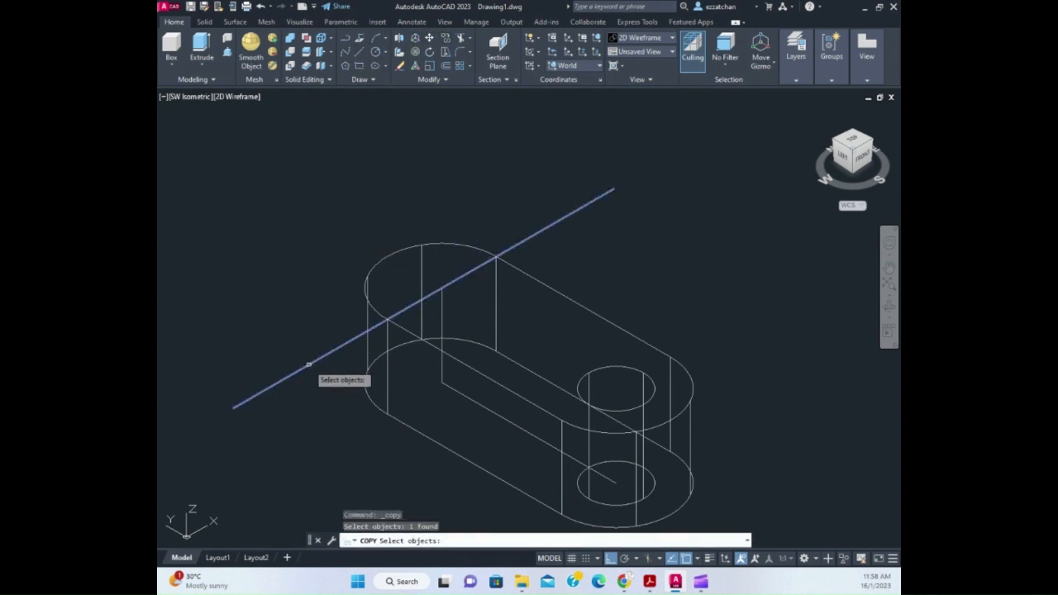
key(Return)
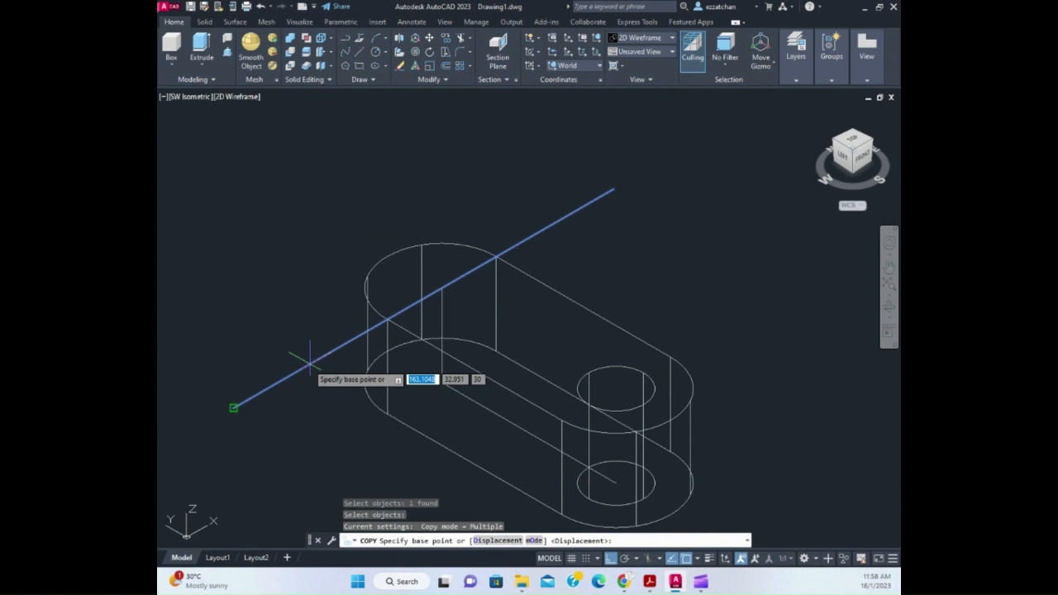
click(234, 405)
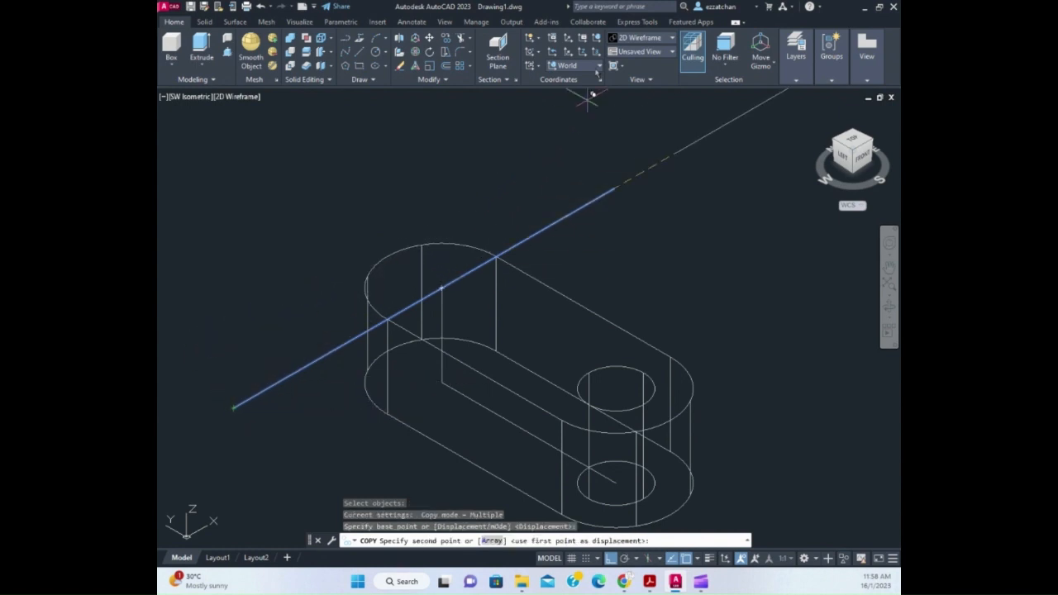
click(600, 66)
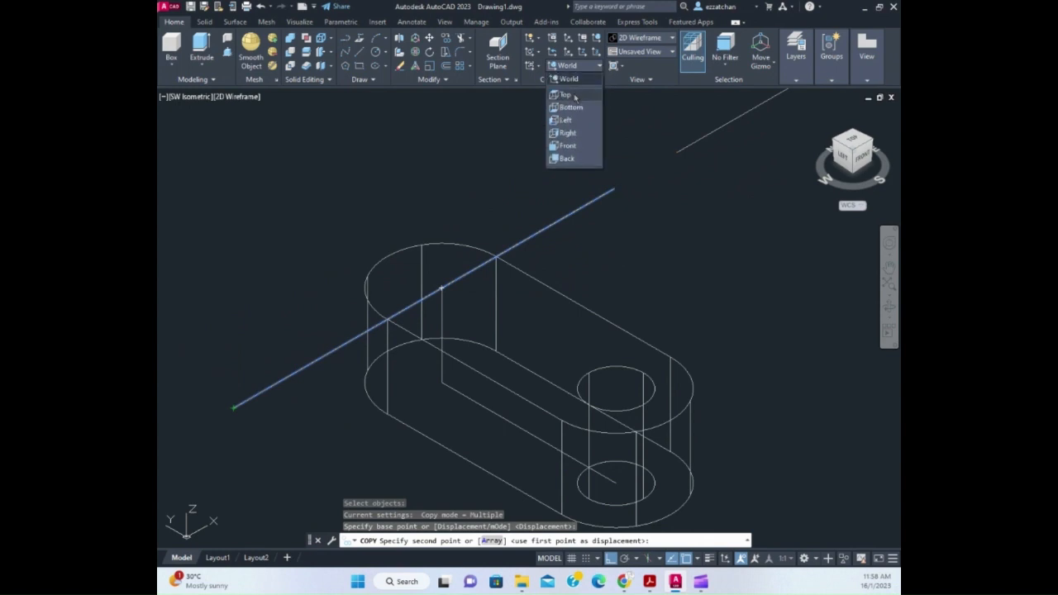
click(574, 99)
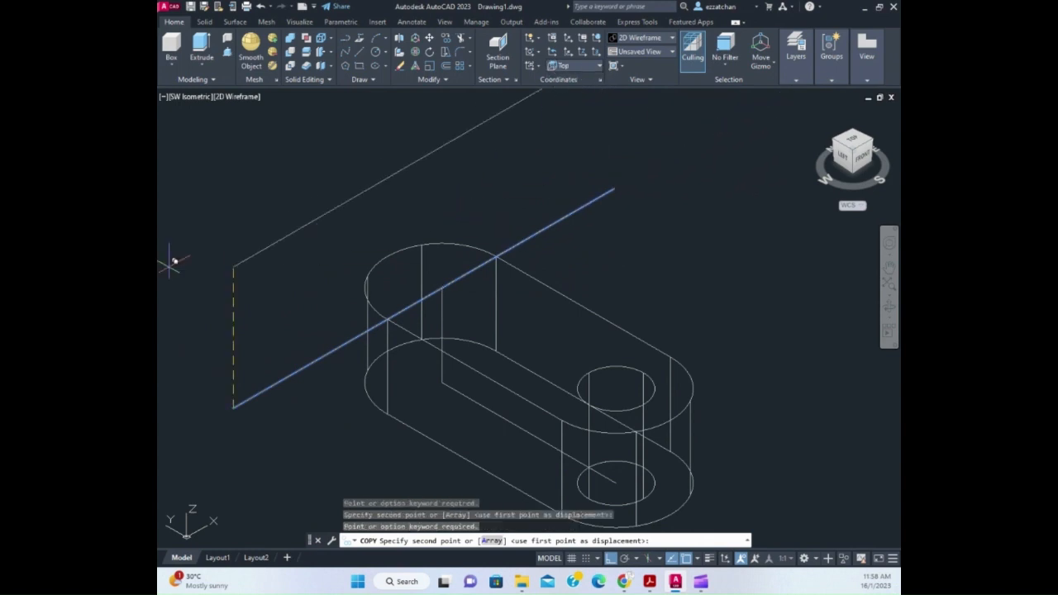
key(Escape)
key(Escape)
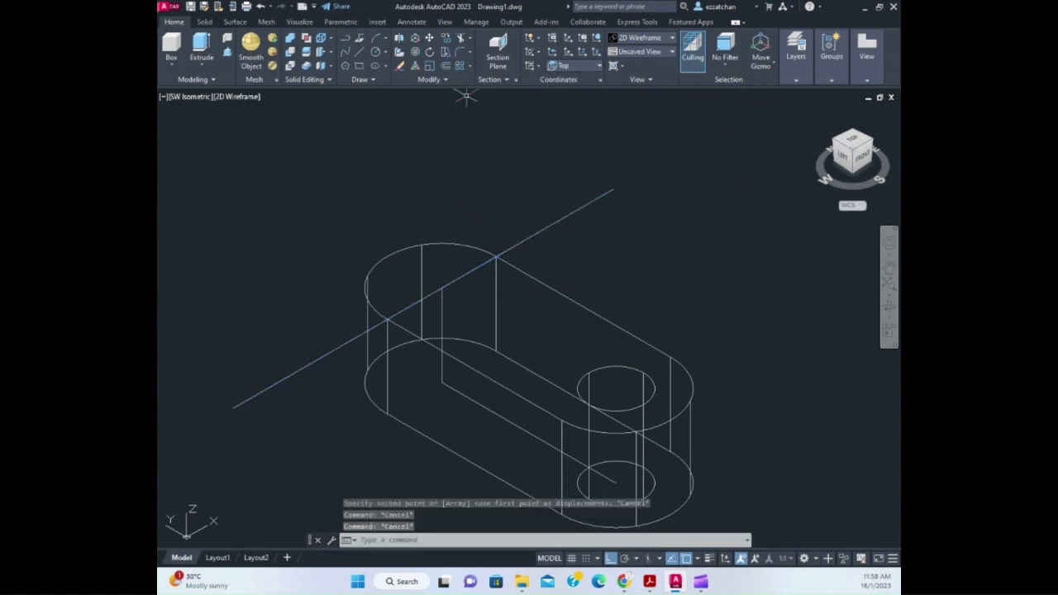
Copy the long X-axis line 6 units to each side of the original along the Y axis
key(Return)
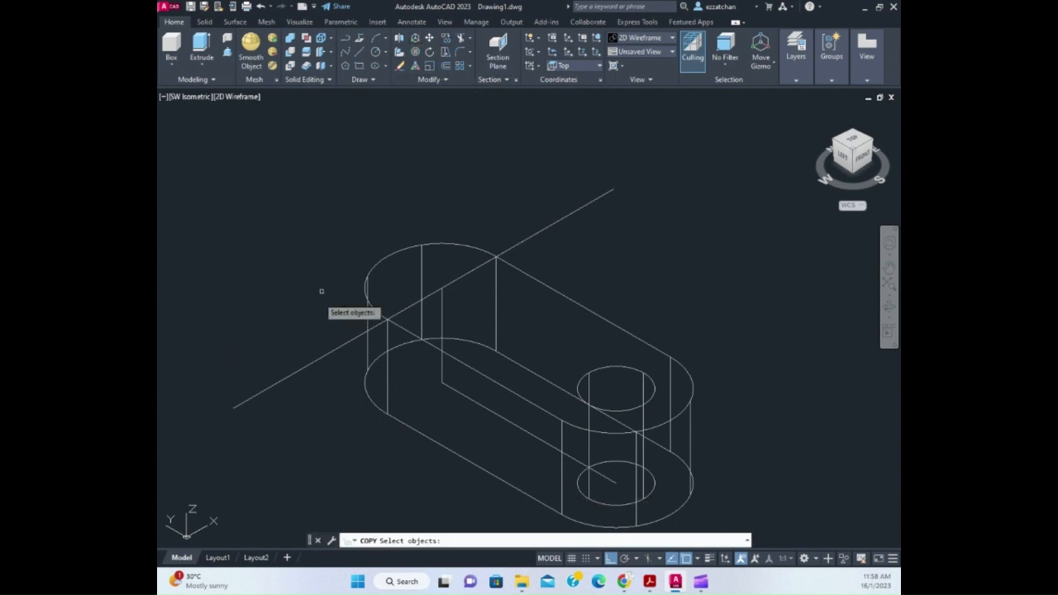
click(278, 381)
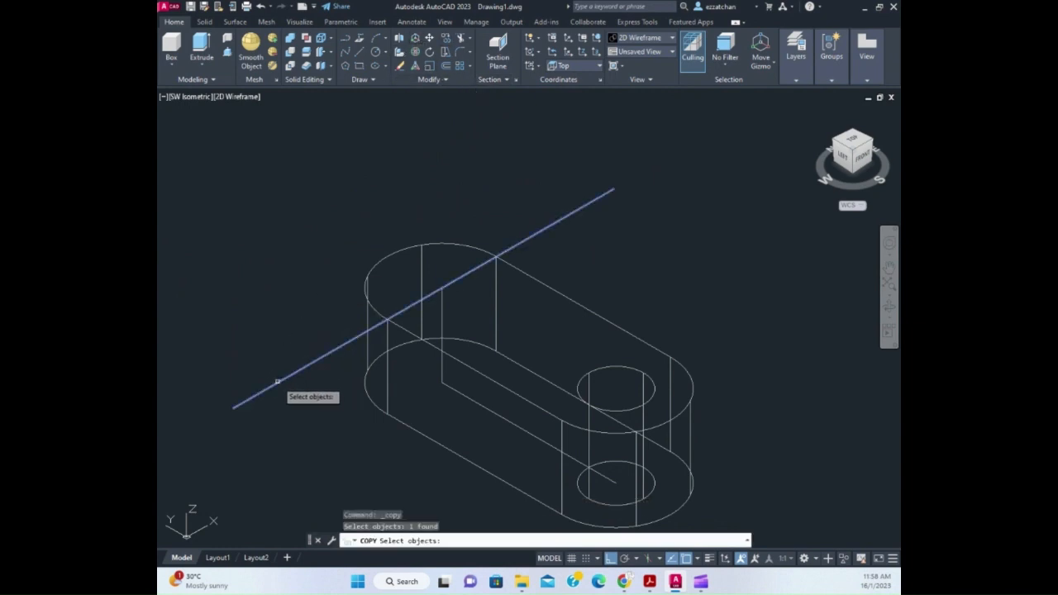
key(Return)
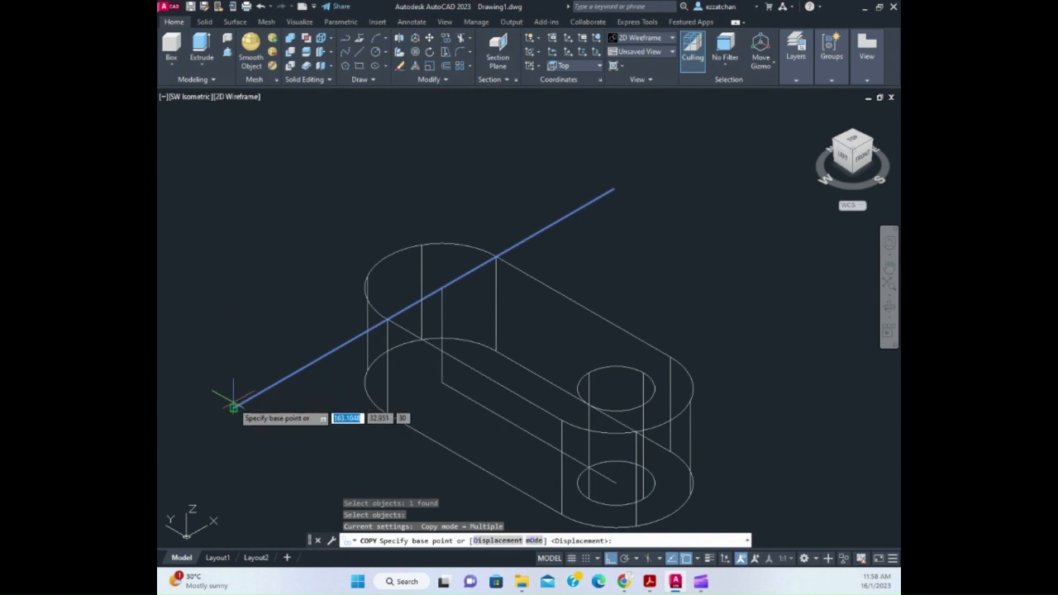
click(233, 405)
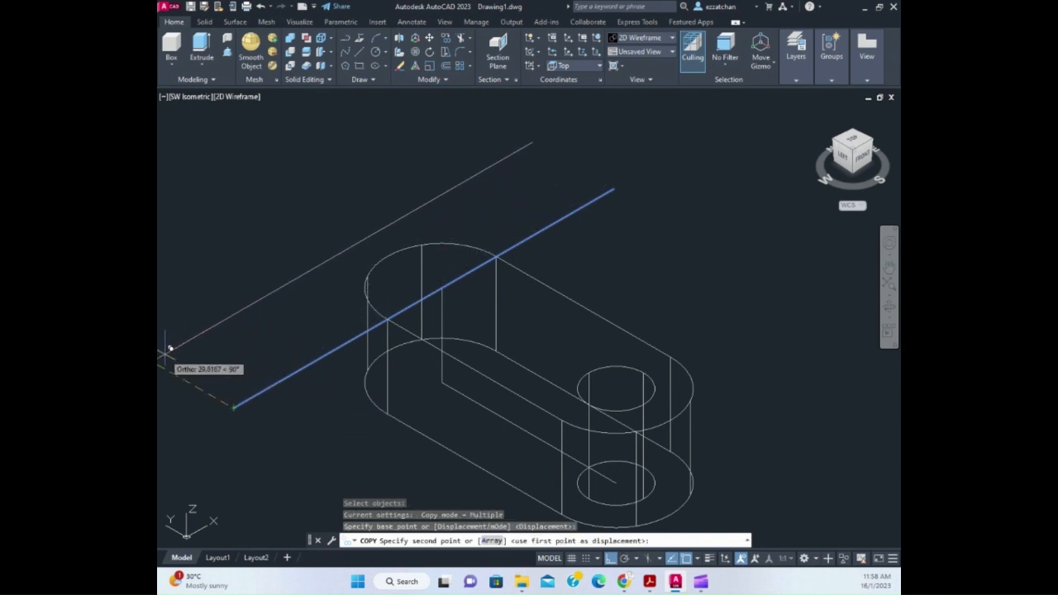
text(6)
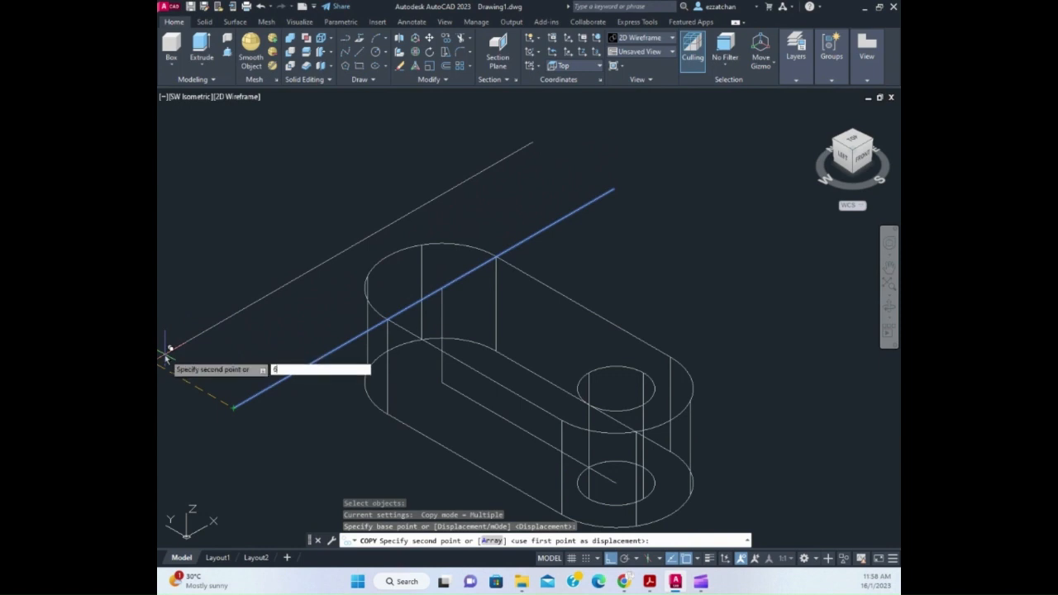
key(Return)
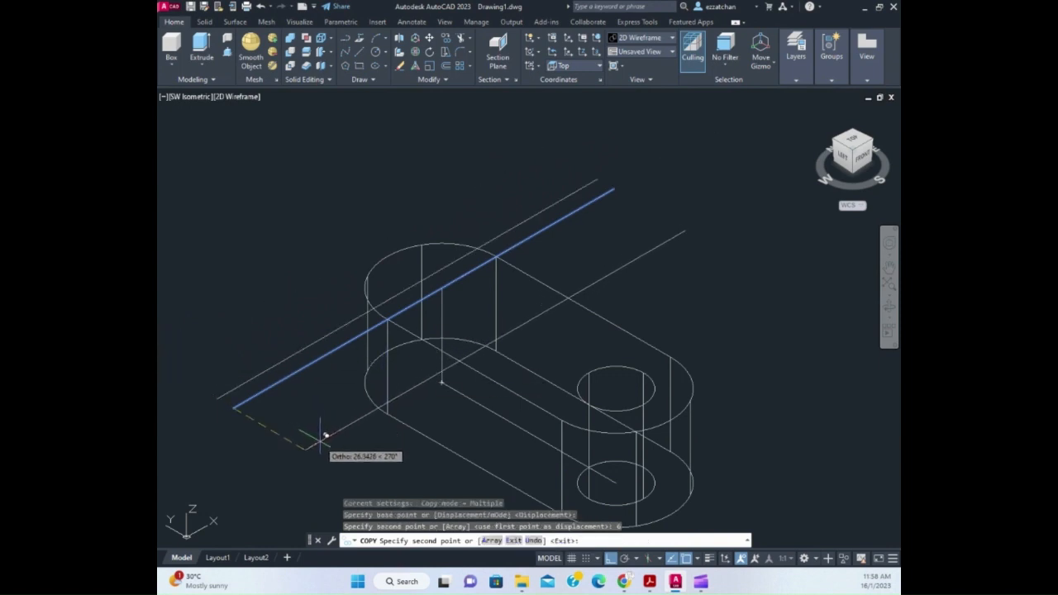
text(6)
key(Return)
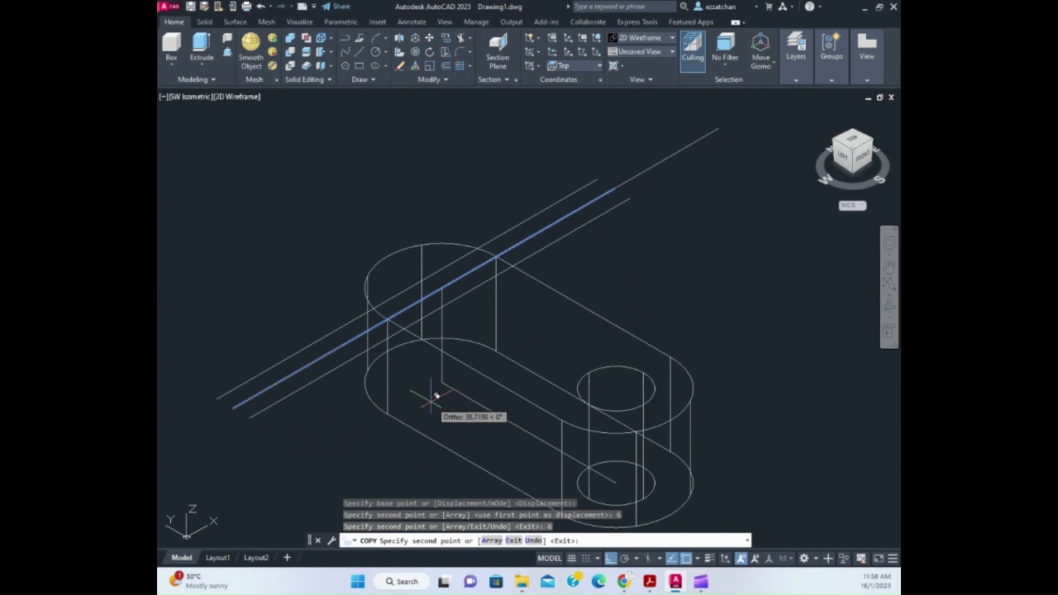
key(Escape)
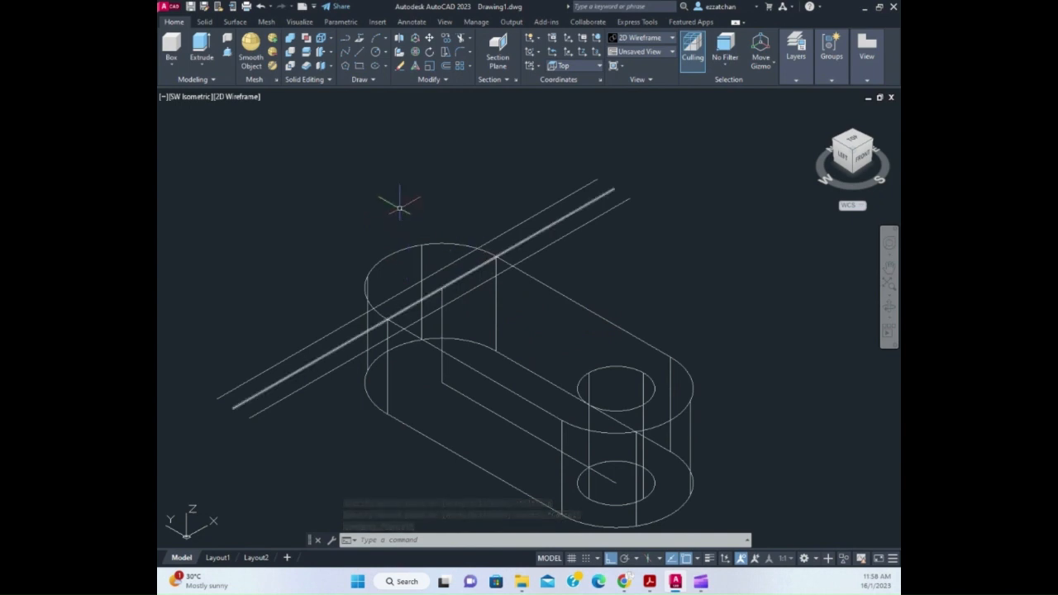
Draw a Y-axis centre line from the vertical line's upper end past the base's solid rounded end and back over its top face
click(358, 51)
click(441, 288)
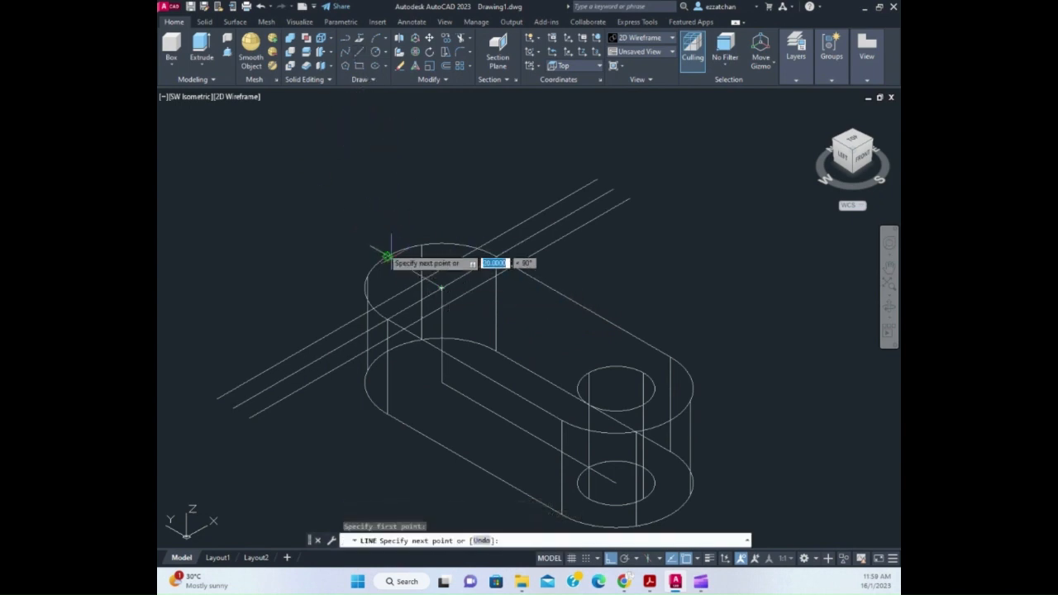
click(289, 198)
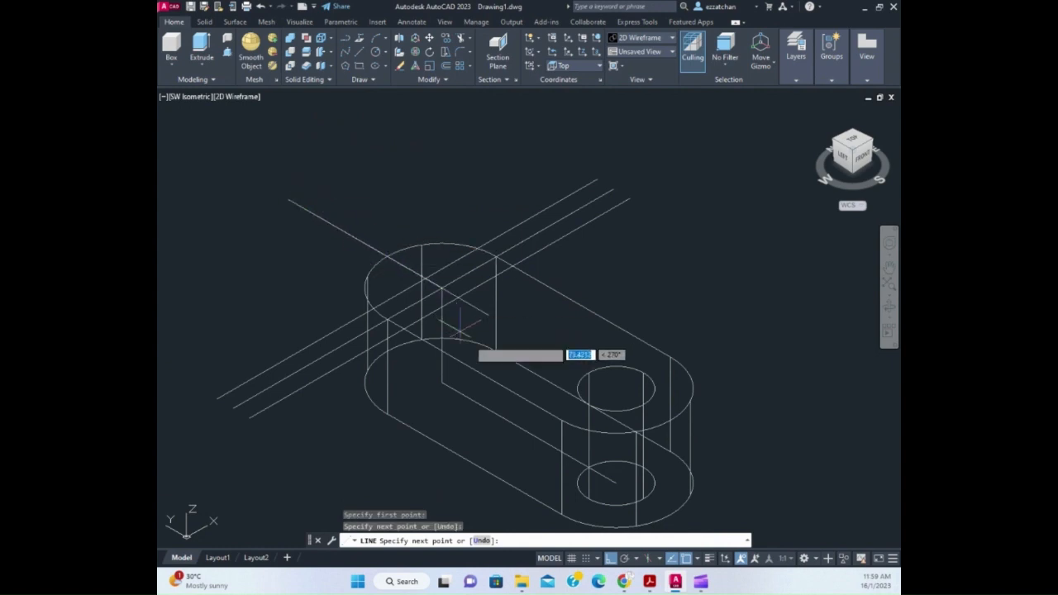
click(521, 332)
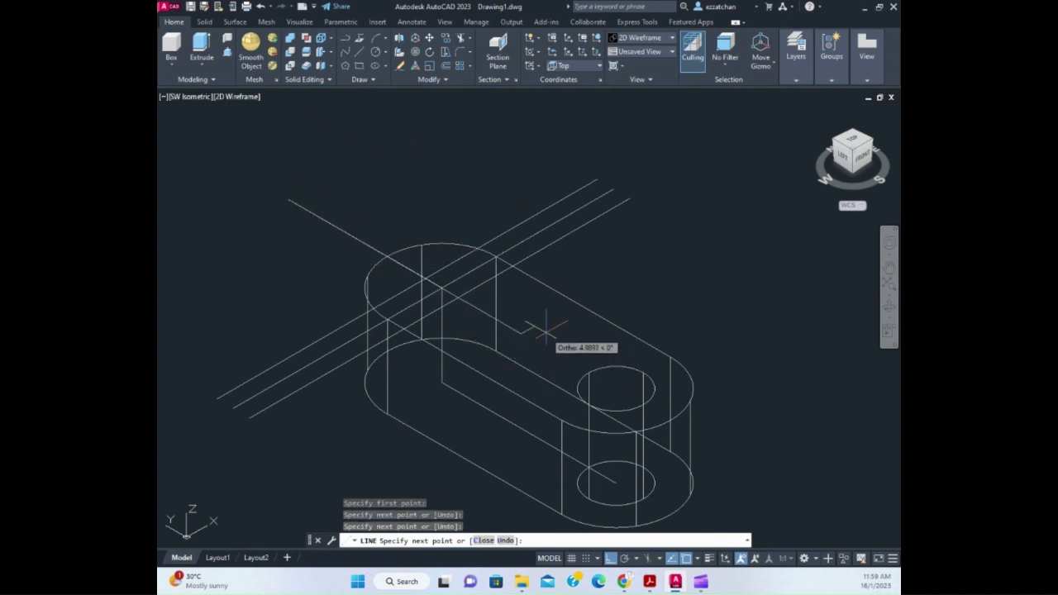
key(Return)
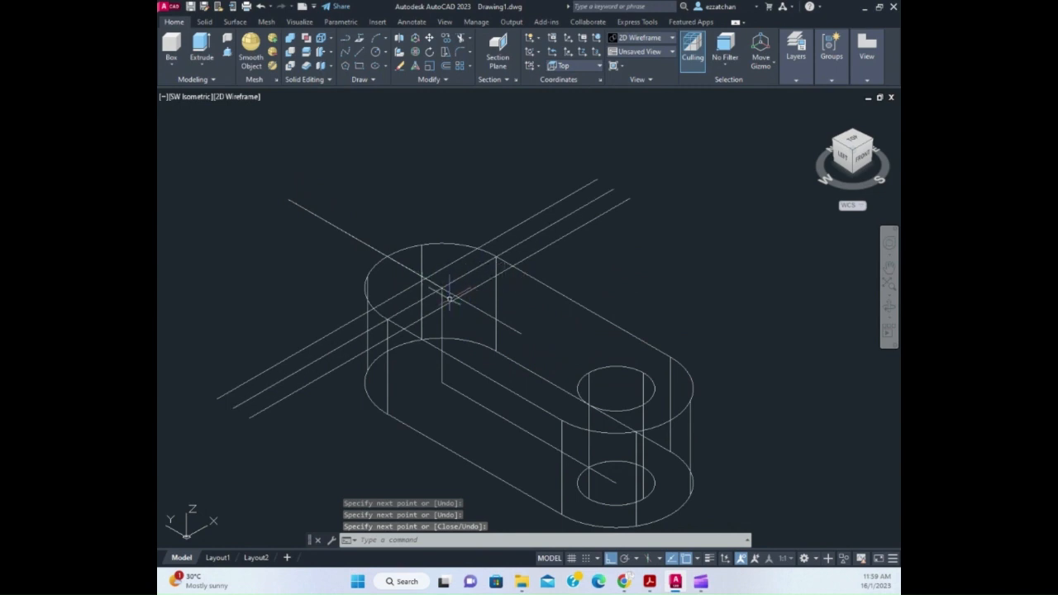
After checking Figure 1 in the PDF, draw a 35-radius circle in AutoCAD centred where the centre line crosses the +Y offset line
click(650, 582)
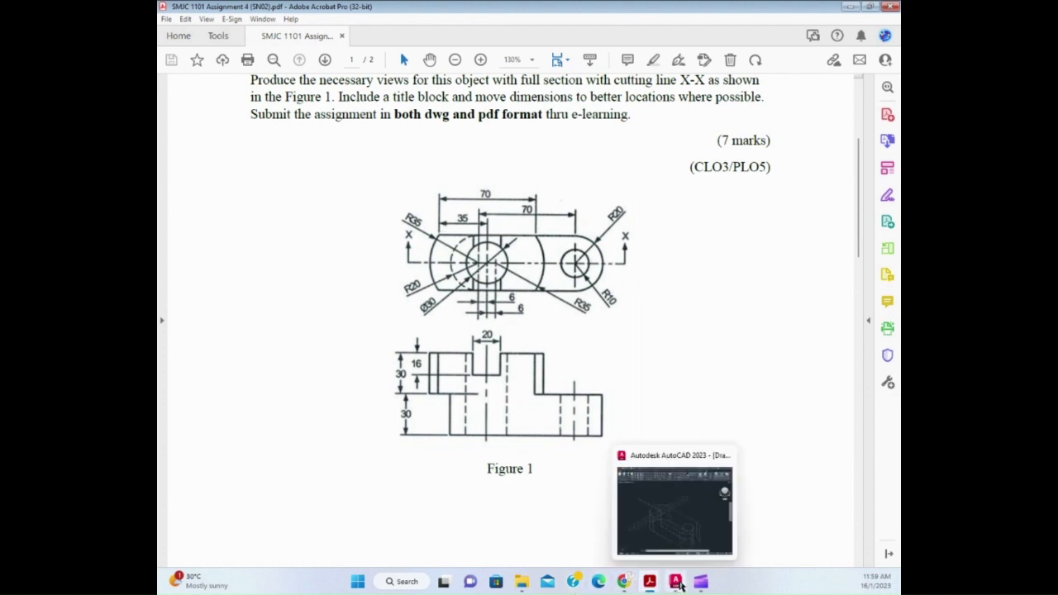
click(676, 582)
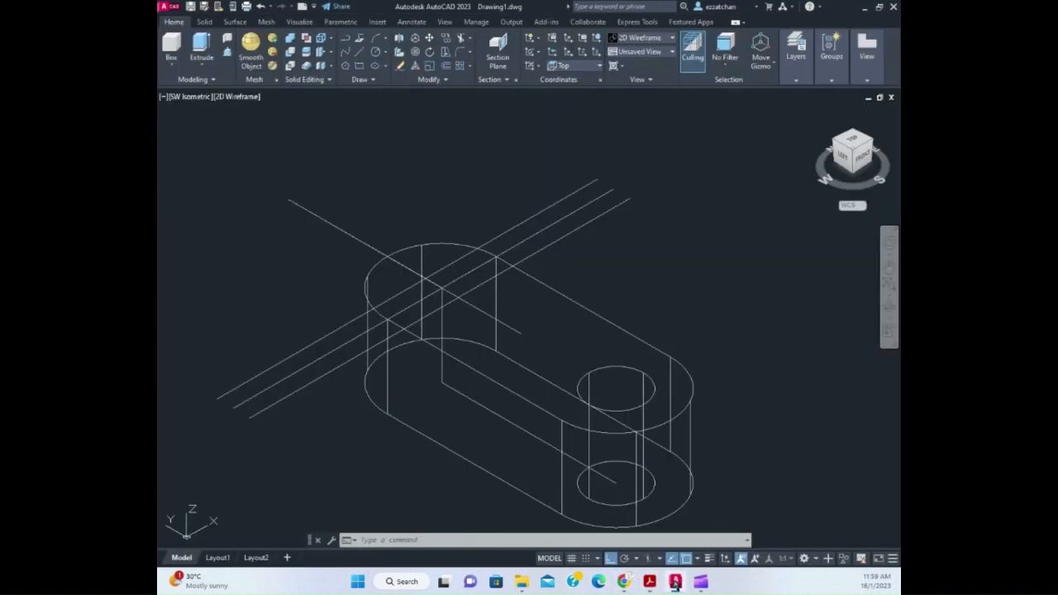
click(375, 51)
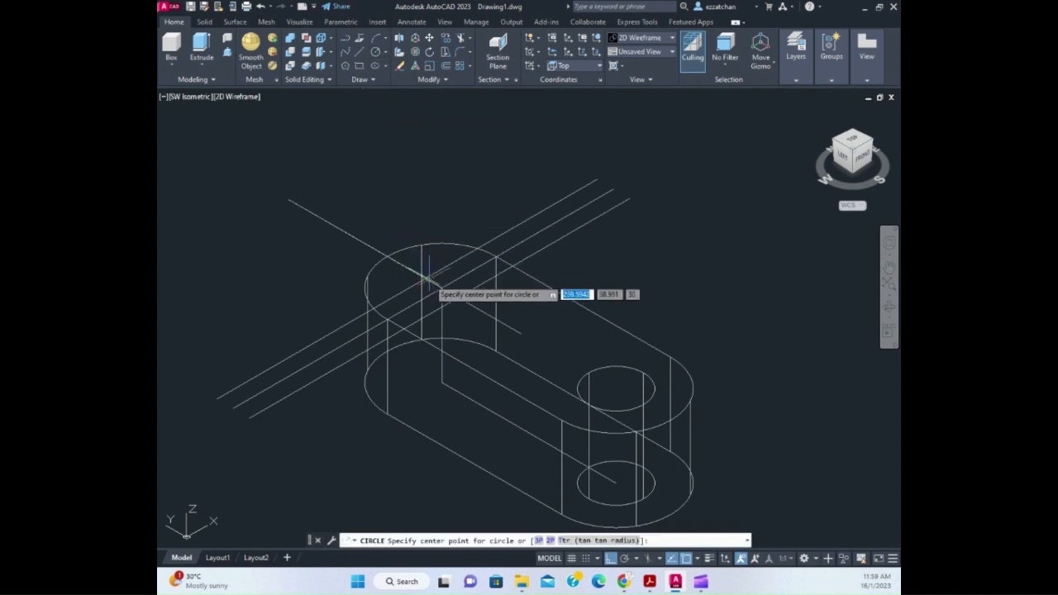
click(423, 278)
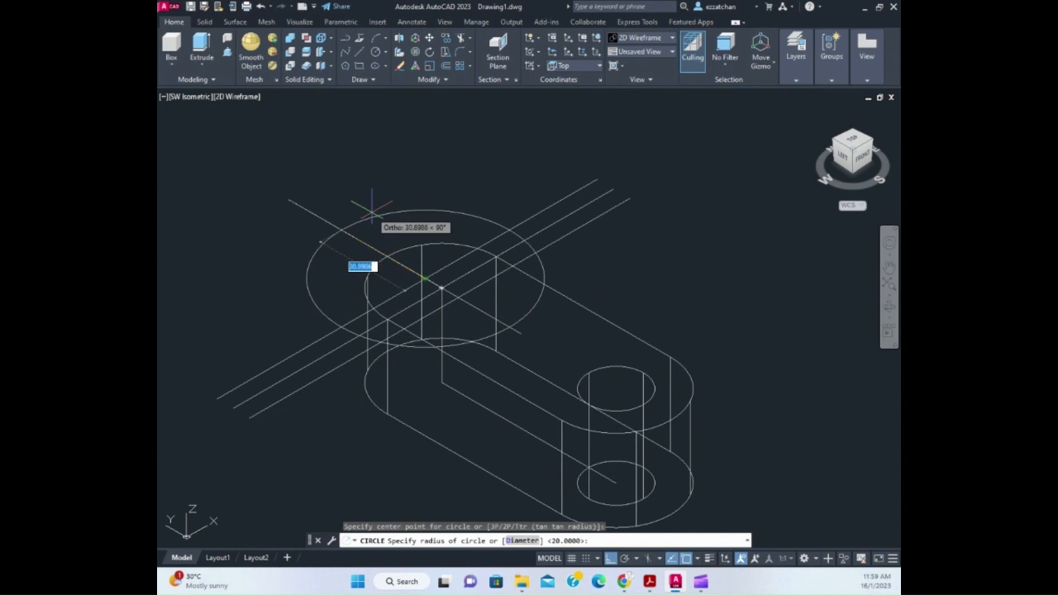
key(BackSpace)
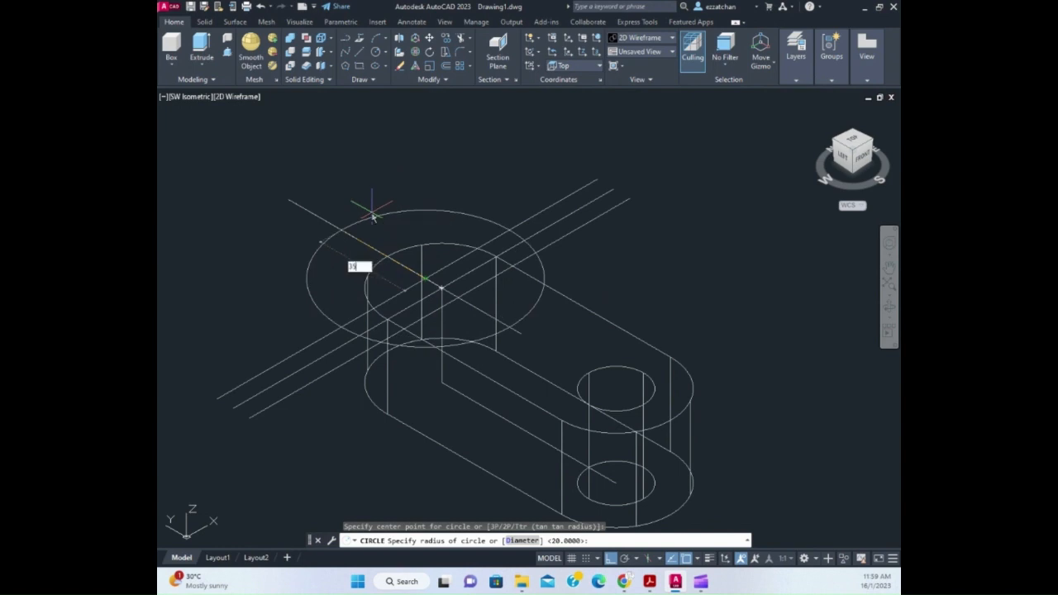
key(Return)
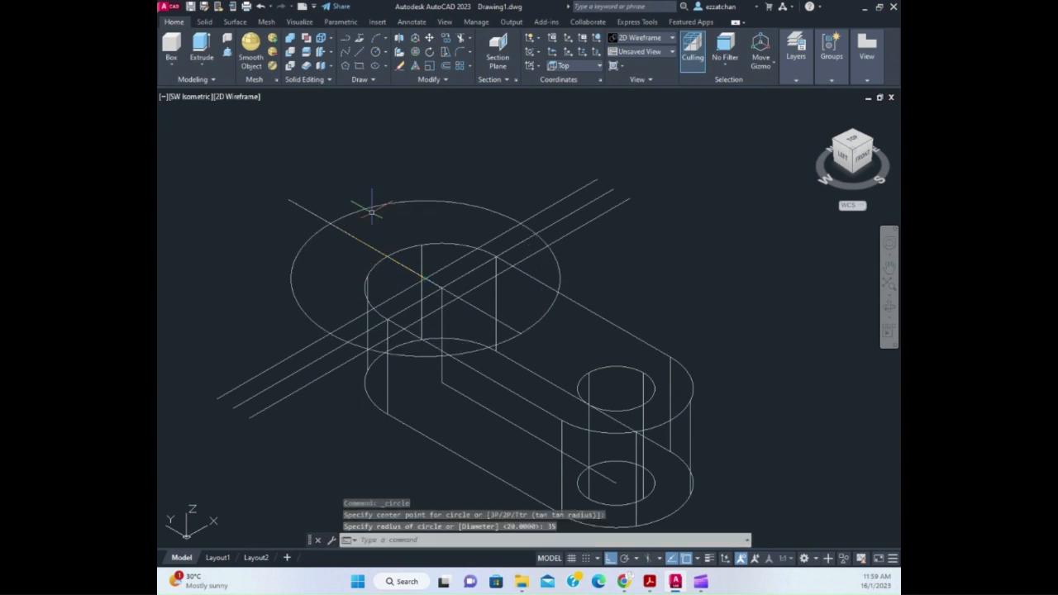
key(Escape)
key(Escape)
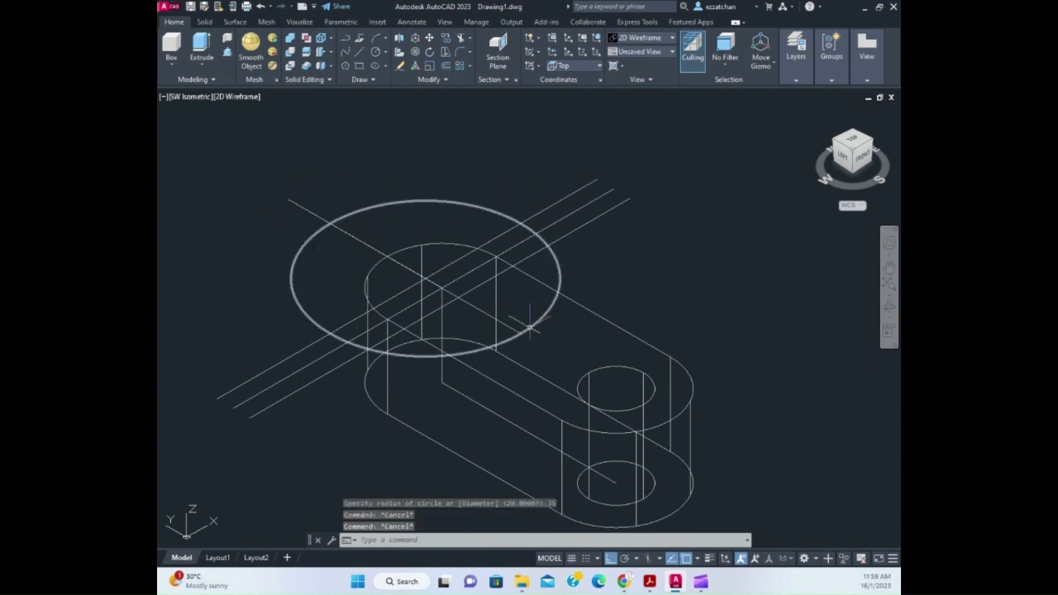
click(376, 51)
click(458, 296)
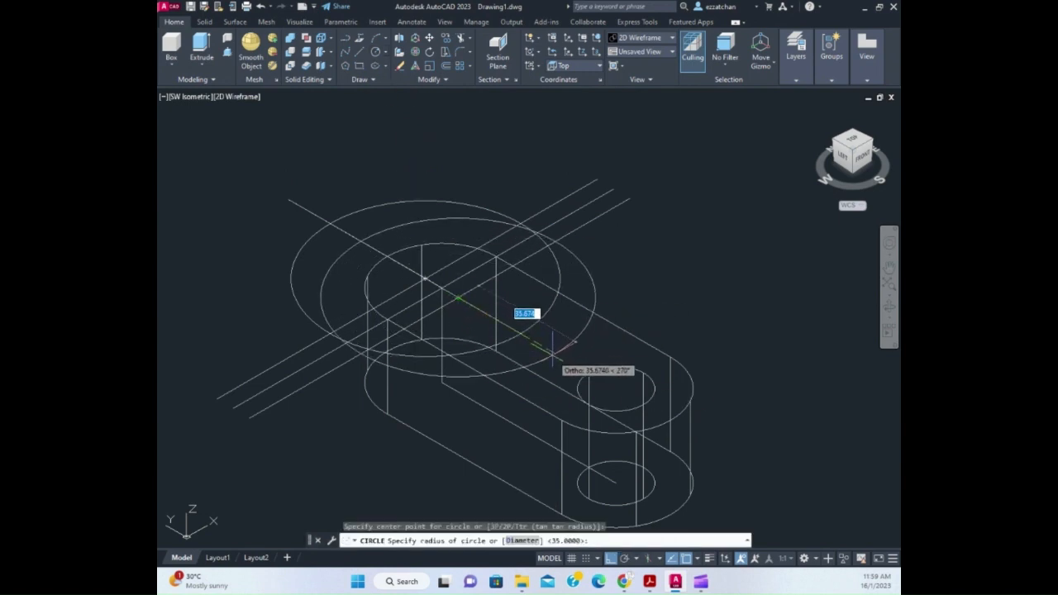
key(BackSpace)
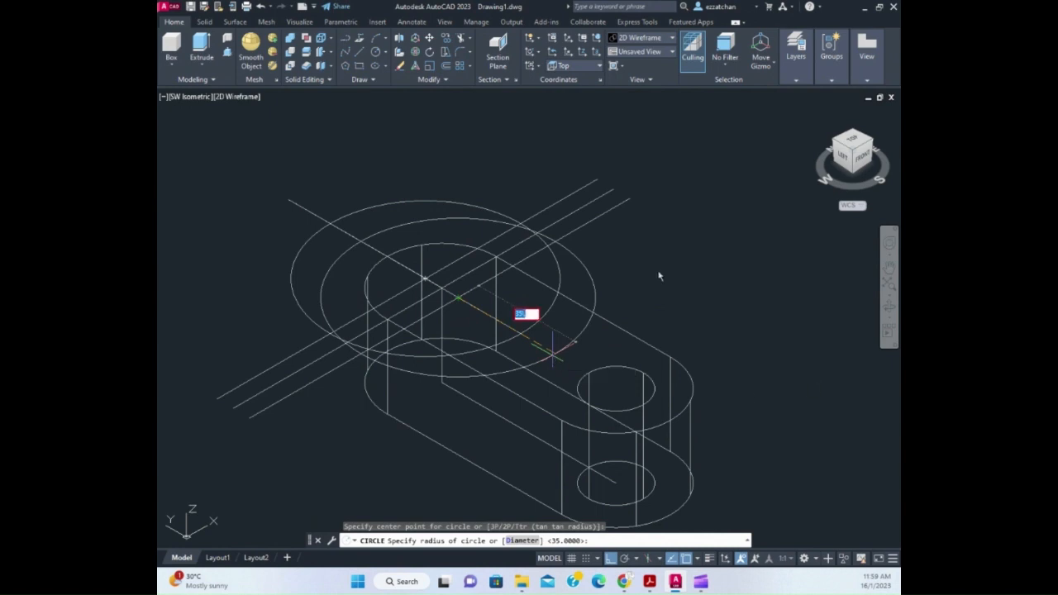
key(Escape)
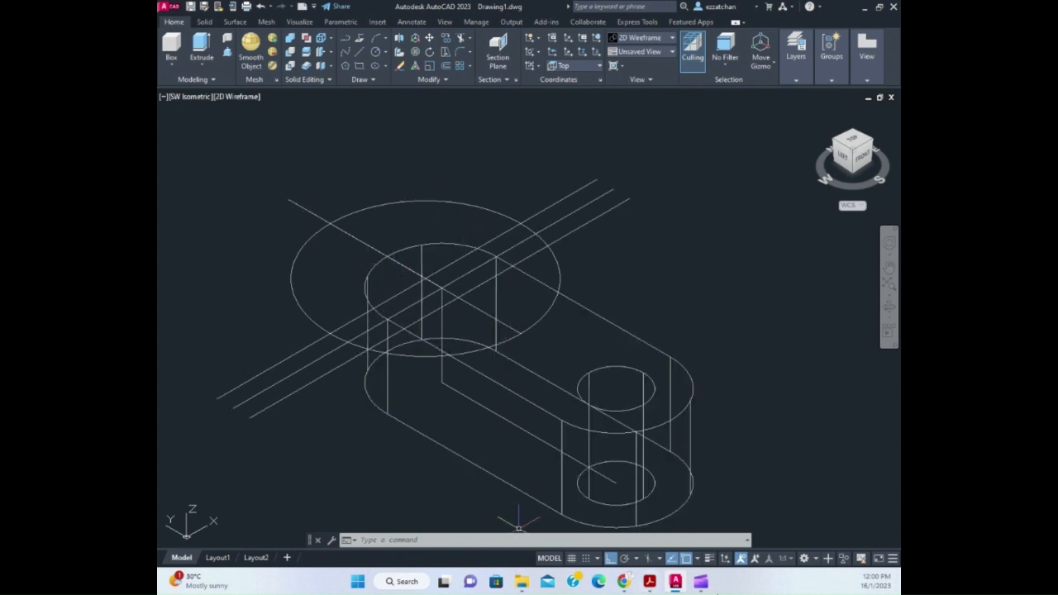
After checking Figure 1 in the PDF, draw a line in AutoCAD extending the base's -X top edge along +Y past the circle
click(649, 581)
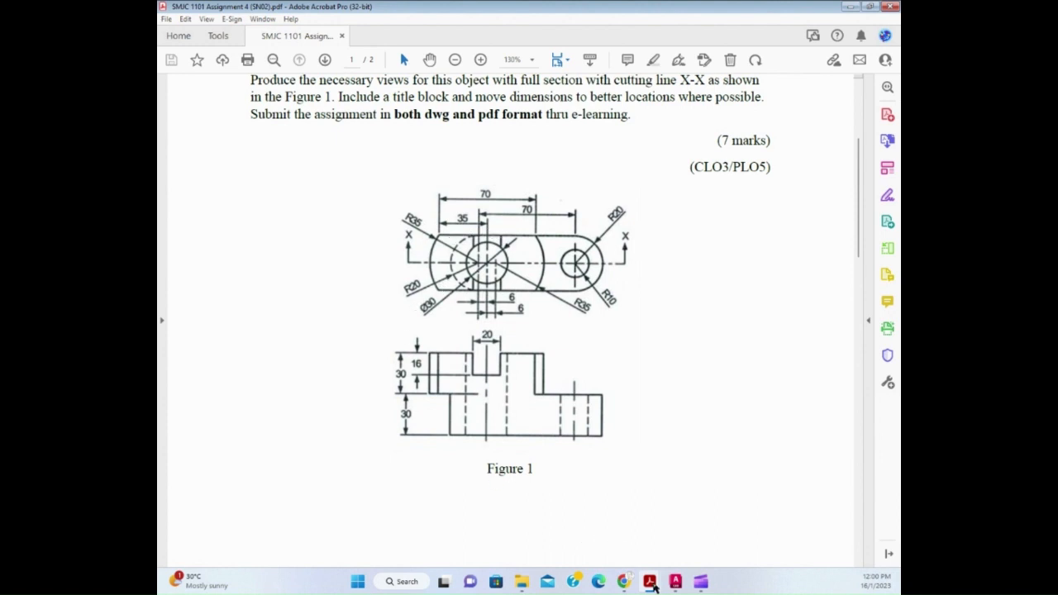
click(675, 582)
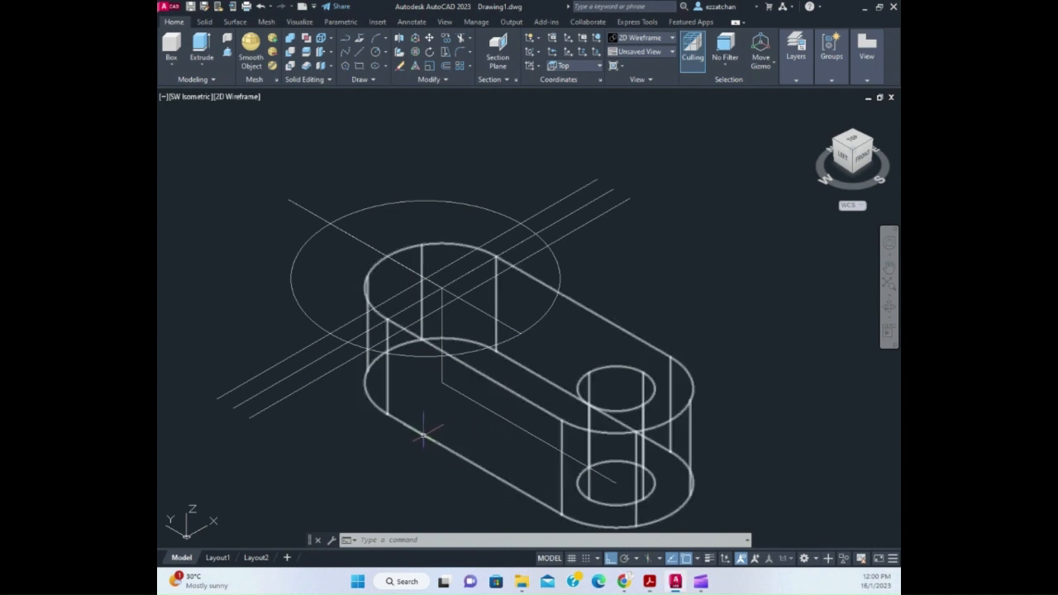
click(359, 52)
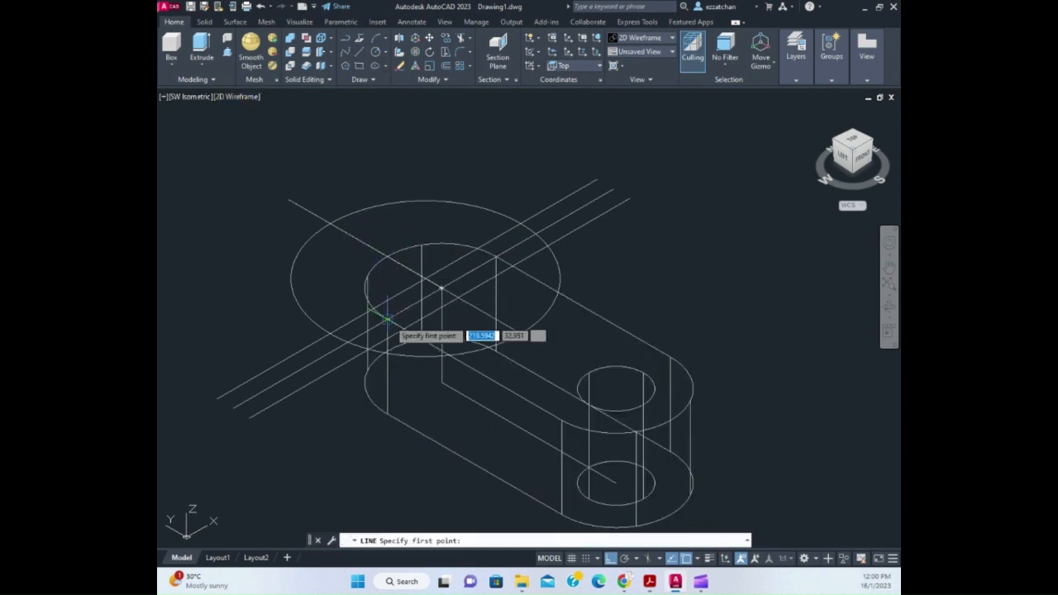
click(424, 279)
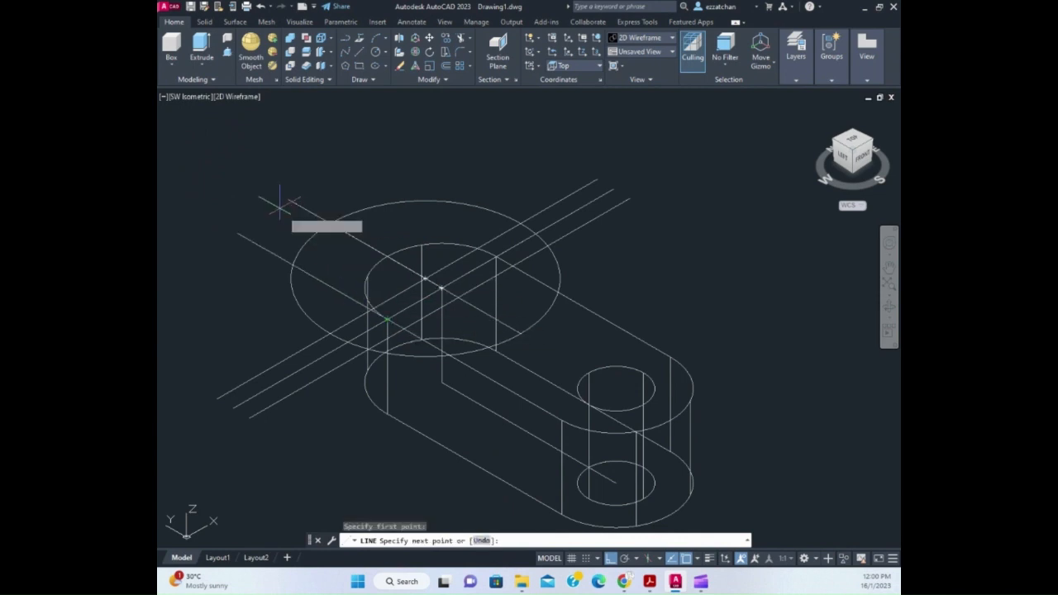
click(231, 184)
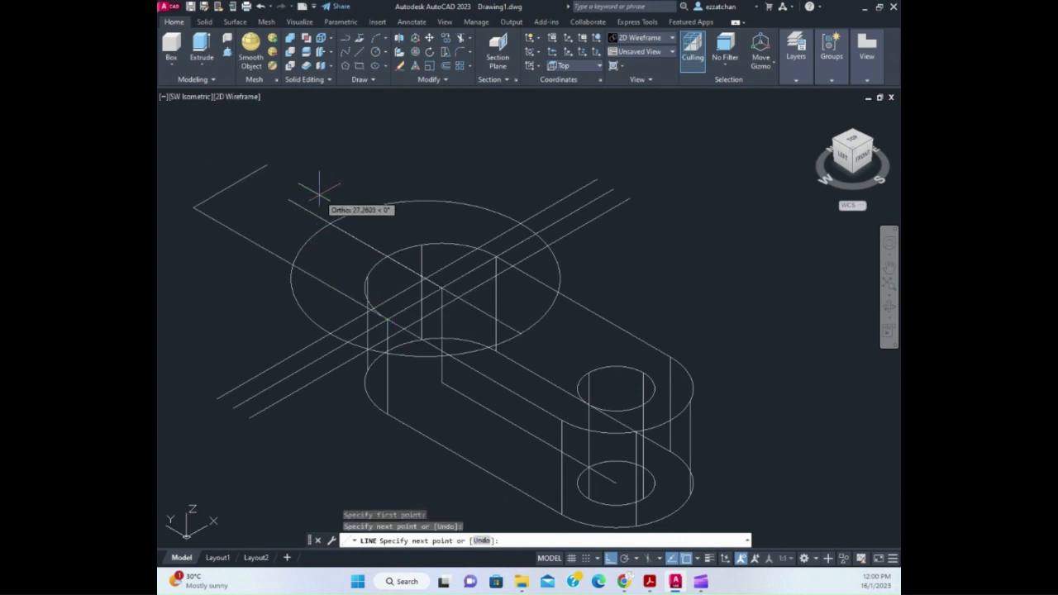
key(Escape)
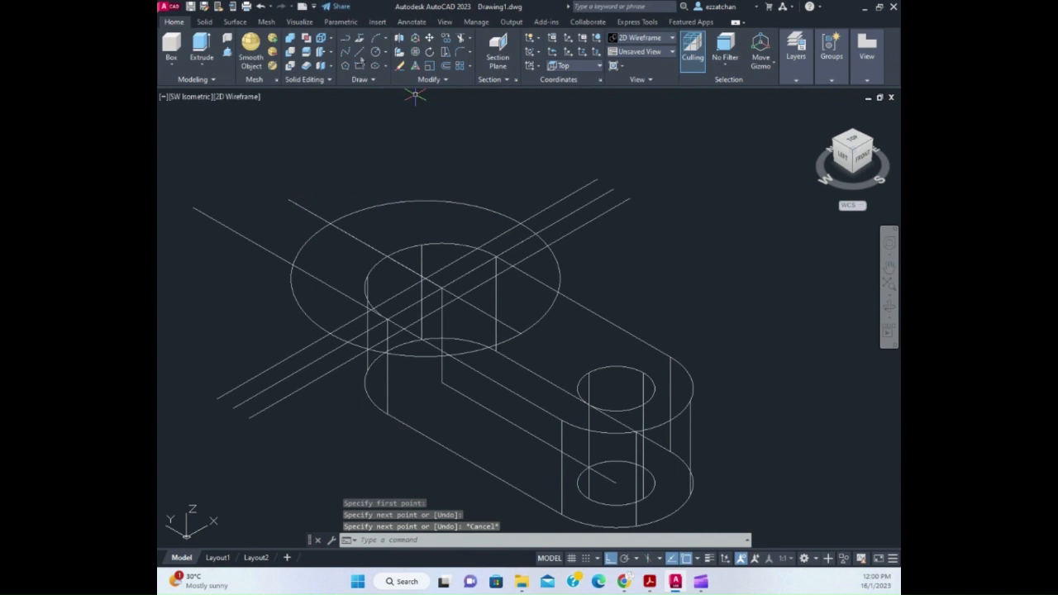
Draw a matching line extending the base's +X top edge from its tangent point along +Y beyond the circle
click(359, 51)
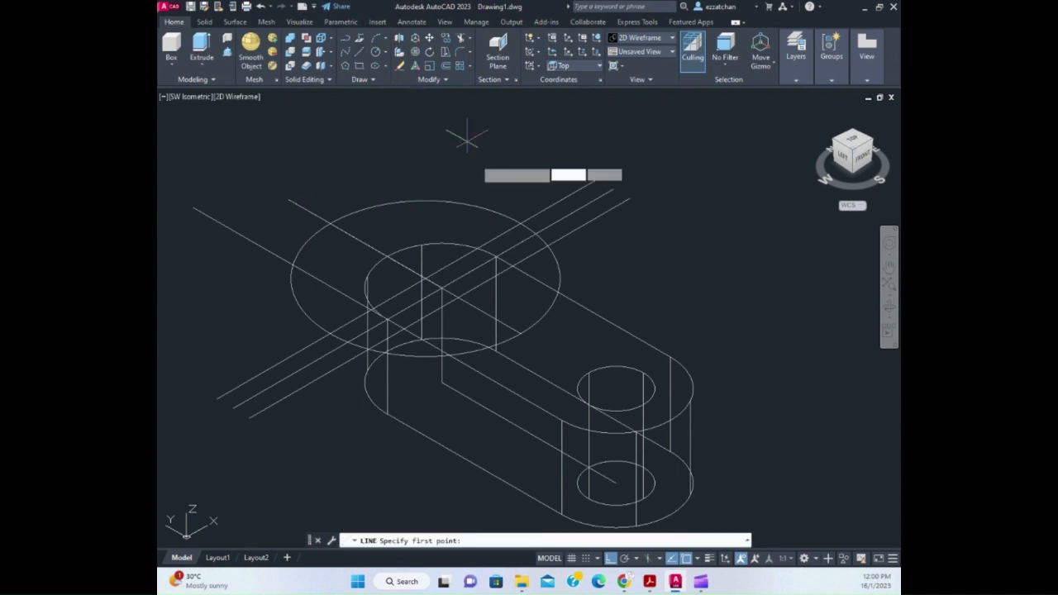
click(496, 256)
click(307, 144)
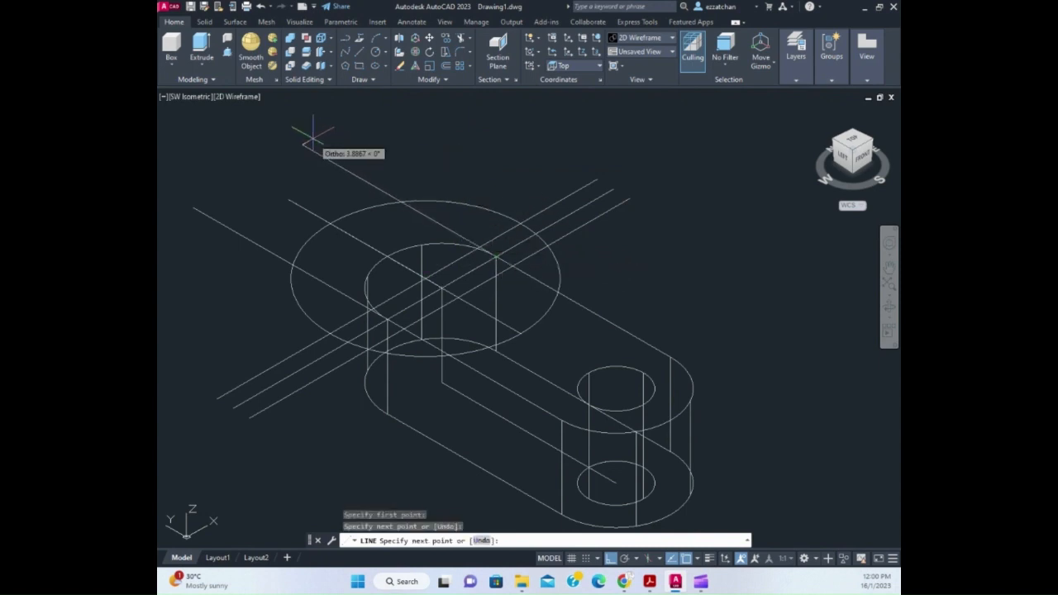
key(Escape)
key(Escape)
key(Escape)
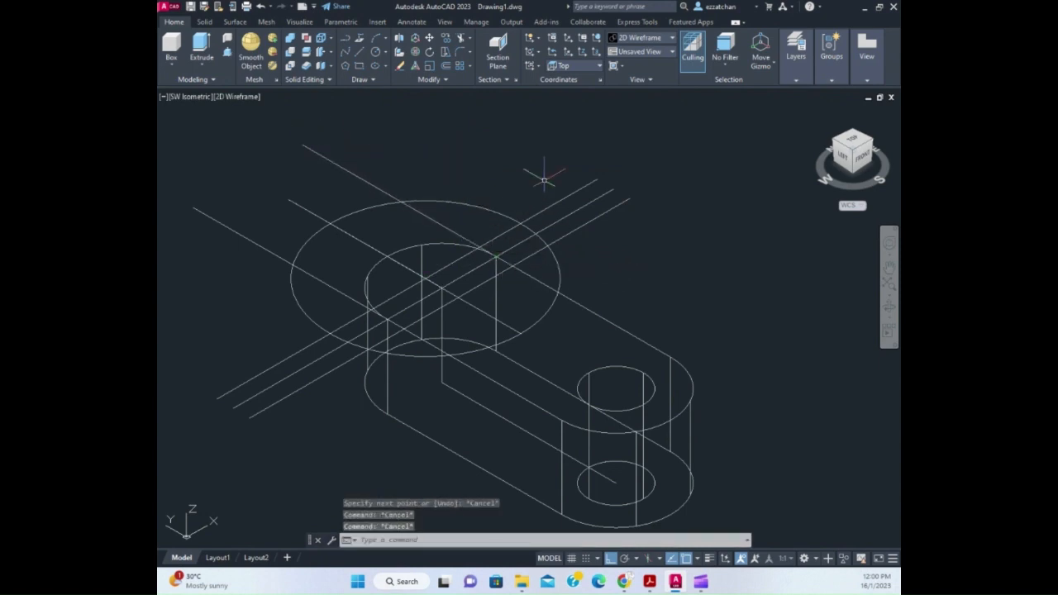
Trim the 35-radius circle down to the outer end arc between the two side extension lines
click(464, 39)
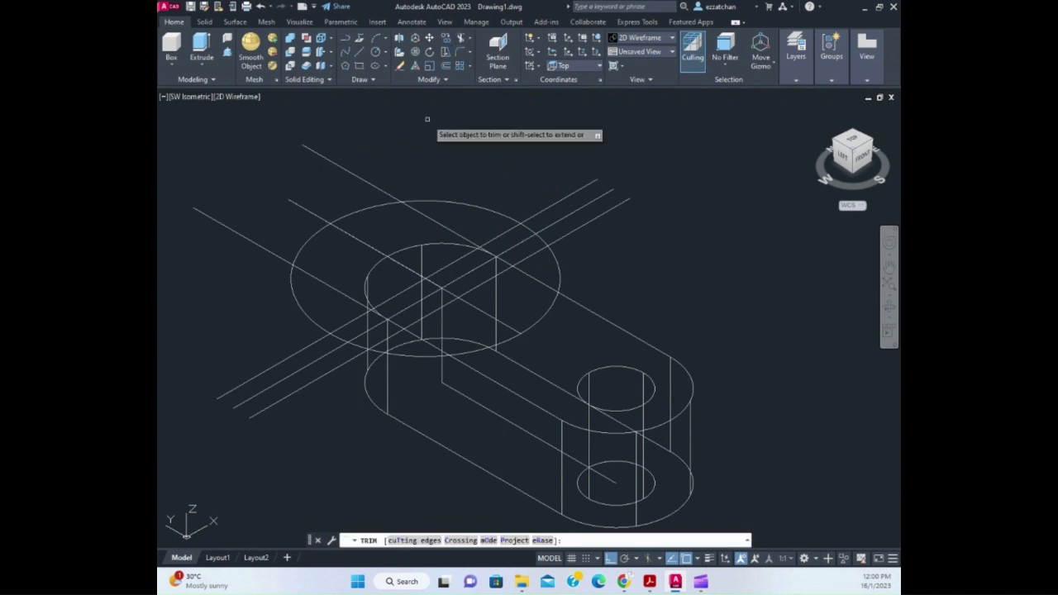
click(430, 201)
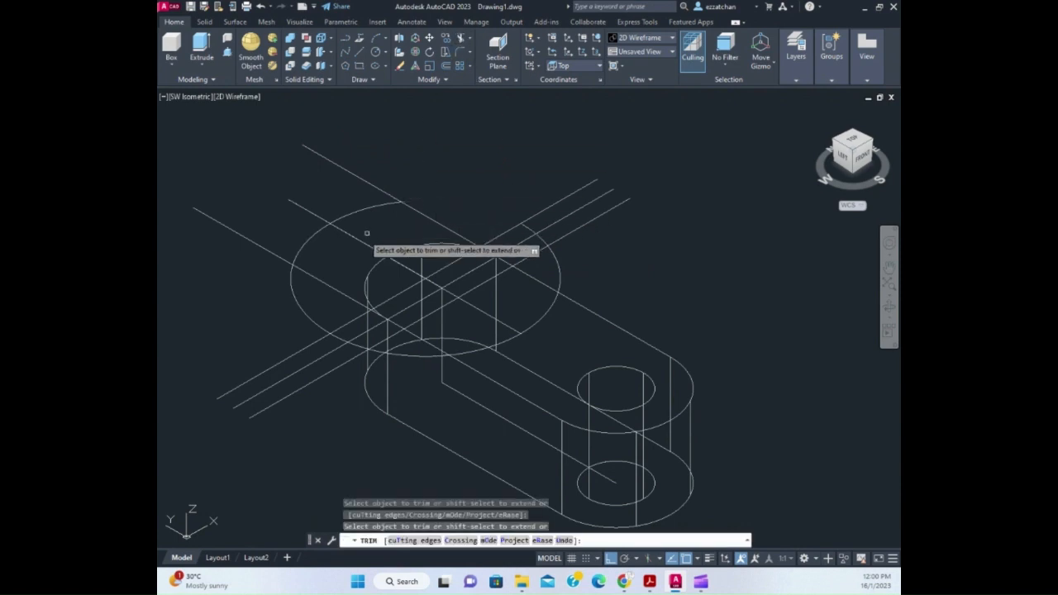
click(291, 285)
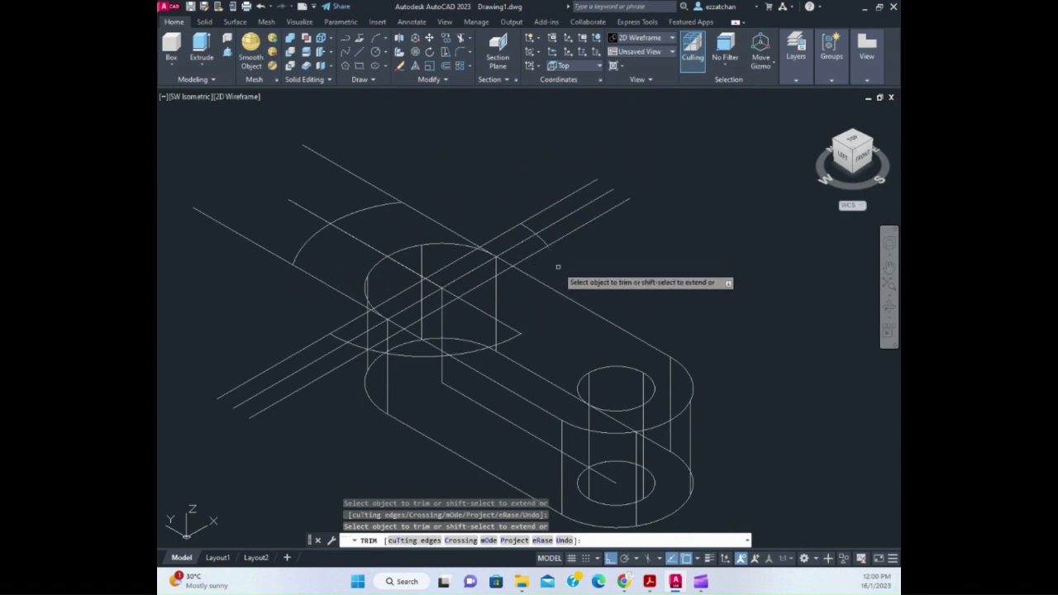
click(543, 240)
click(527, 228)
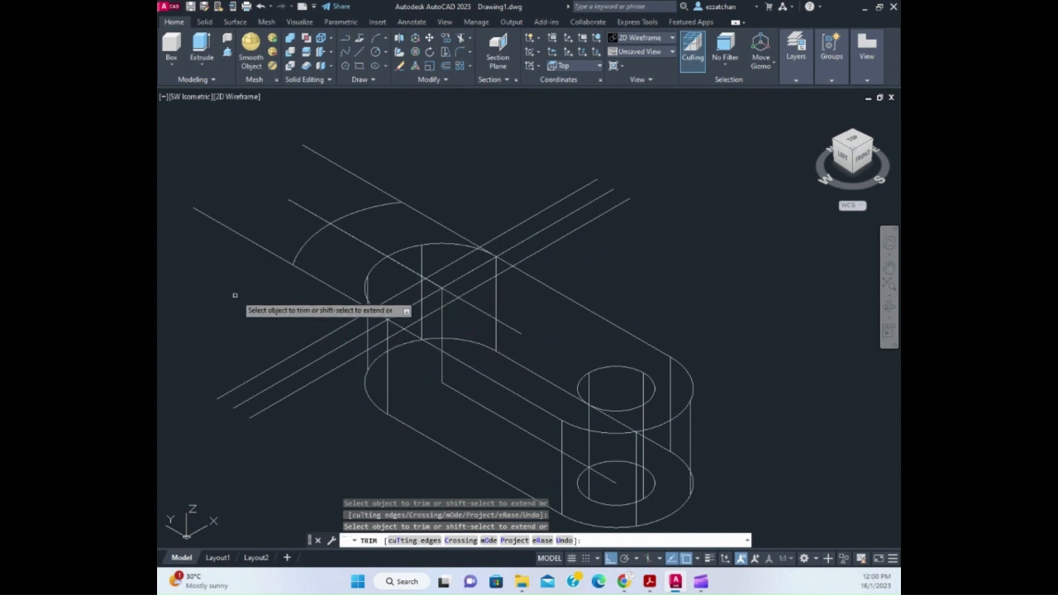
Draw a 35-radius circle centred where the centre line crosses the -Y offset line
key(Escape)
key(Escape)
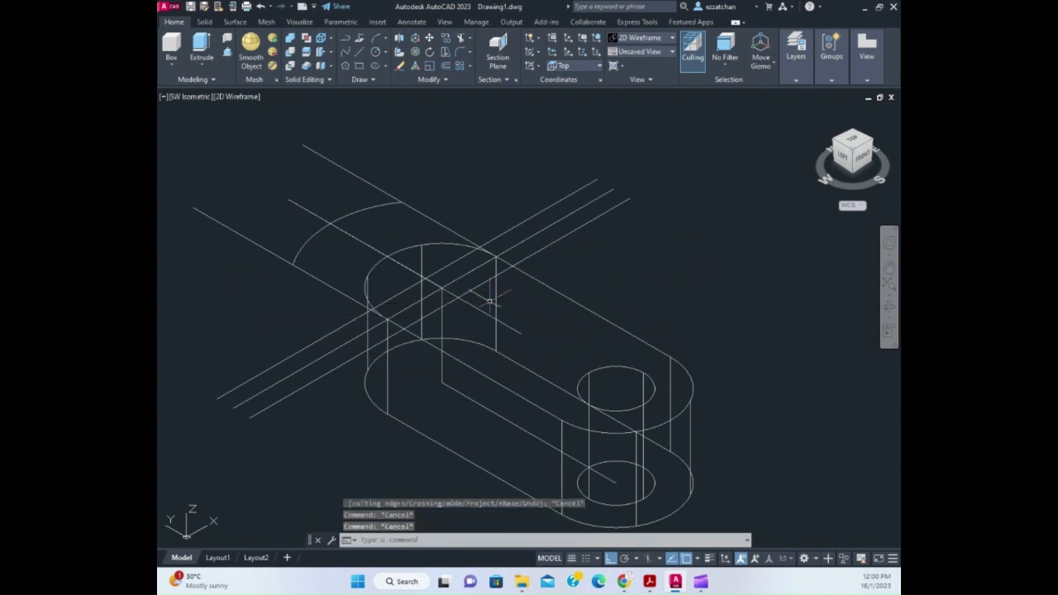
click(377, 53)
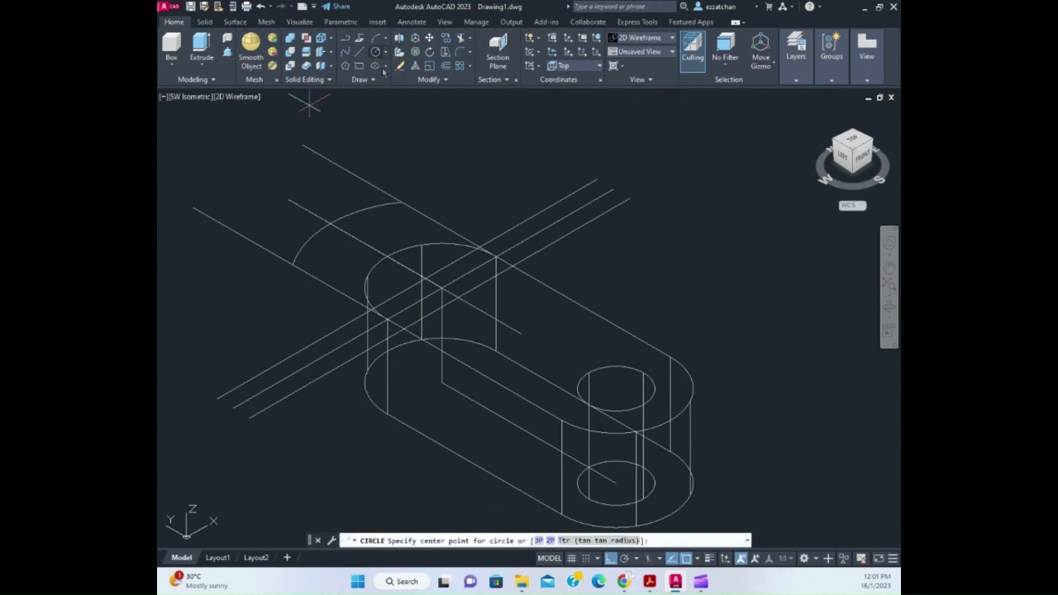
click(456, 297)
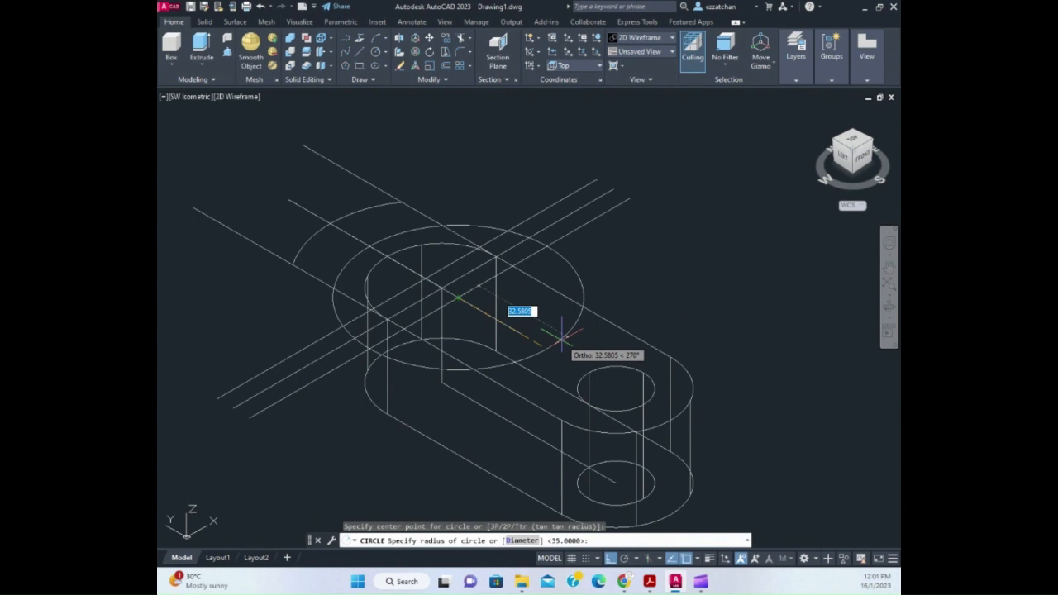
text(35)
key(Return)
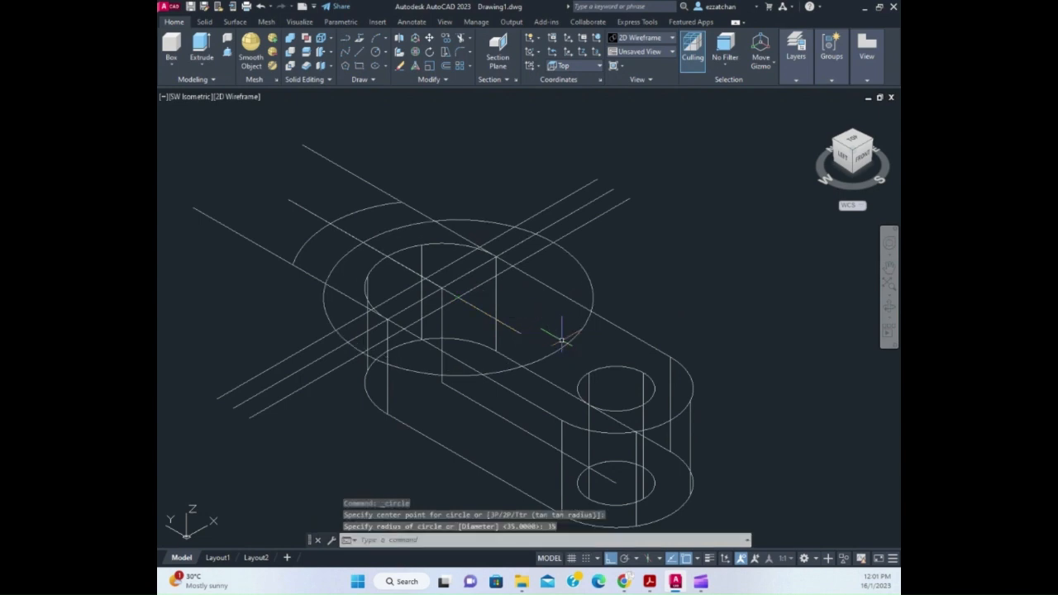
key(Escape)
key(Escape)
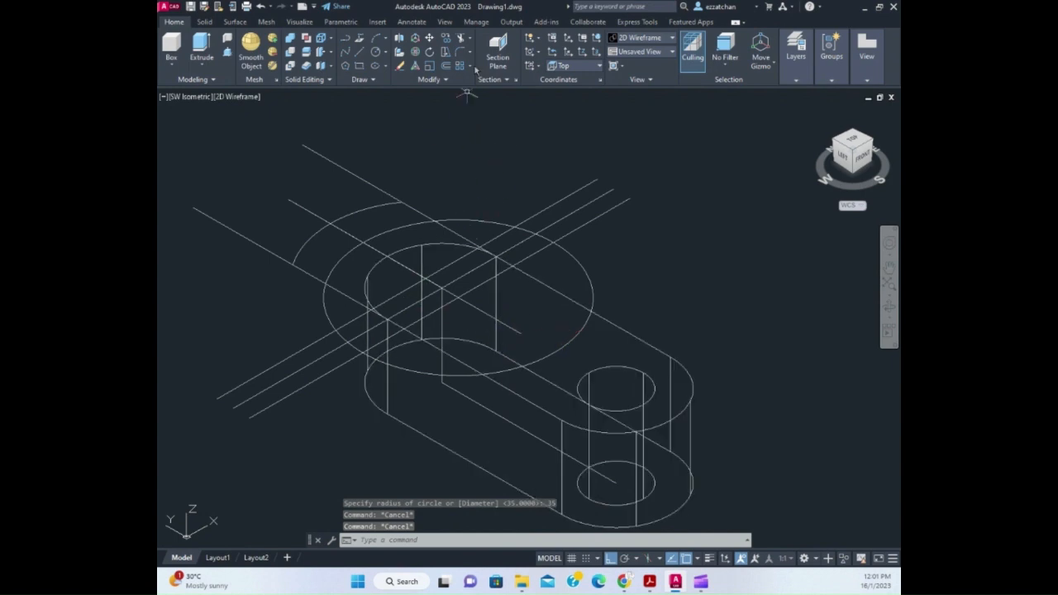
click(461, 39)
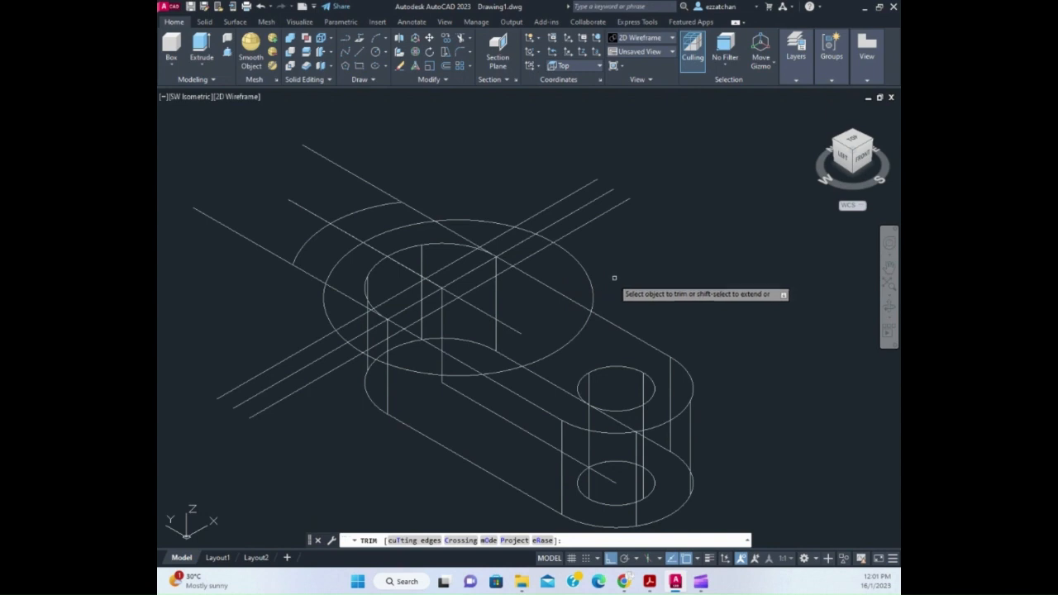
key(Escape)
key(Escape)
key(Escape)
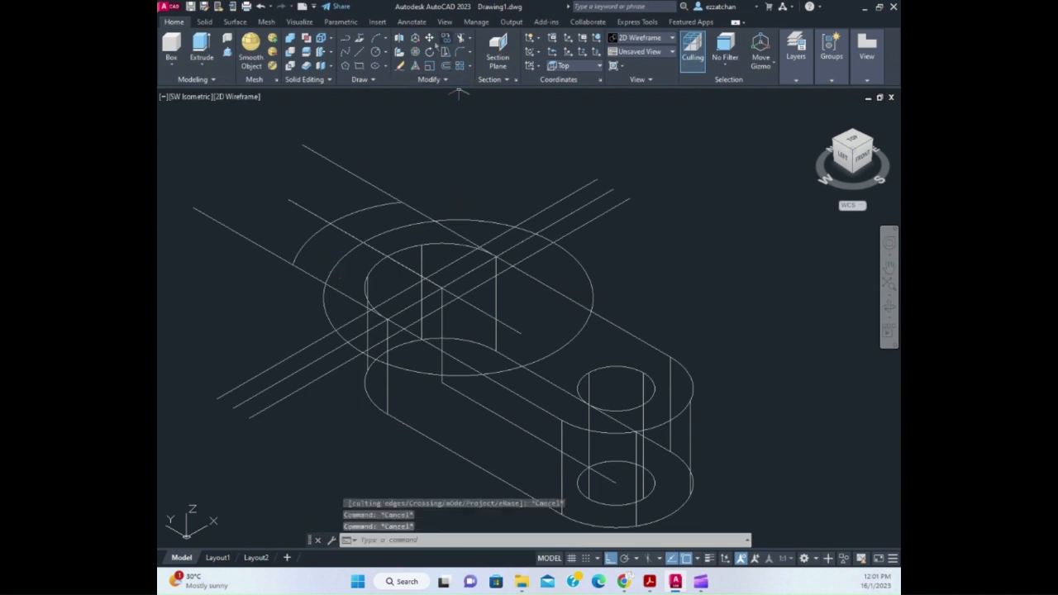
Draw a line from the base's +X top edge tangent point along -Y, past the holed end of the base
click(360, 54)
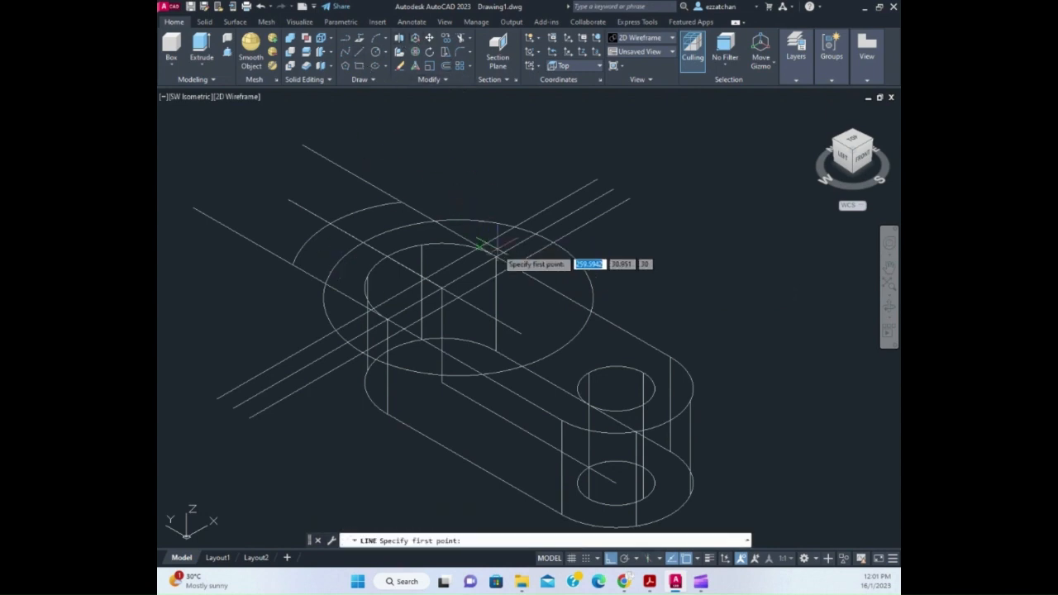
click(495, 255)
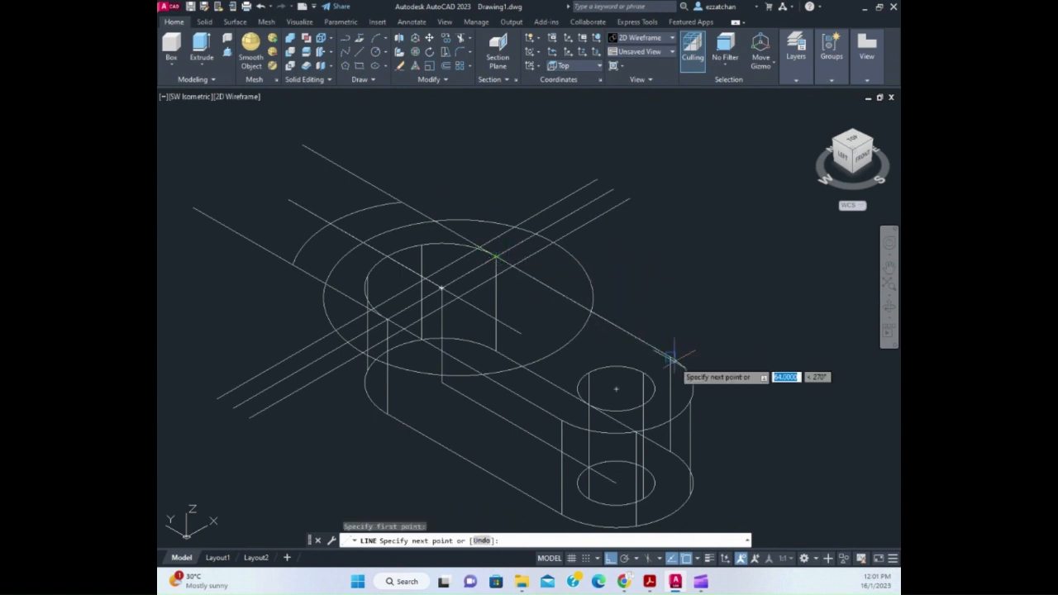
click(775, 417)
key(Return)
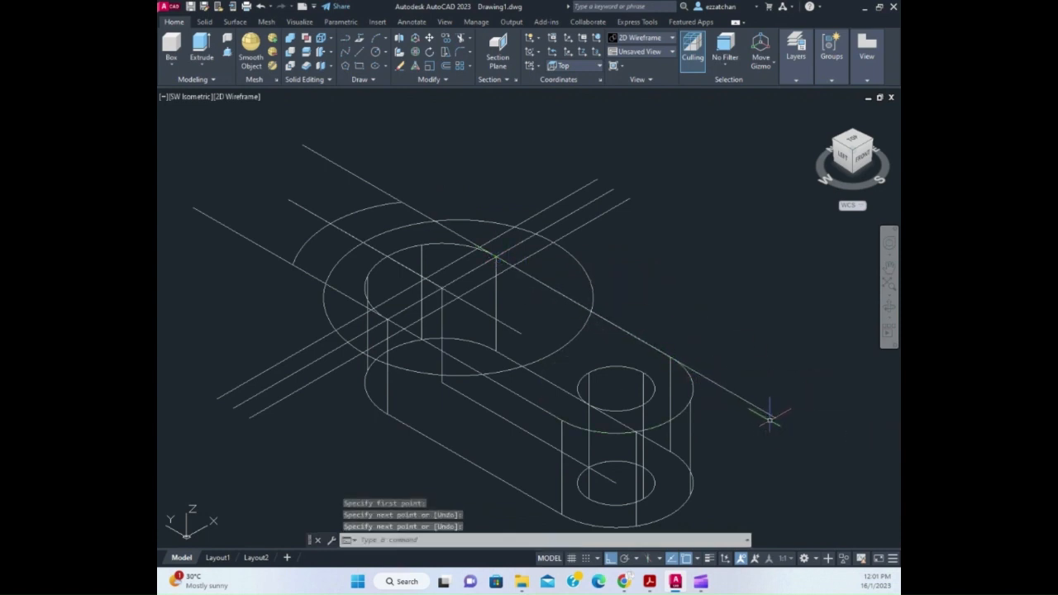
Draw a matching line from the base's -X top edge tangent point along -Y, past the holed end
click(357, 53)
click(387, 320)
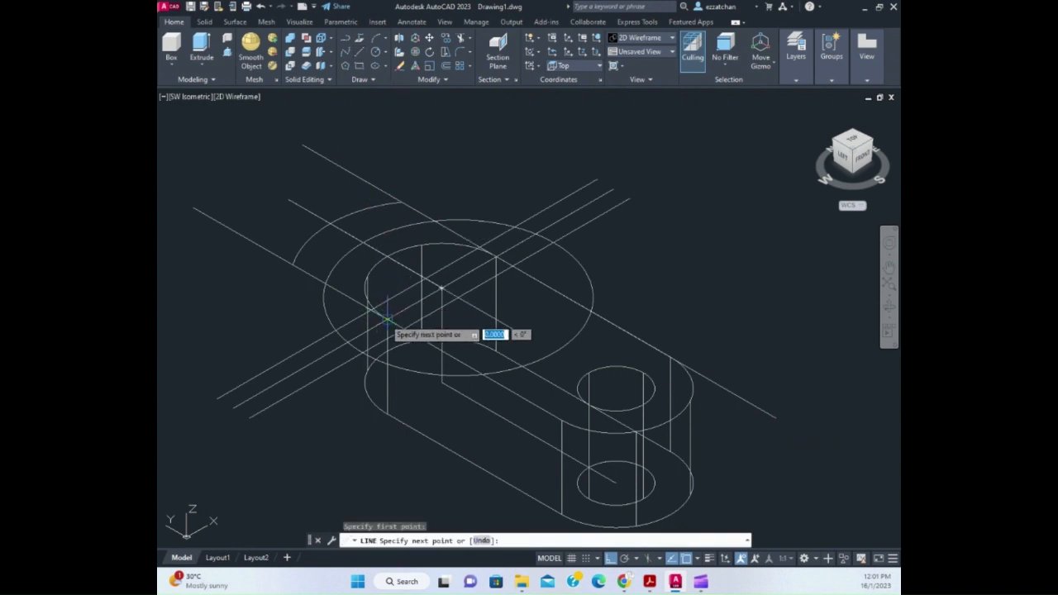
click(749, 505)
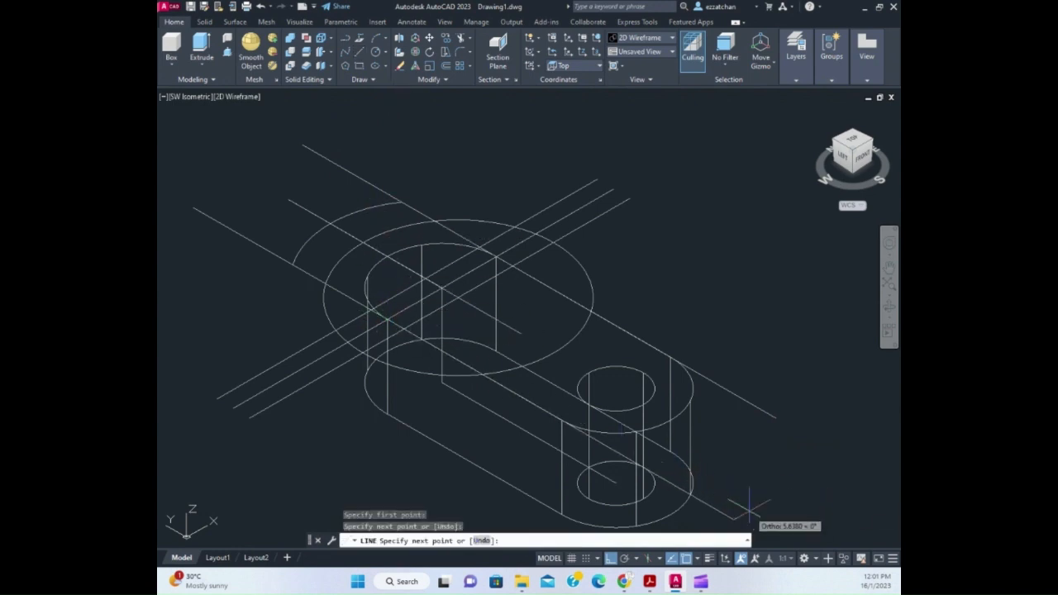
key(Return)
key(Return)
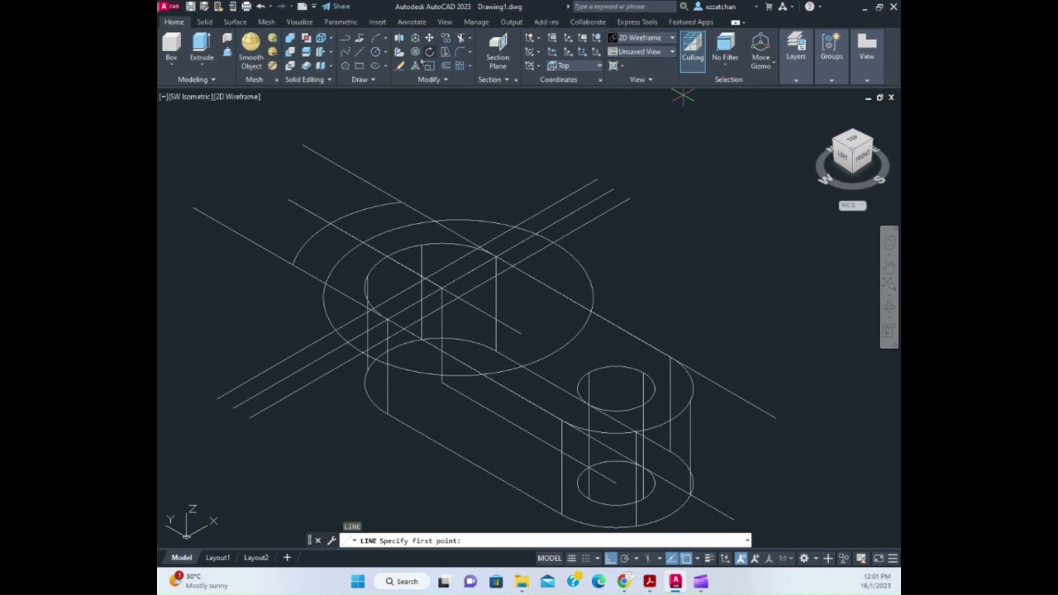
Trim the new 35-radius circle at the side lines and delete its leftover +Y arc, keeping the -Y end arc
click(461, 39)
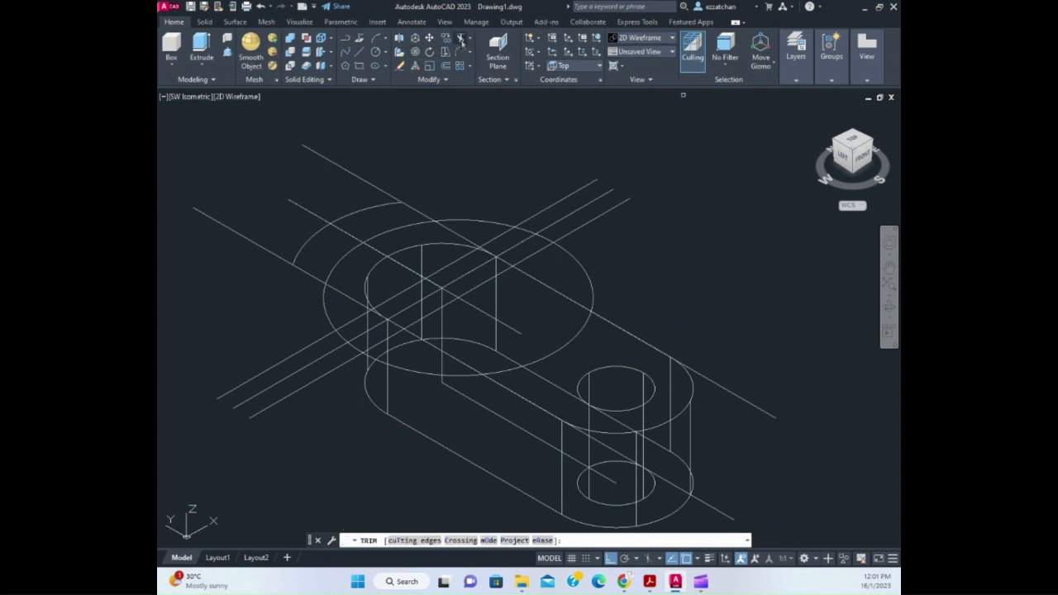
click(572, 258)
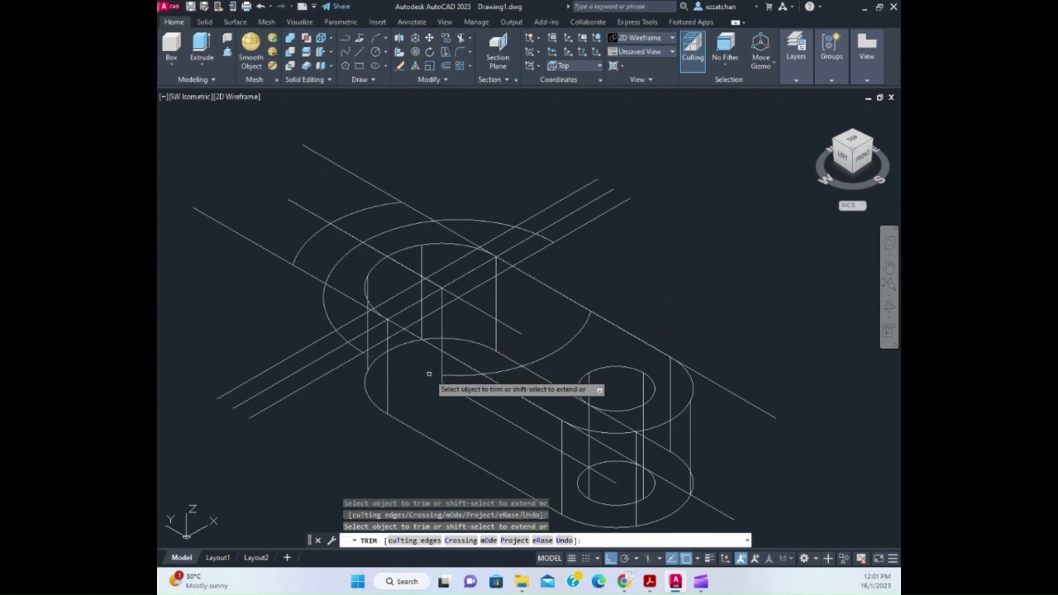
click(325, 323)
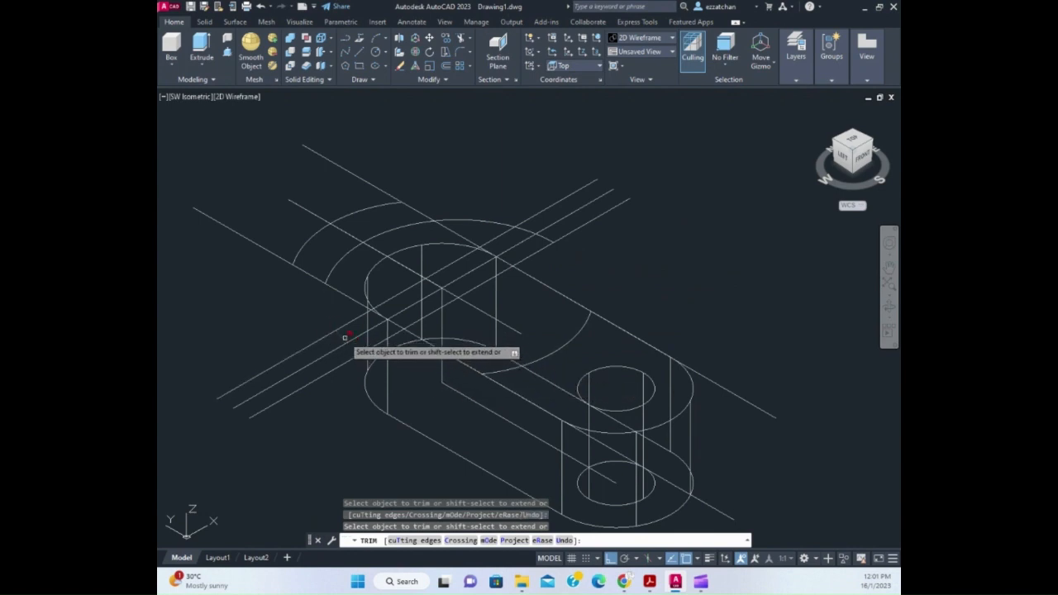
key(Escape)
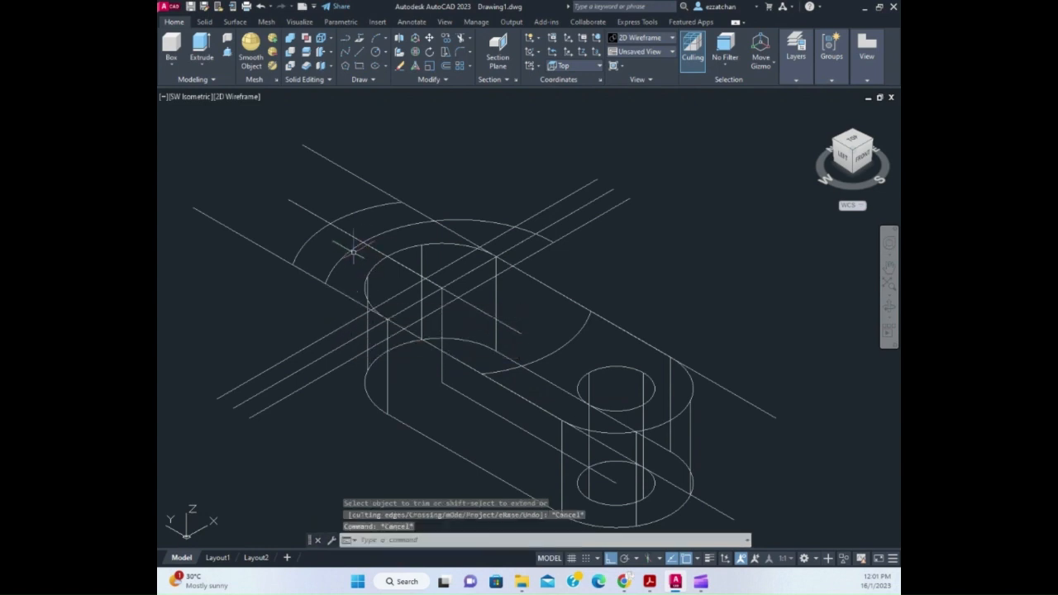
click(353, 252)
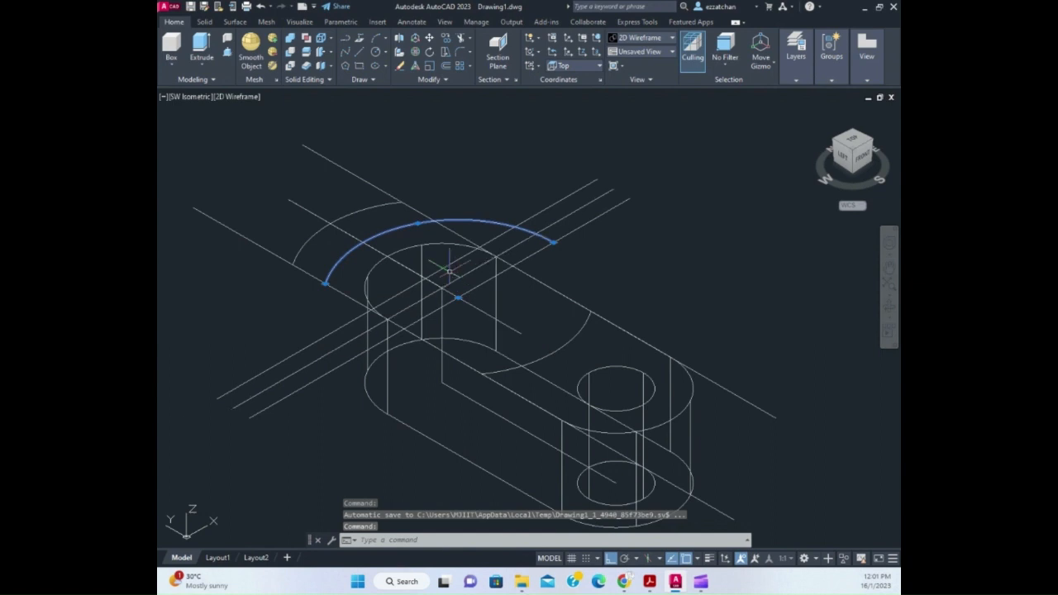
key(Delete)
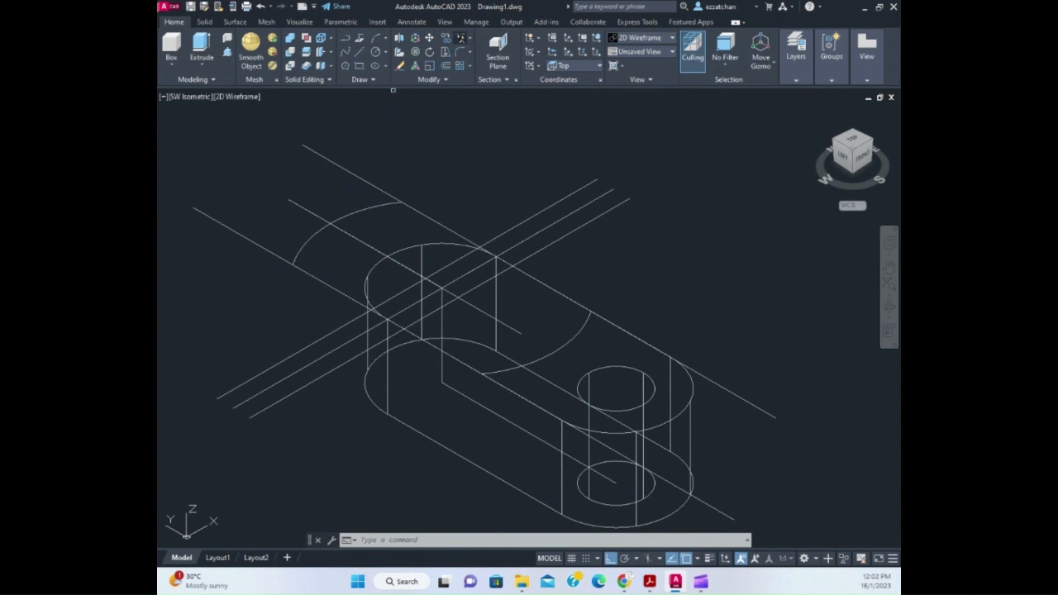
Trim the +X side line beyond the -Y arc and both side lines beyond the +Y arc
click(462, 39)
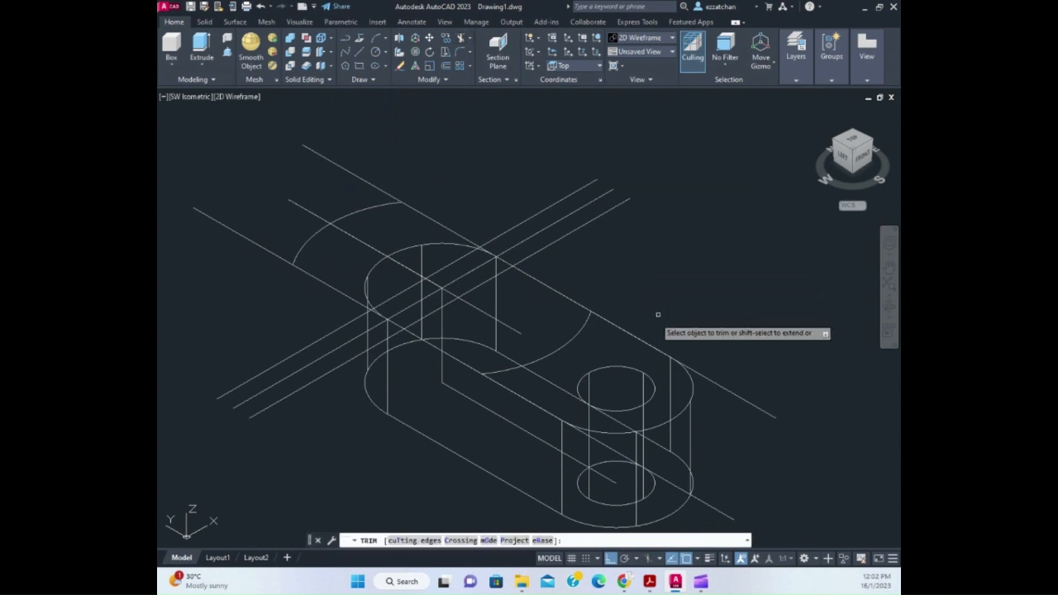
click(710, 379)
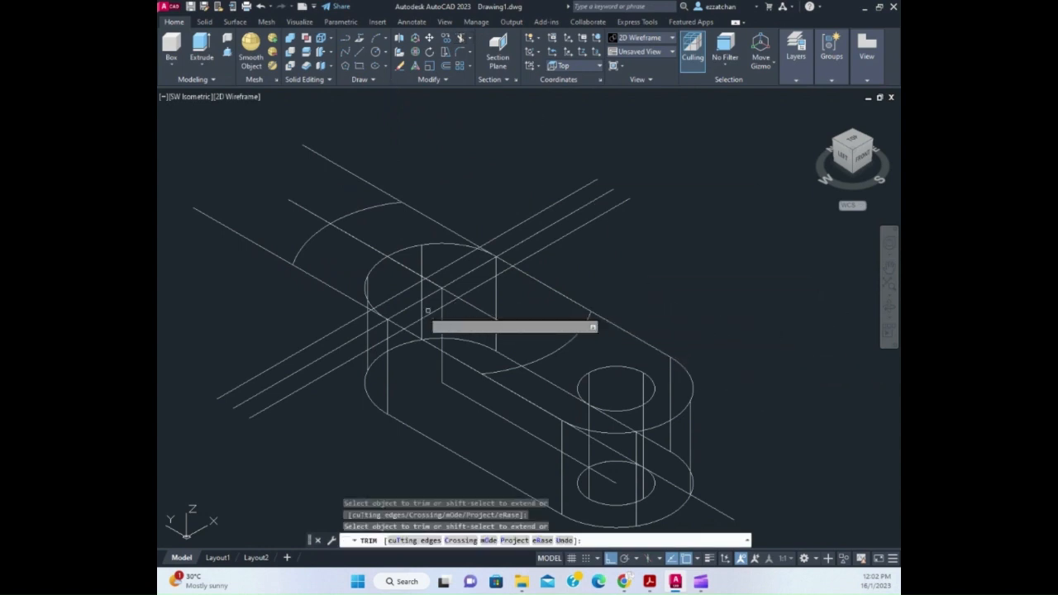
click(261, 246)
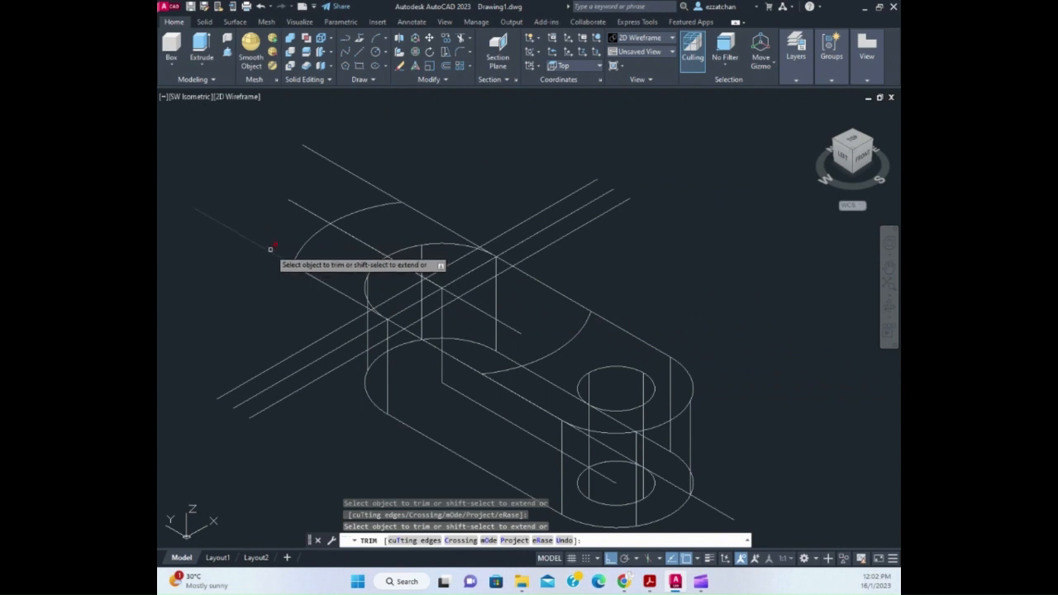
click(366, 181)
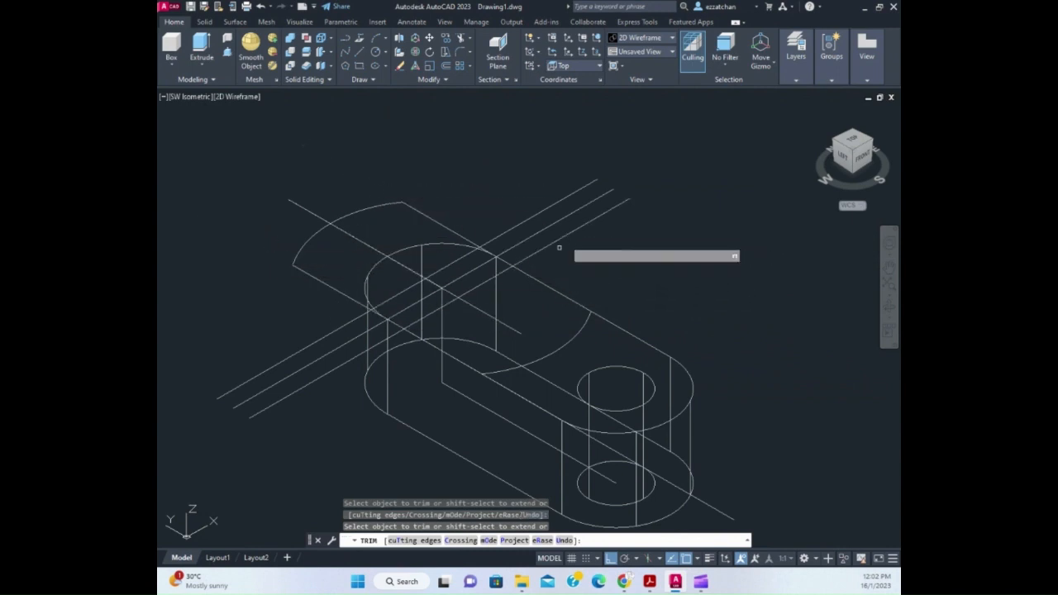
key(Escape)
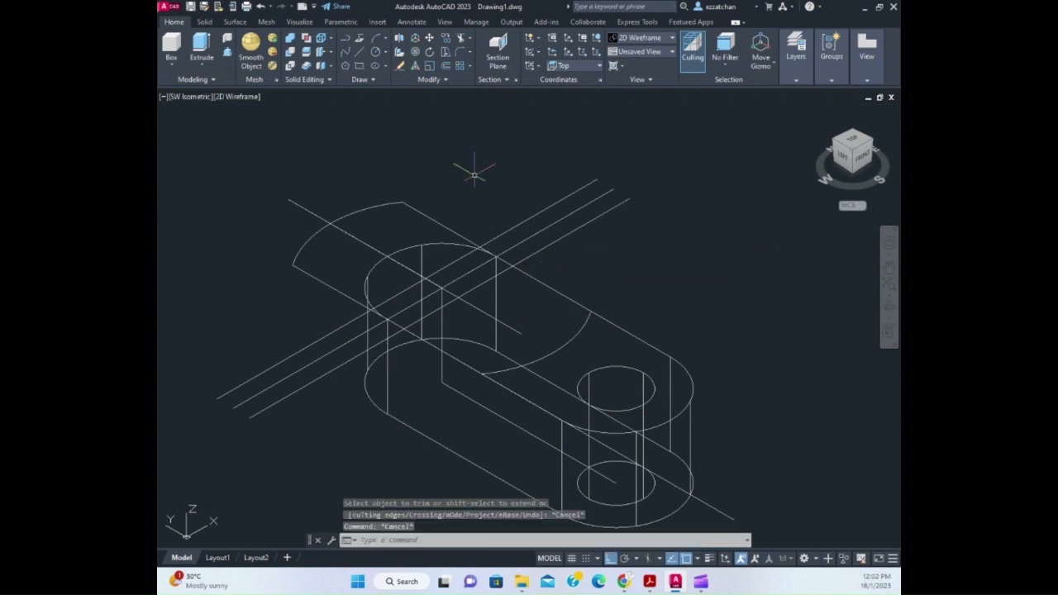
Draw a line connecting the +X endpoints of the two 35-radius arcs
click(360, 54)
click(402, 202)
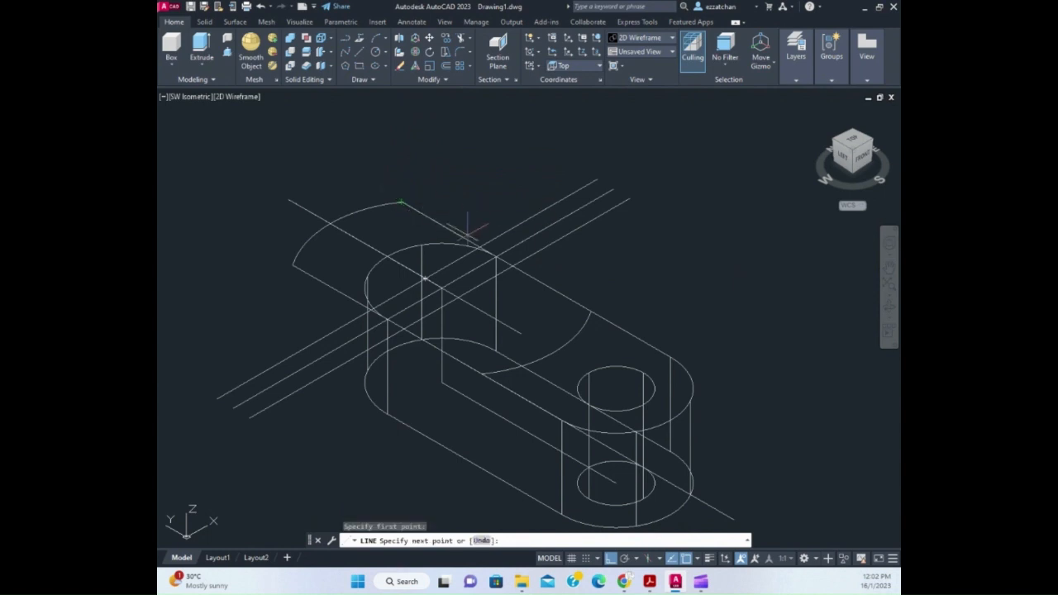
click(589, 312)
key(Return)
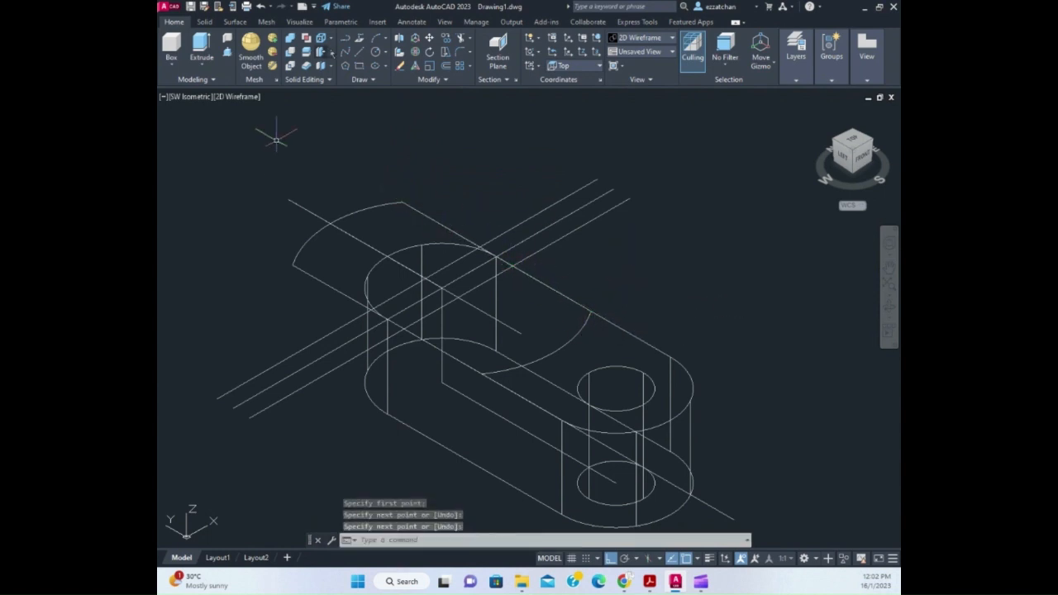
Draw a line connecting the -X endpoints of the two 35-radius arcs
click(358, 54)
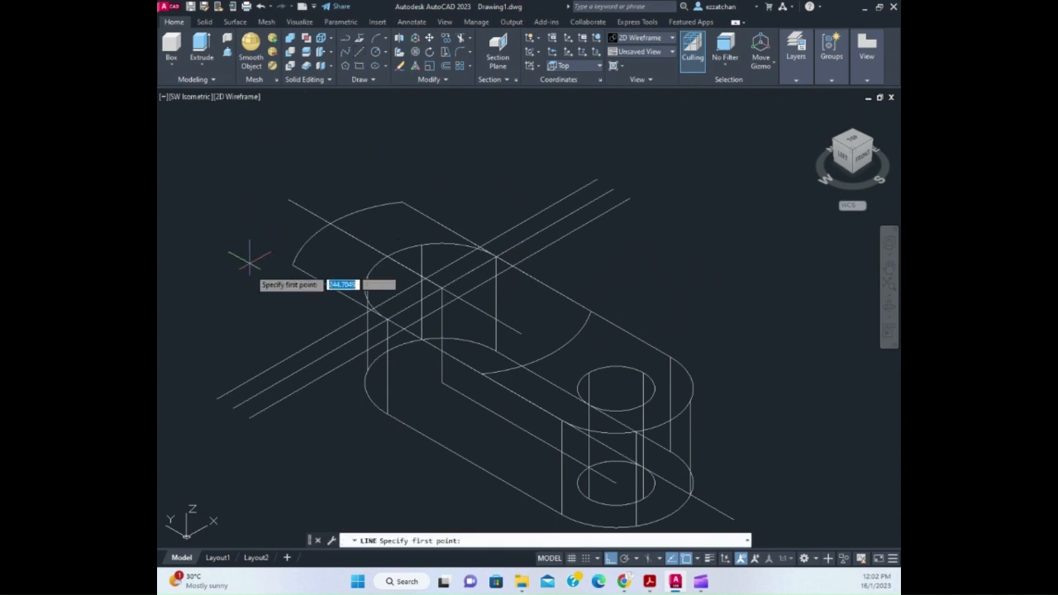
click(293, 265)
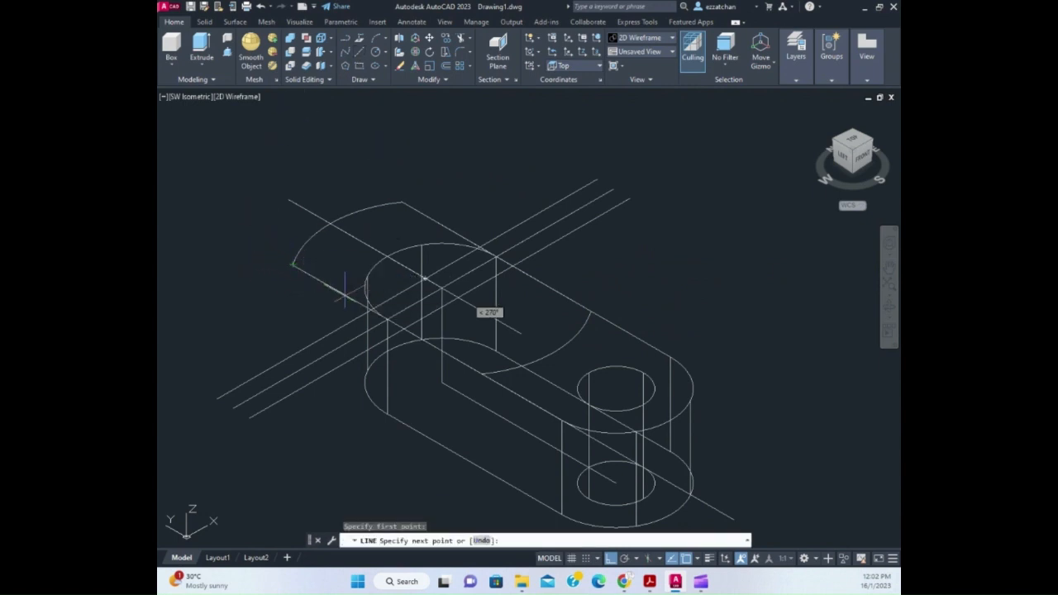
click(484, 373)
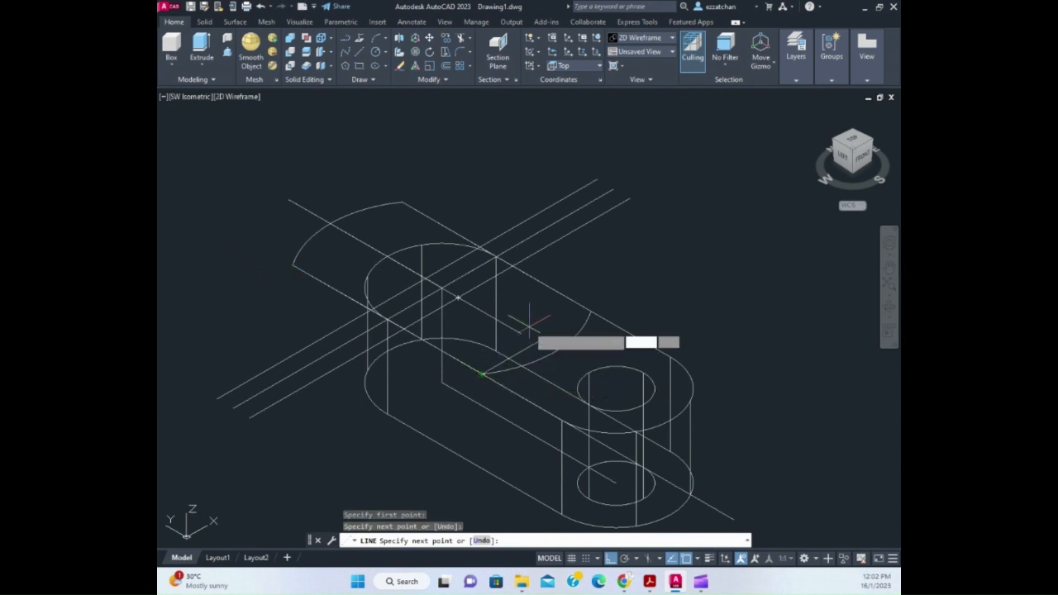
key(Return)
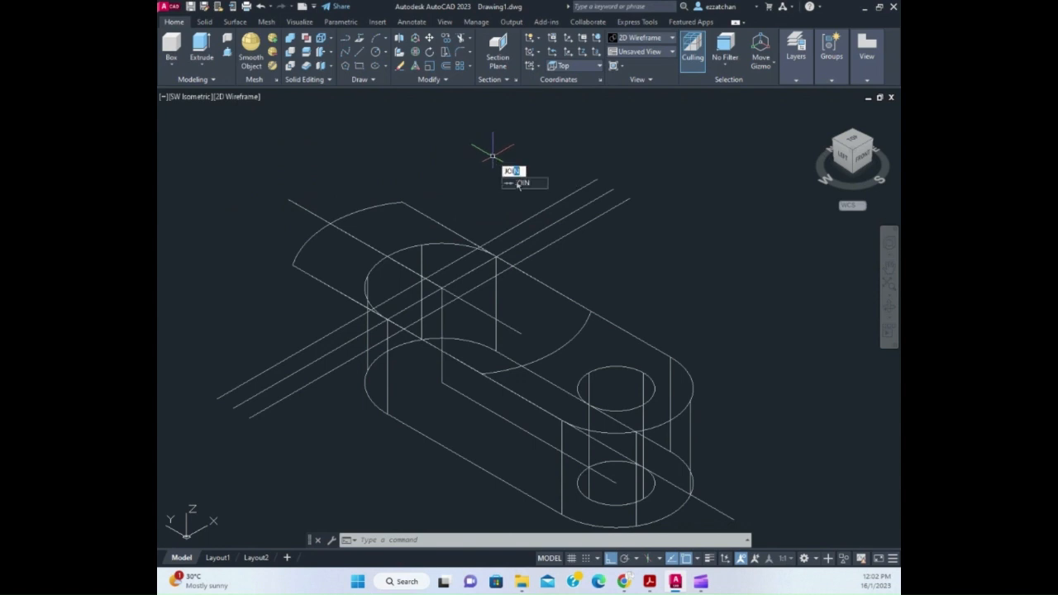
Join the two 35-radius arcs and their two connecting side lines into one closed polyline
click(518, 183)
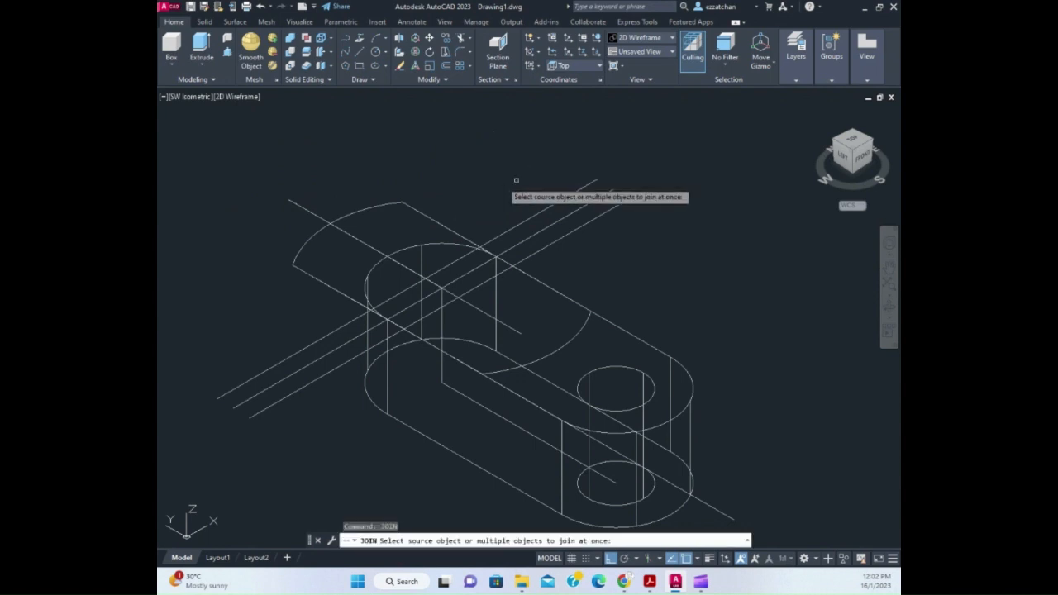
click(354, 211)
click(315, 277)
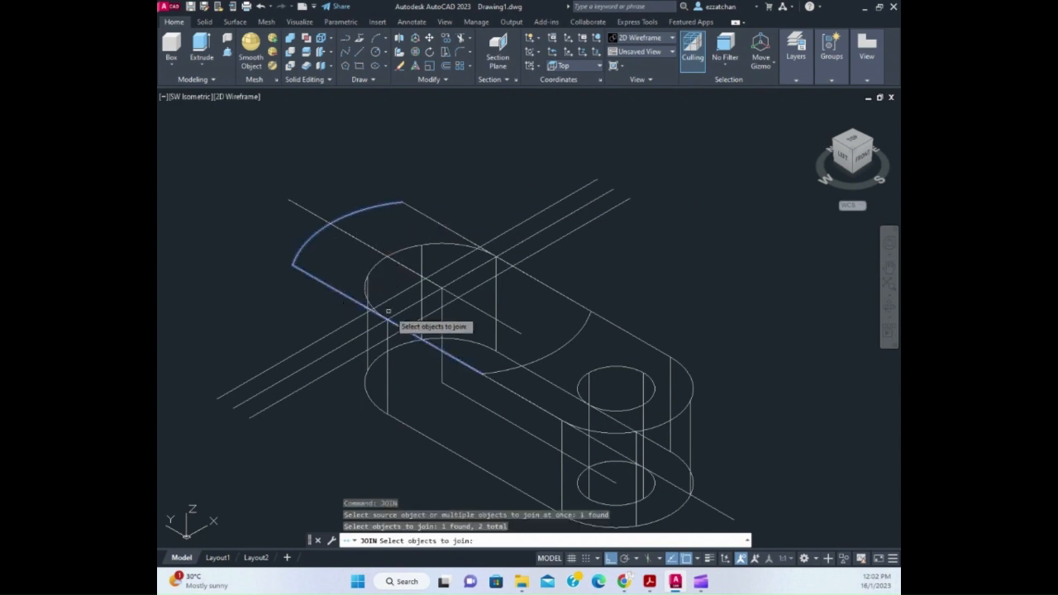
click(487, 376)
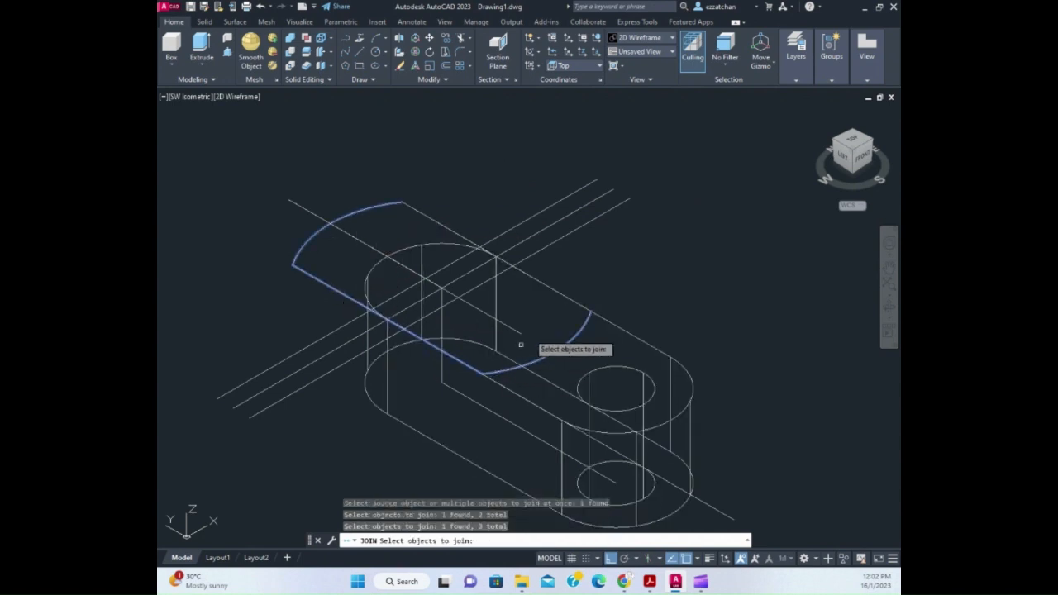
click(570, 299)
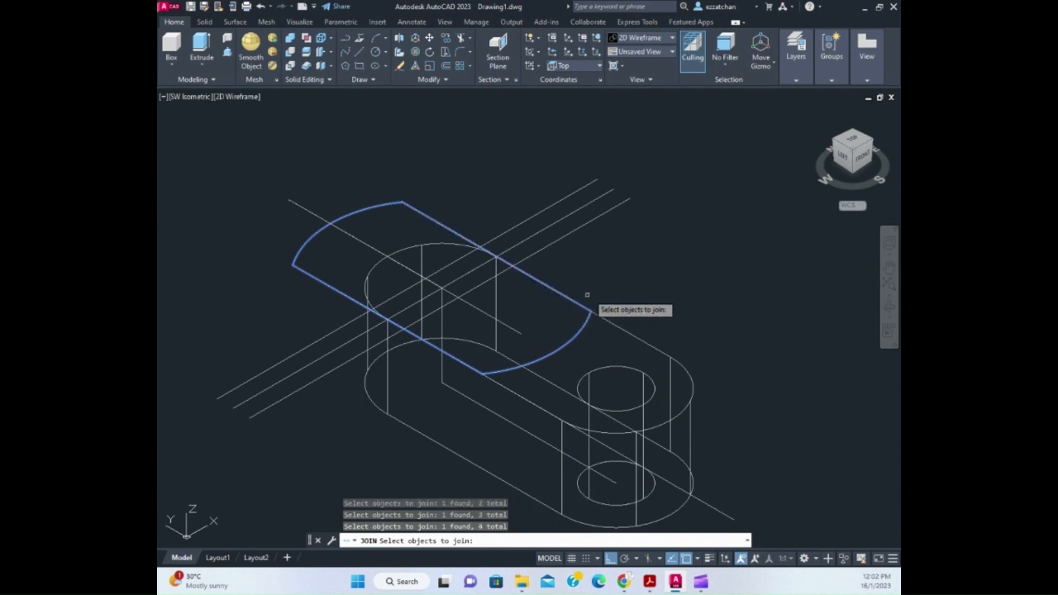
key(Return)
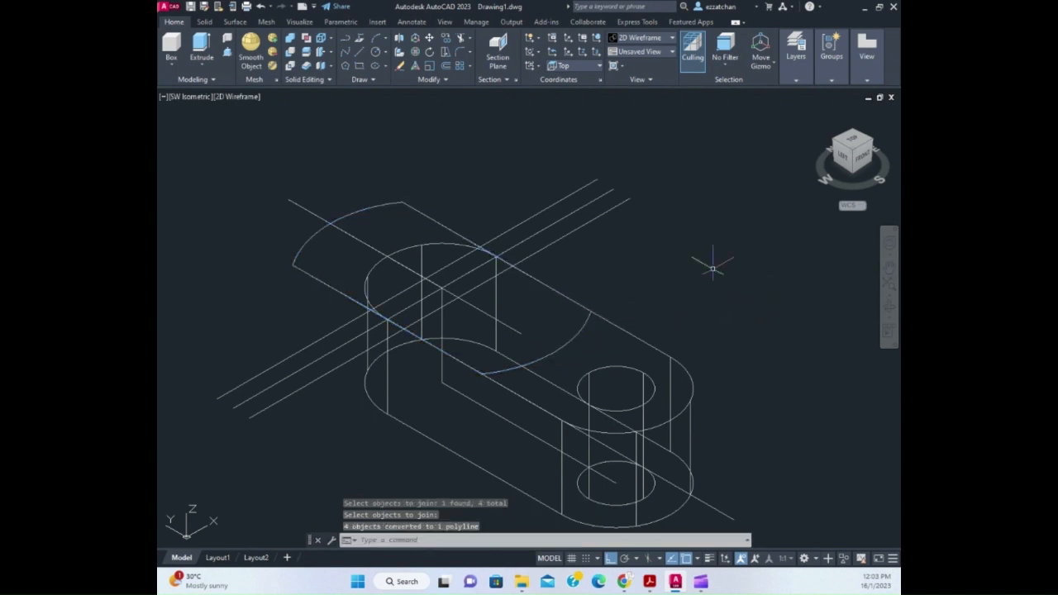
Extrude the joined R35 profile upward to a height of 30
click(201, 51)
click(319, 279)
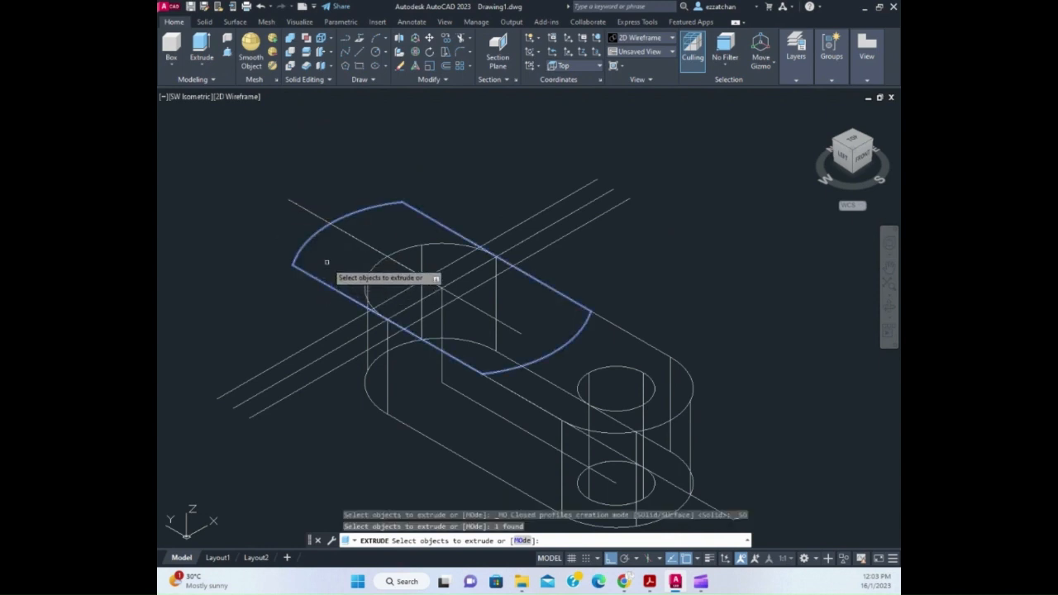
key(Return)
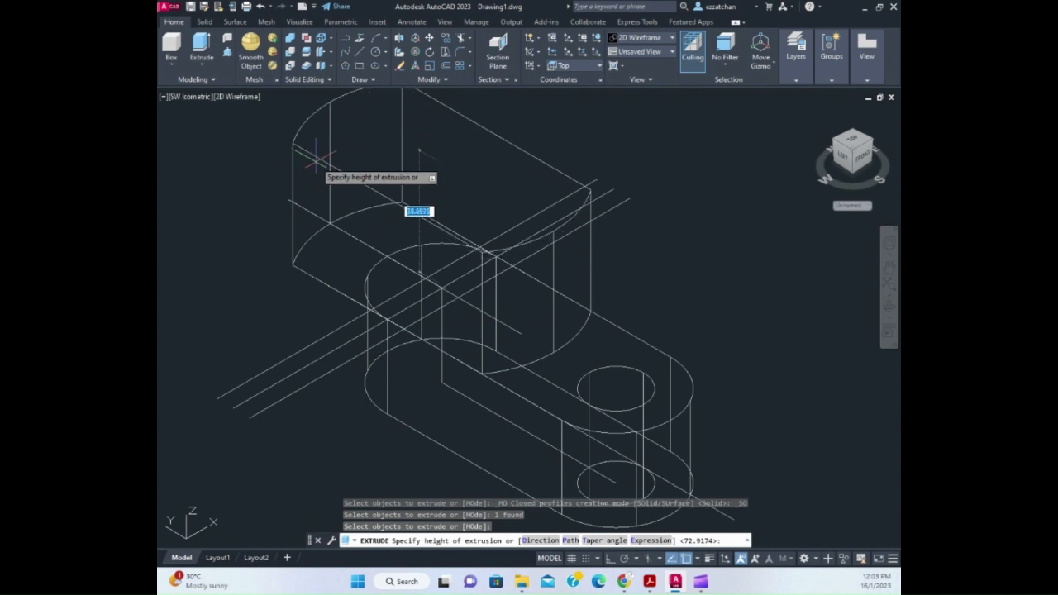
text(30)
key(Return)
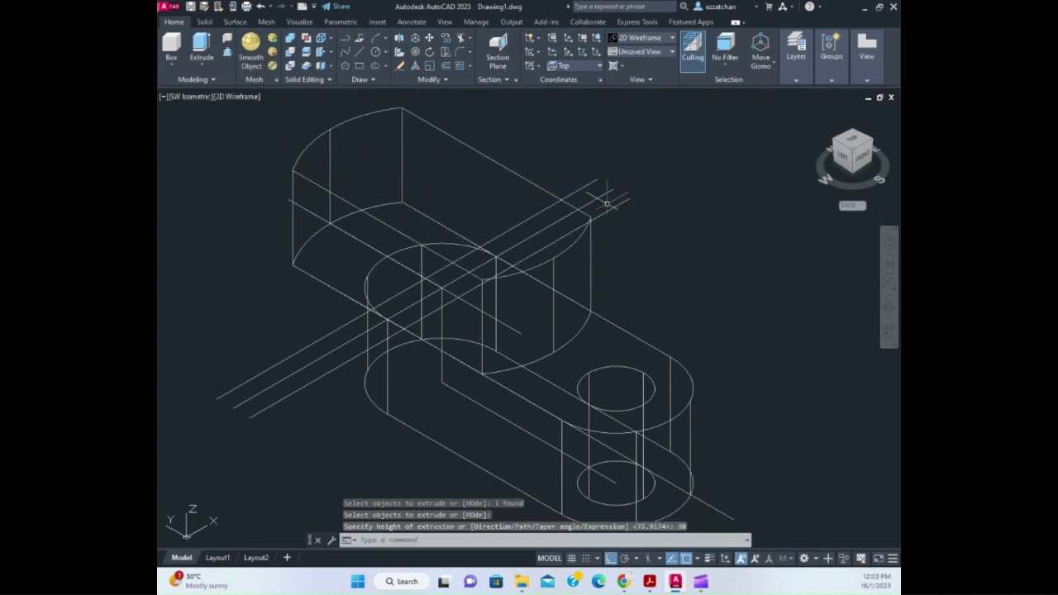
key(Escape)
key(Escape)
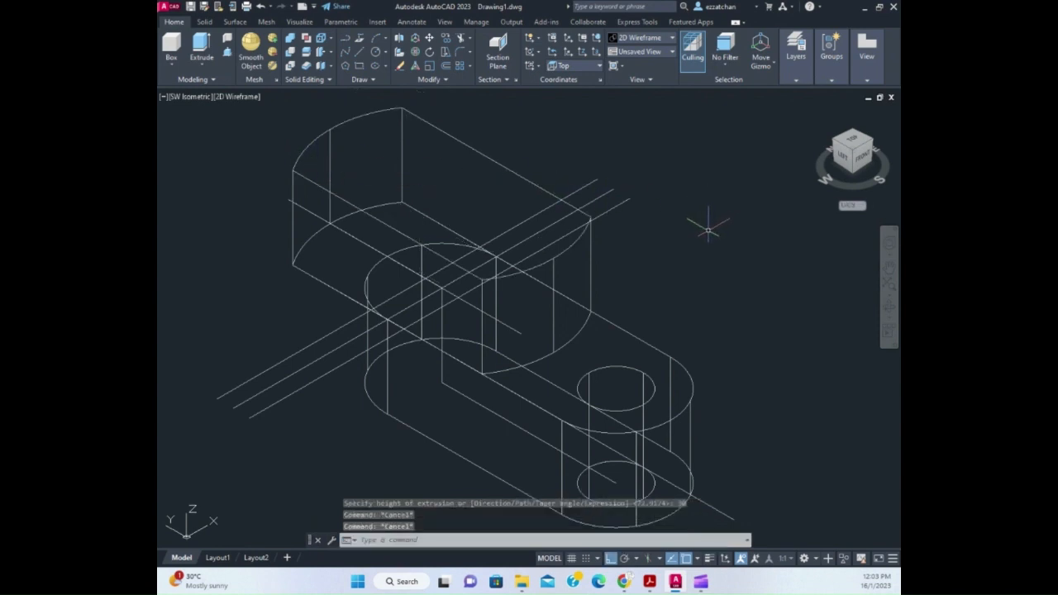
Switch the viewport from wireframe to the Shaded with edges visual style
click(235, 96)
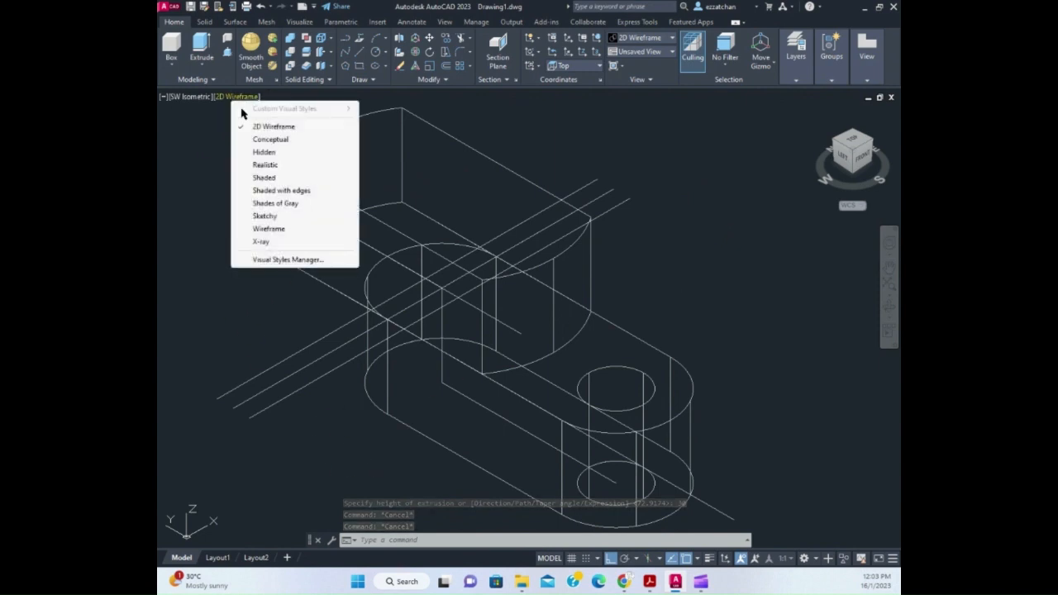
click(276, 191)
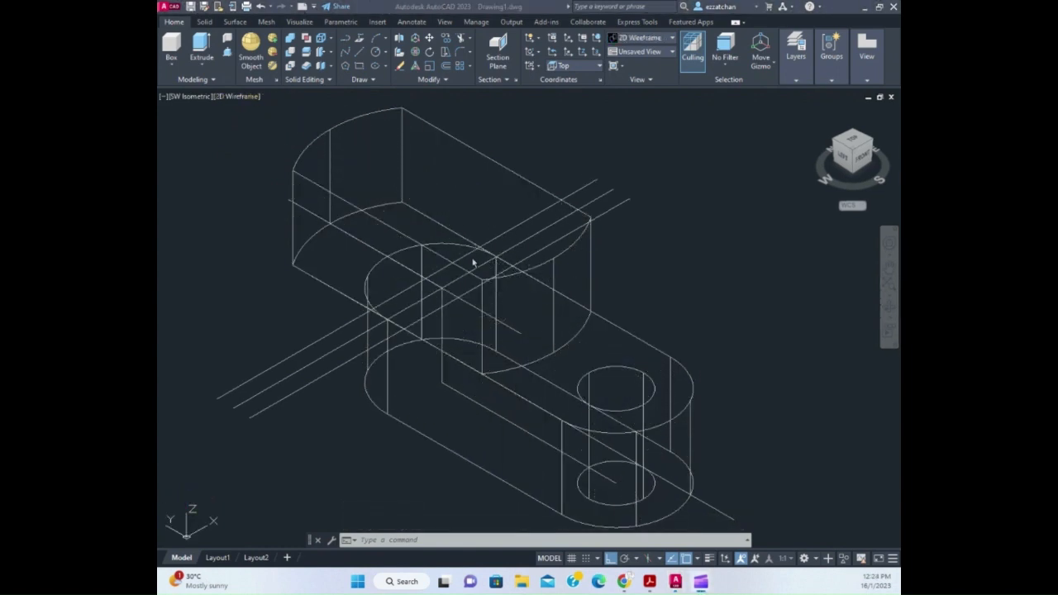
With ortho on, draw a 30-long vertical line in +Z from the intersection of the centre lines on the base's top face
click(359, 54)
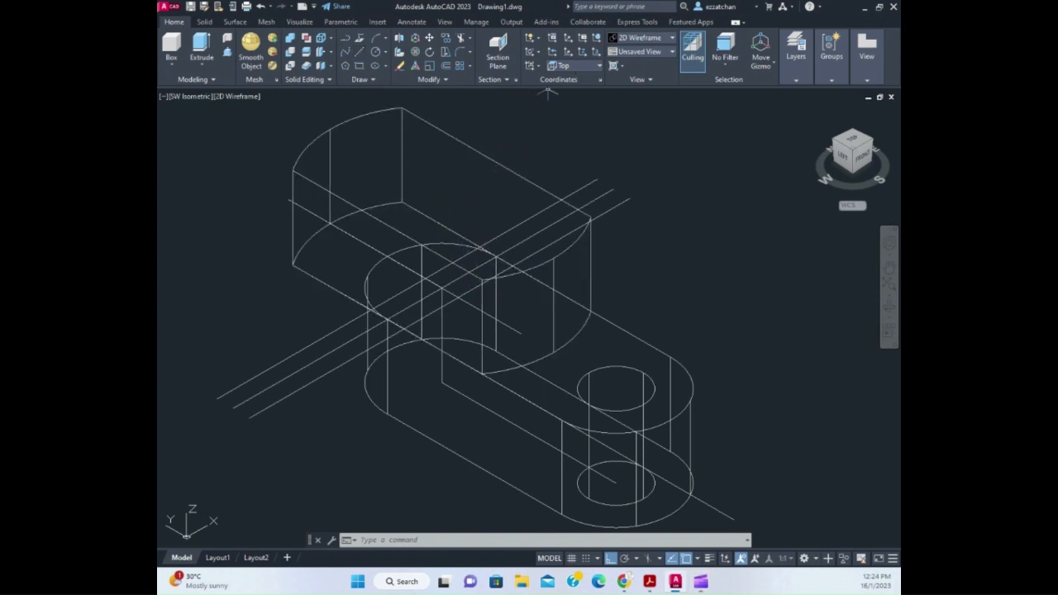
click(360, 53)
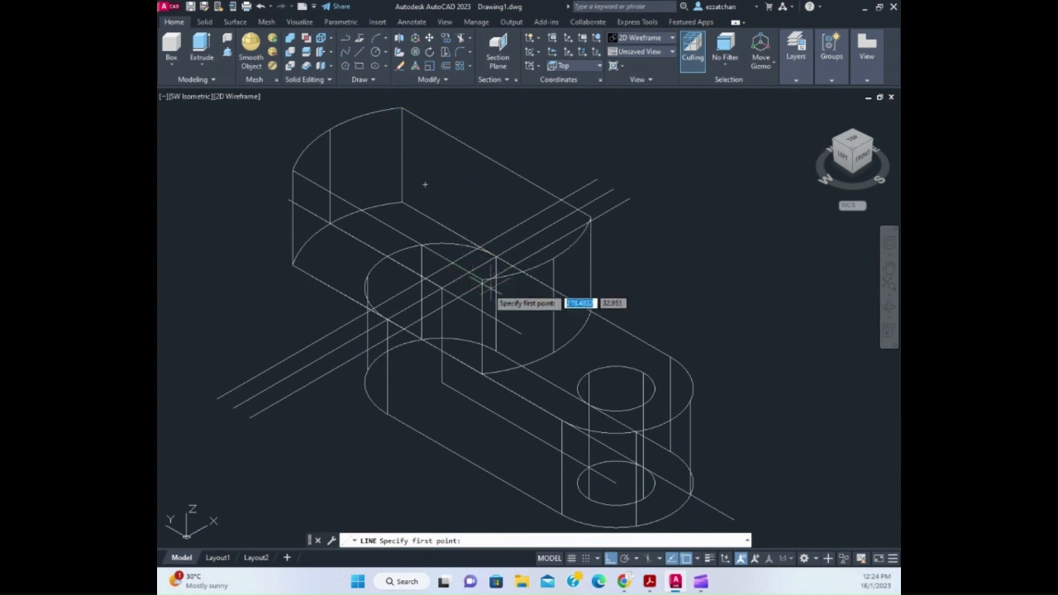
key(F8)
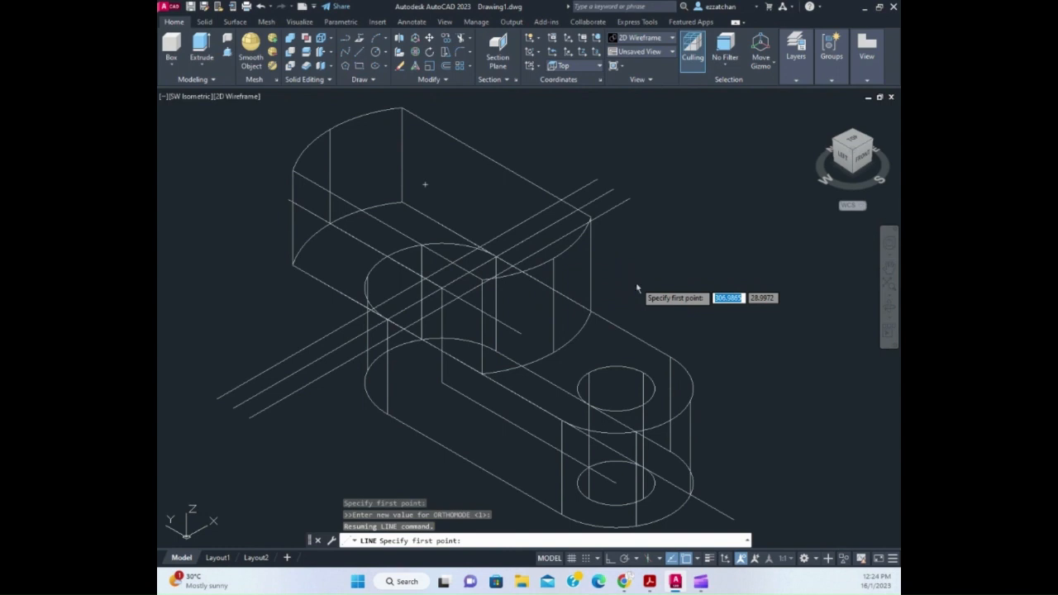
shift+right_click(636, 288)
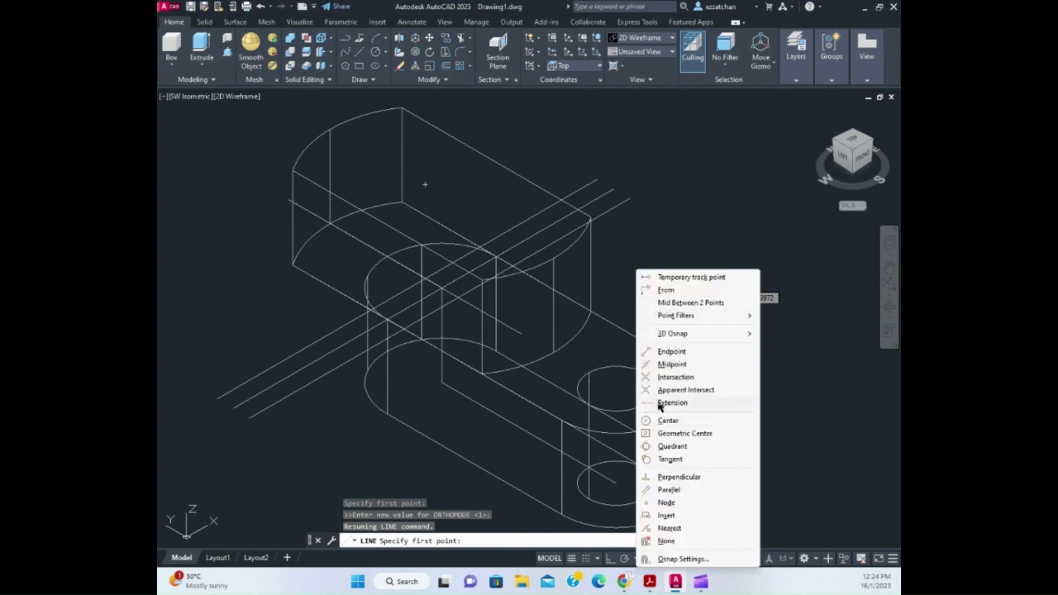
click(671, 377)
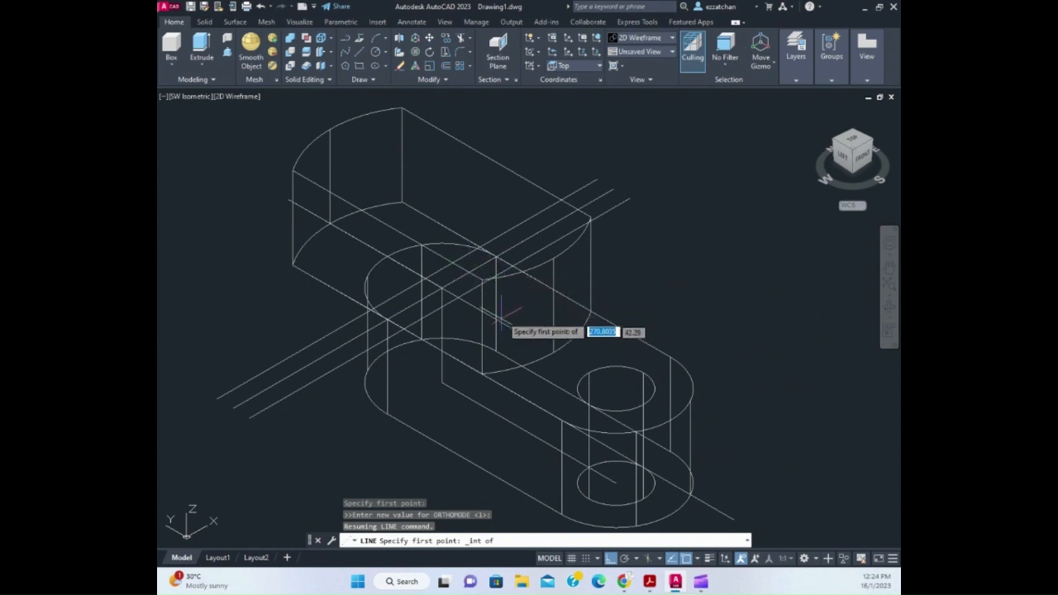
click(442, 285)
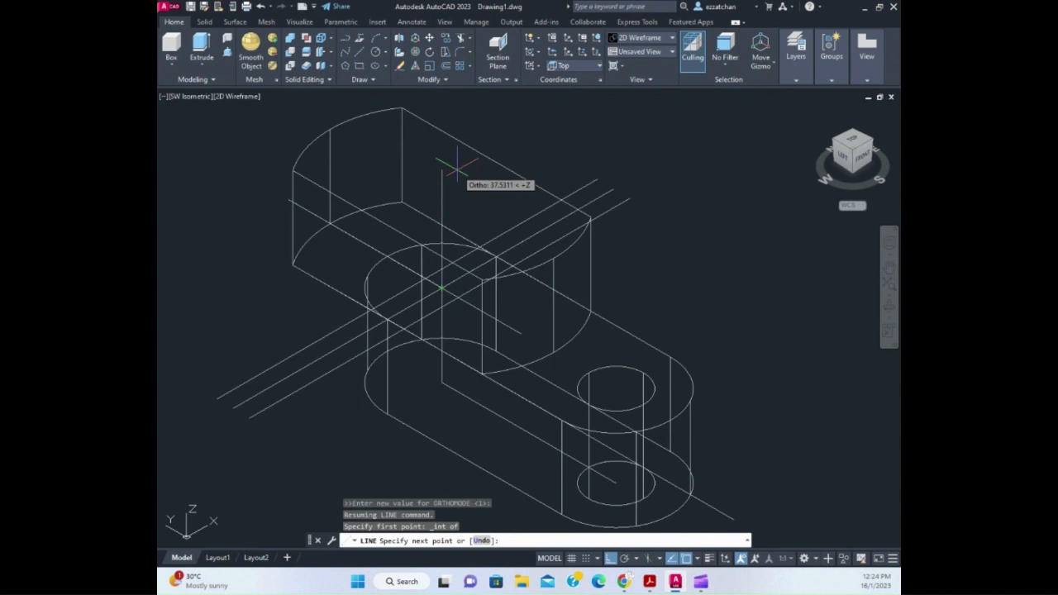
text(30)
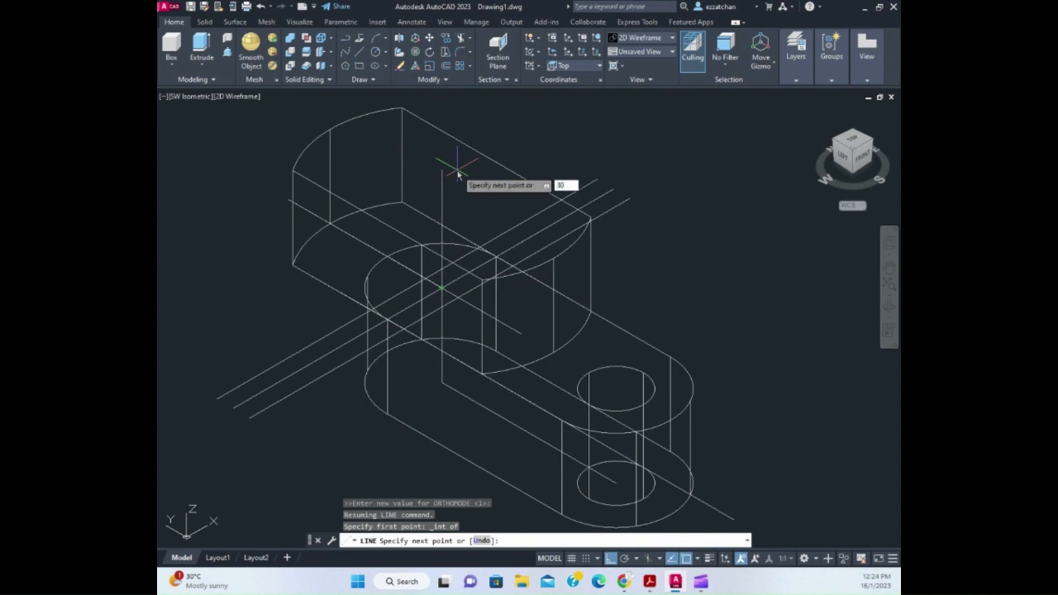
key(Return)
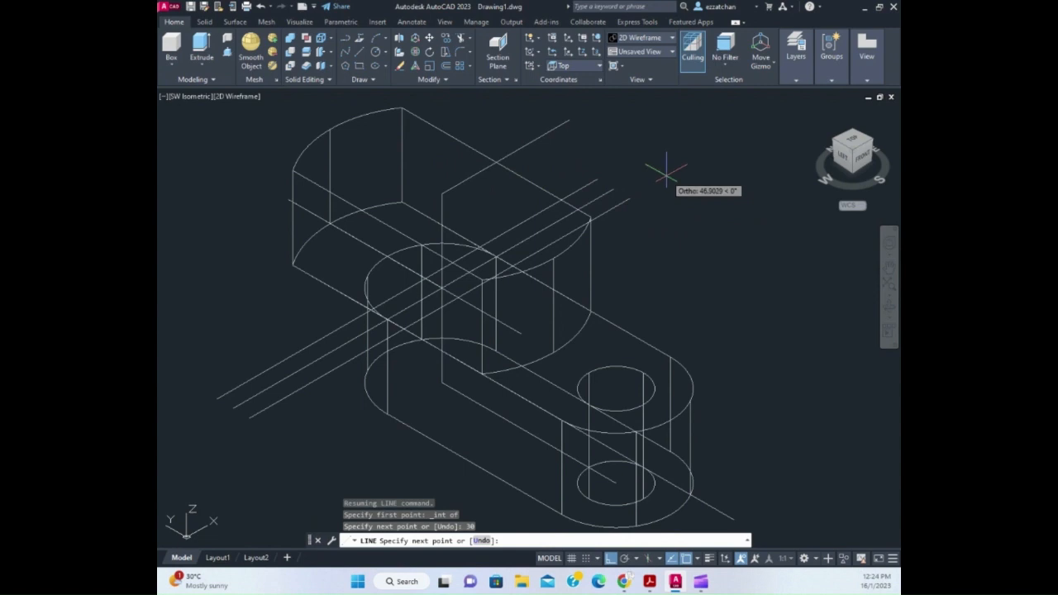
Continue from the vertical line's upper end with a line along +X, and another back along -X past the block's far side
click(624, 132)
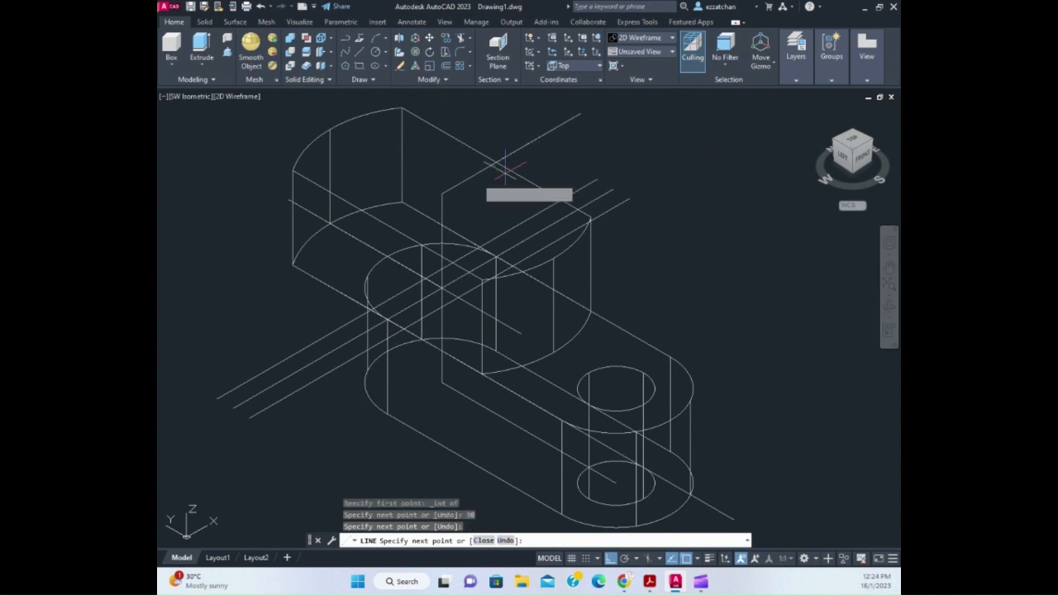
click(235, 319)
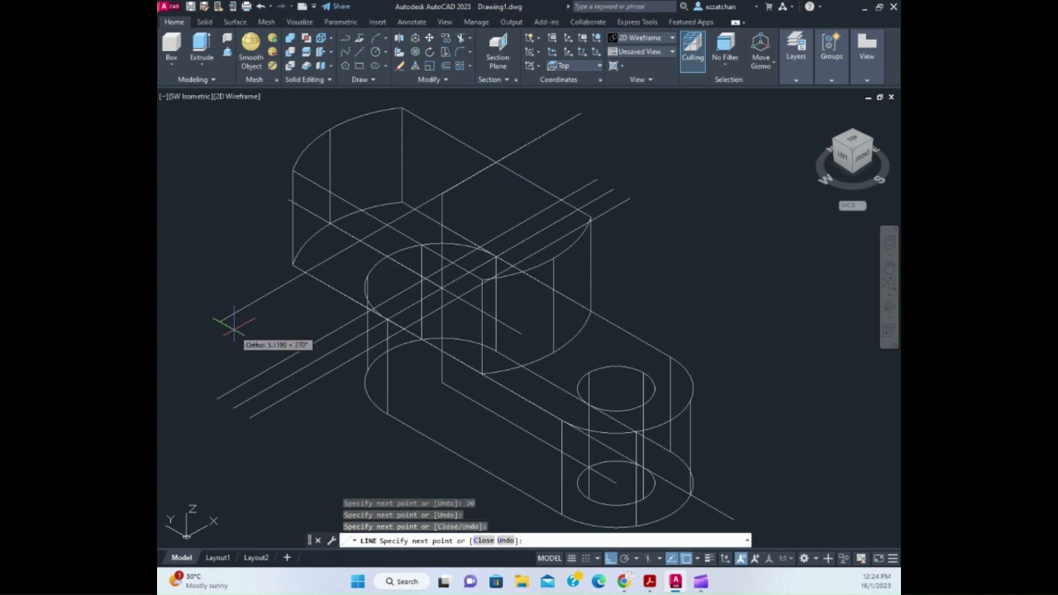
key(Escape)
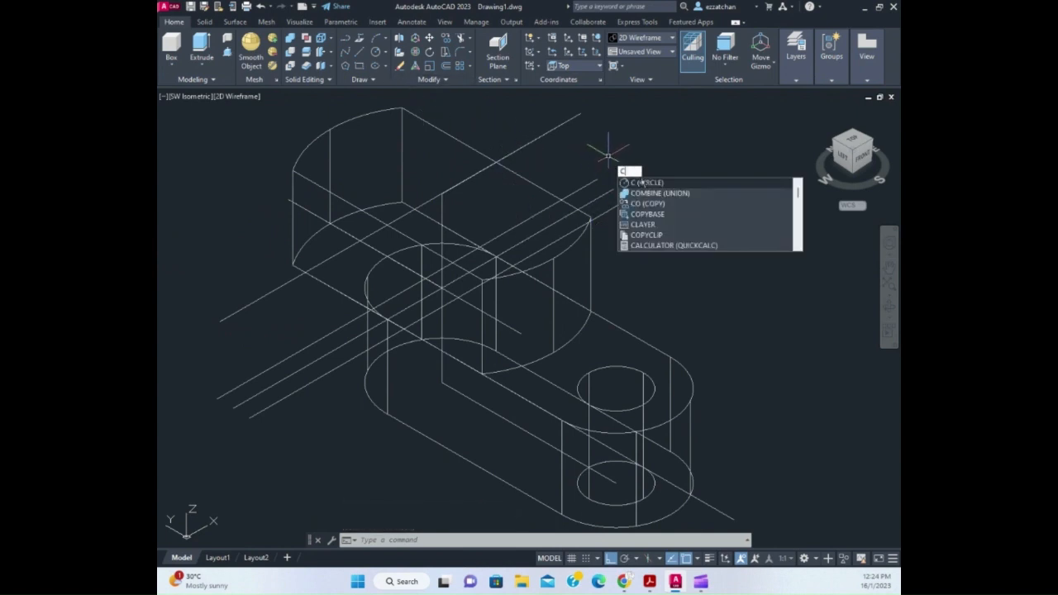
Draw a 30-diameter circle centred on the upper end of the vertical line, on the upper block's top face
click(643, 183)
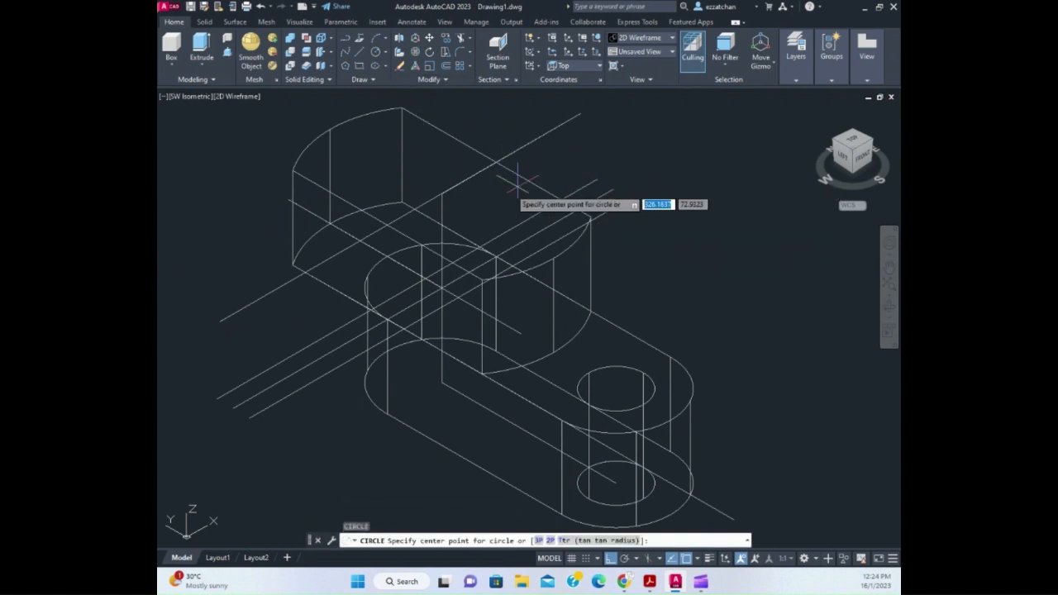
click(441, 193)
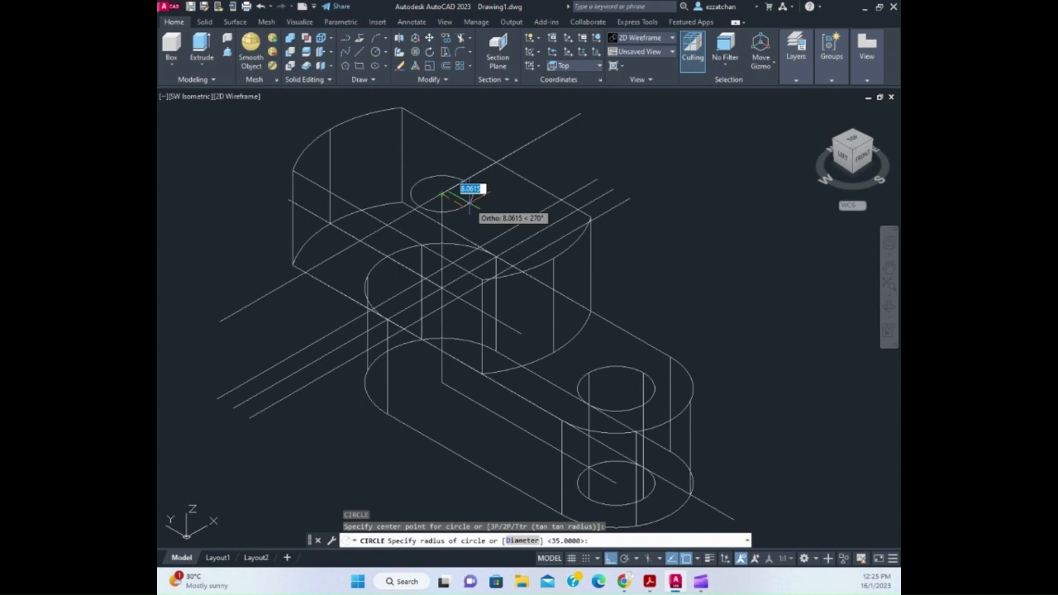
text(d)
key(Return)
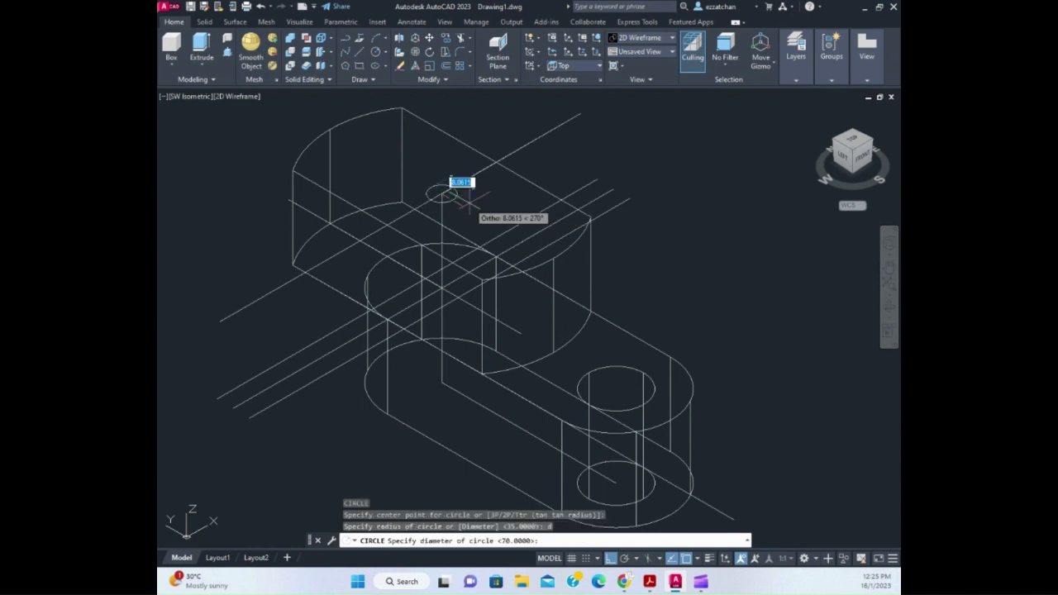
text(3)
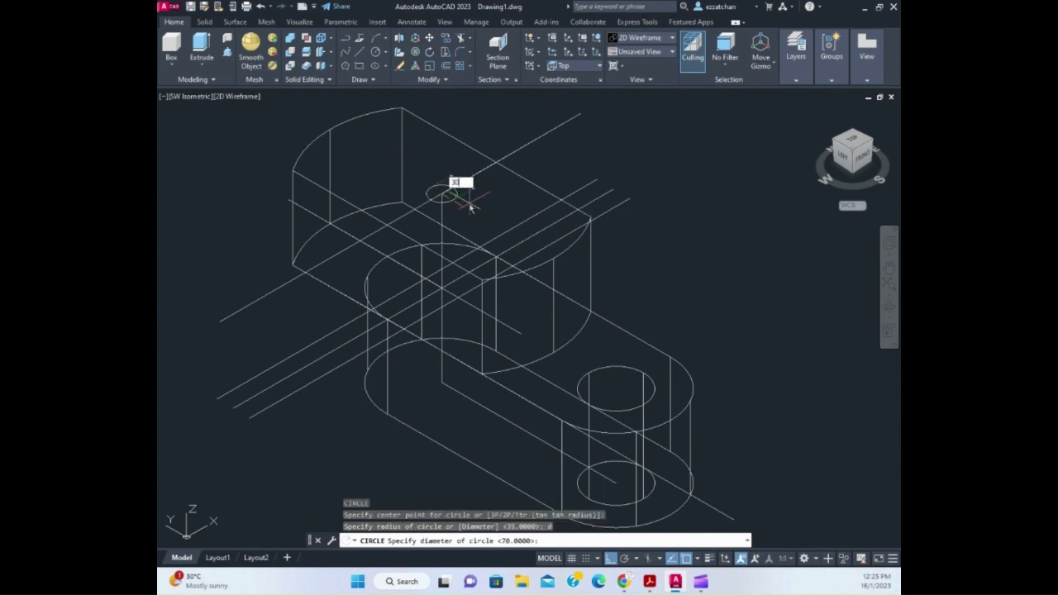
text(0)
key(Return)
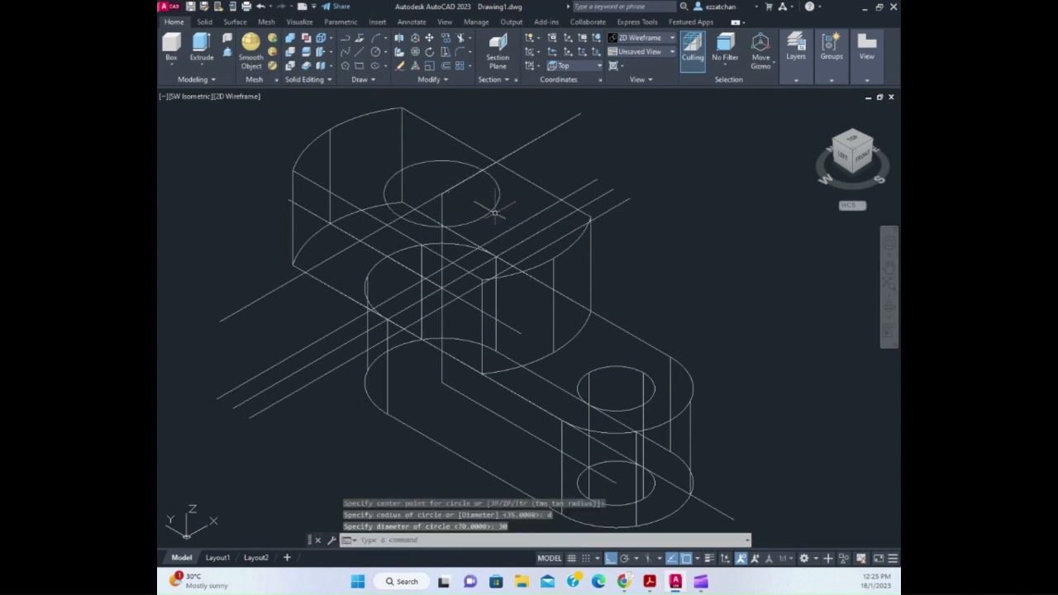
key(Escape)
key(Escape)
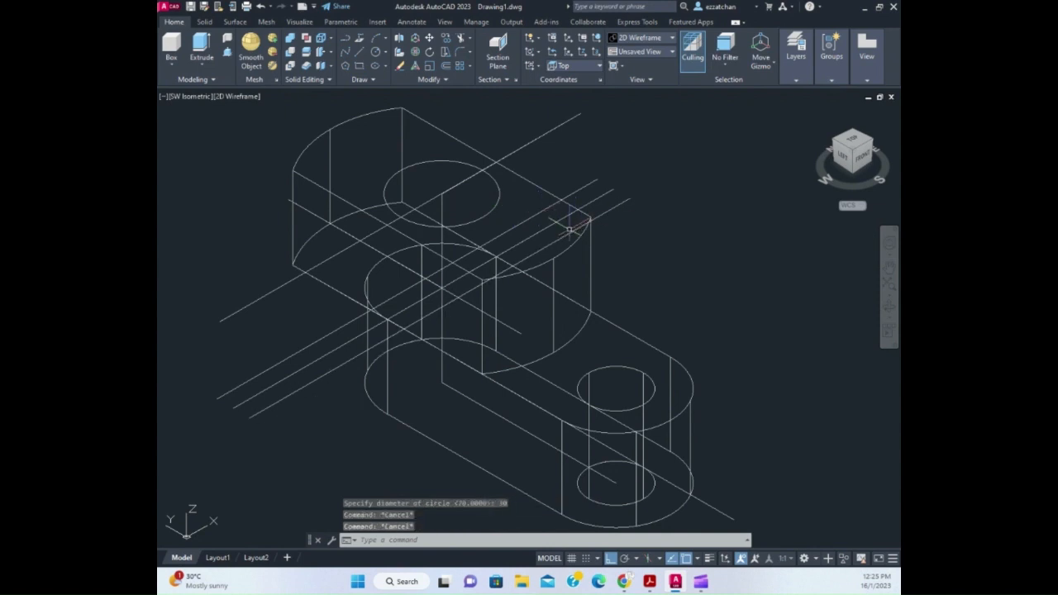
Display the model in the Shaded with edges visual style
click(241, 99)
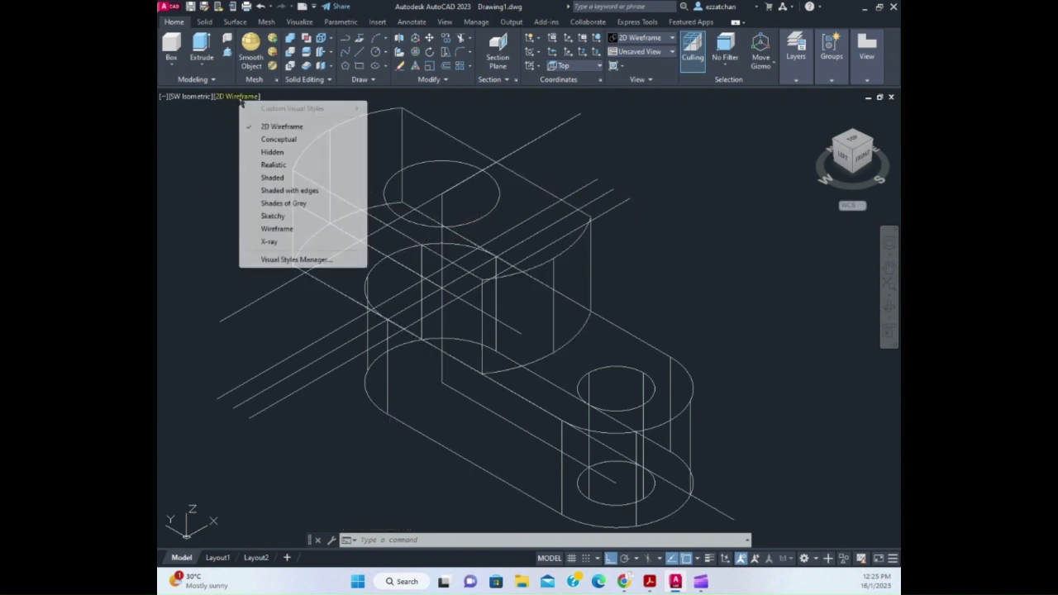
click(281, 190)
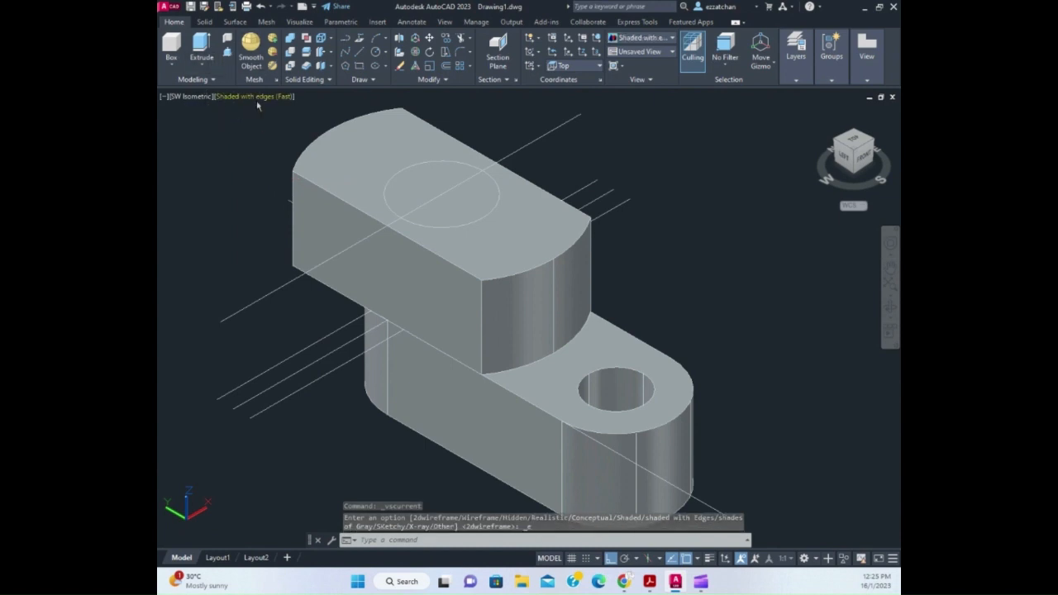
click(256, 98)
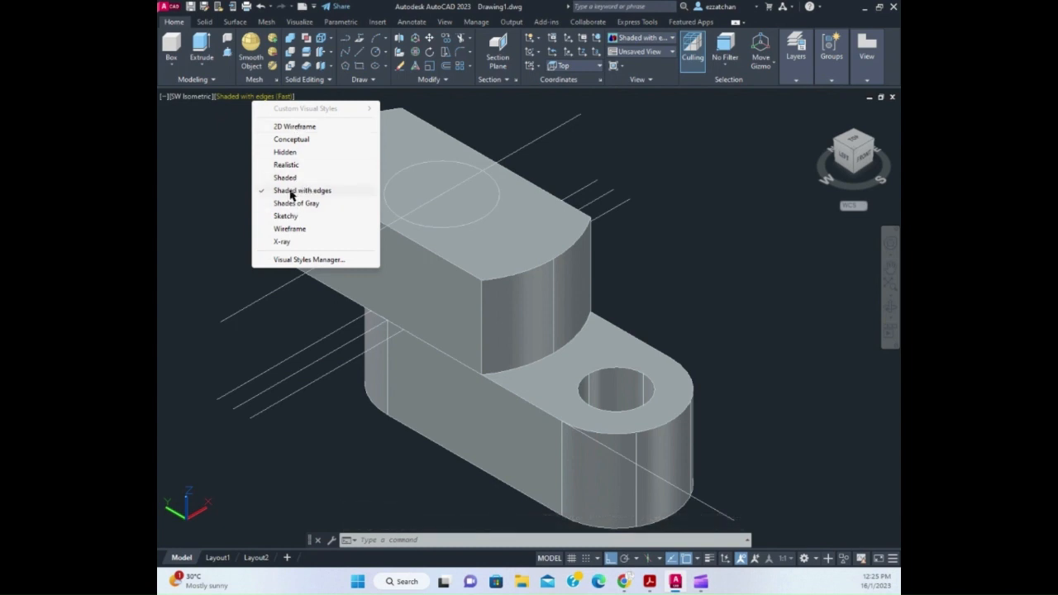
click(202, 101)
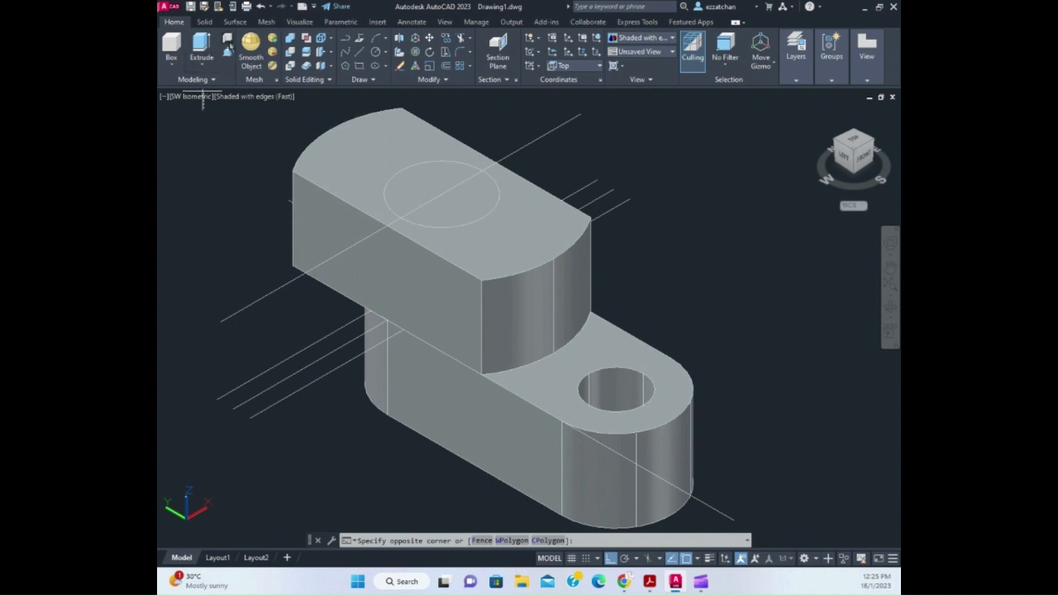
Erase the X-direction construction lines crossing the circle on the upper block's top face
click(227, 54)
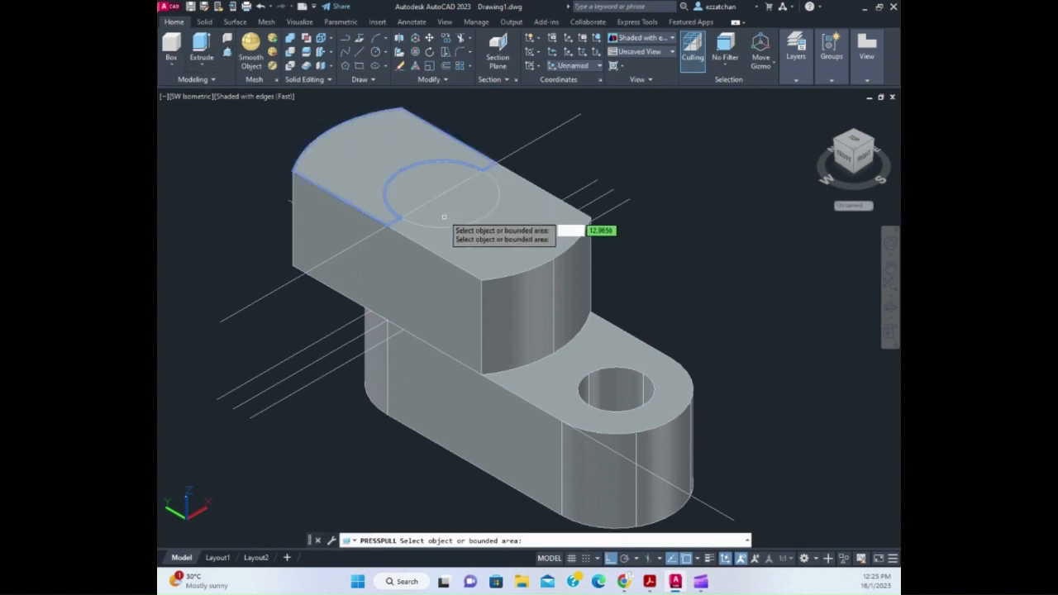
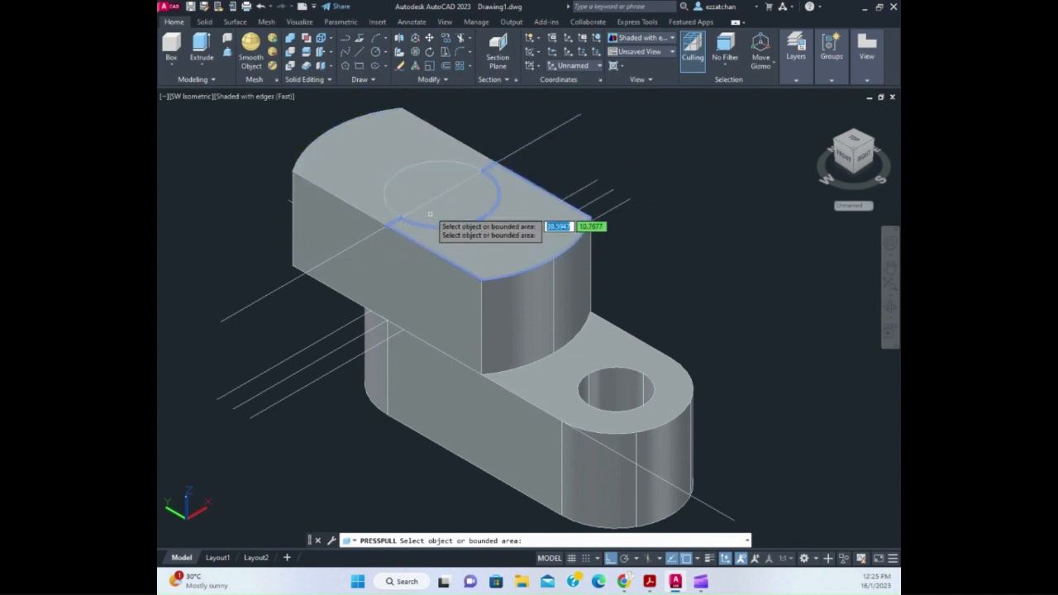
key(Escape)
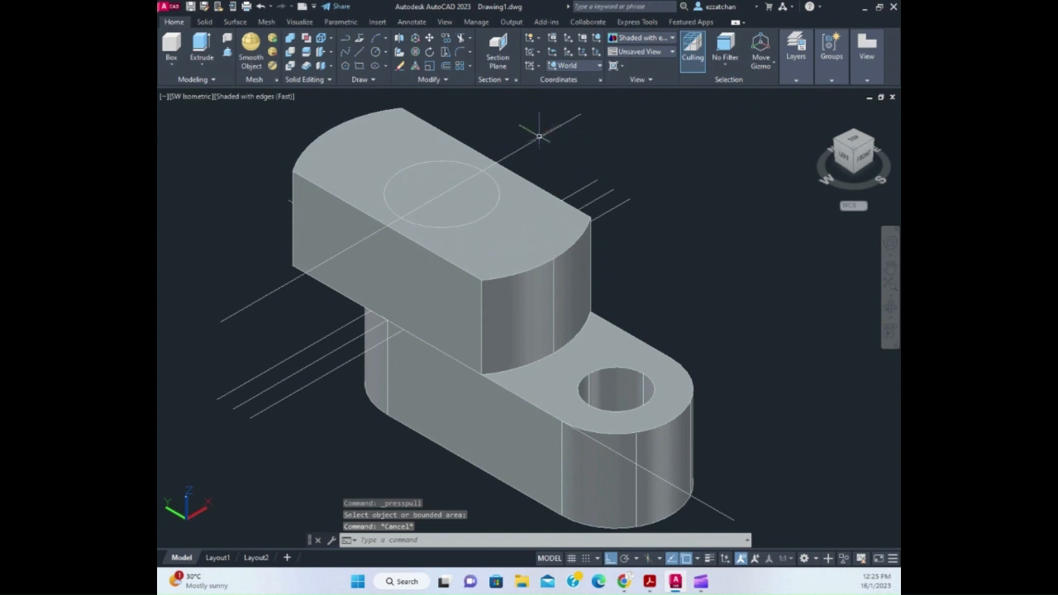
click(538, 138)
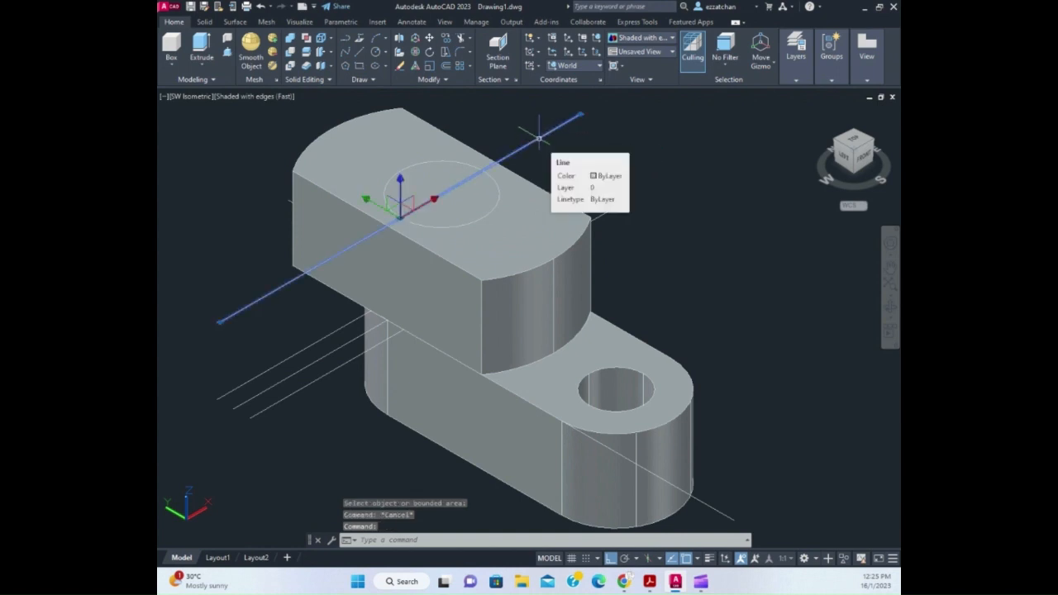
key(Delete)
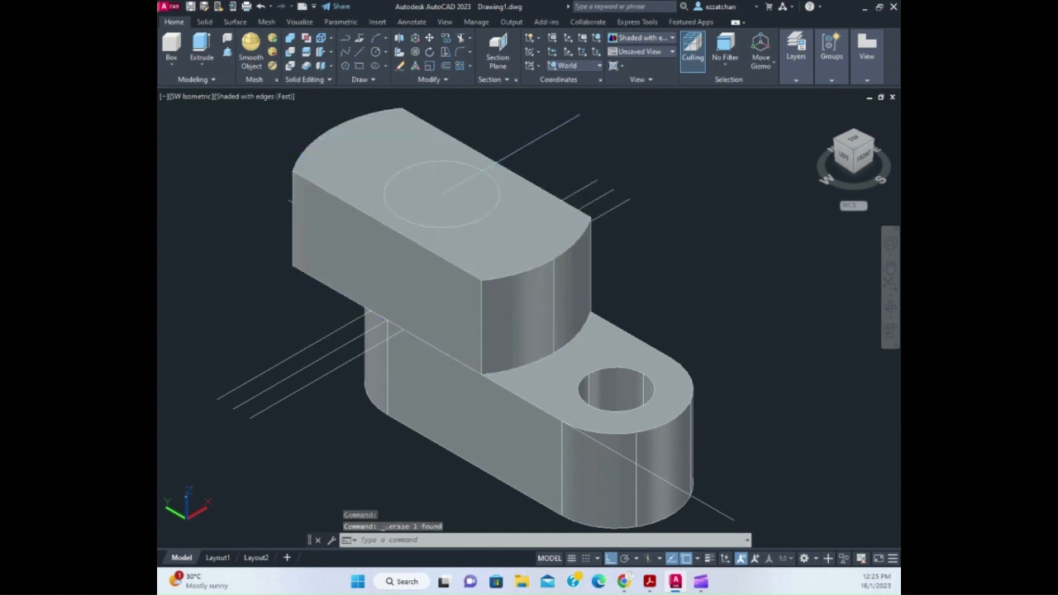
Presspull the circular area on the top face down through the upper block to cut the 30-diameter hole
click(228, 52)
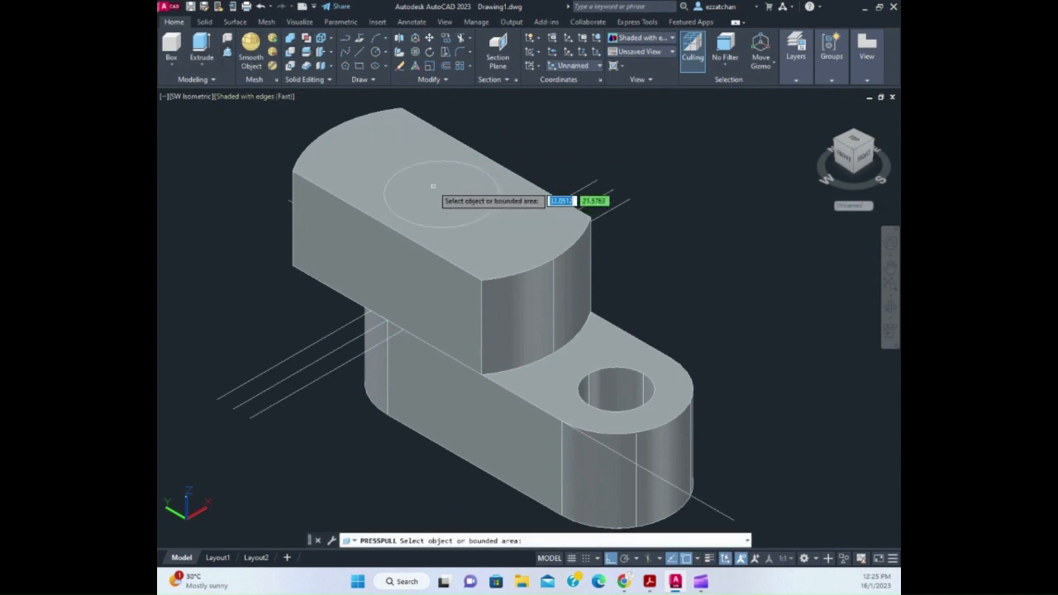
click(437, 195)
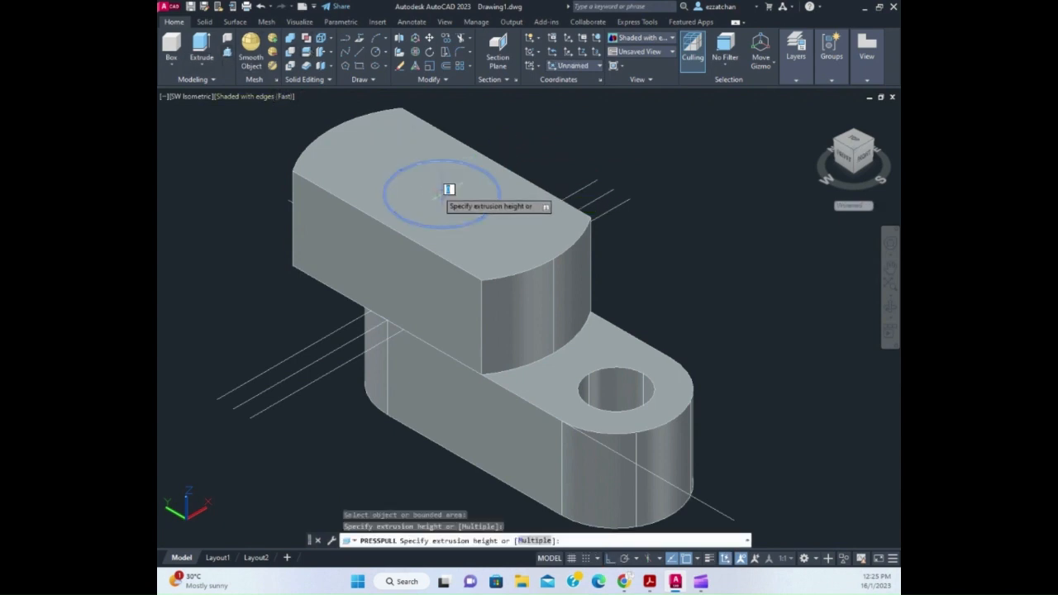
click(382, 495)
key(Return)
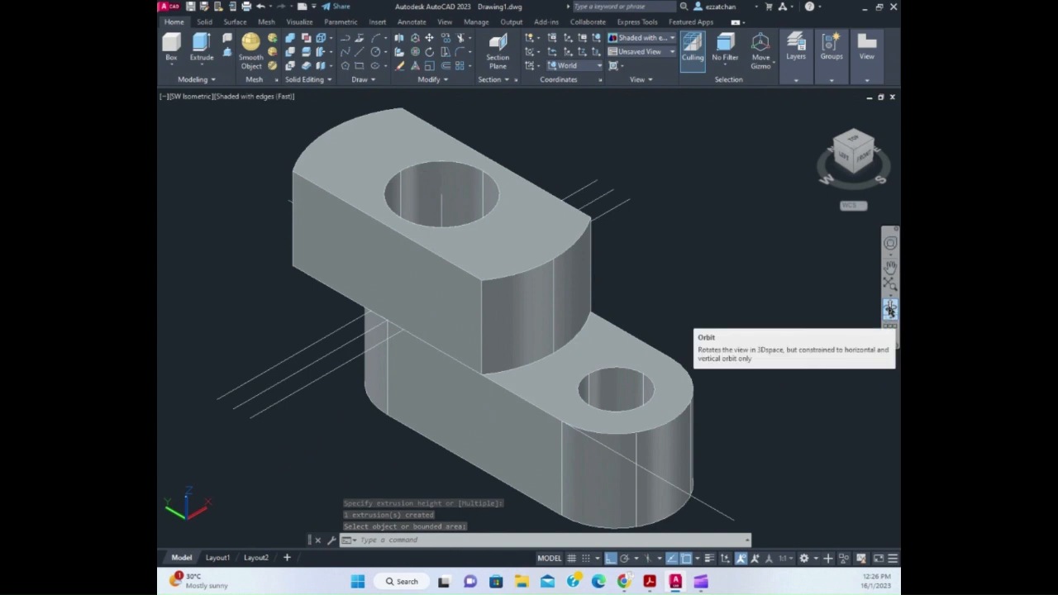
Orbit the model slightly to inspect both holes, and restore the SW Isometric view
click(890, 312)
drag(582, 372, 541, 343)
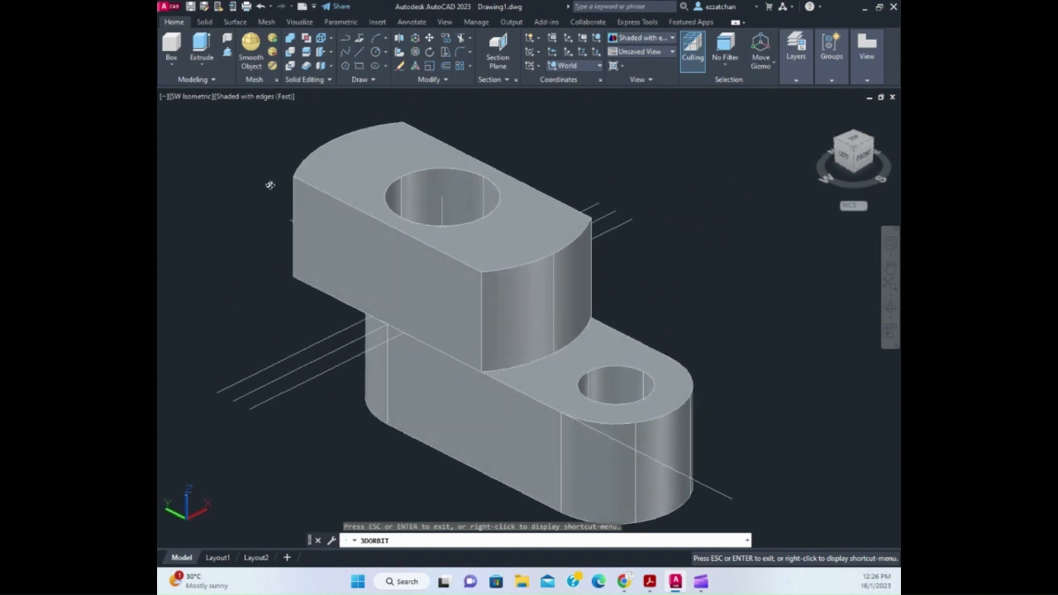
key(Escape)
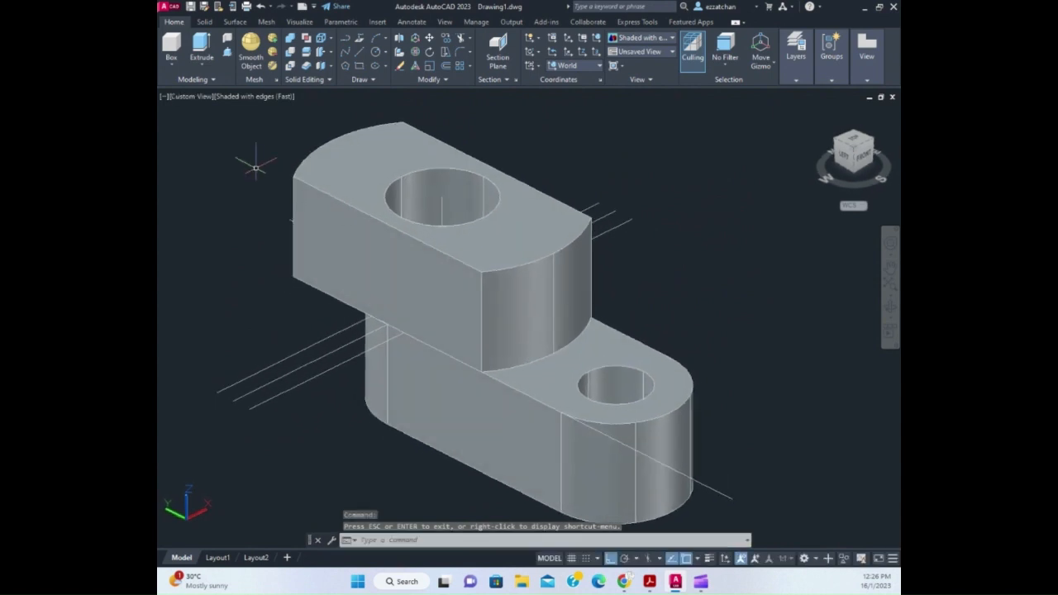
click(191, 97)
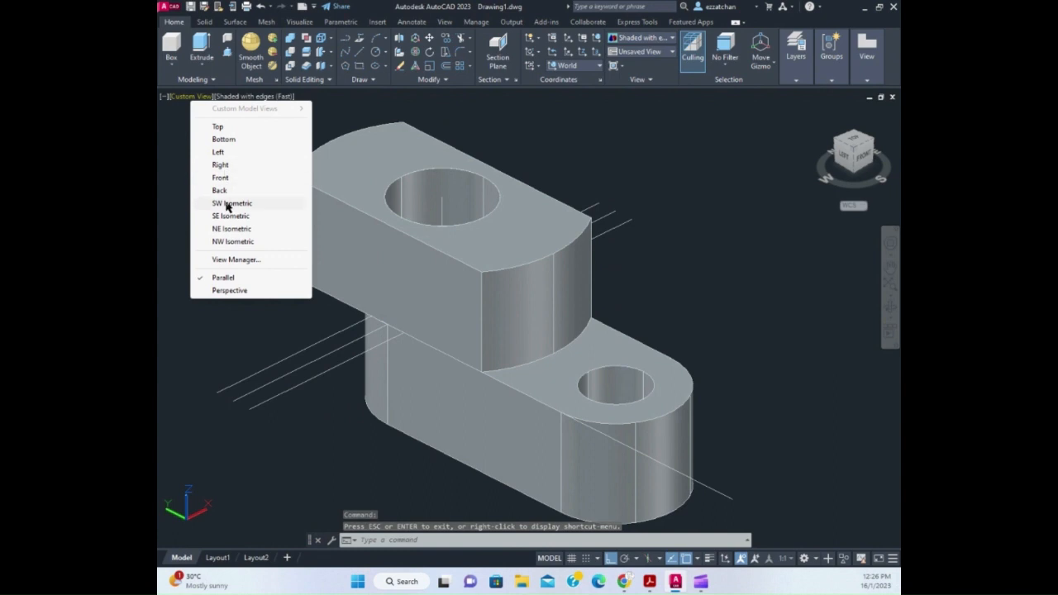
click(227, 204)
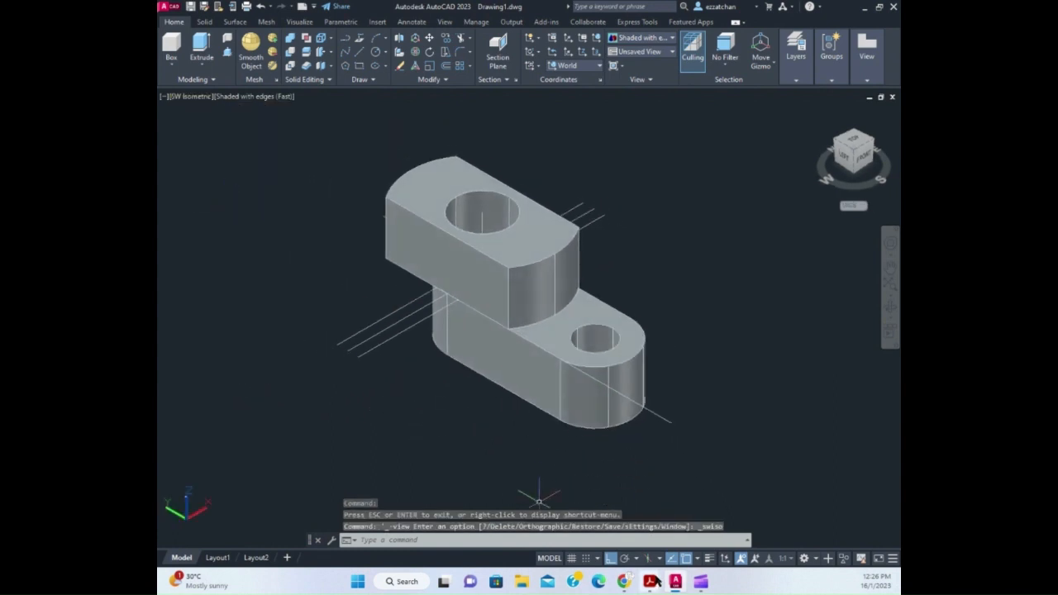
Check Figure 1 in the assignment PDF, and back in AutoCAD draw an X-direction line through the hole's centre across the upper block's top face
click(652, 582)
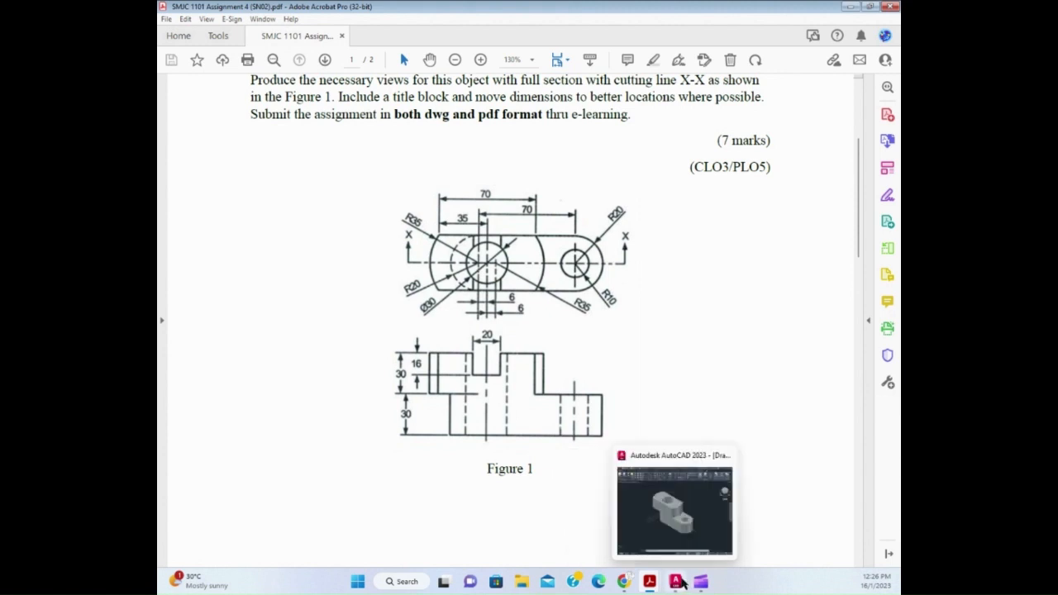
click(677, 581)
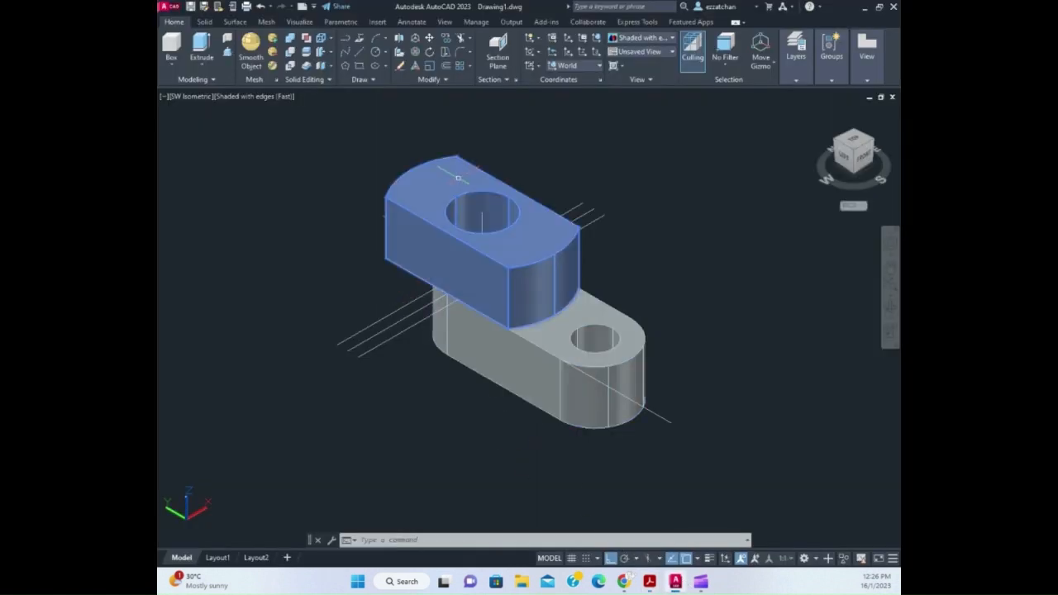
click(358, 55)
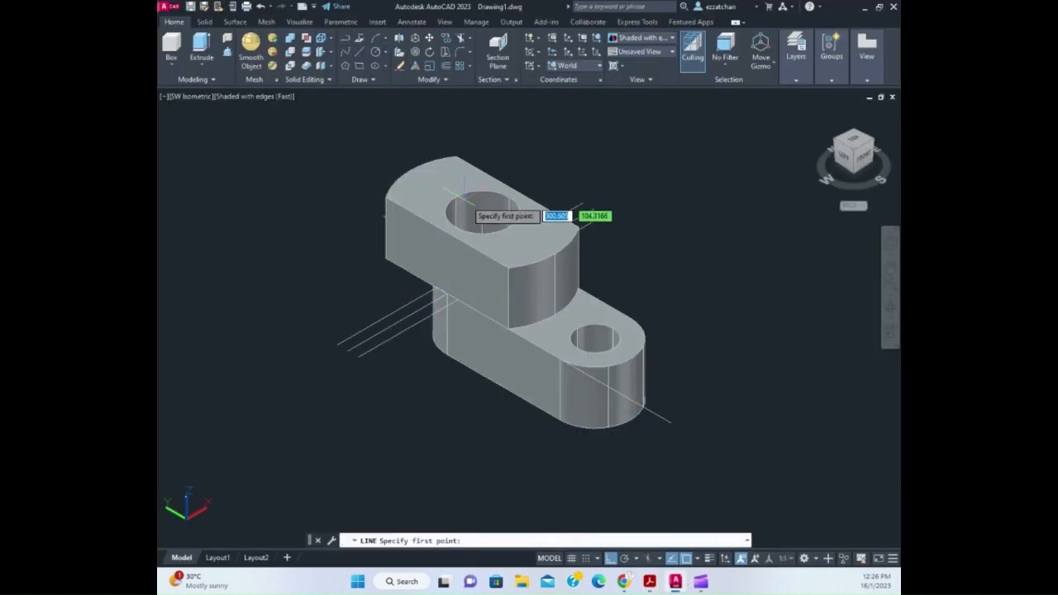
click(481, 213)
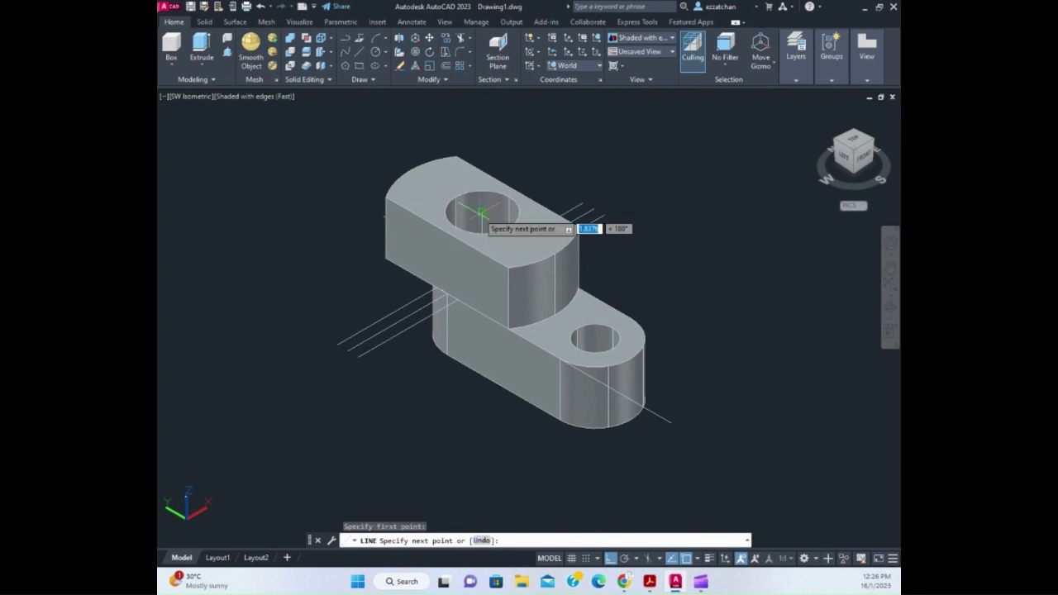
click(362, 281)
click(616, 140)
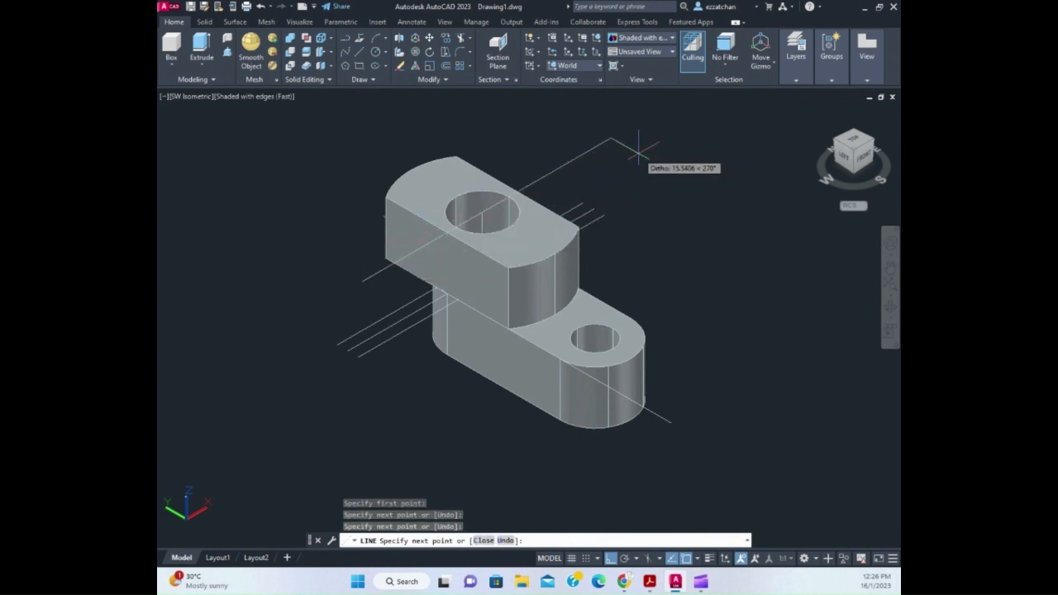
key(Escape)
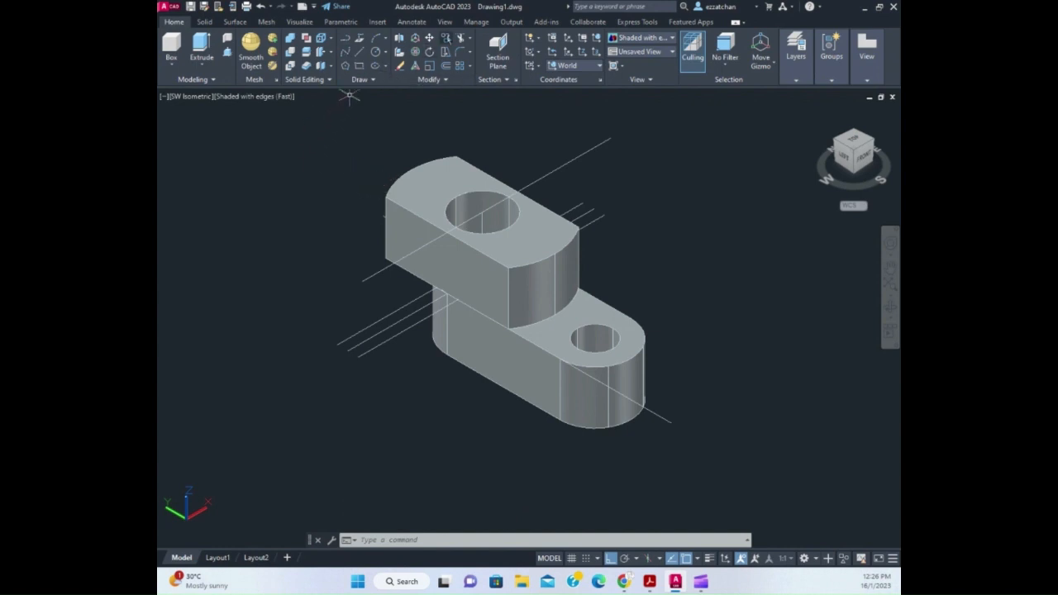
Copy the line through the hole's centre 10 to each side in the Y direction to mark the 20-wide slot
click(445, 38)
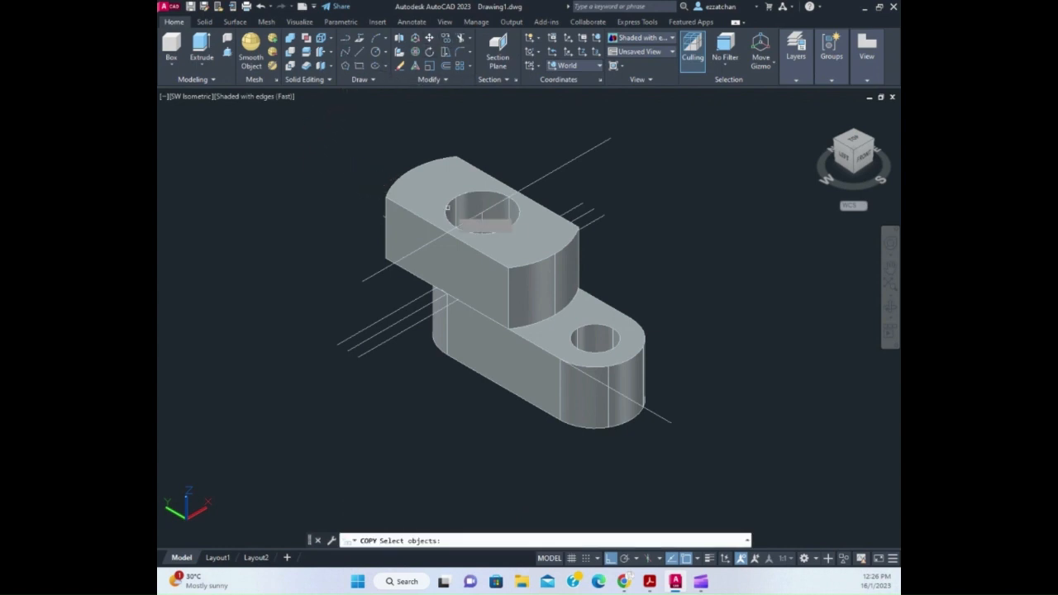
click(492, 205)
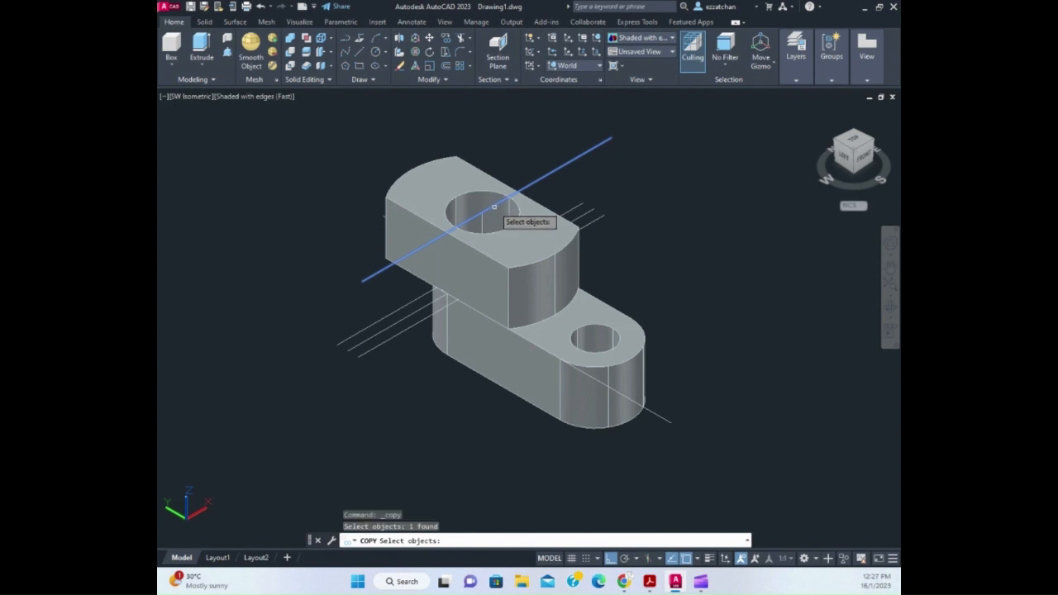
key(Return)
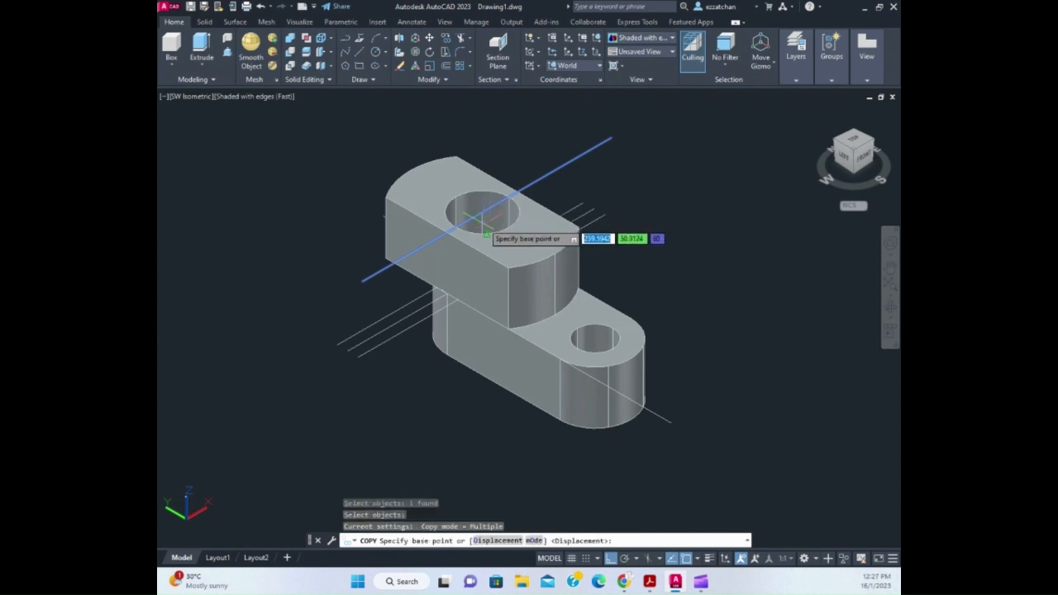
click(480, 214)
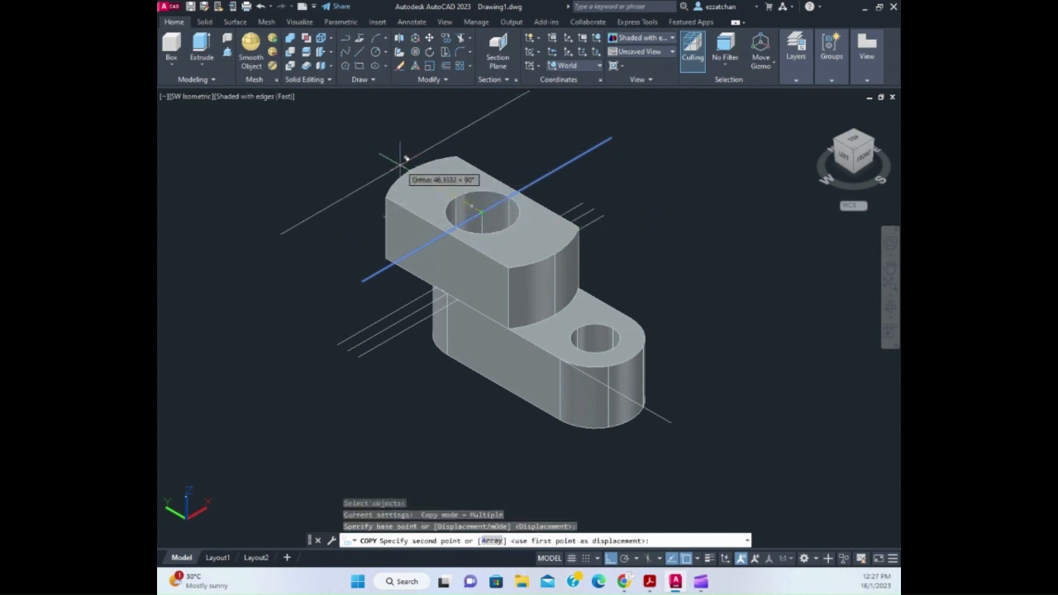
text(10)
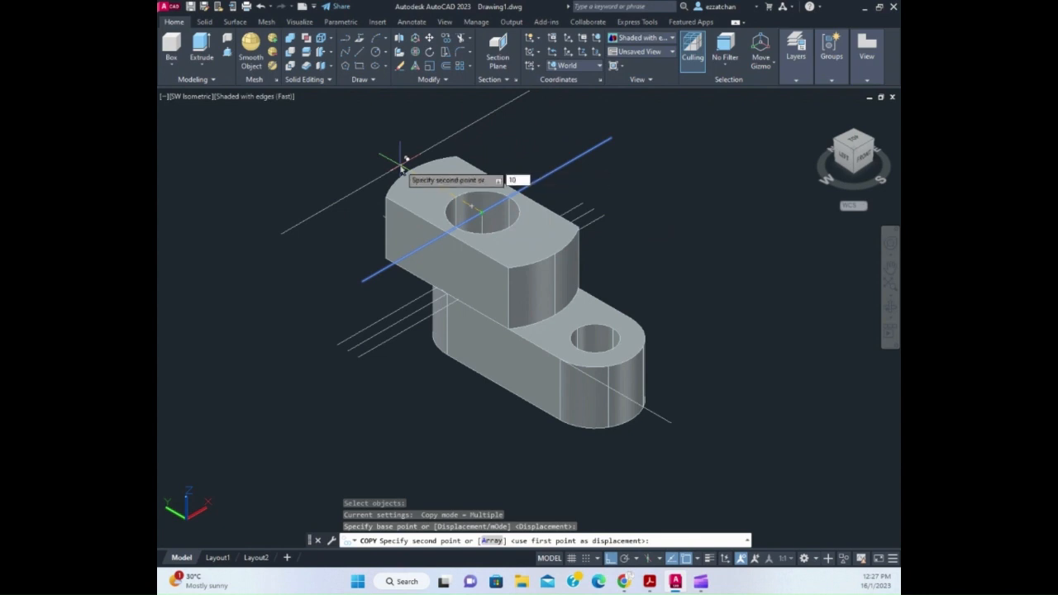
key(Return)
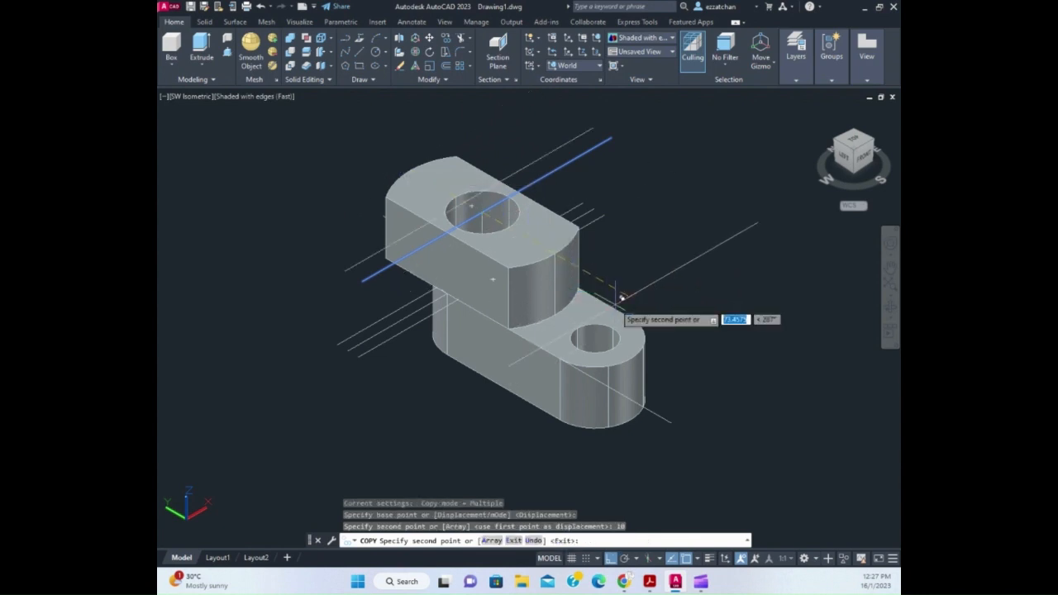
text(10)
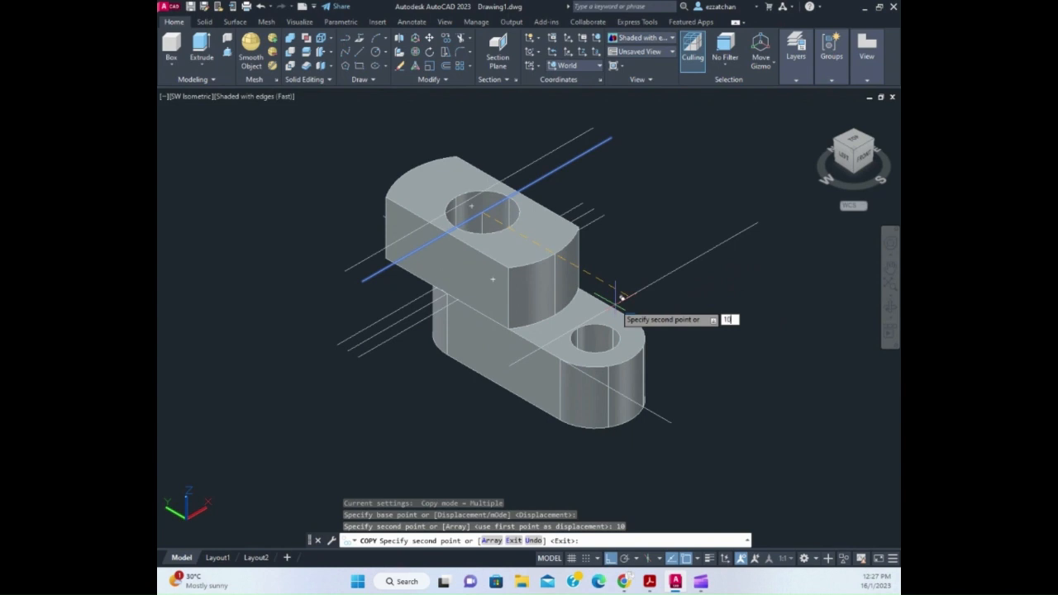
key(Return)
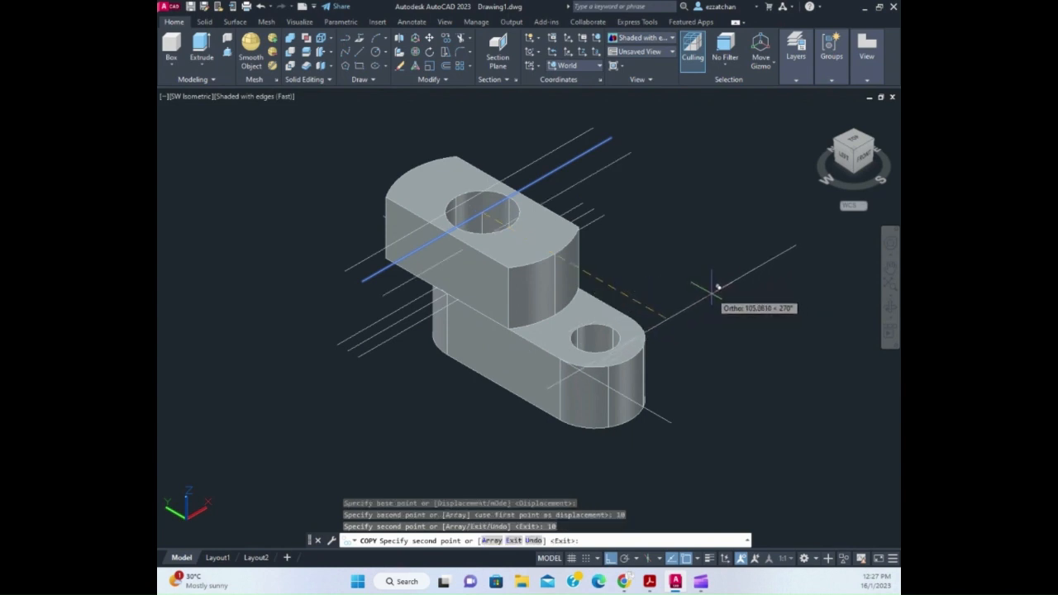
key(Escape)
key(Escape)
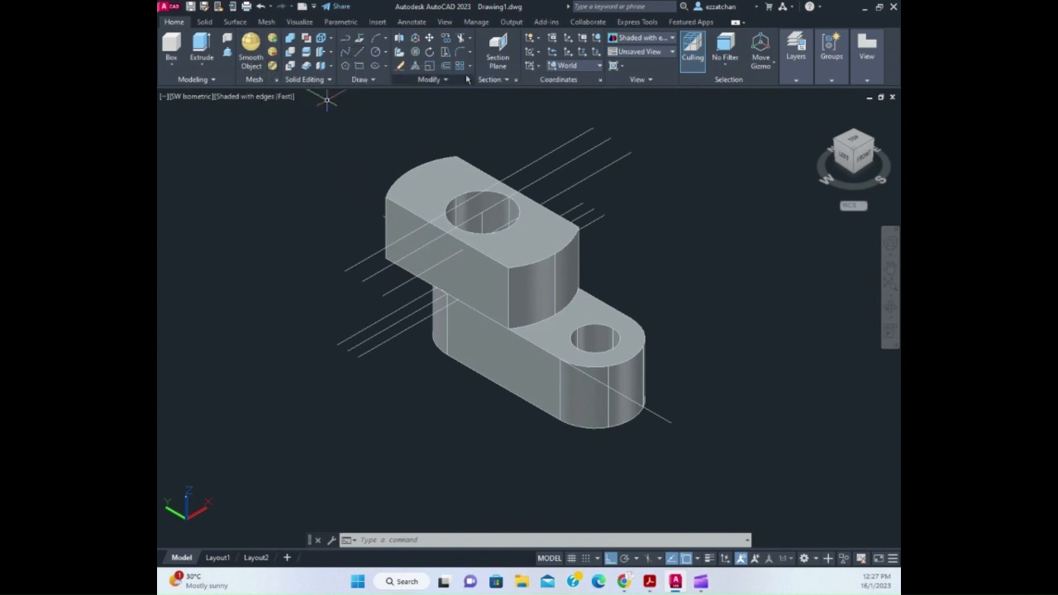
Set the UCS to Left and draw a line along the top edge of the upper block's flat side face
click(574, 68)
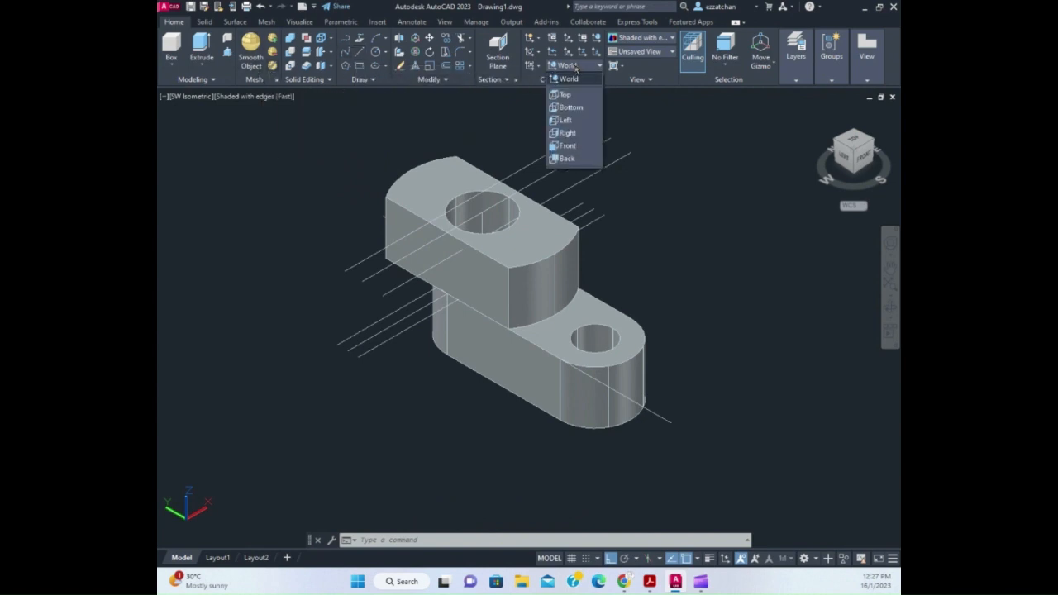
click(564, 117)
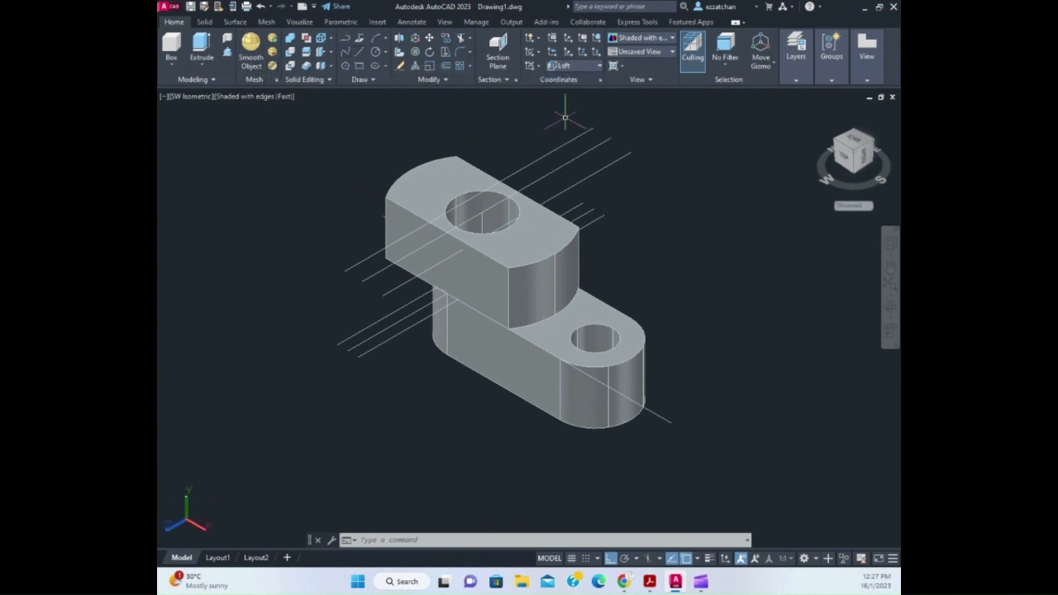
click(358, 51)
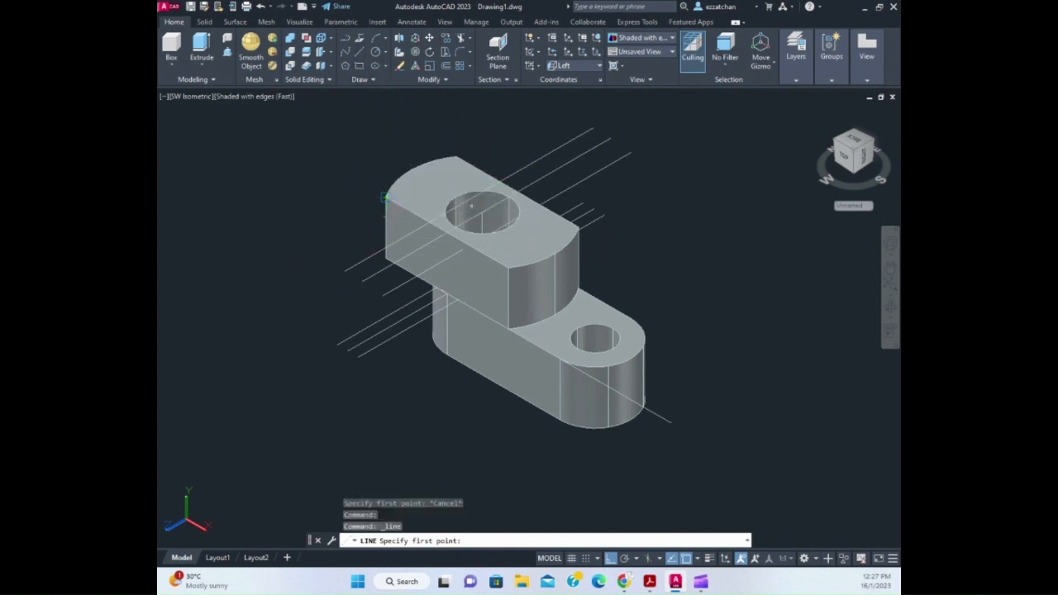
click(386, 197)
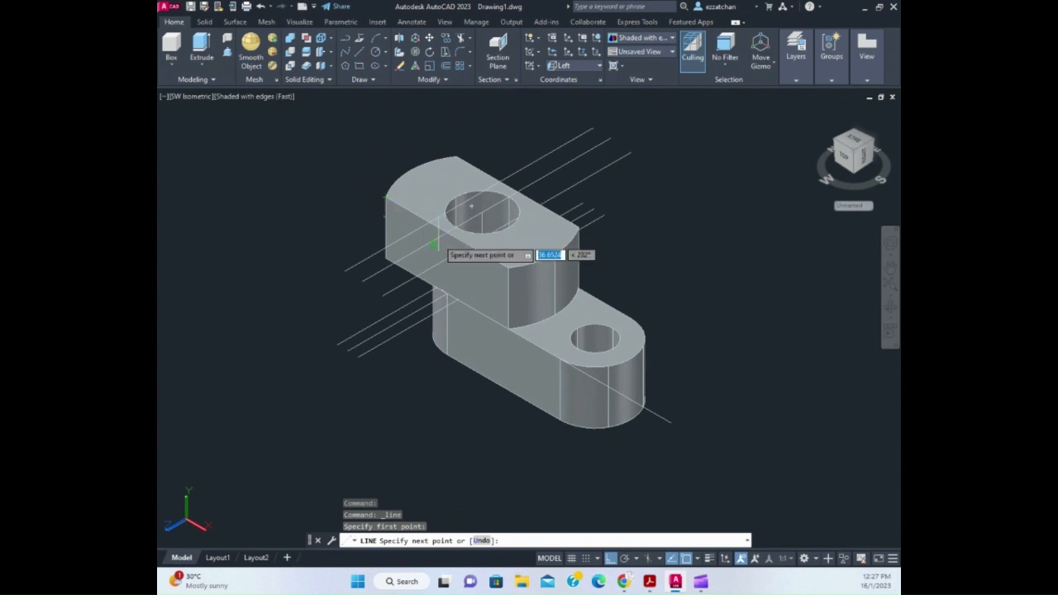
click(508, 269)
key(Return)
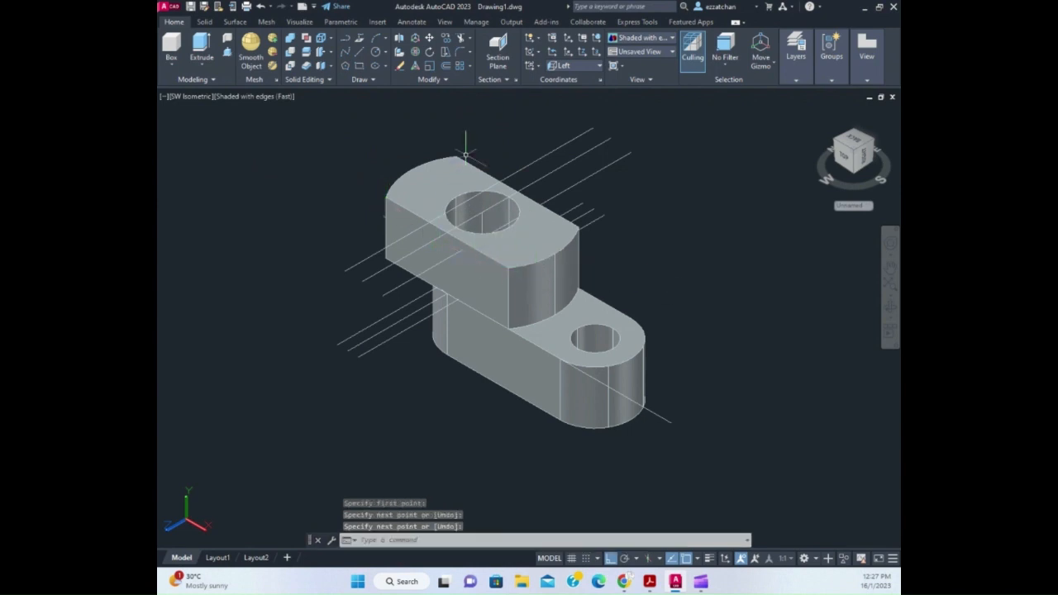
Try to draw a 16-long line down the upper block's side face from where a slot line crosses the top edge
click(358, 53)
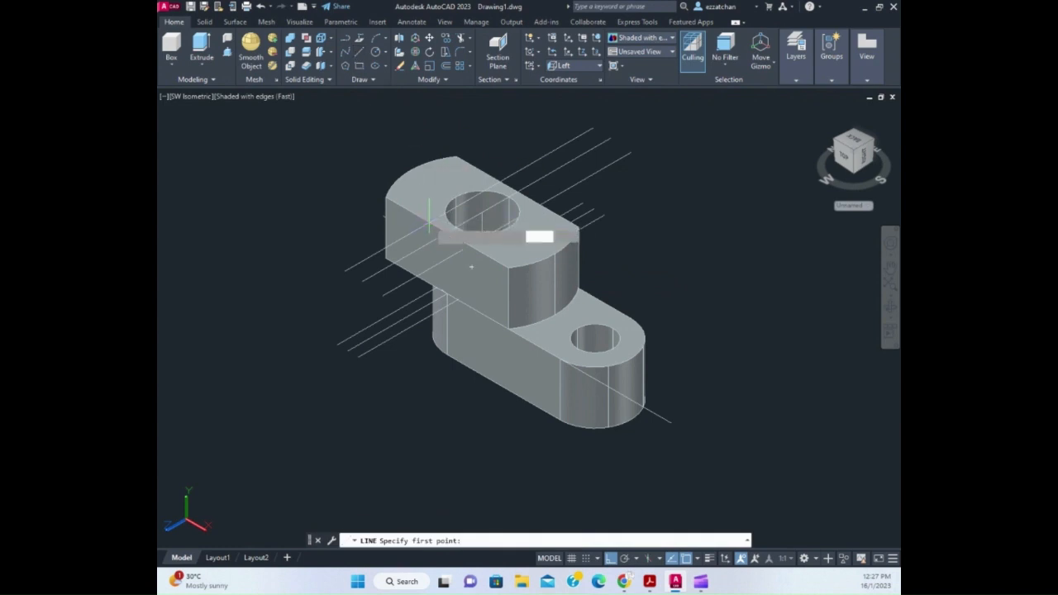
click(429, 221)
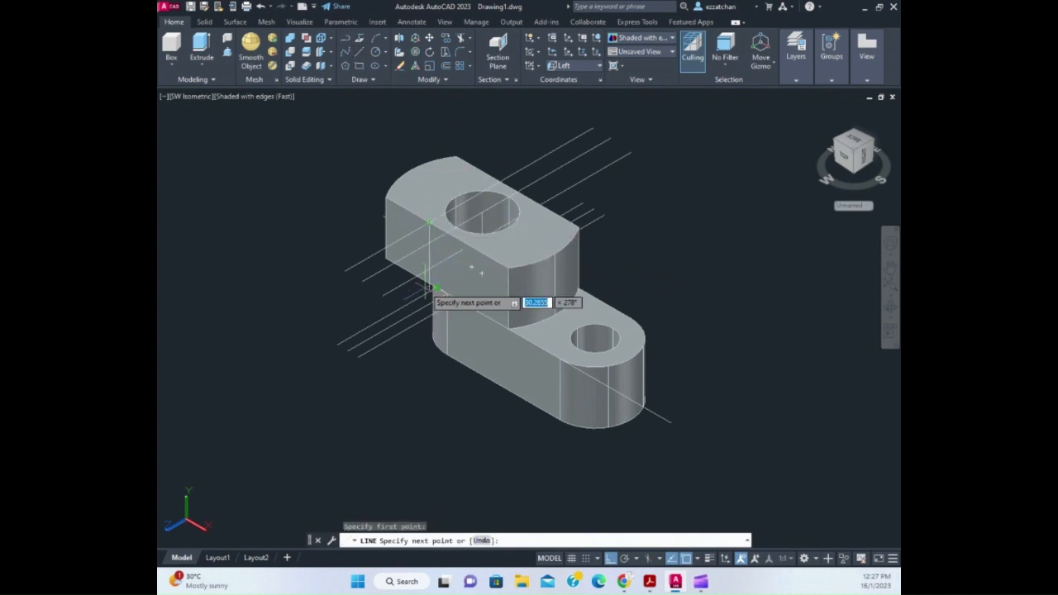
text(1)
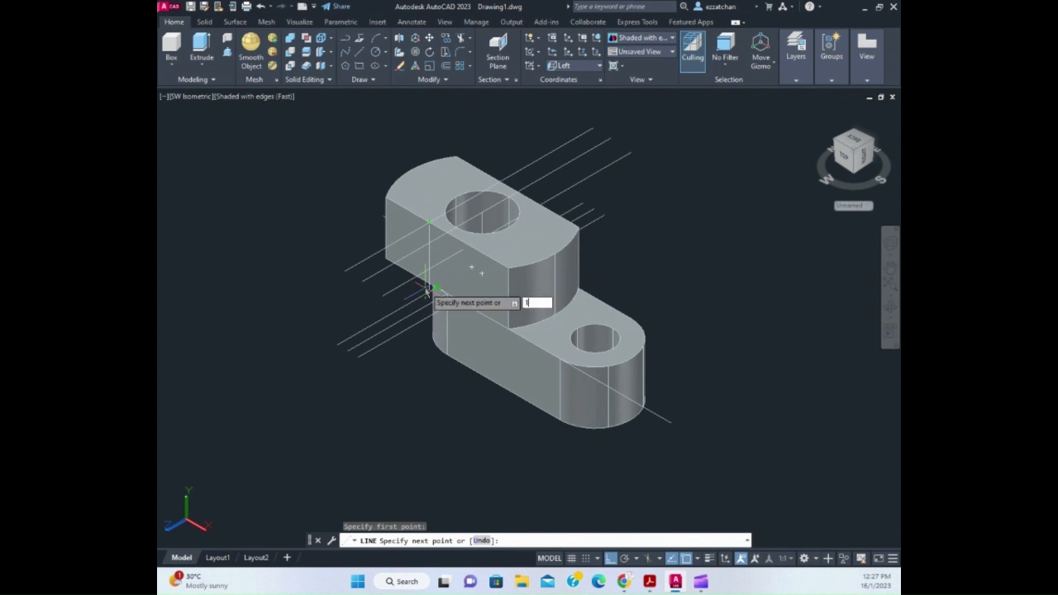
text(6)
key(Return)
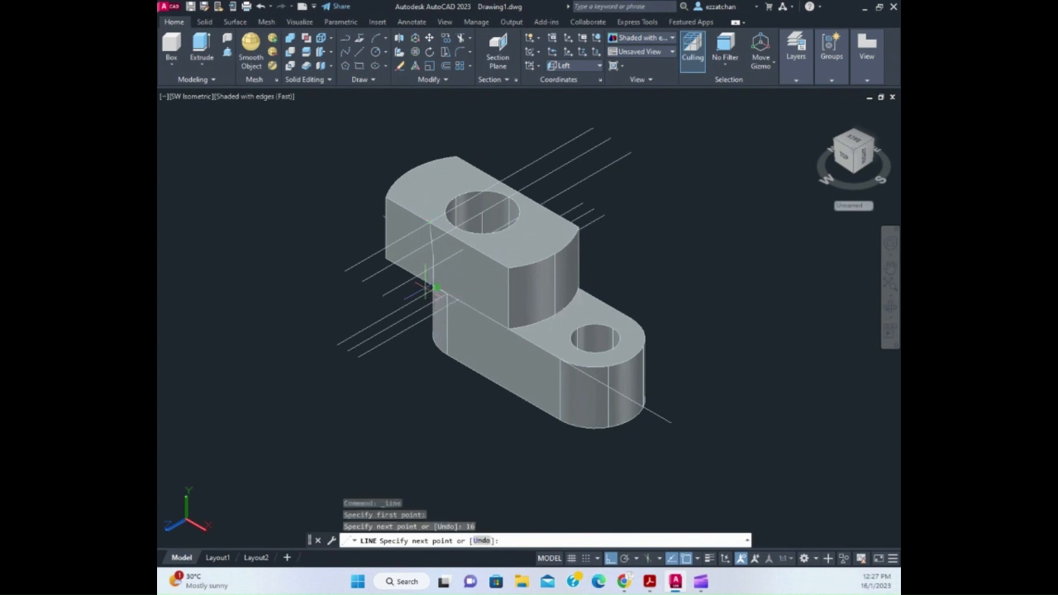
key(Escape)
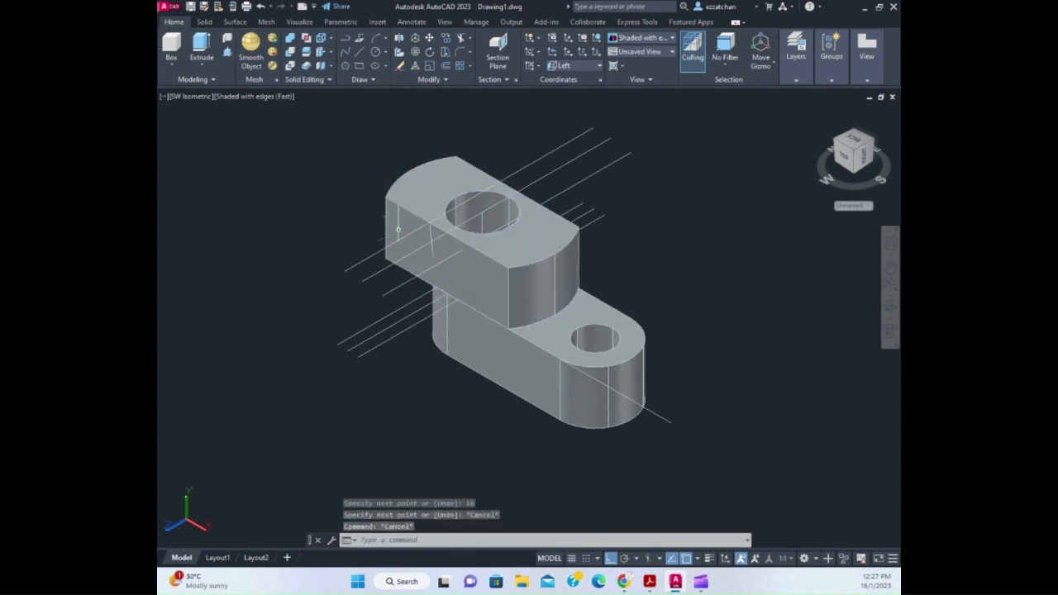
Erase the slanted 16-long line on the upper block's side face
click(432, 233)
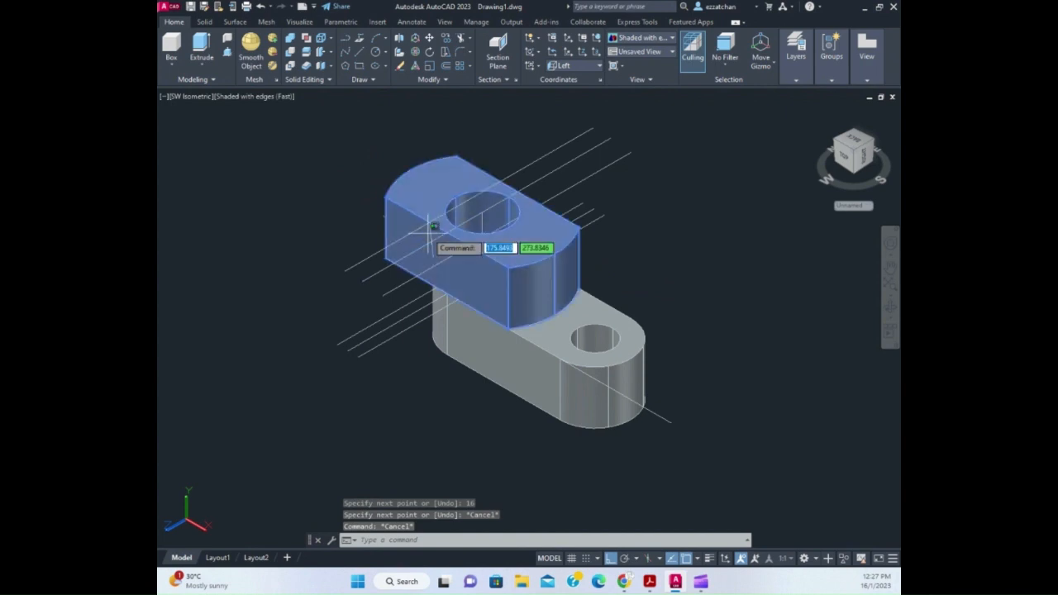
key(Escape)
key(Escape)
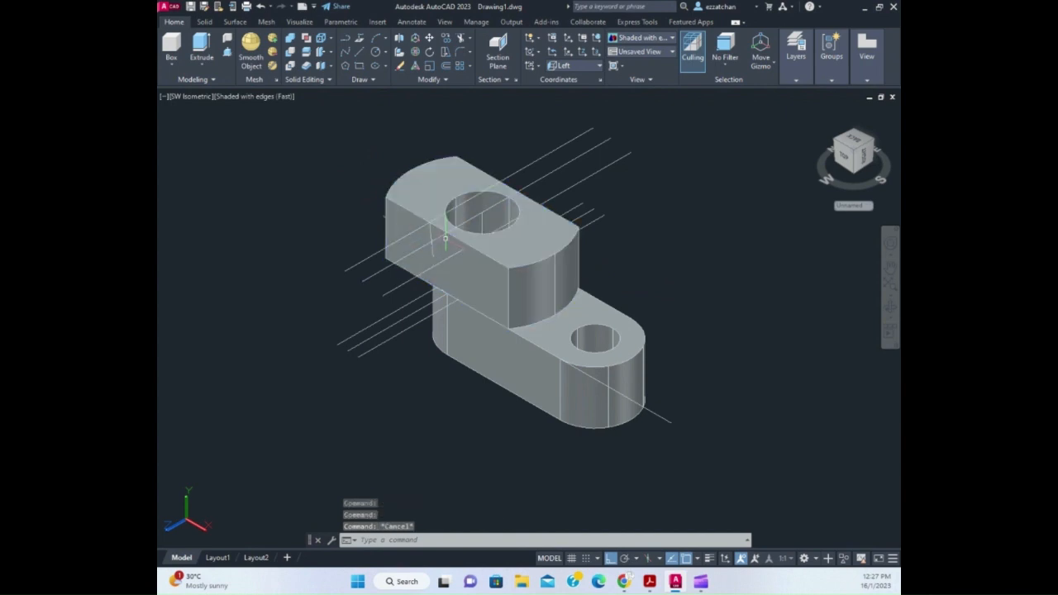
click(431, 235)
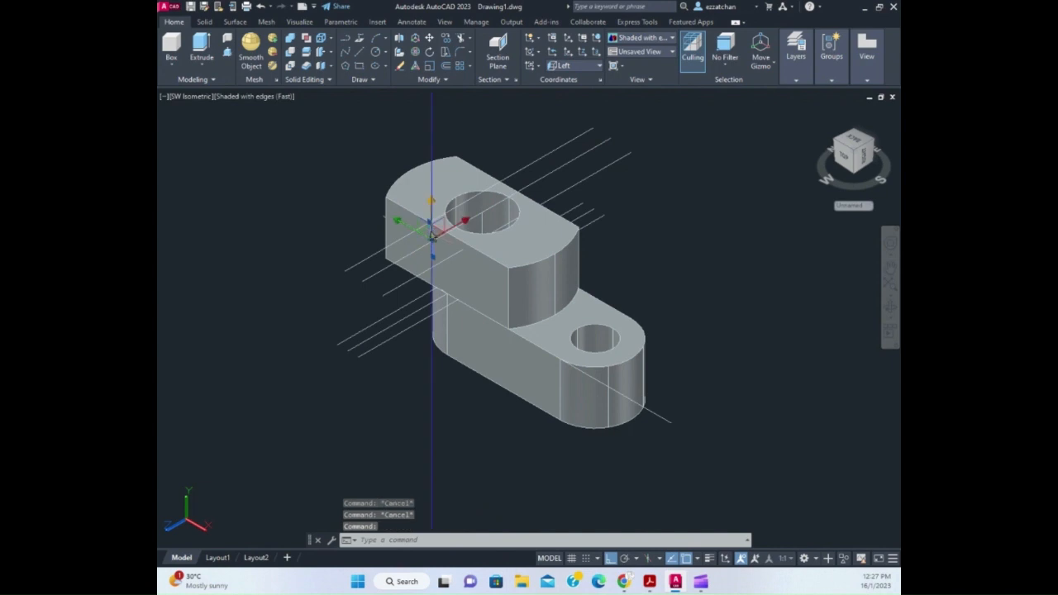
key(Delete)
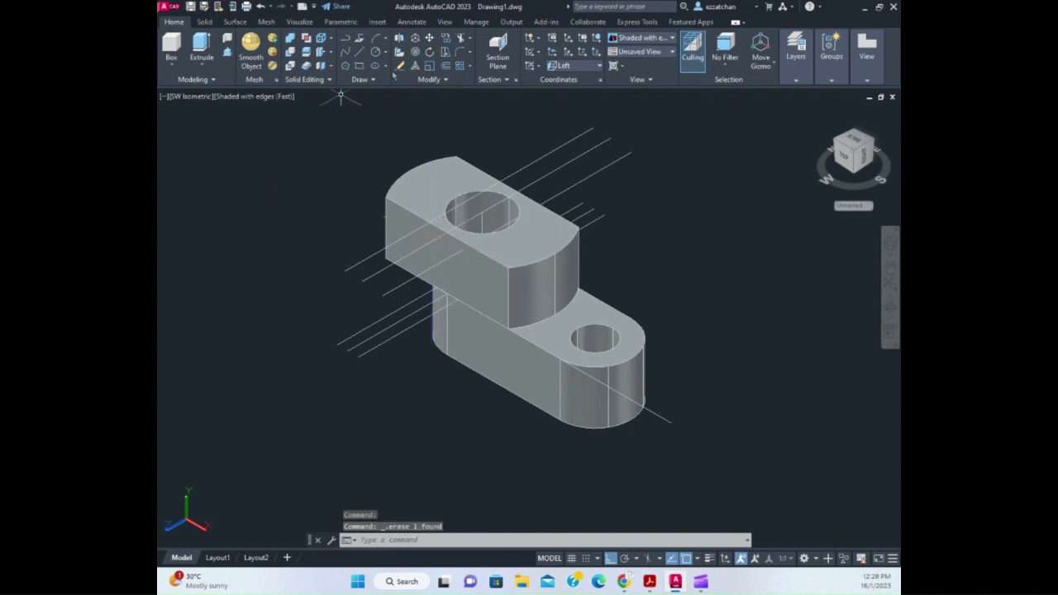
Draw a closed 20-wide, 16-high rectangle of lines on the upper block's side face, starting where the slot line meets the top edge
click(345, 39)
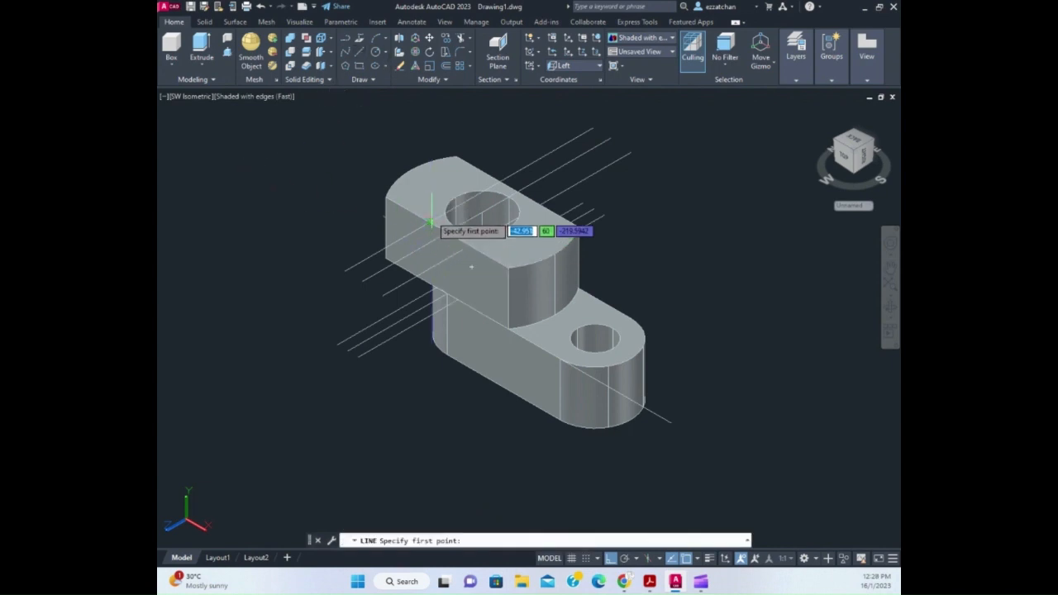
click(428, 221)
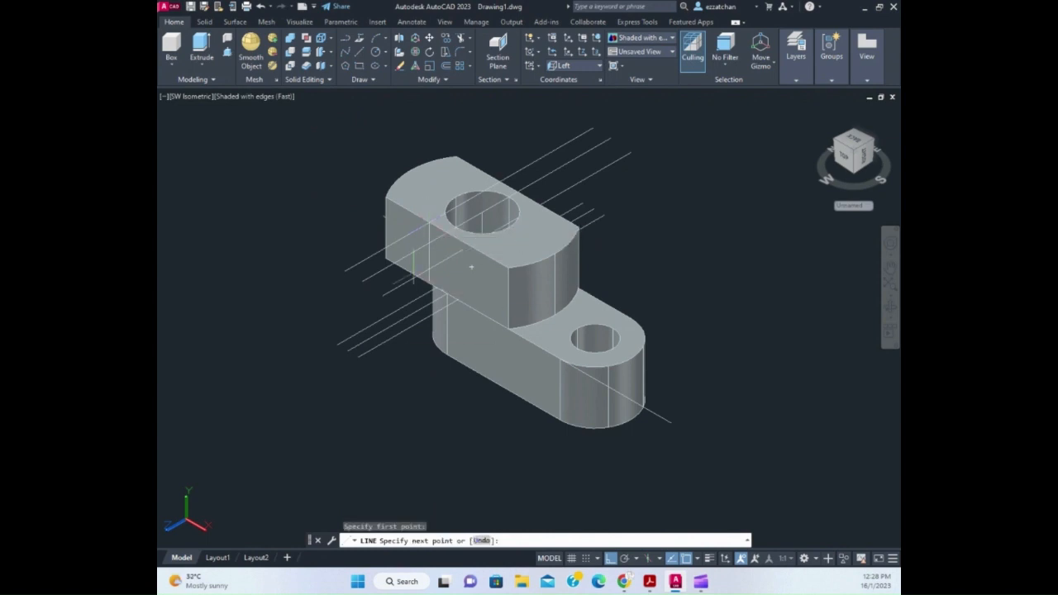
text(16)
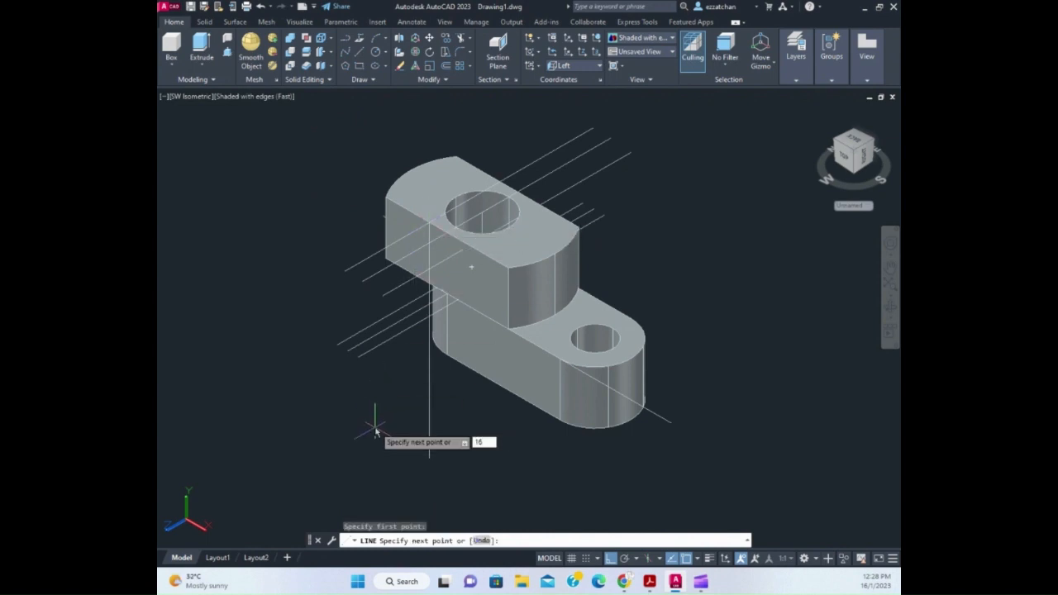
key(Return)
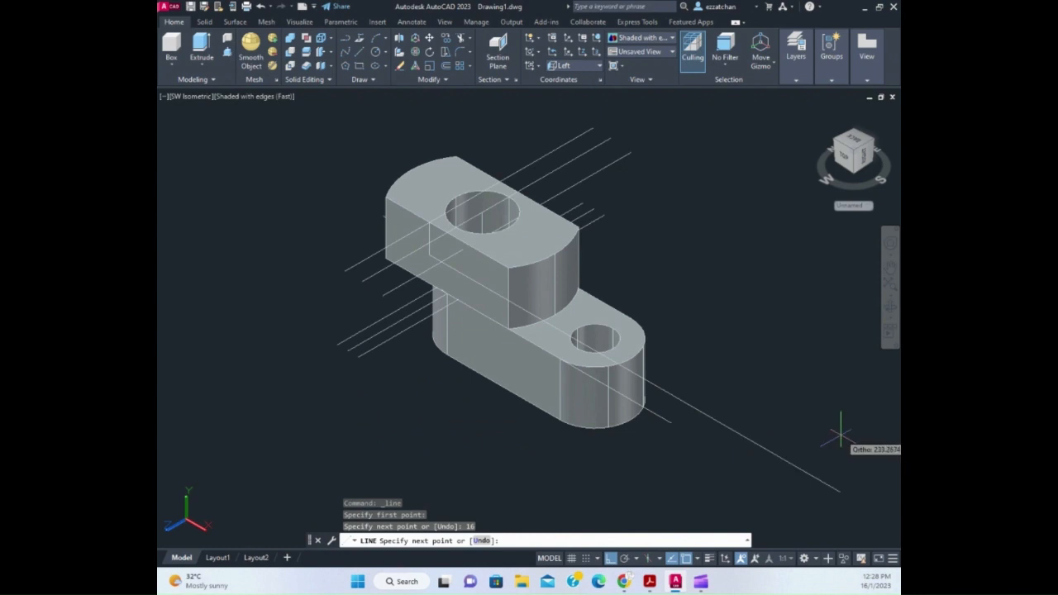
text(20)
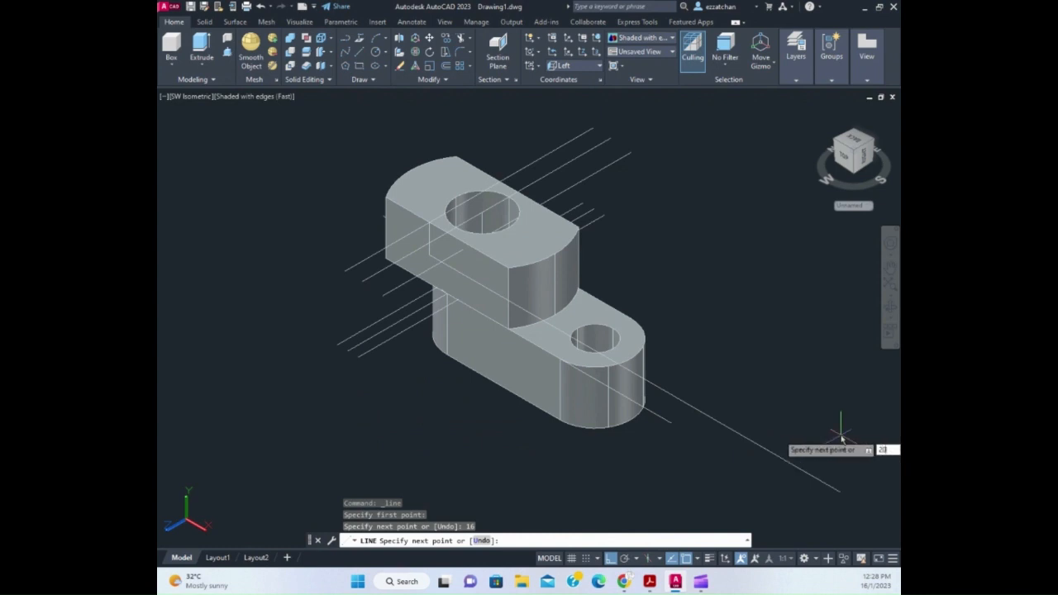
key(Return)
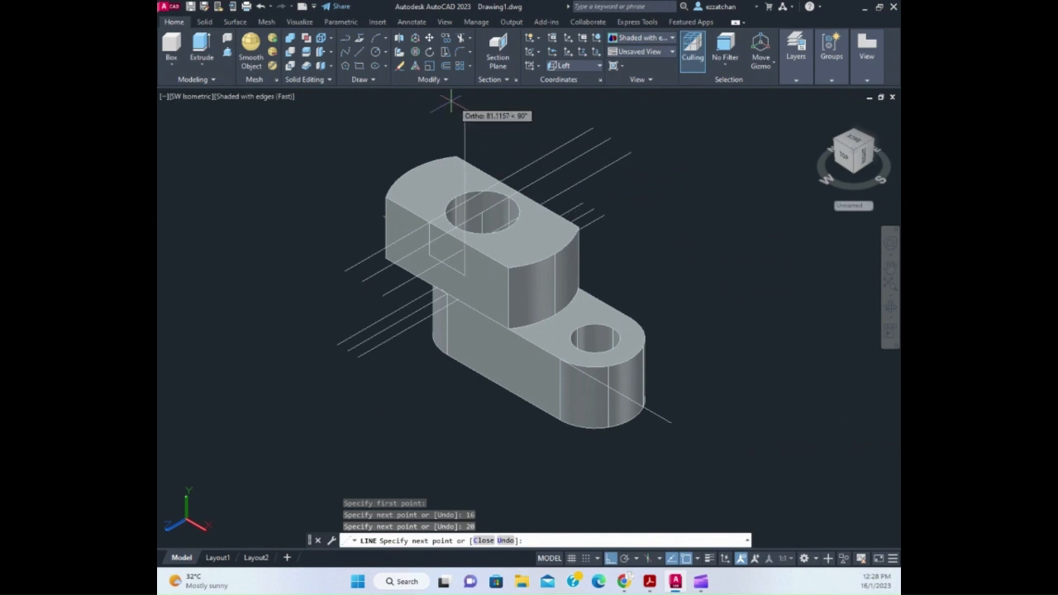
text(1)
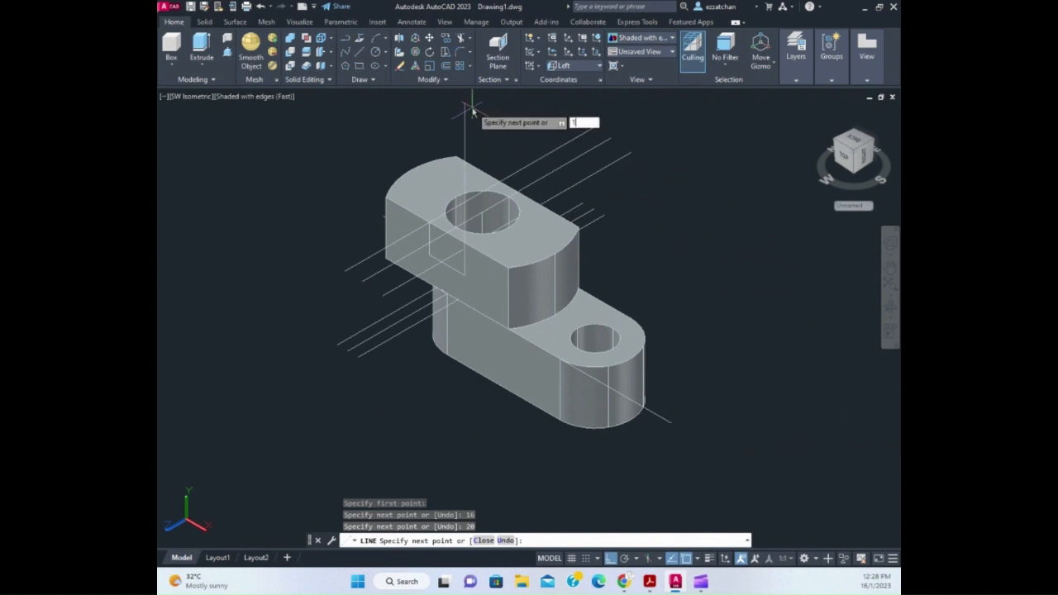
text(6)
key(Return)
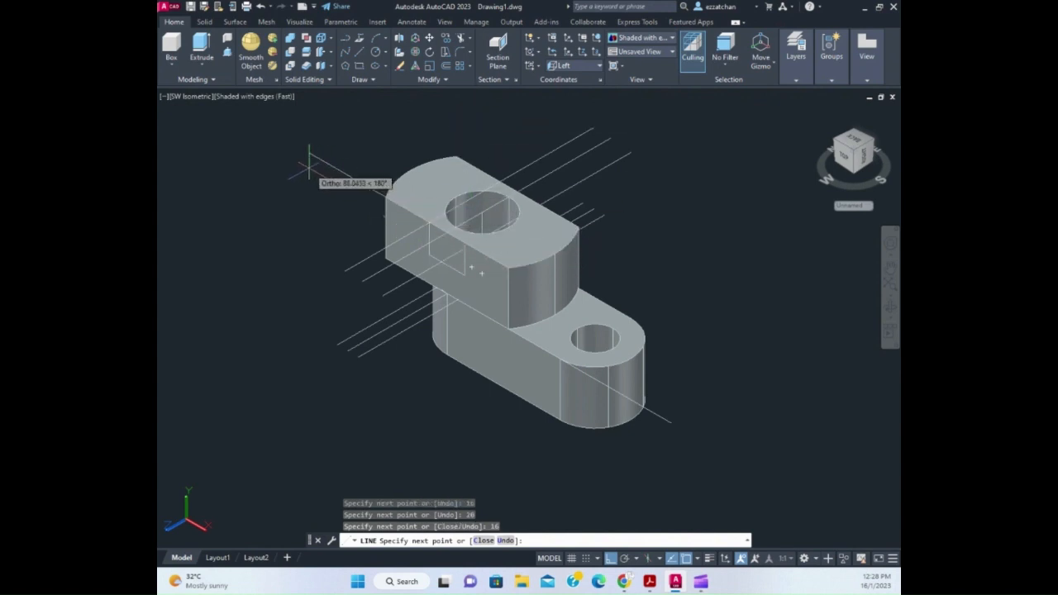
text(2)
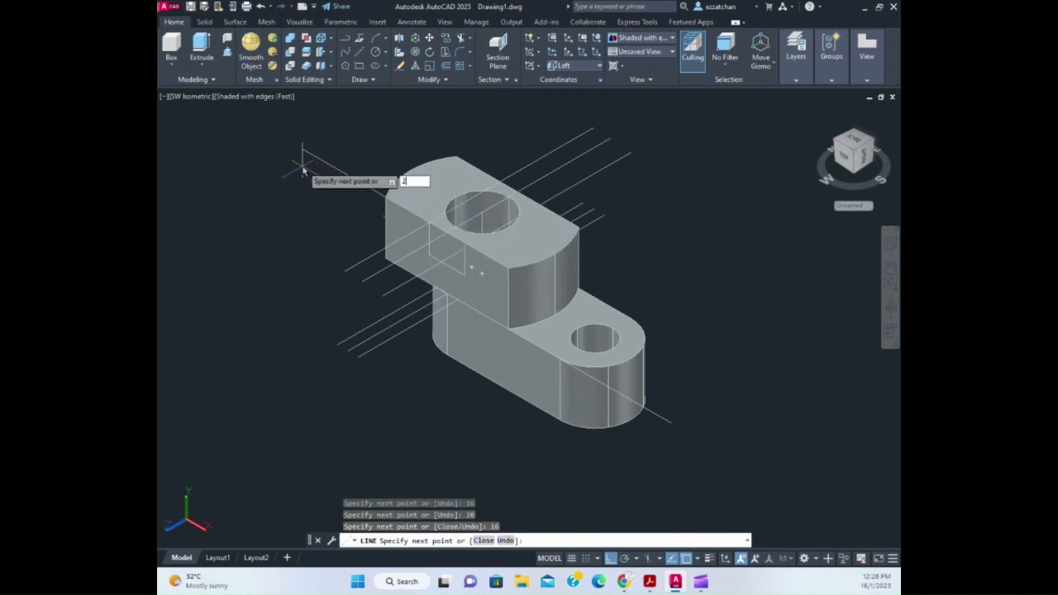
text(0)
key(Return)
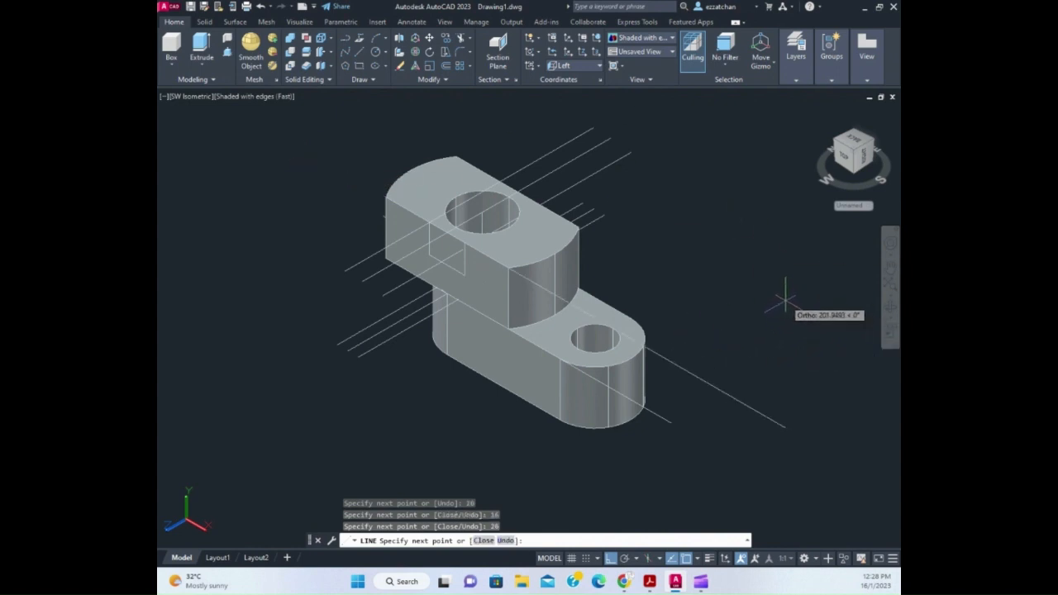
key(Escape)
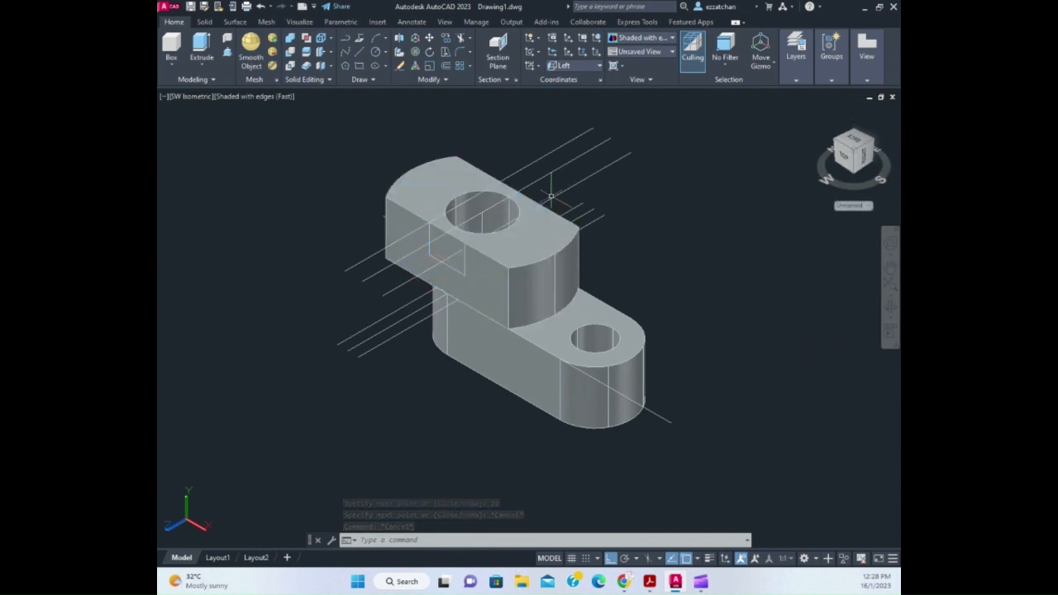
Join the four lines of the slot rectangle on the upper block's side face into one polyline
click(529, 230)
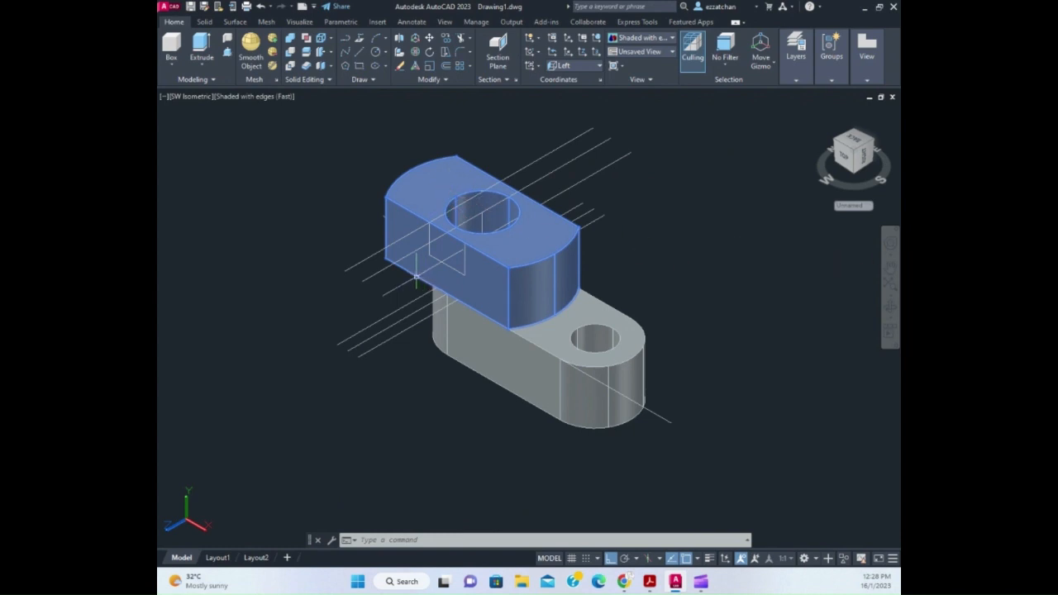
key(Escape)
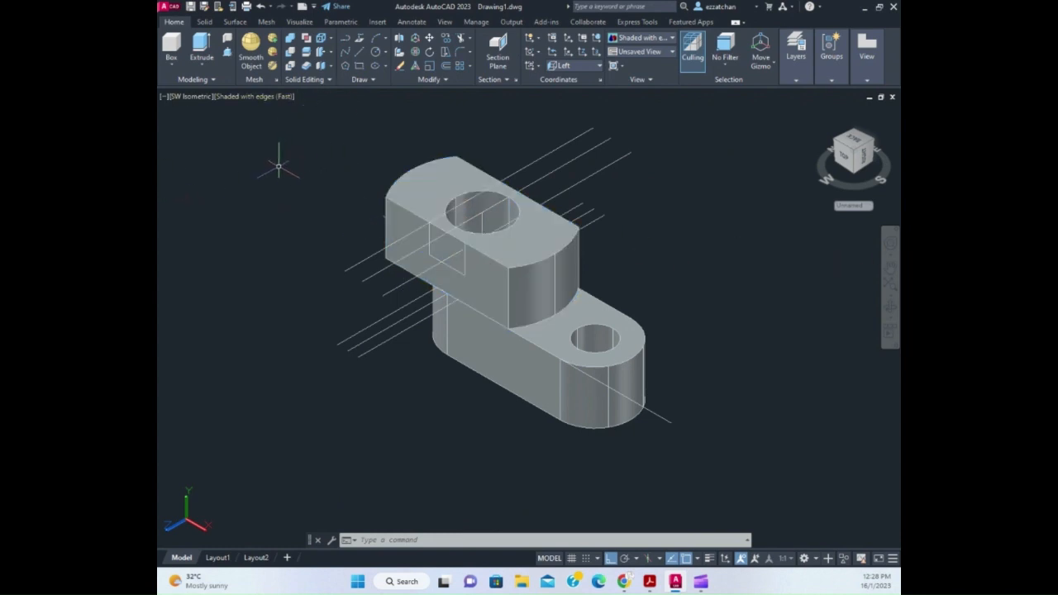
text(j)
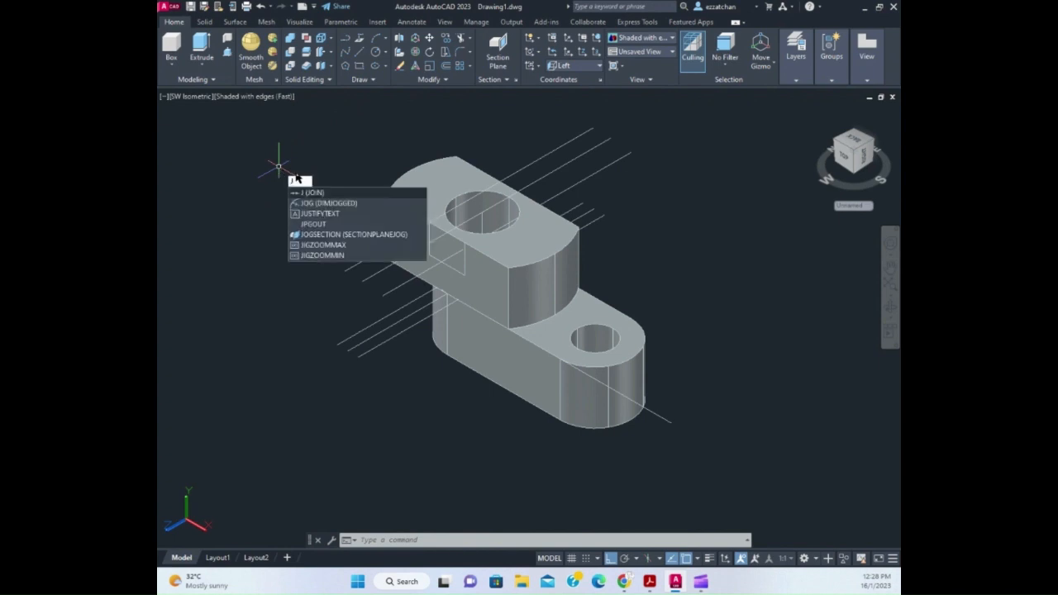
click(311, 193)
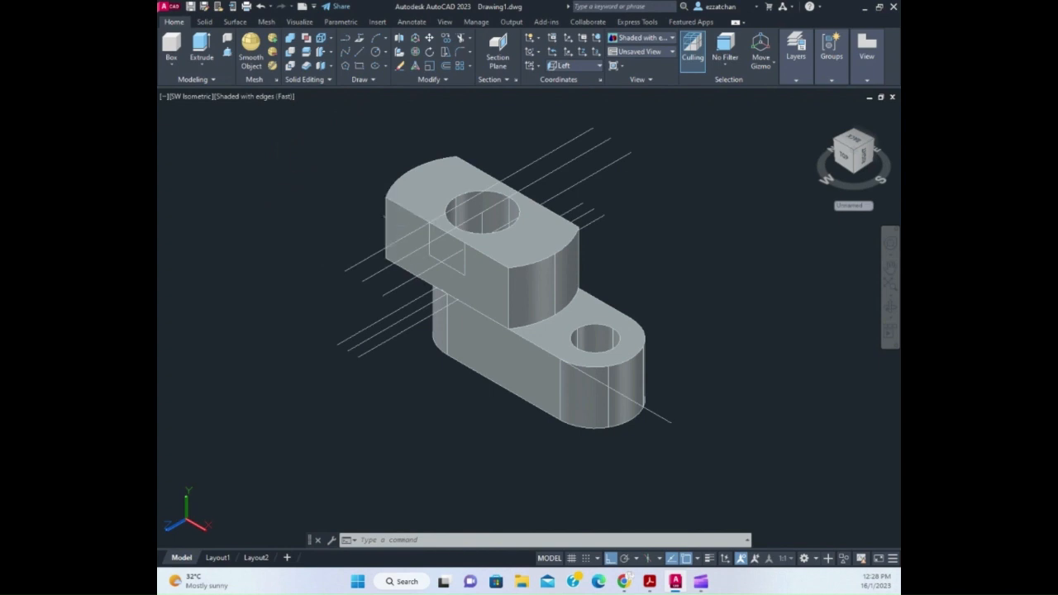
click(460, 240)
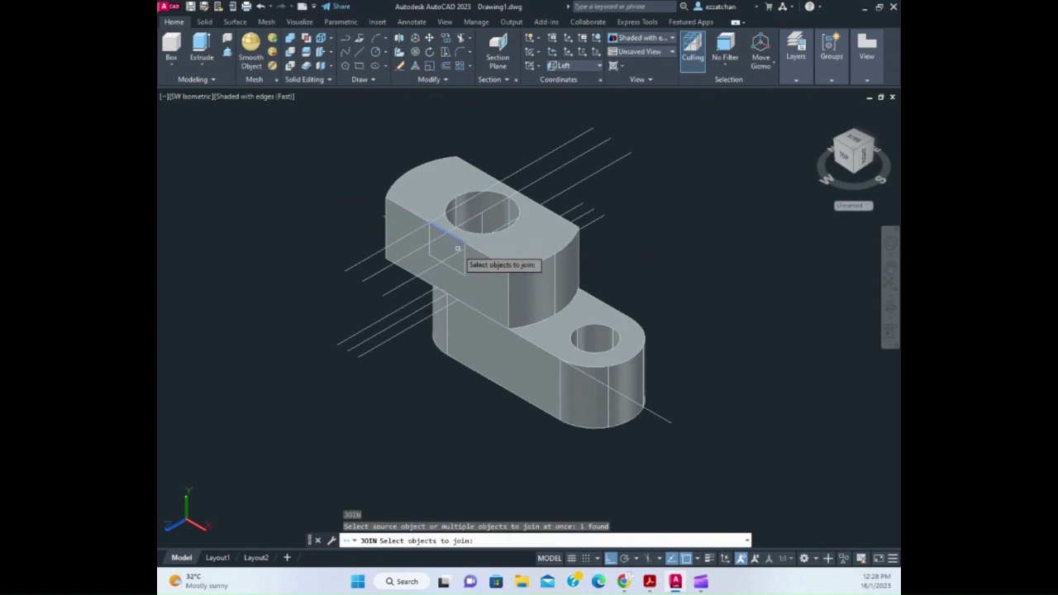
click(459, 266)
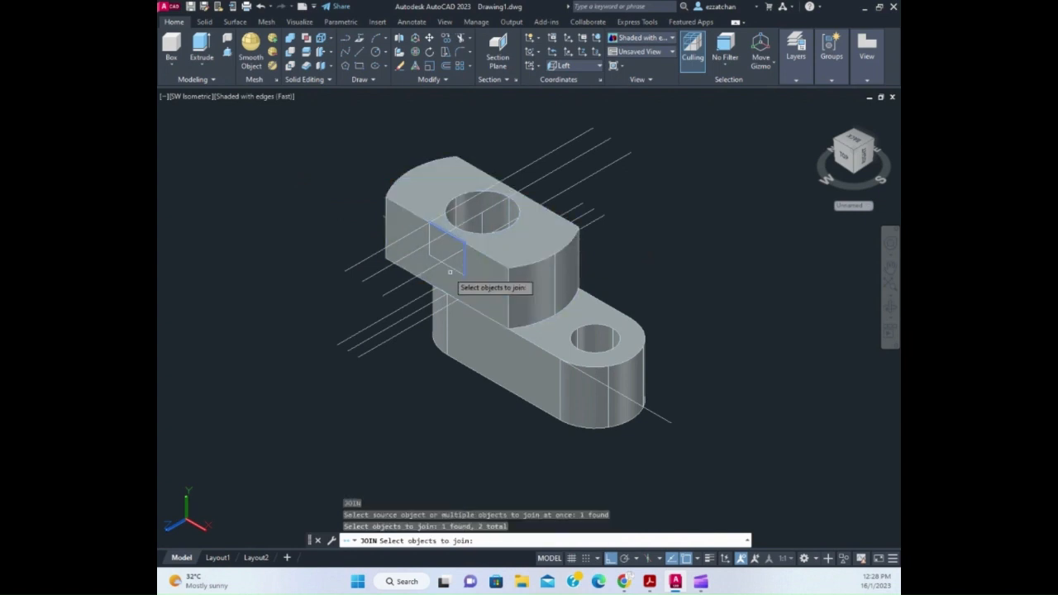
click(453, 268)
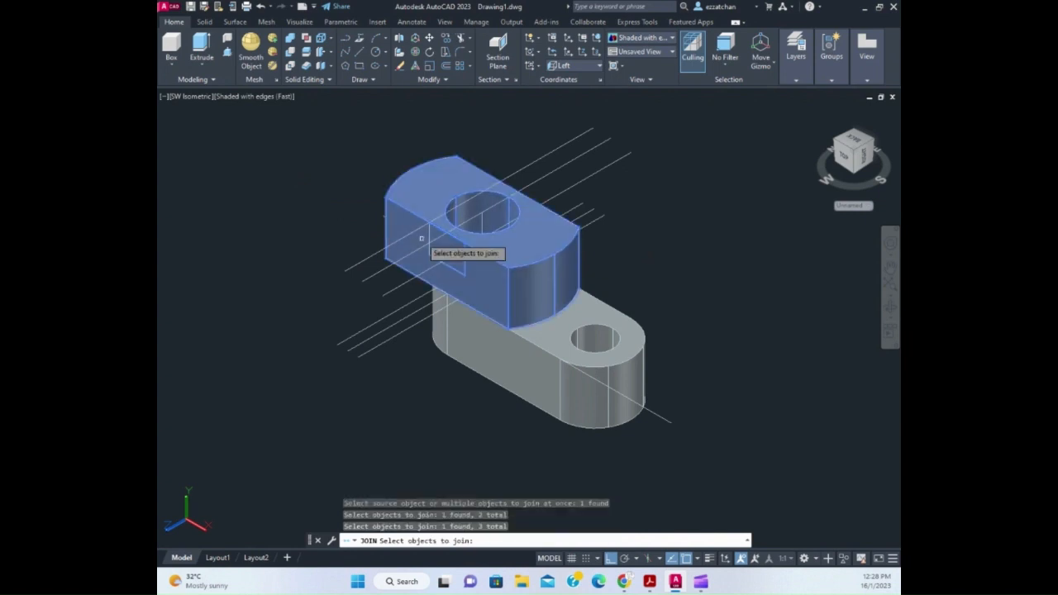
click(429, 236)
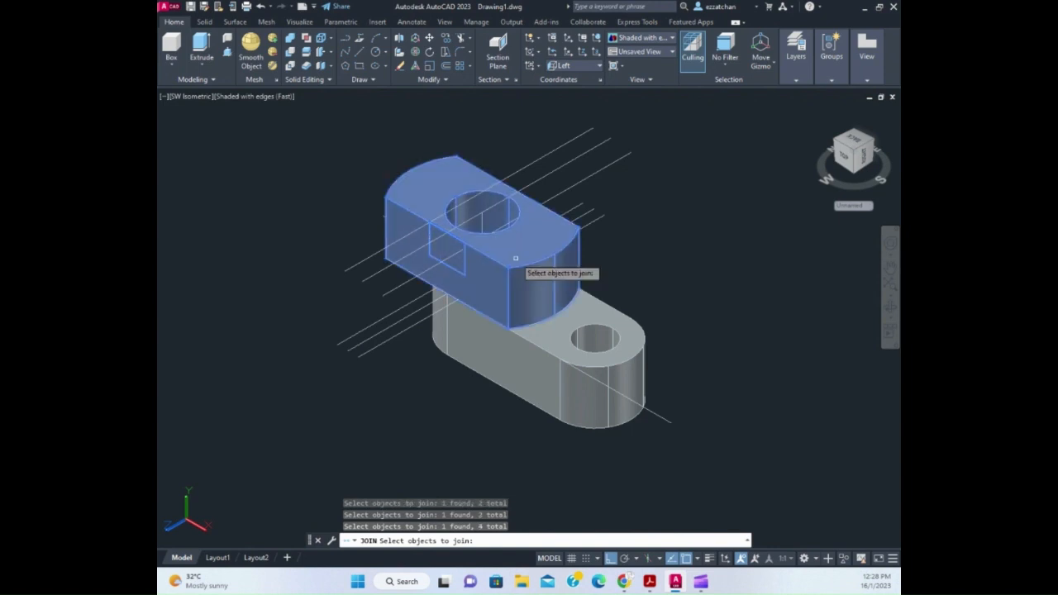
key(Return)
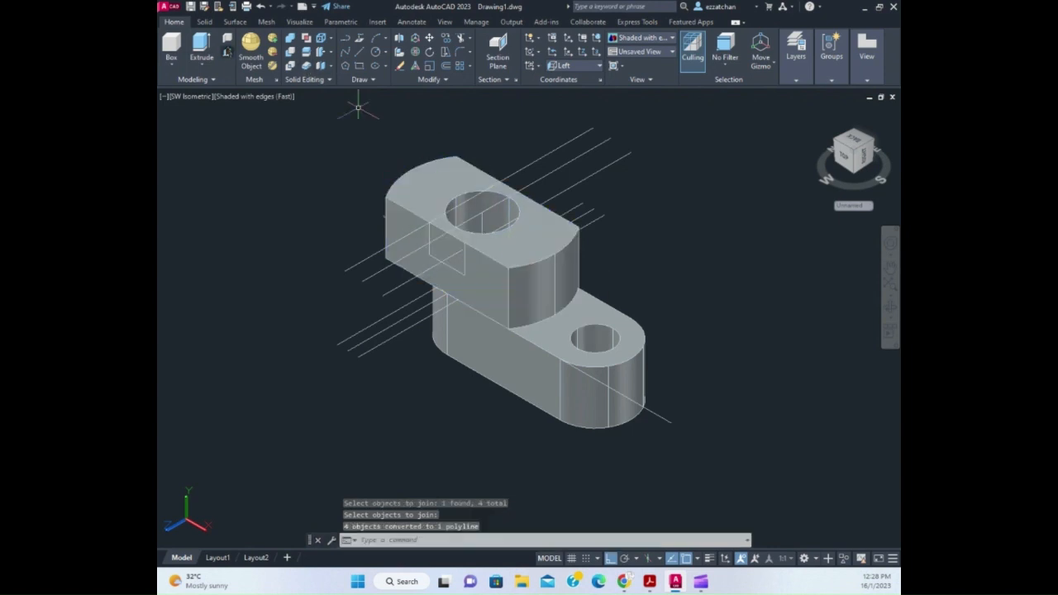
Presspull both halves of the slot rectangle through the whole upper block to cut the slot
click(228, 51)
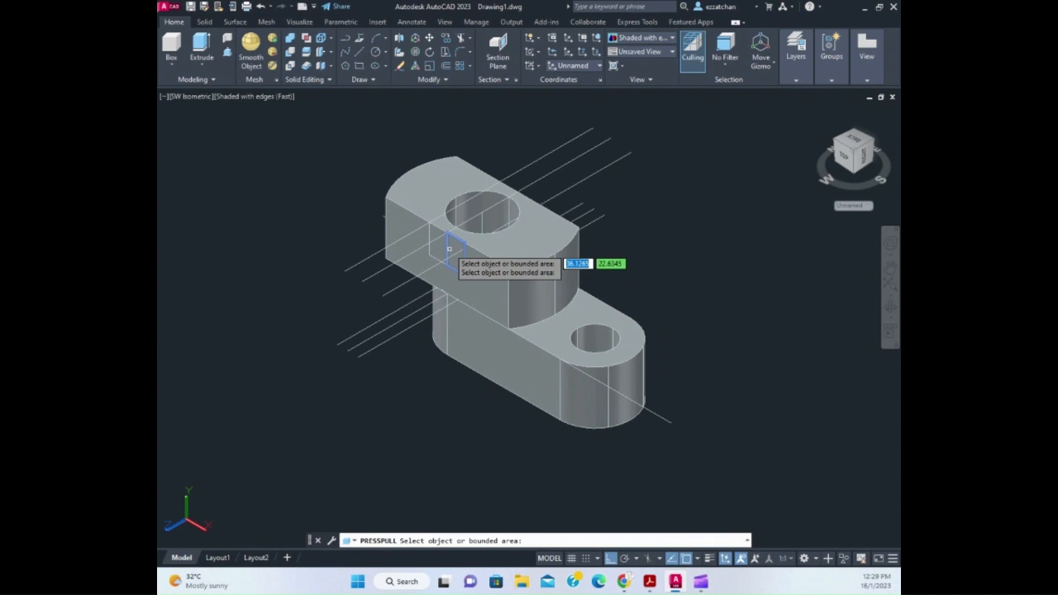
click(449, 248)
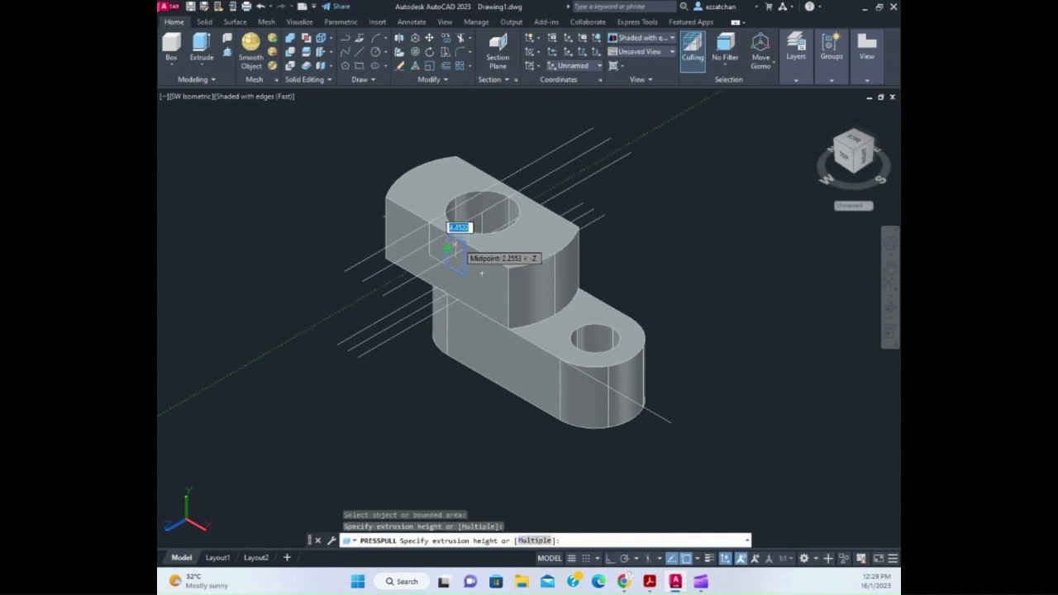
click(699, 176)
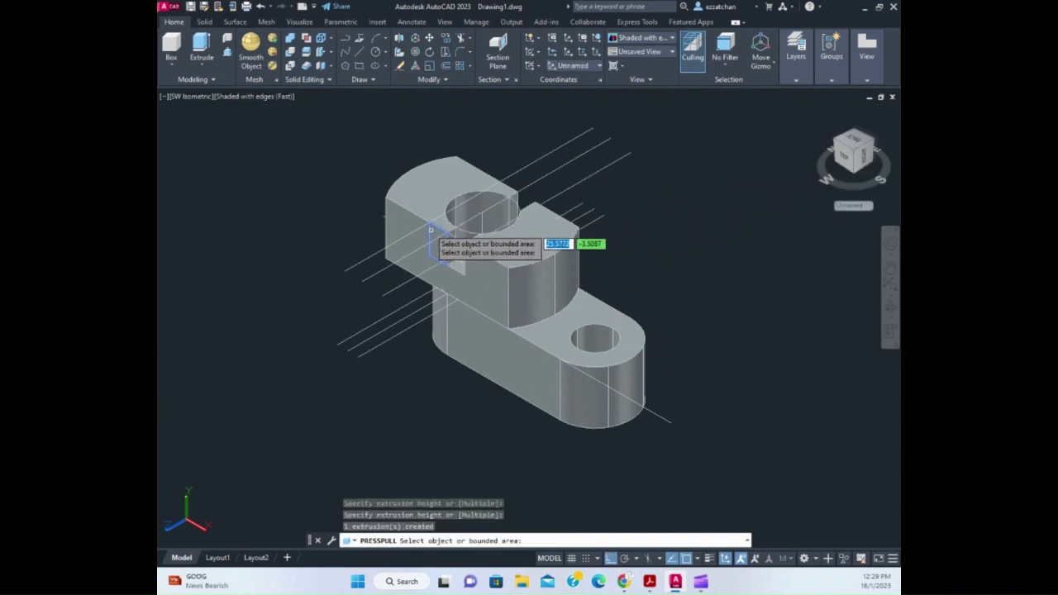
click(436, 232)
click(711, 151)
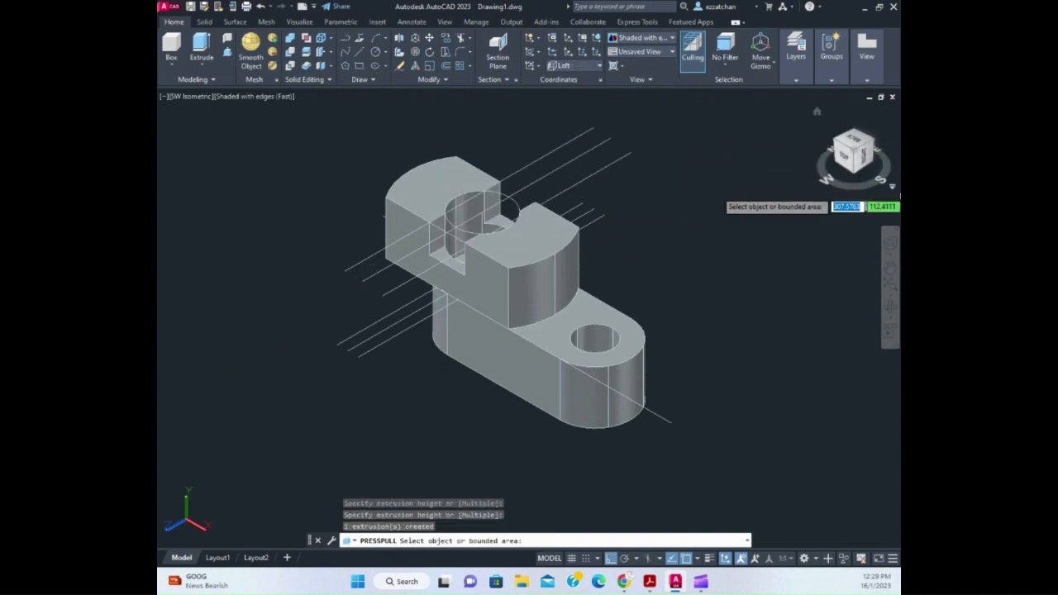
key(Escape)
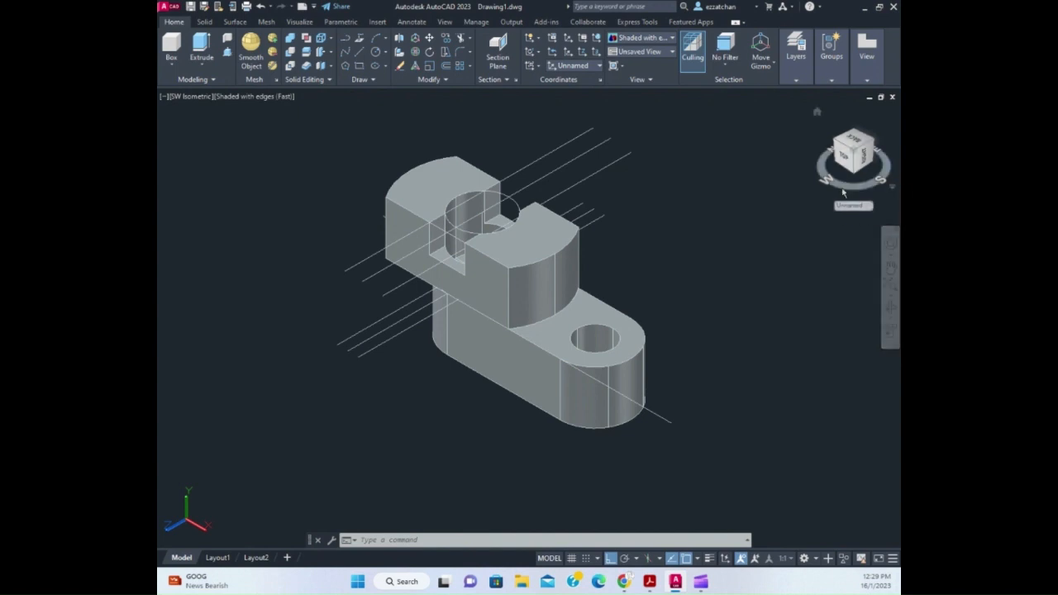
Switch the visual style to 2D Wireframe and erase the two outer lines of the lower set of three parallel construction lines
click(238, 99)
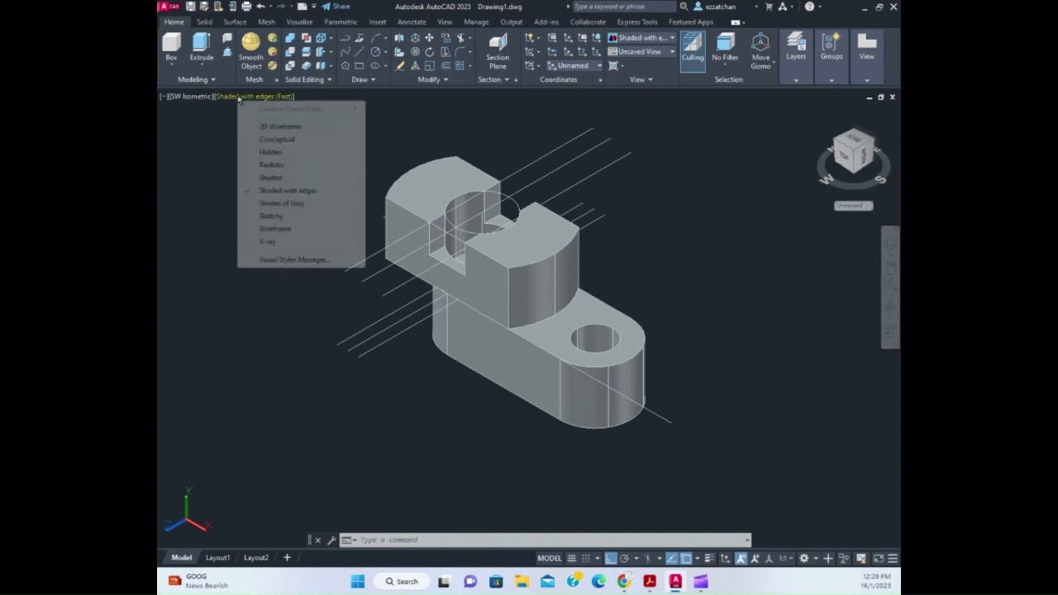
click(281, 127)
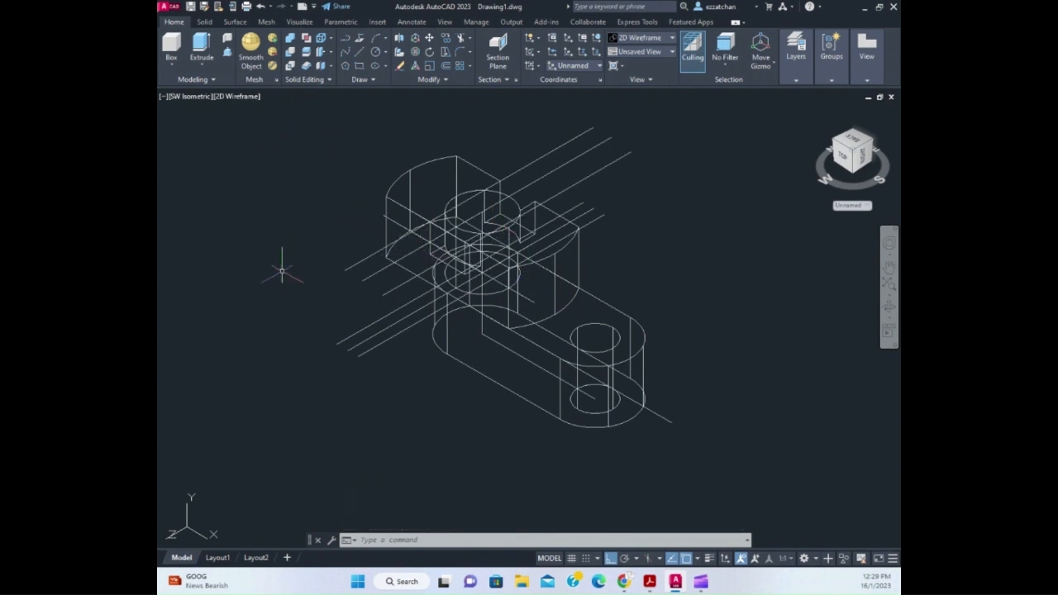
click(368, 328)
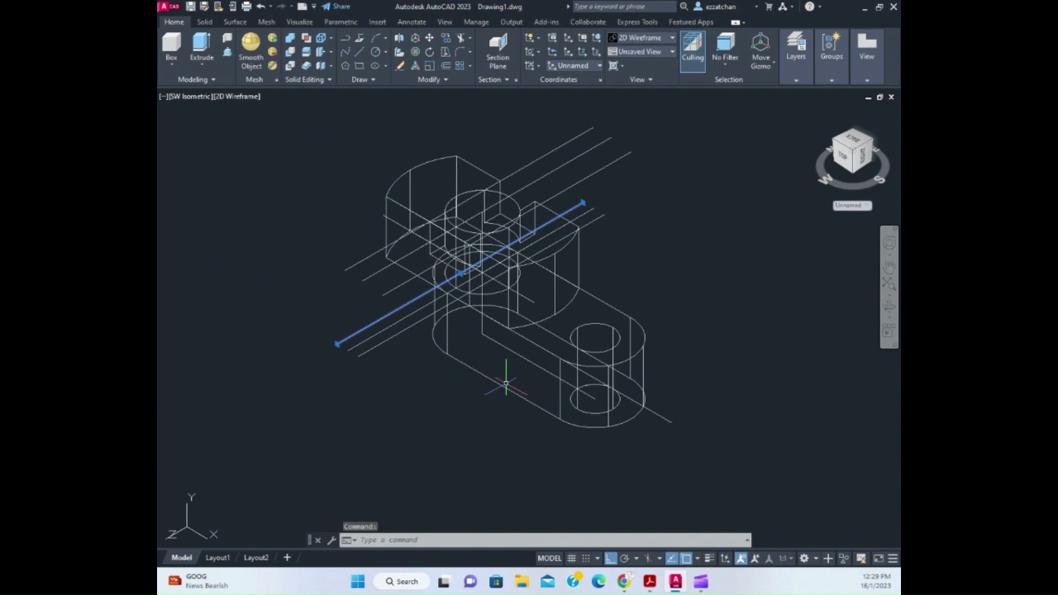
key(Delete)
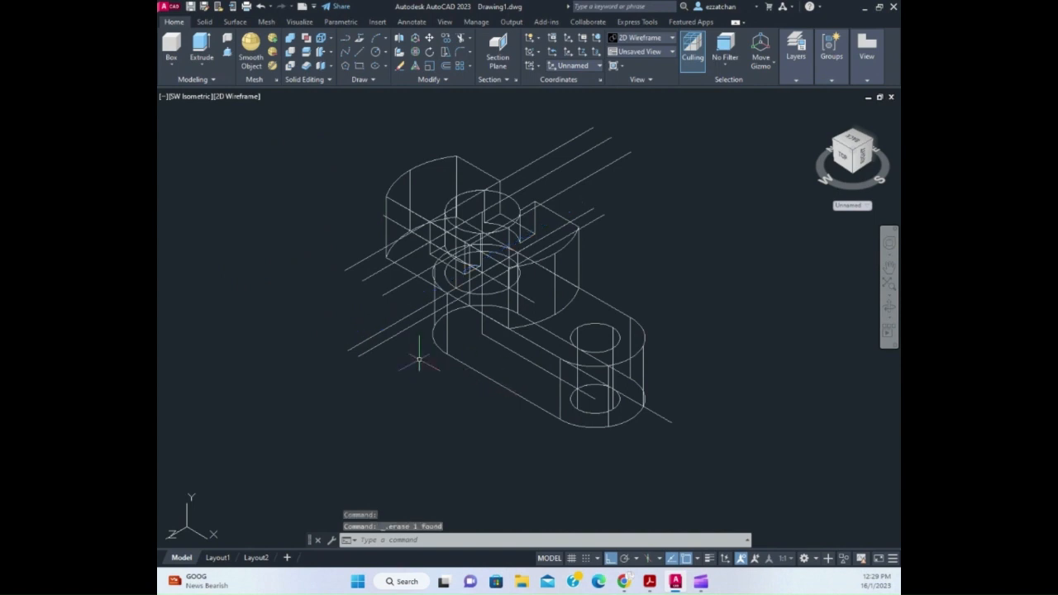
click(389, 335)
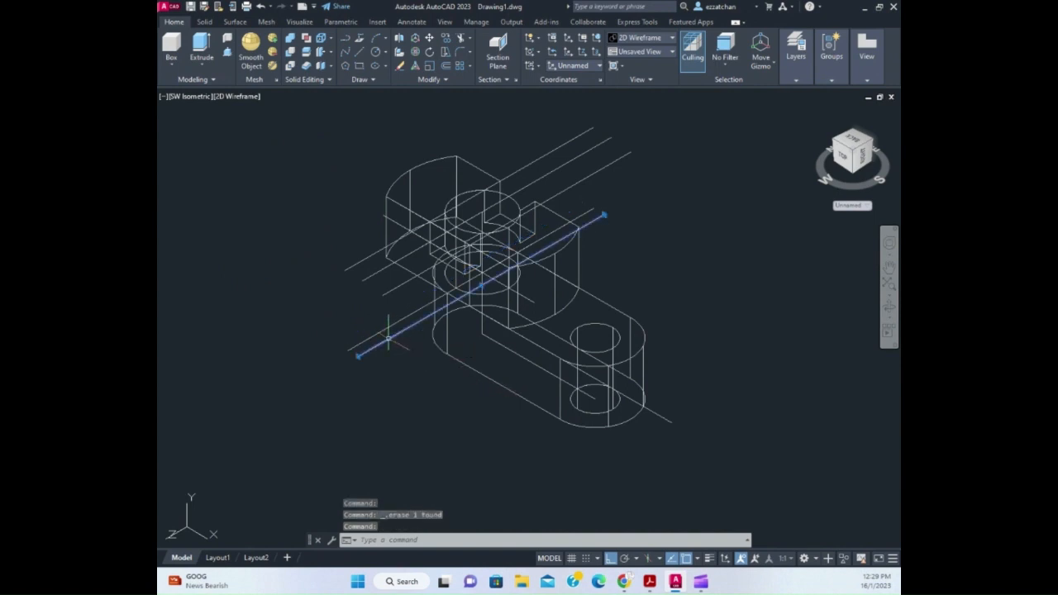
key(Escape)
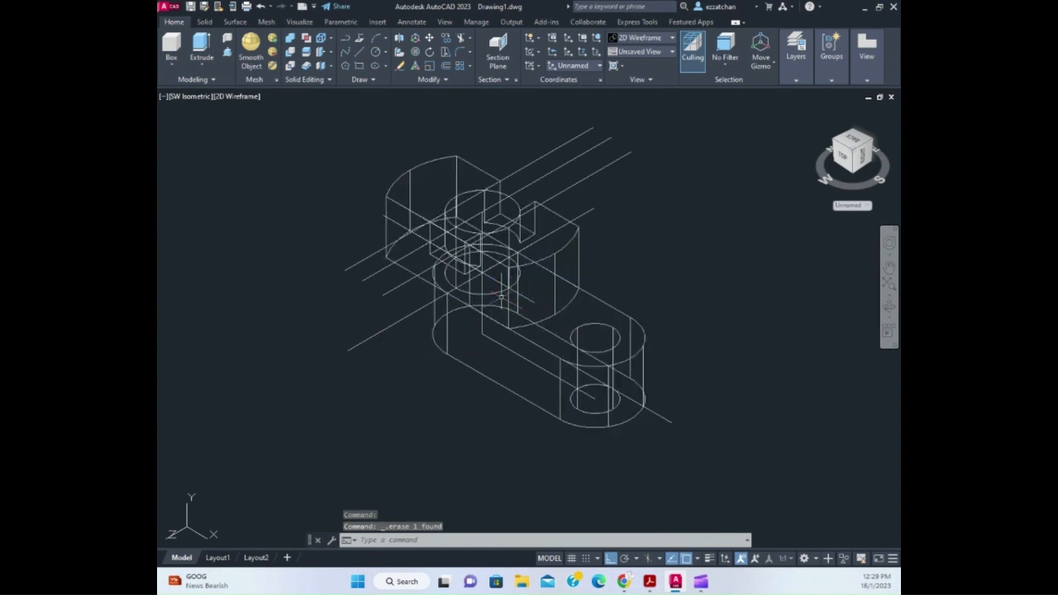
scroll(512, 277, up, 2)
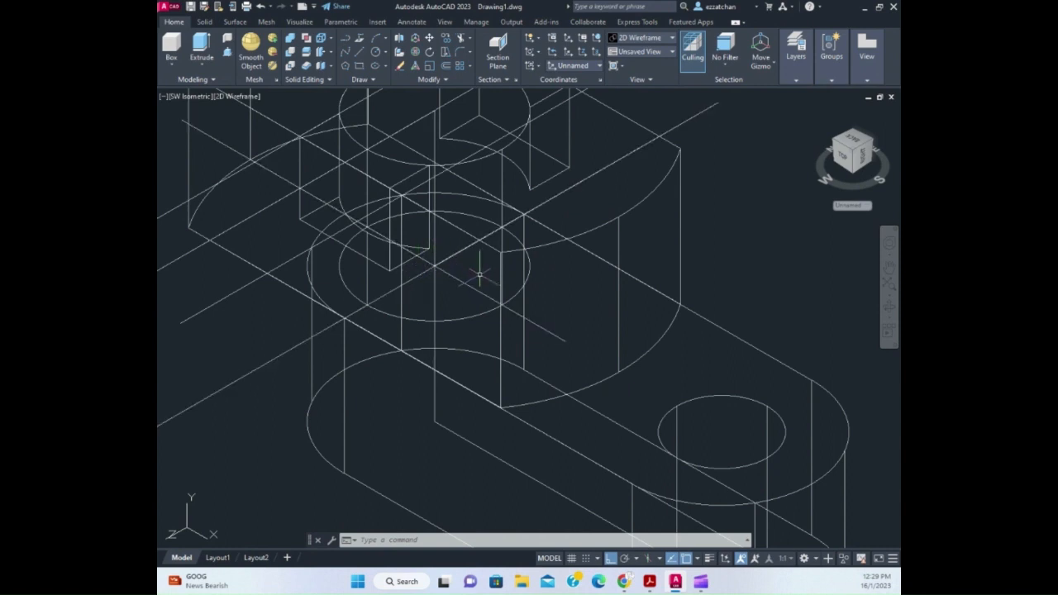
scroll(467, 278, up, 2)
scroll(467, 278, down, 2)
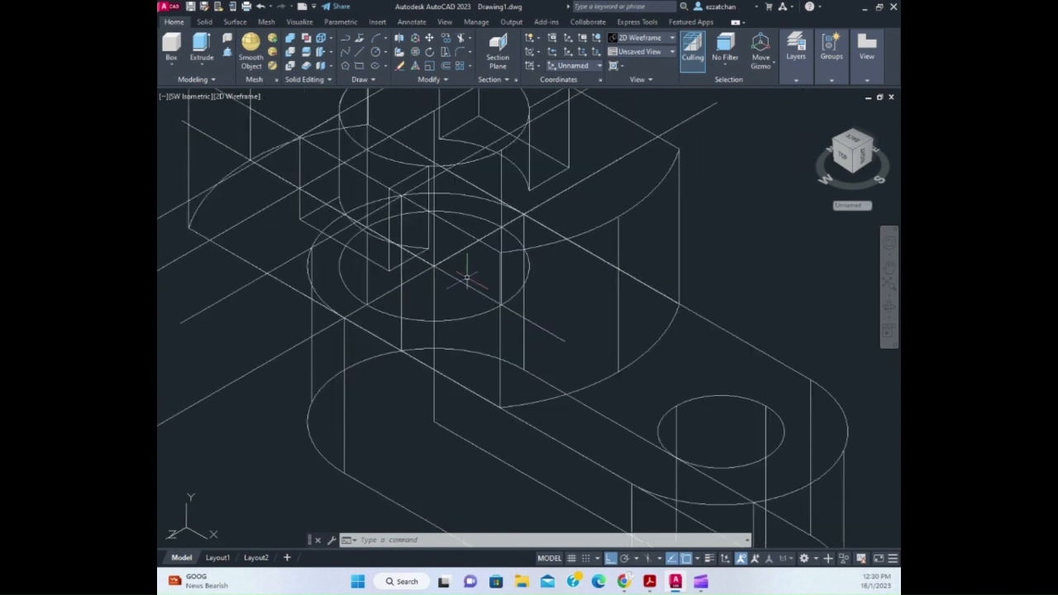
click(376, 51)
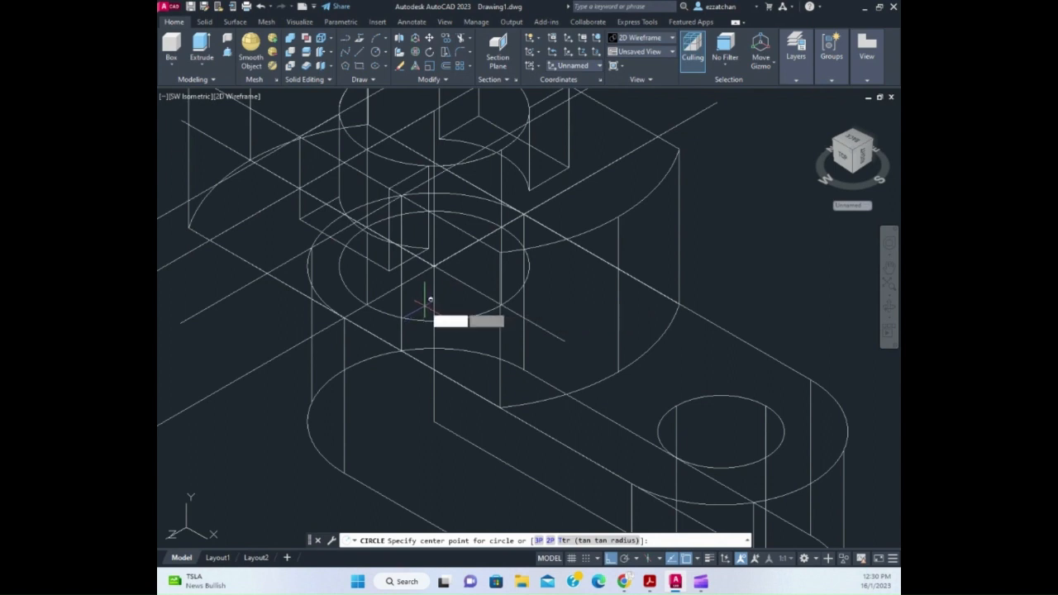
shift+right_click(427, 311)
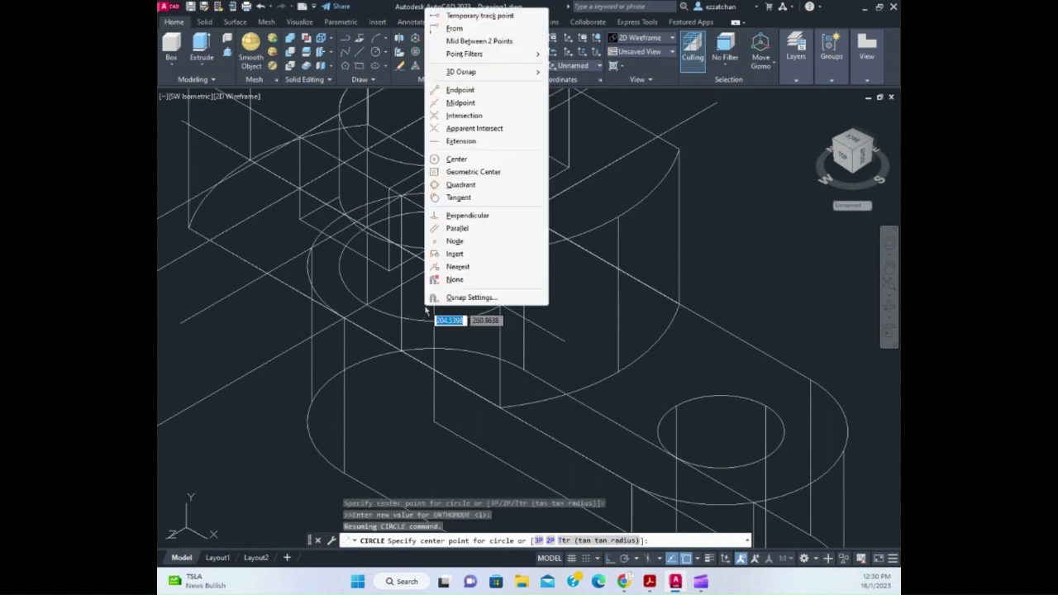
click(455, 160)
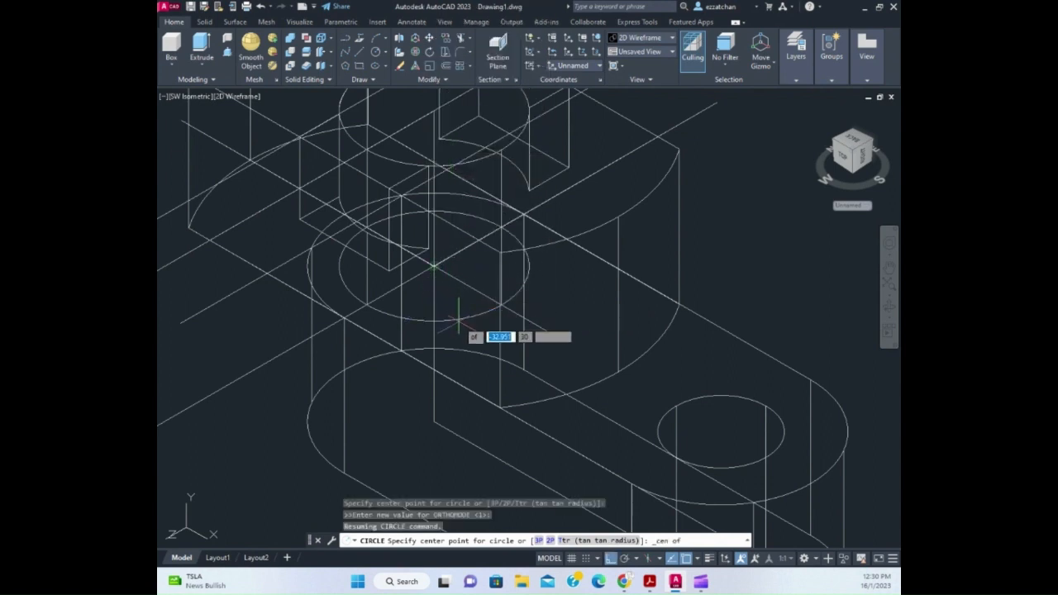
key(Escape)
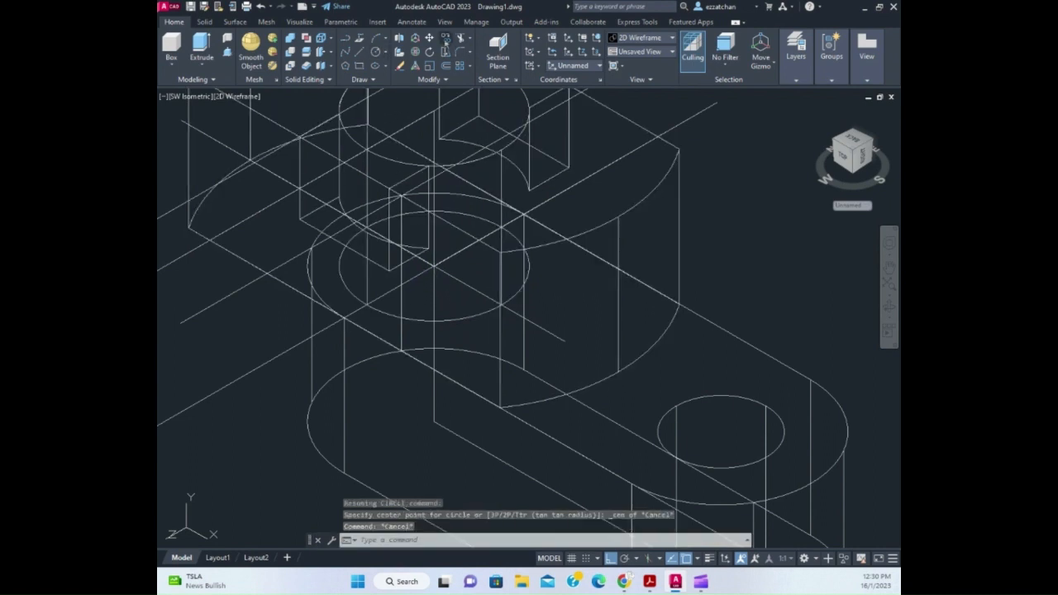
Copy the circle on the upper block's top face 30 straight down from its center, onto the lower arm's top plane
click(446, 43)
click(398, 162)
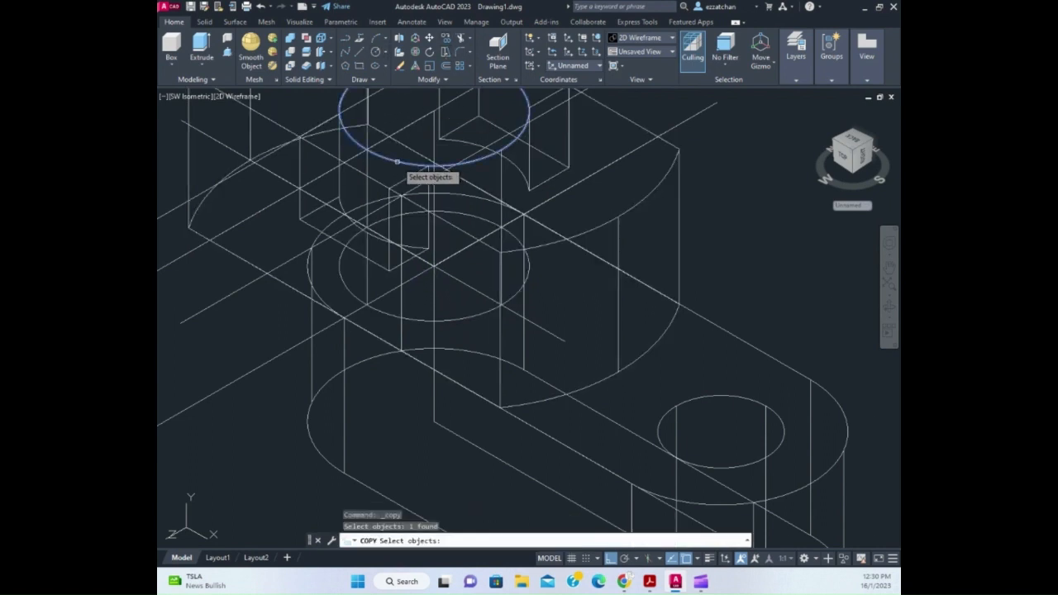
key(Return)
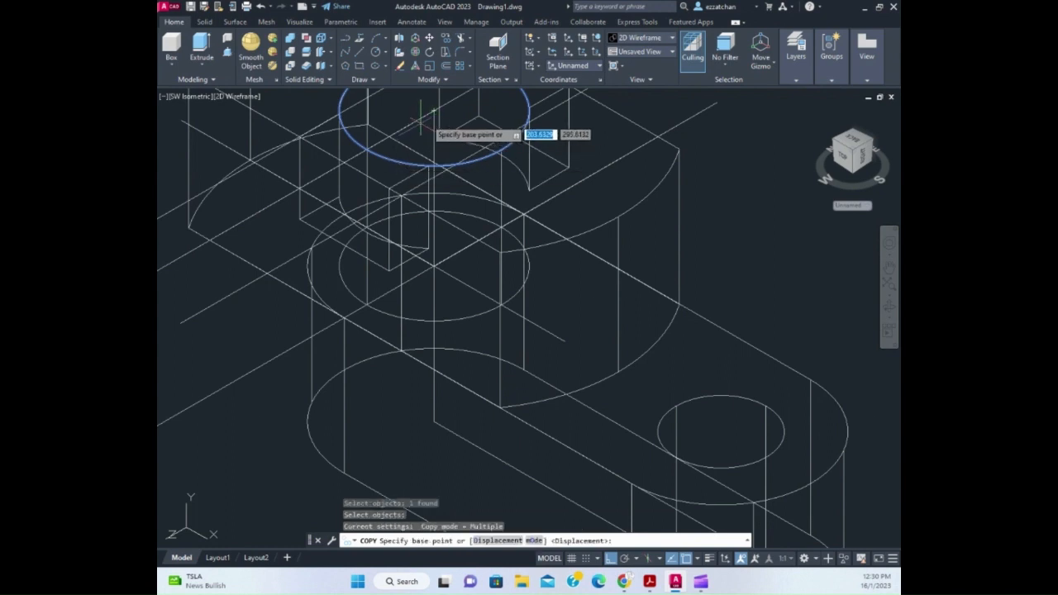
click(434, 110)
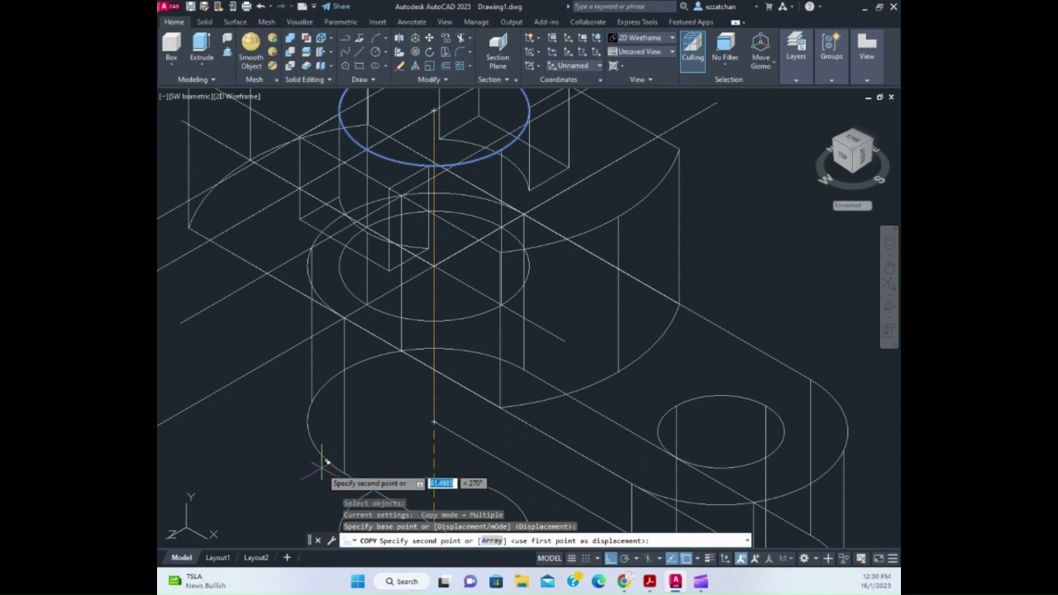
text(30)
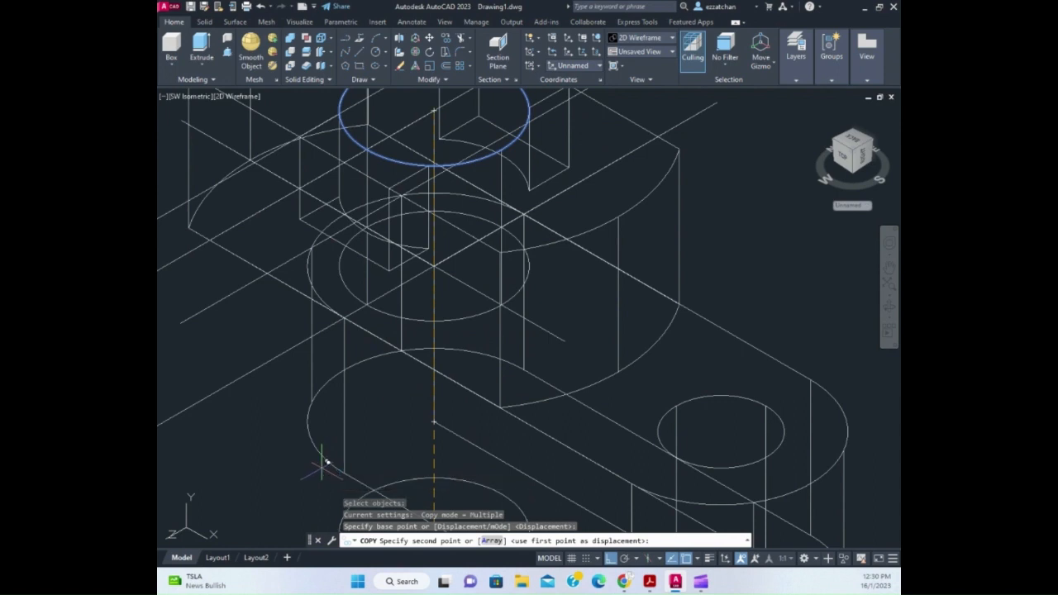
key(Return)
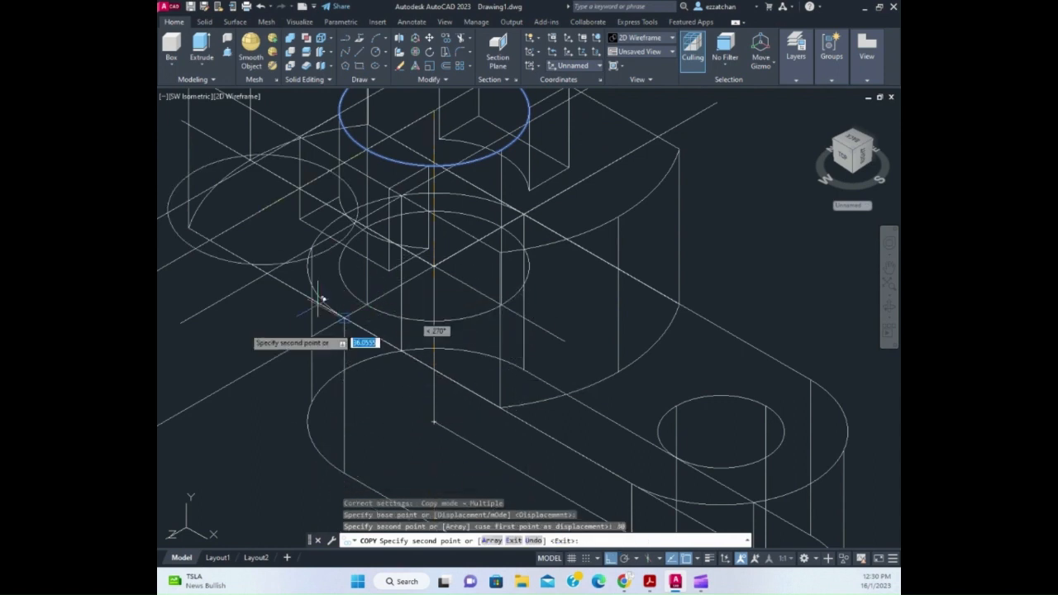
key(Return)
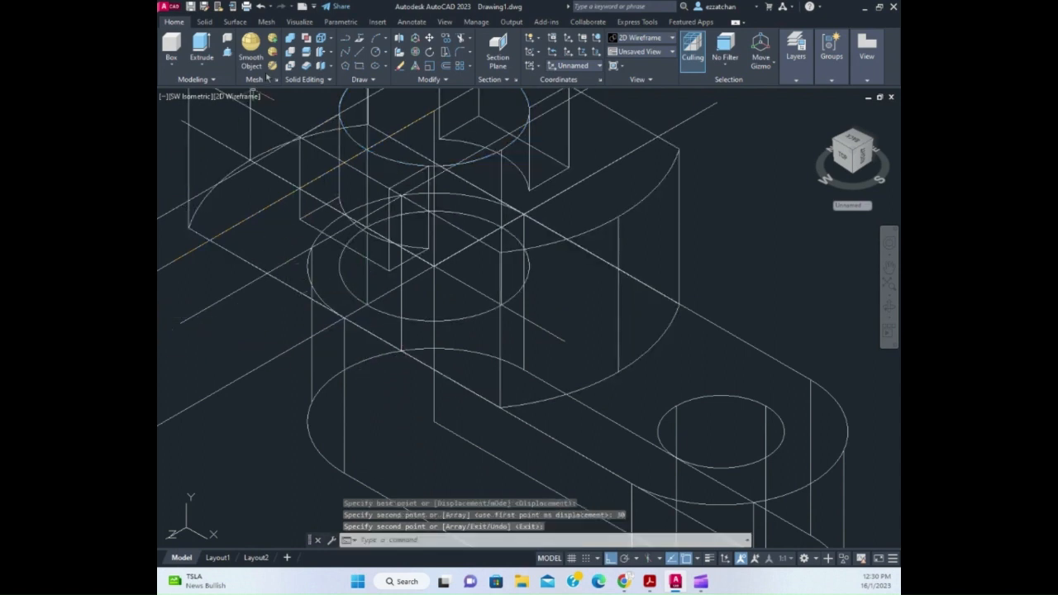
Presspull the copied circle about 80 downward so that the cylinder passes completely through the lower arm
click(228, 54)
click(415, 314)
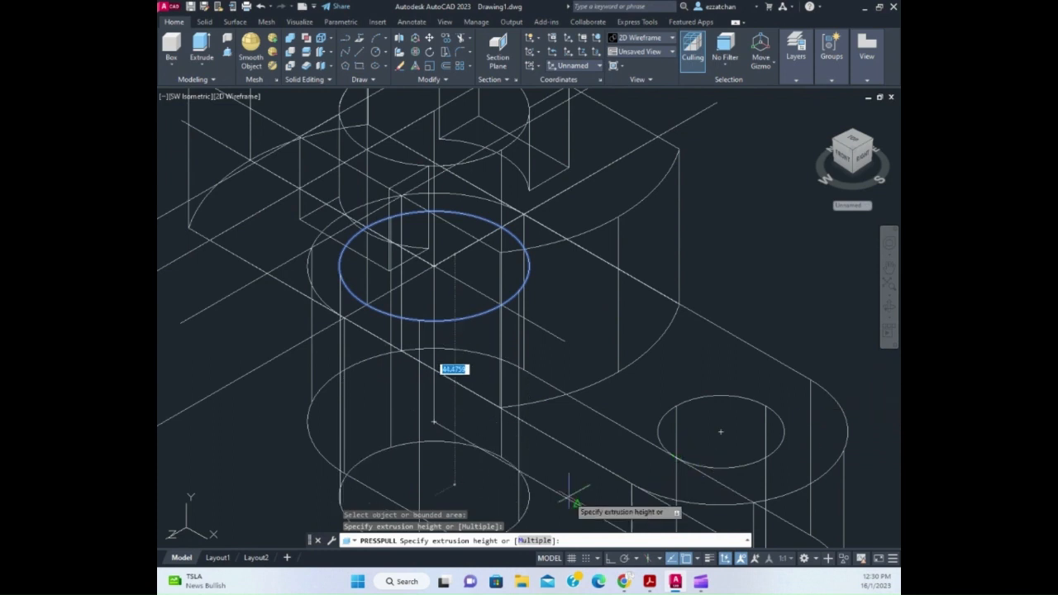
scroll(571, 500, down, 4)
scroll(457, 487, down, 3)
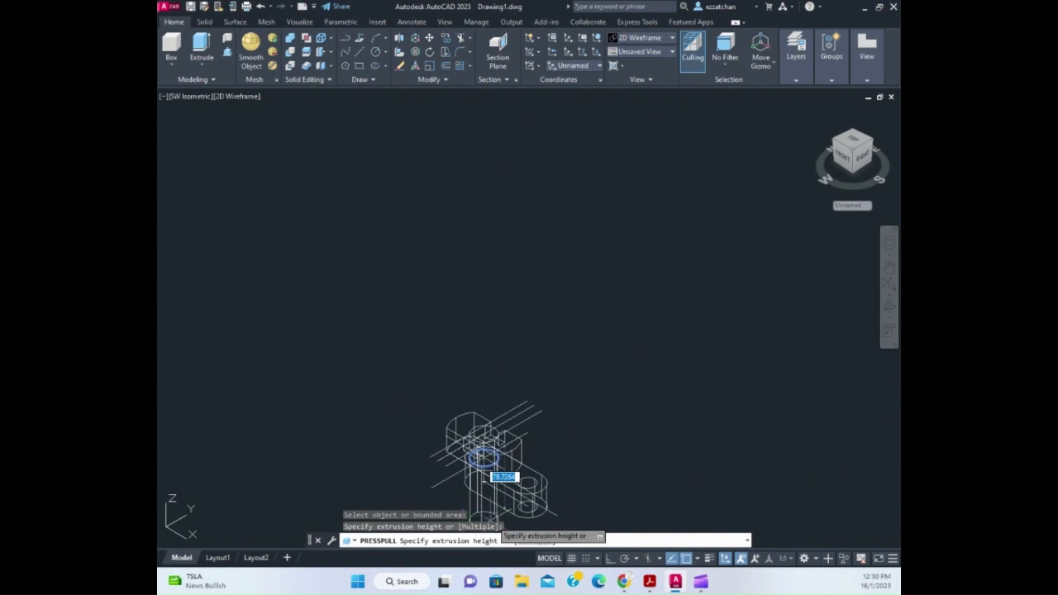
click(505, 522)
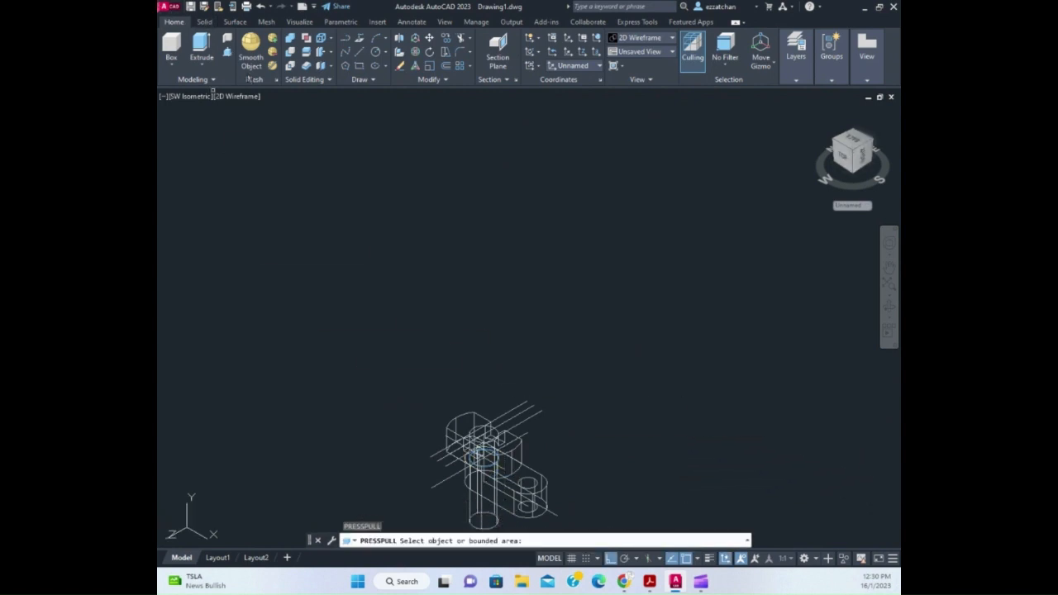
key(Escape)
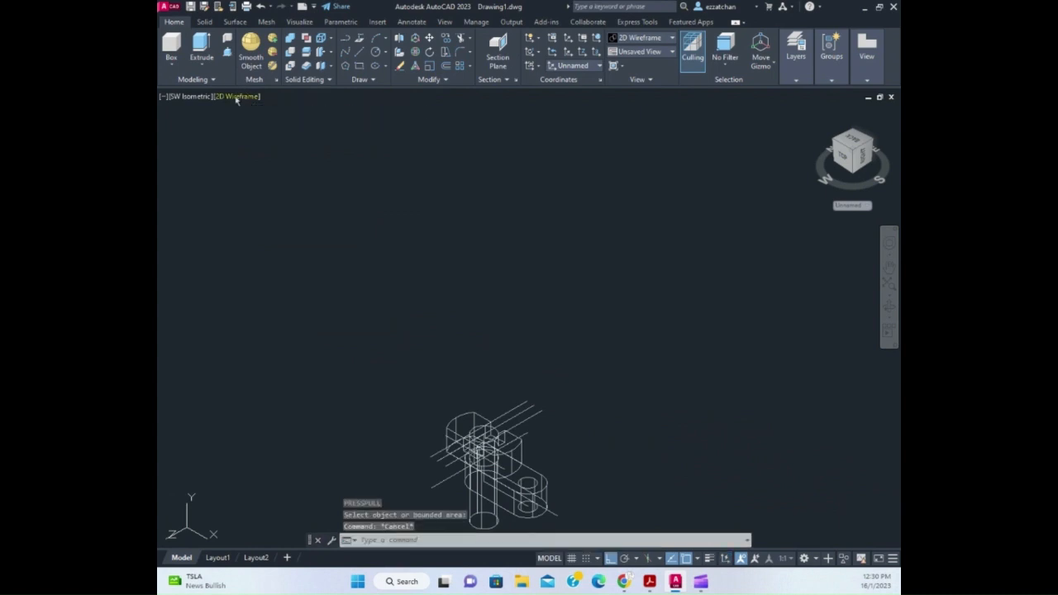
Switch the visual style to Shaded with edges and bring the whole part into the middle of the view
click(238, 97)
click(276, 190)
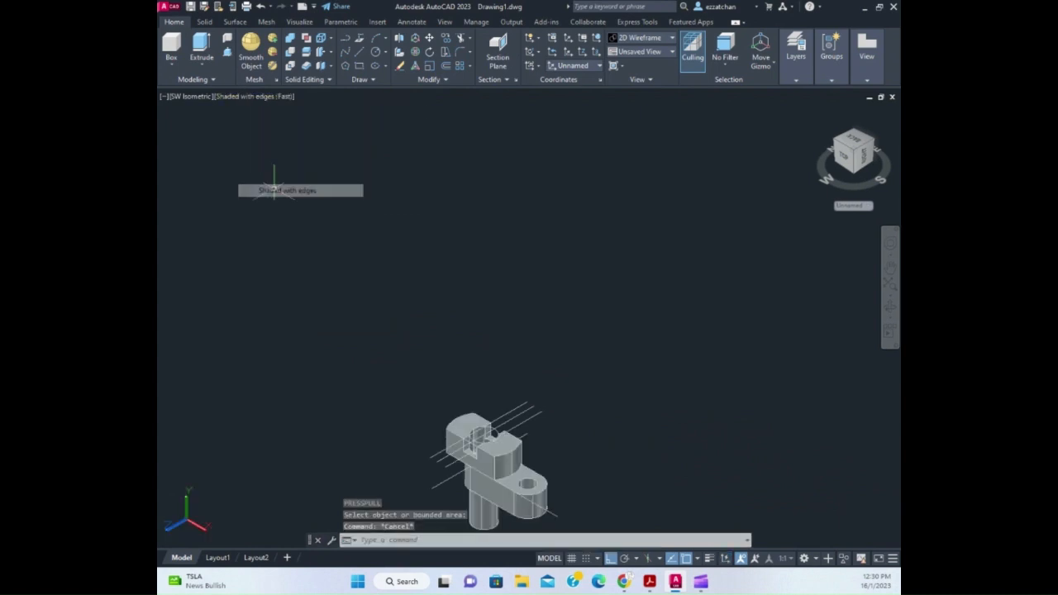
click(890, 267)
drag(544, 426, 518, 189)
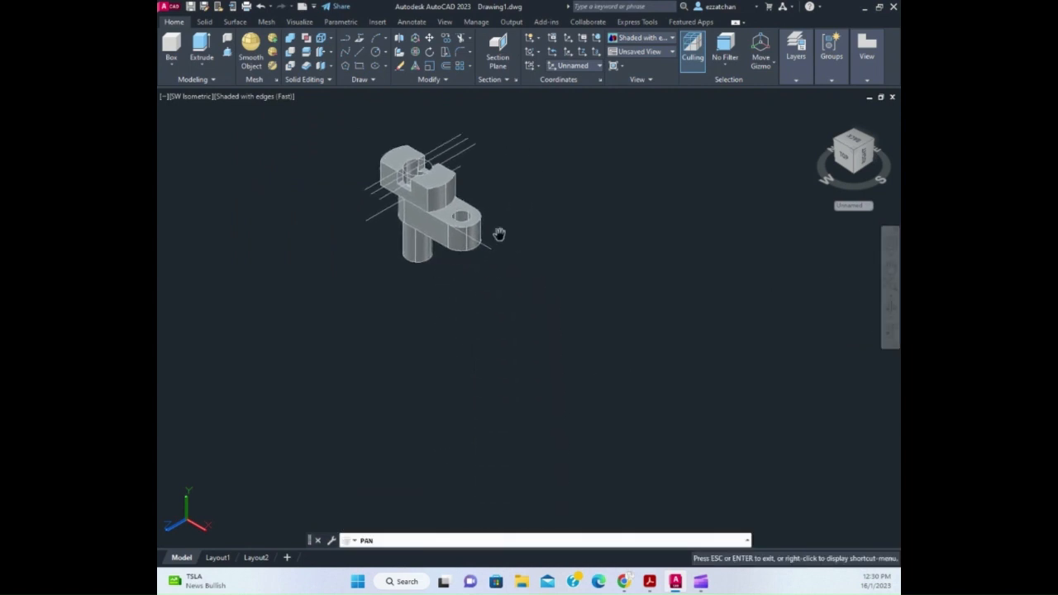
scroll(550, 263, up, 1)
scroll(549, 263, up, 1)
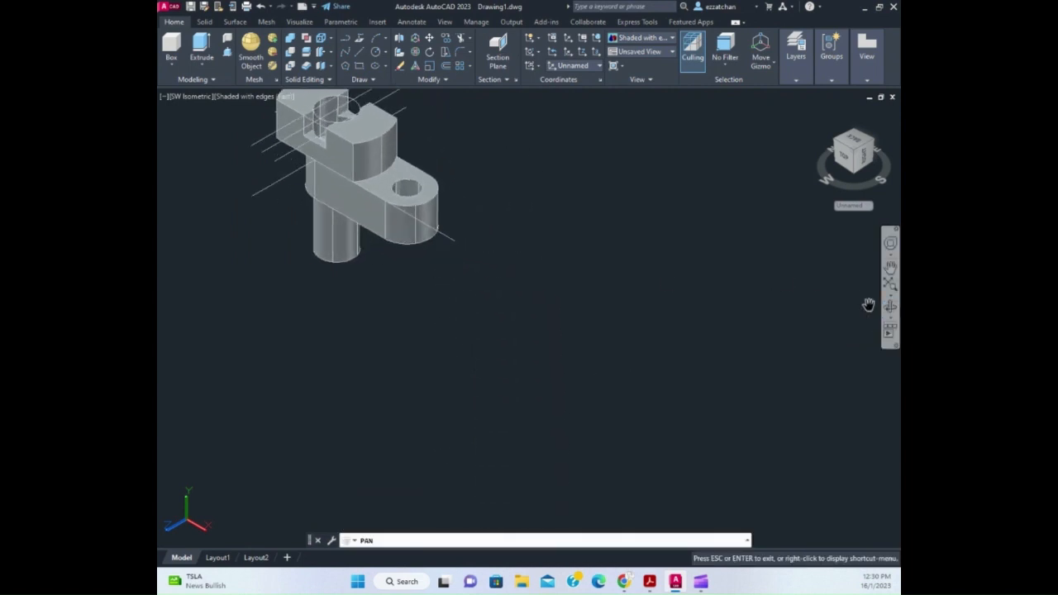
drag(380, 267, 589, 410)
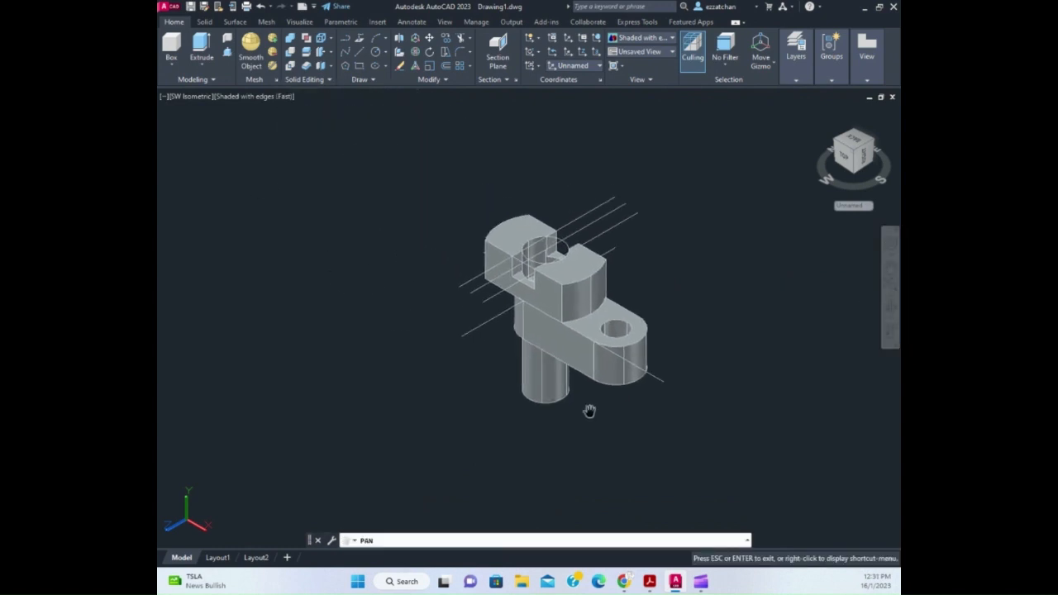
key(Escape)
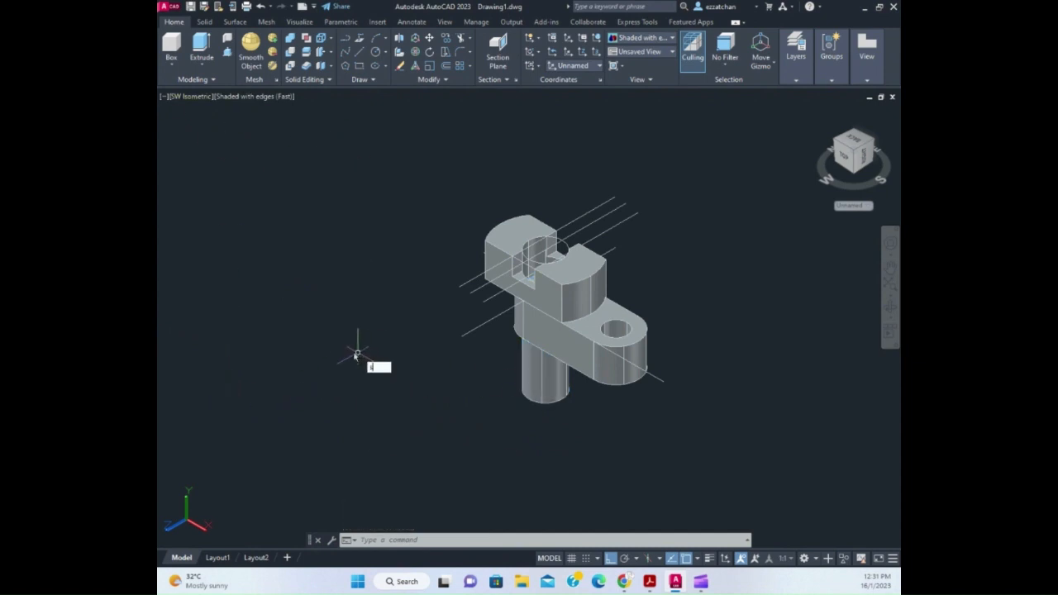
Subtract the long vertical cylinder from the lower arm to continue the upper block's hole through it
text(su)
key(Return)
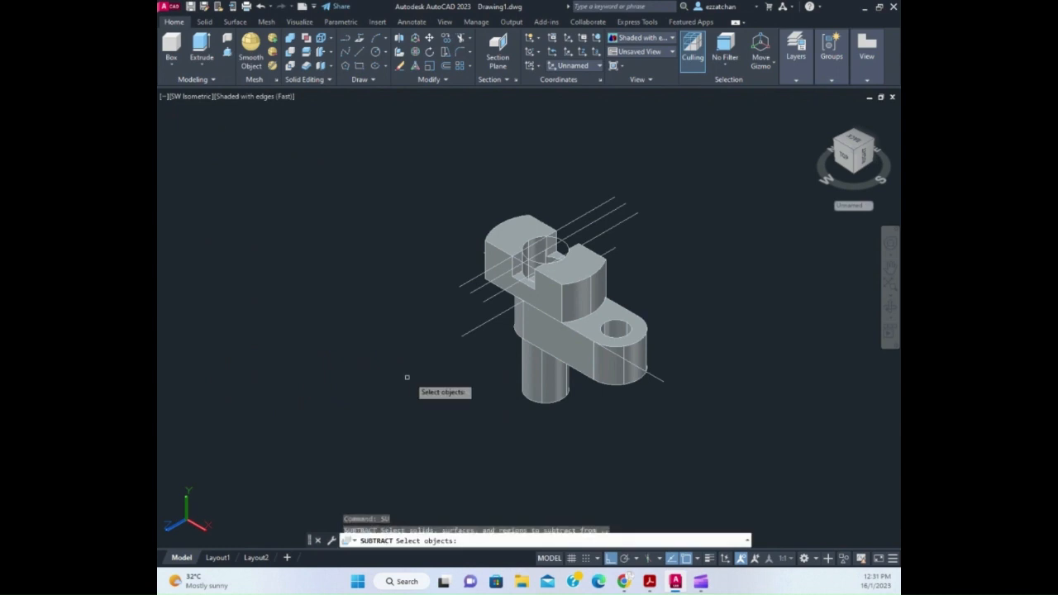
click(564, 341)
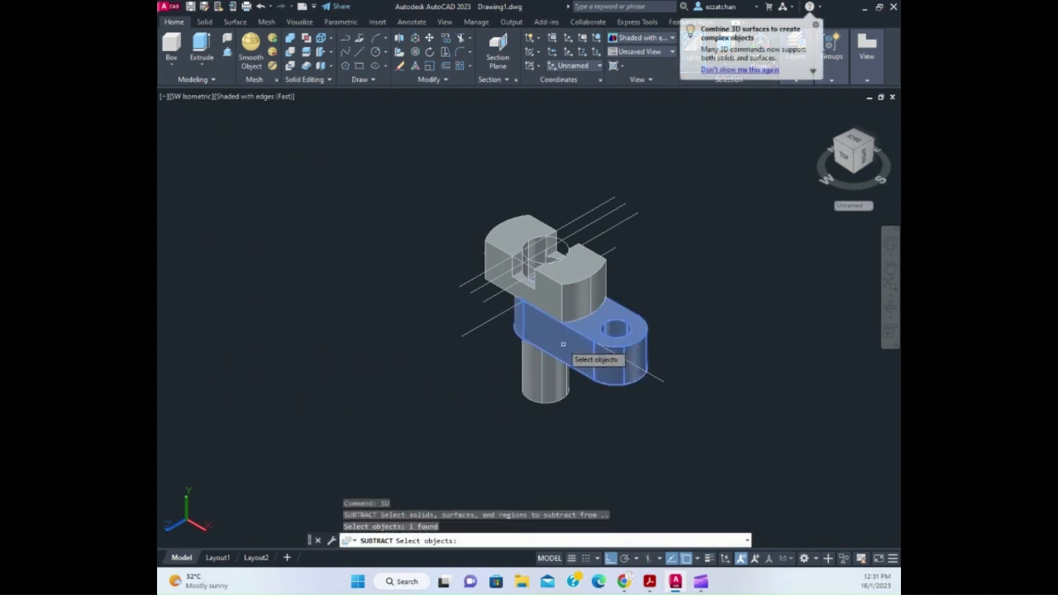
key(Return)
click(538, 370)
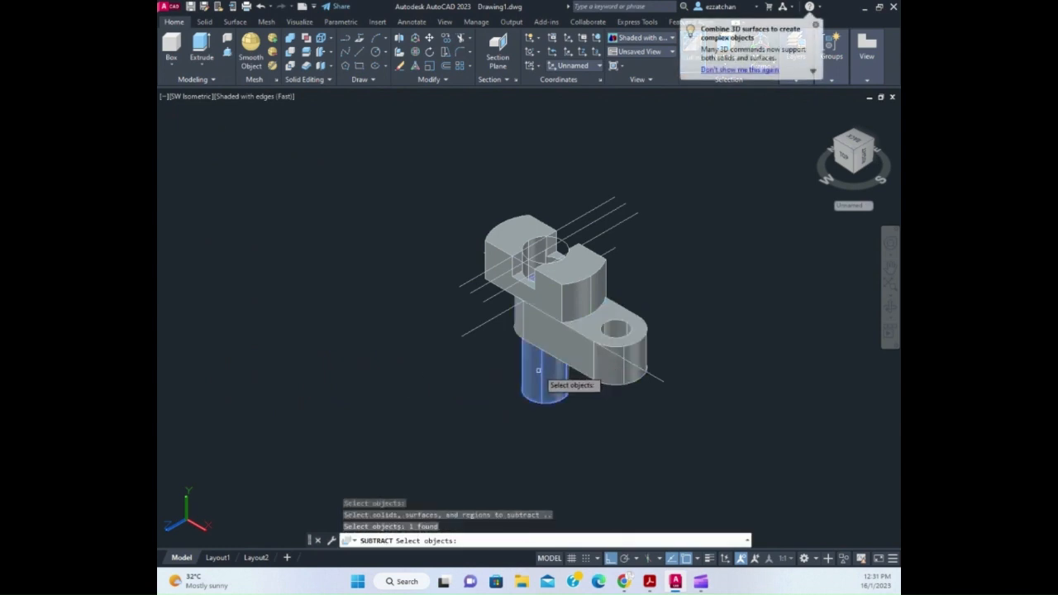
key(Return)
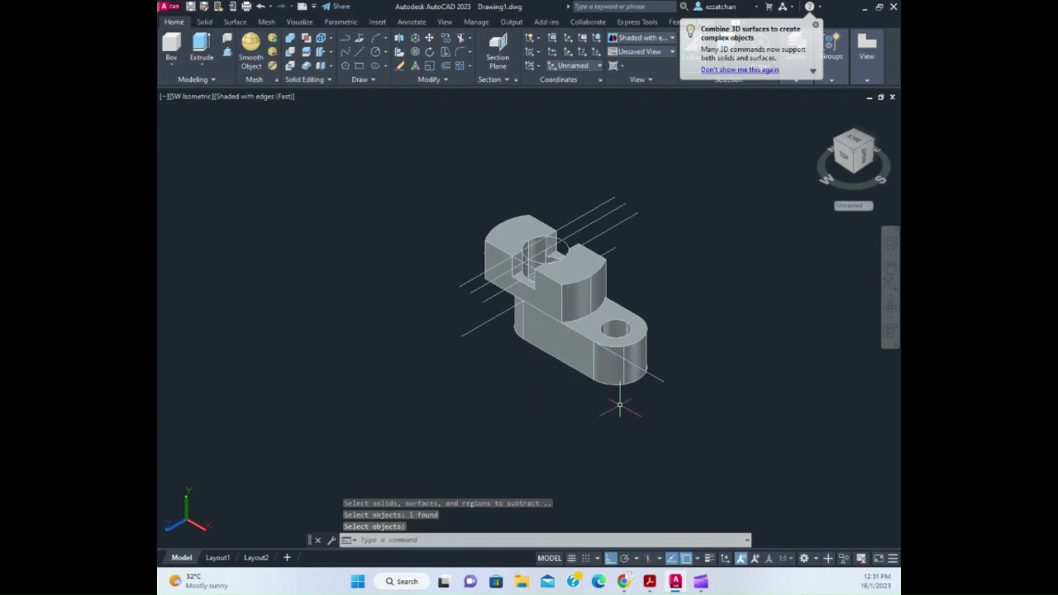
key(Escape)
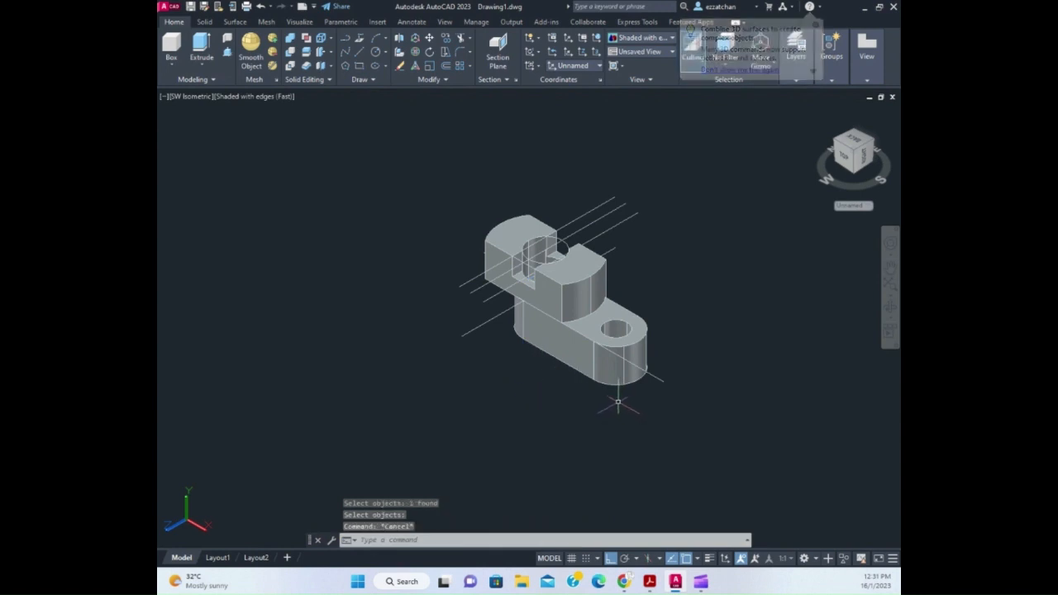
Erase the construction lines around the part, including the three parallel lines through the slot and the lines along the lower arm
click(890, 306)
drag(619, 369, 644, 352)
key(Escape)
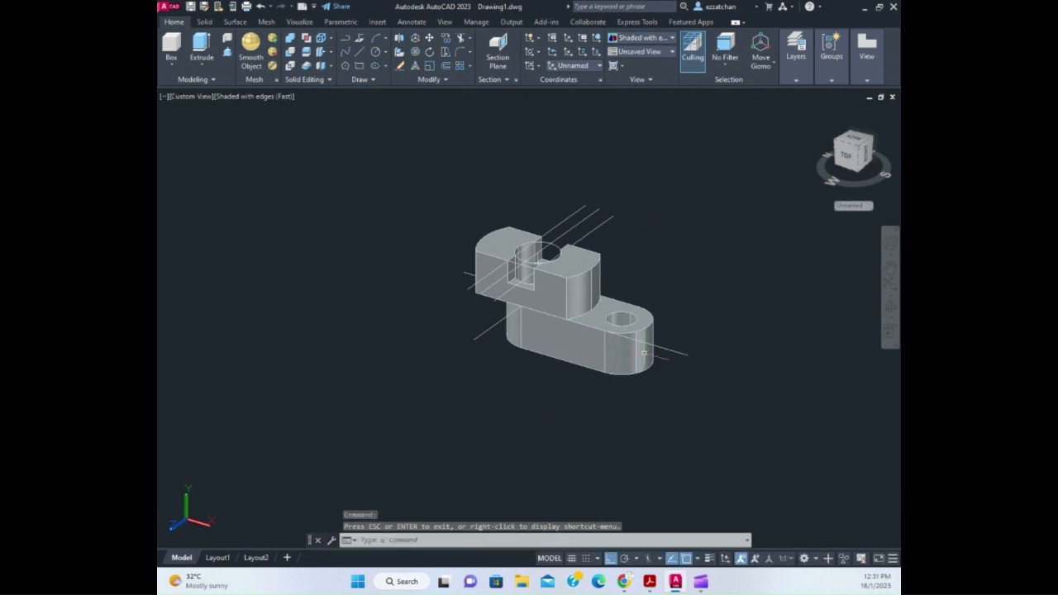
key(Escape)
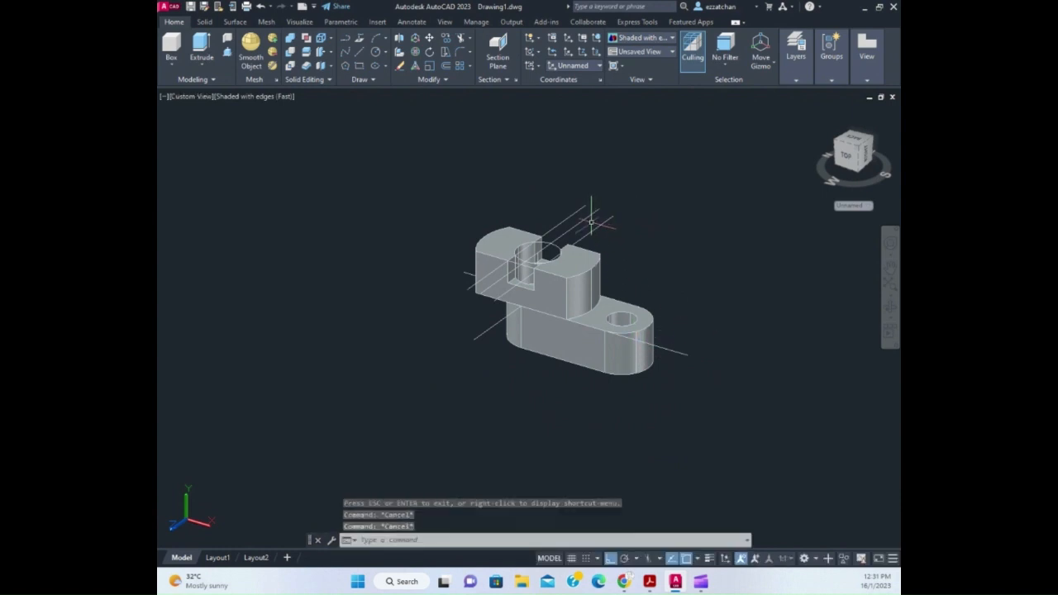
click(592, 230)
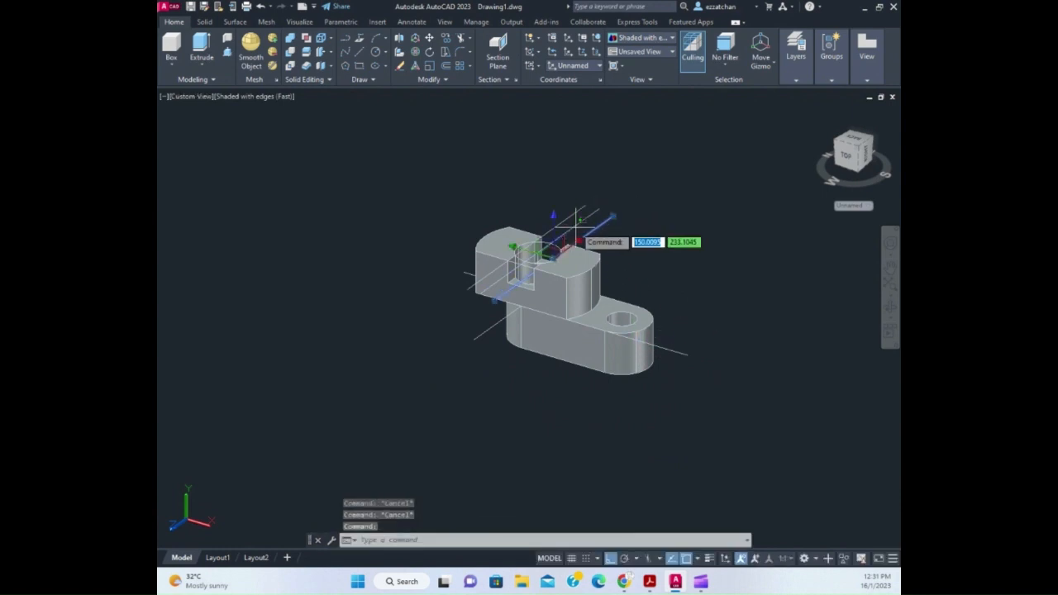
click(570, 229)
click(559, 225)
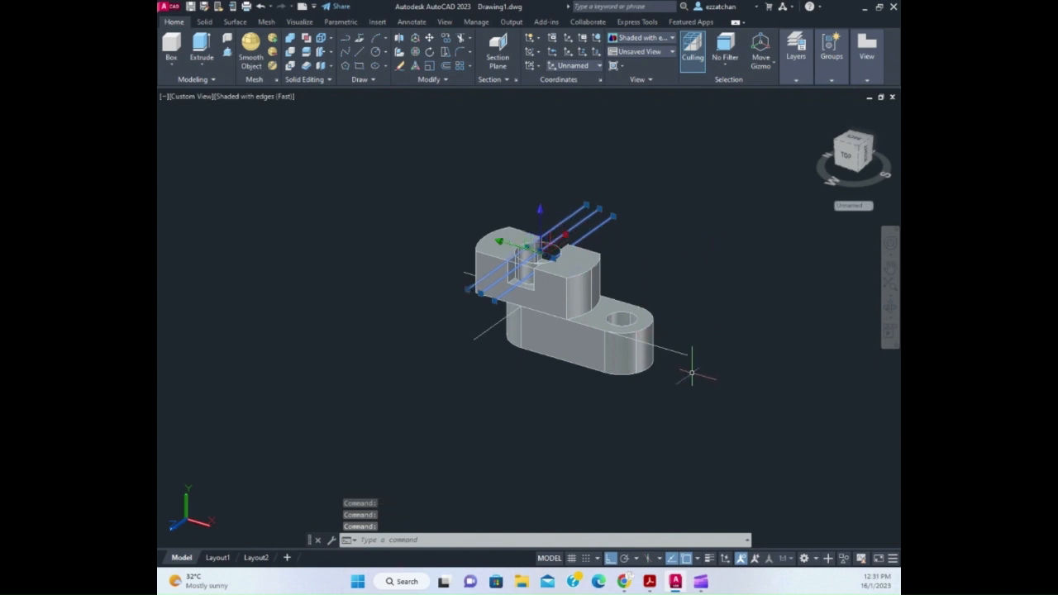
click(482, 333)
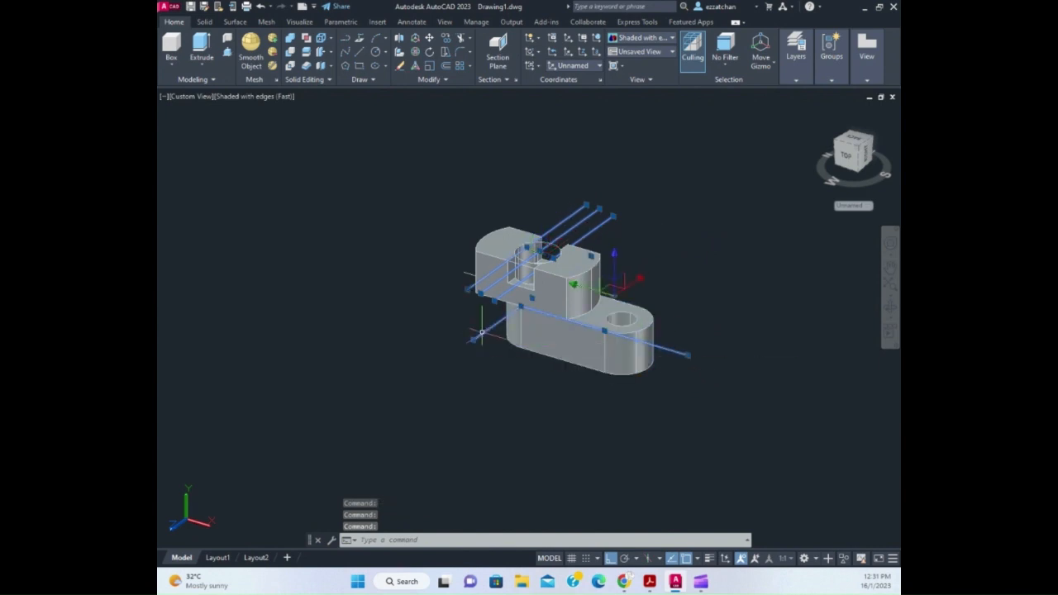
click(481, 277)
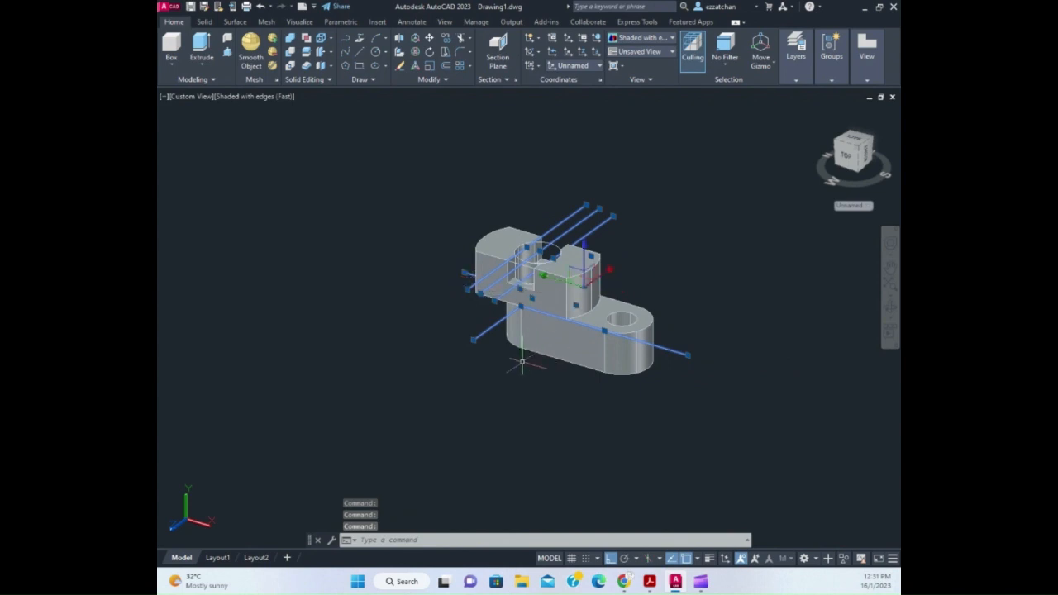
key(Delete)
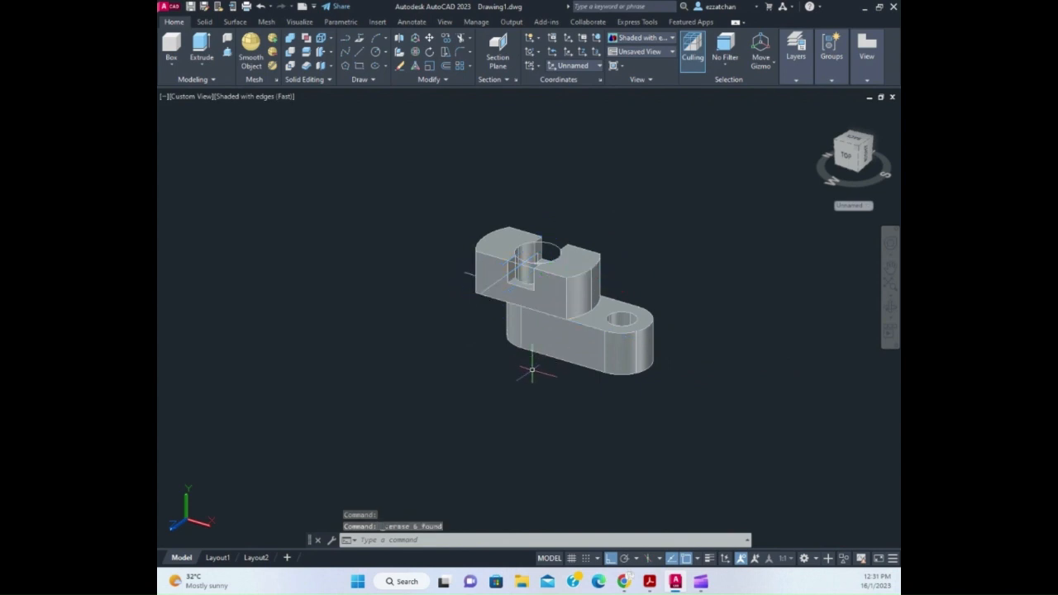
Erase the short leftover construction line protruding from the upper block's side
click(464, 273)
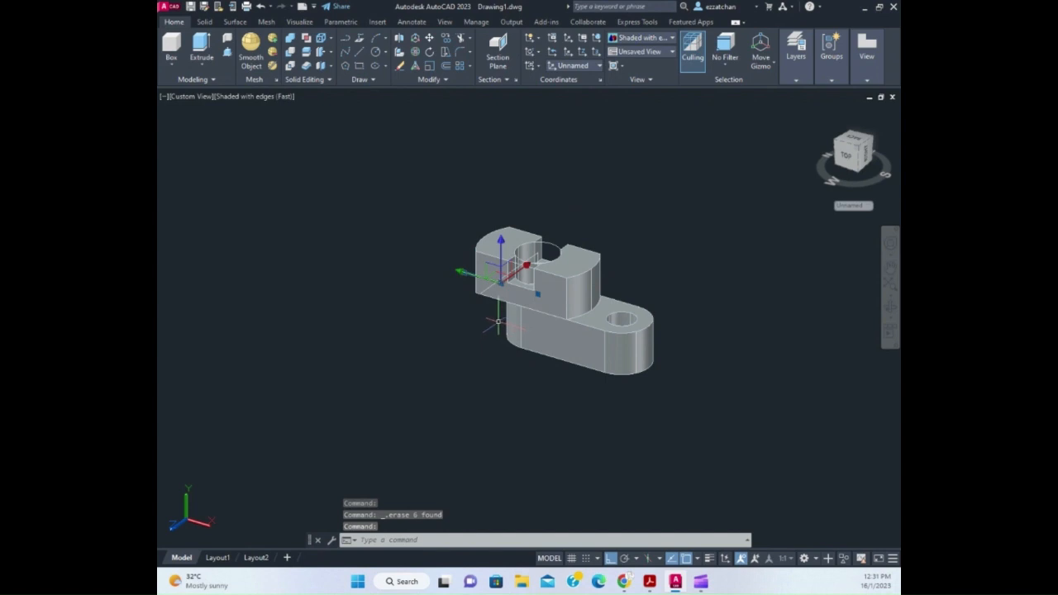
key(Delete)
key(Escape)
key(Escape)
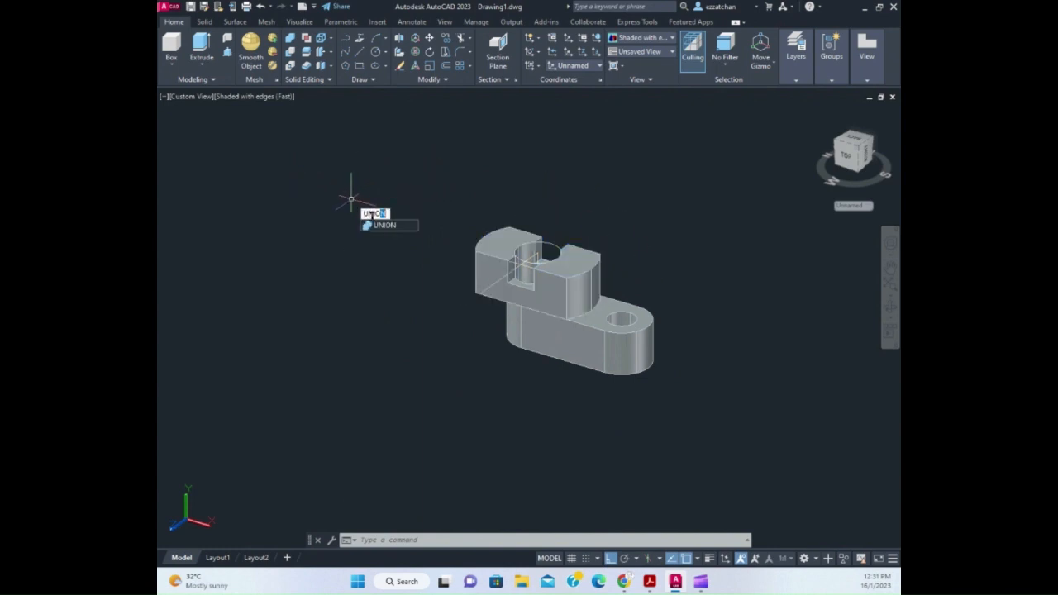
Unite the upper block and the lower arm into one solid with Union
key(Return)
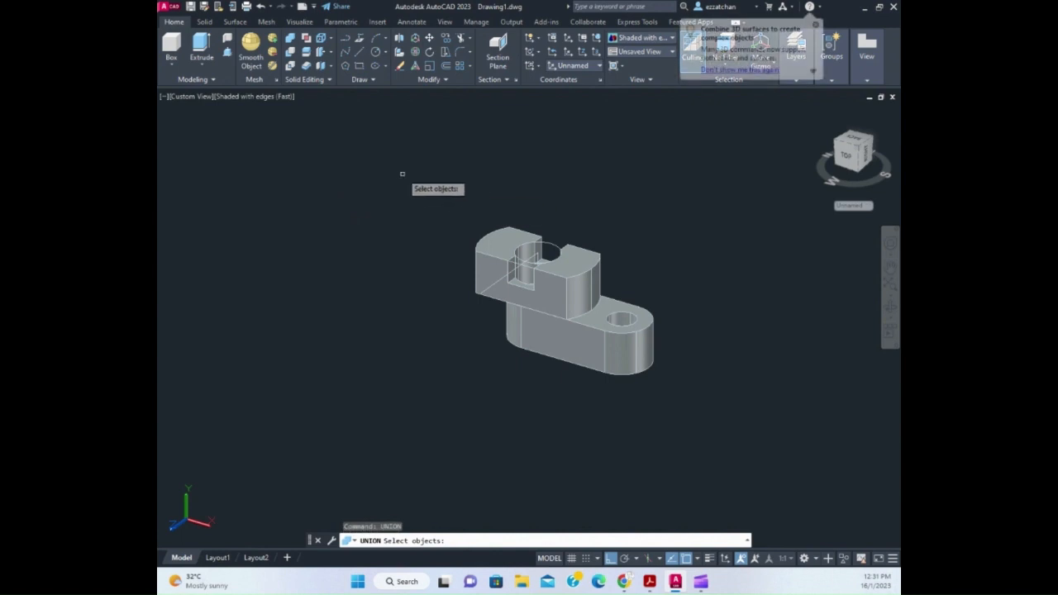
click(404, 176)
click(716, 418)
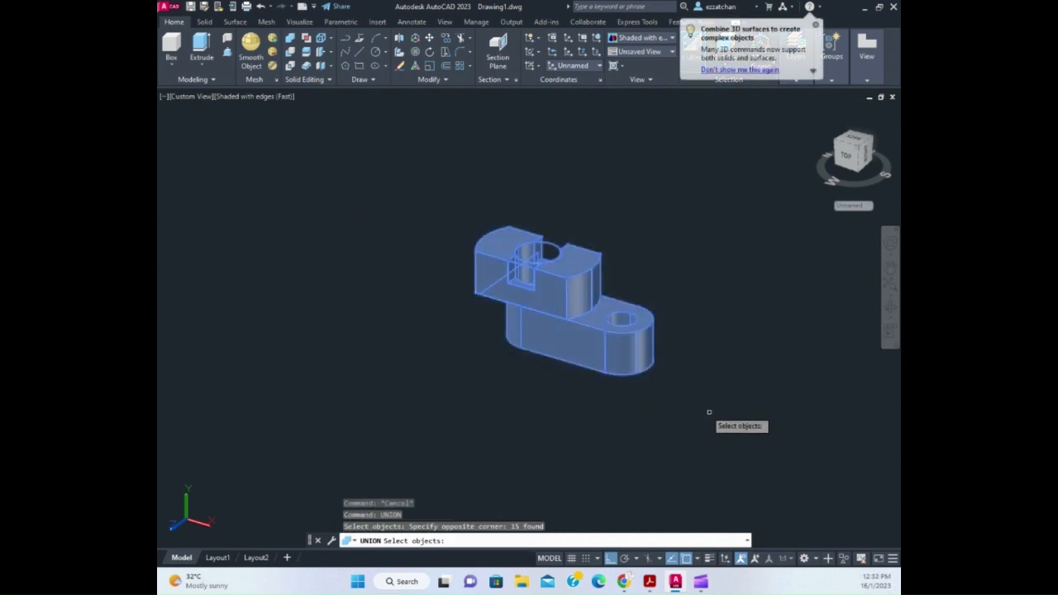
key(Return)
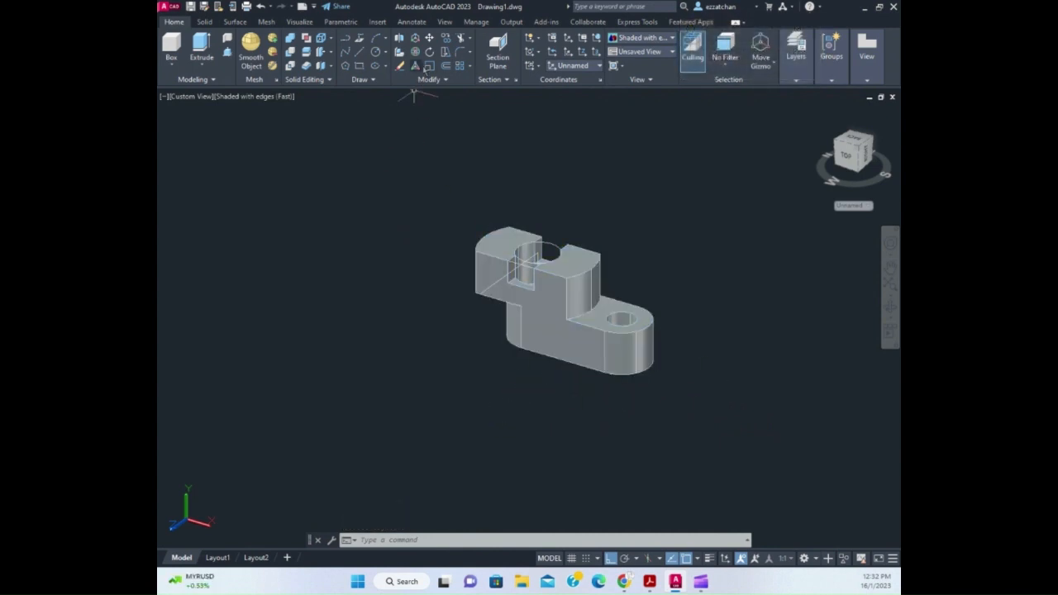
Move the united solid about 148 units along the 0° direction, clear of the remaining construction geometry
click(429, 38)
click(543, 302)
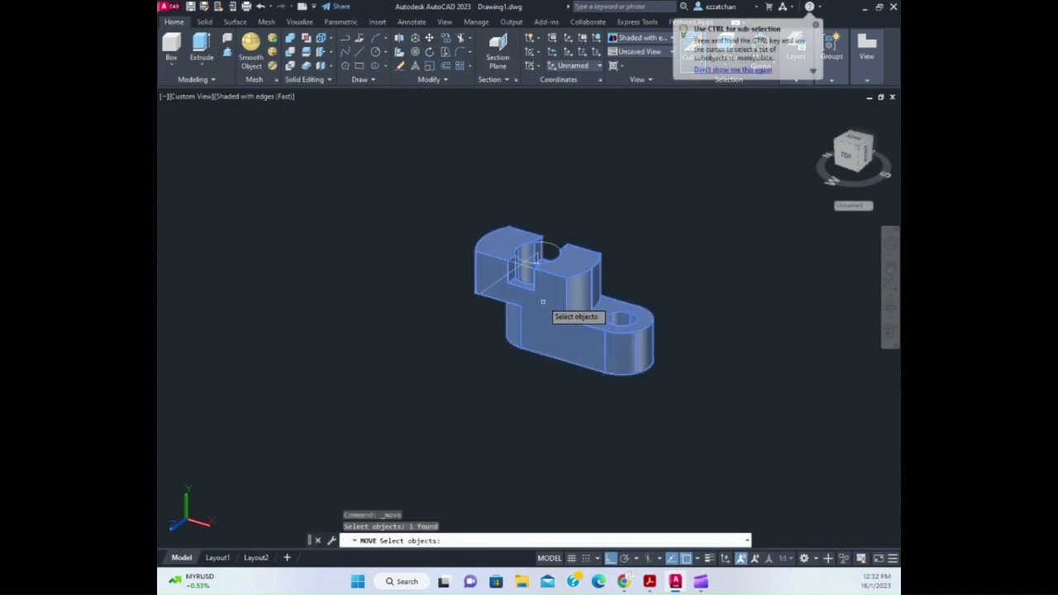
key(Return)
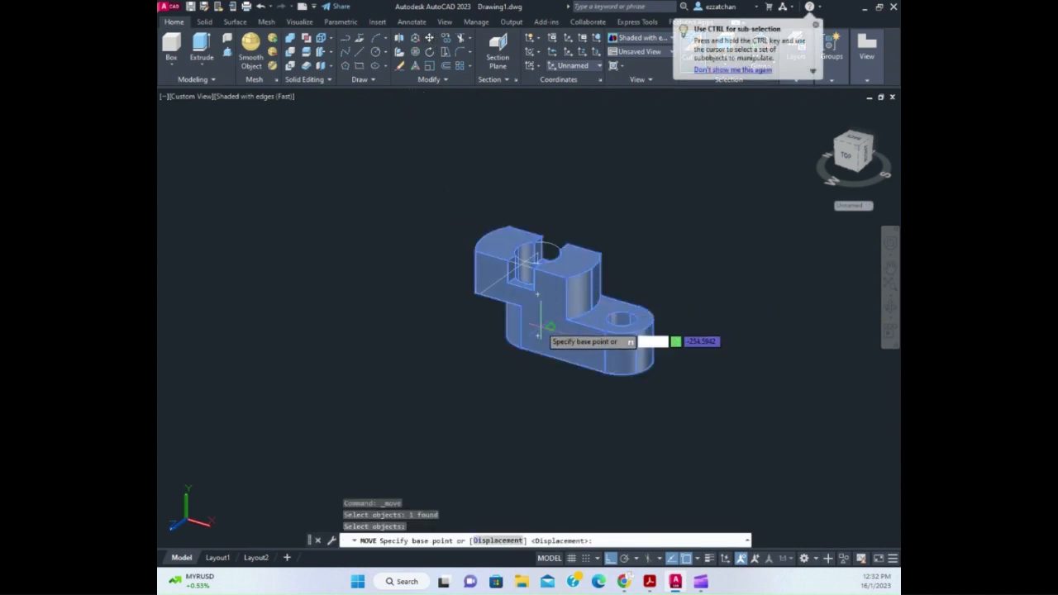
click(537, 336)
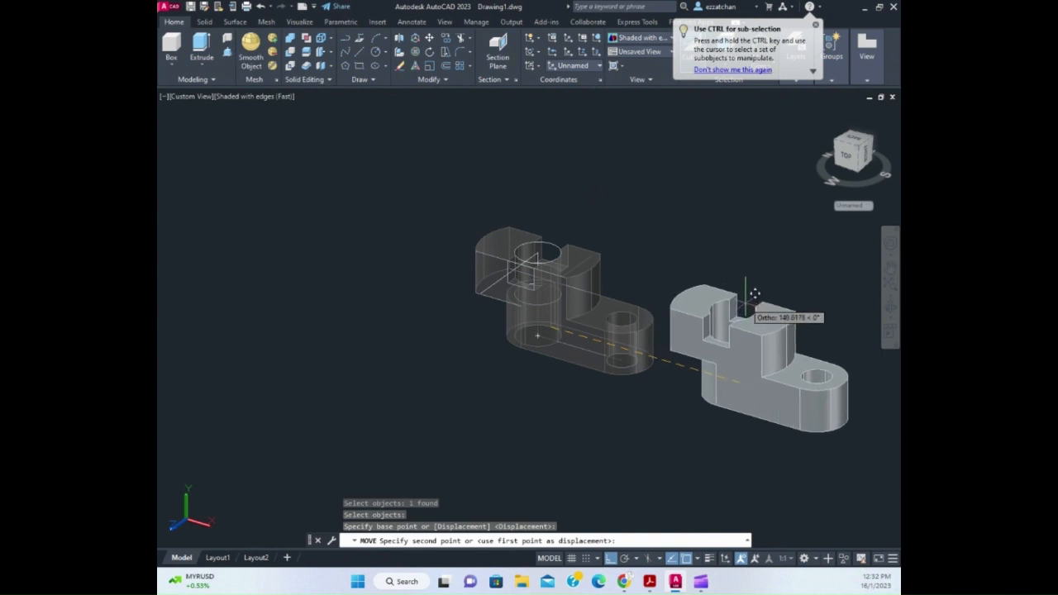
click(746, 304)
key(Return)
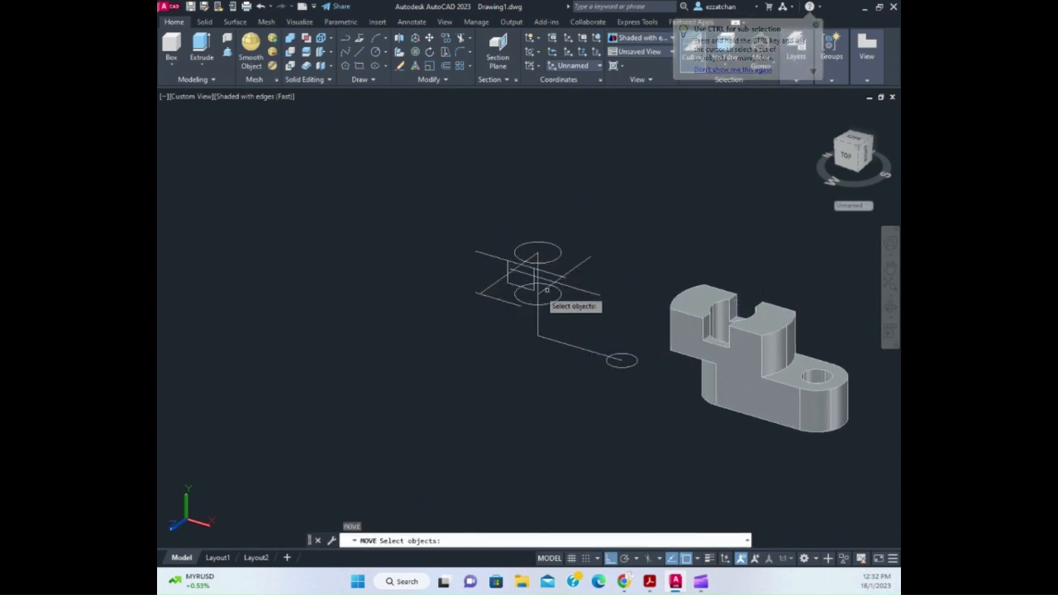
key(Escape)
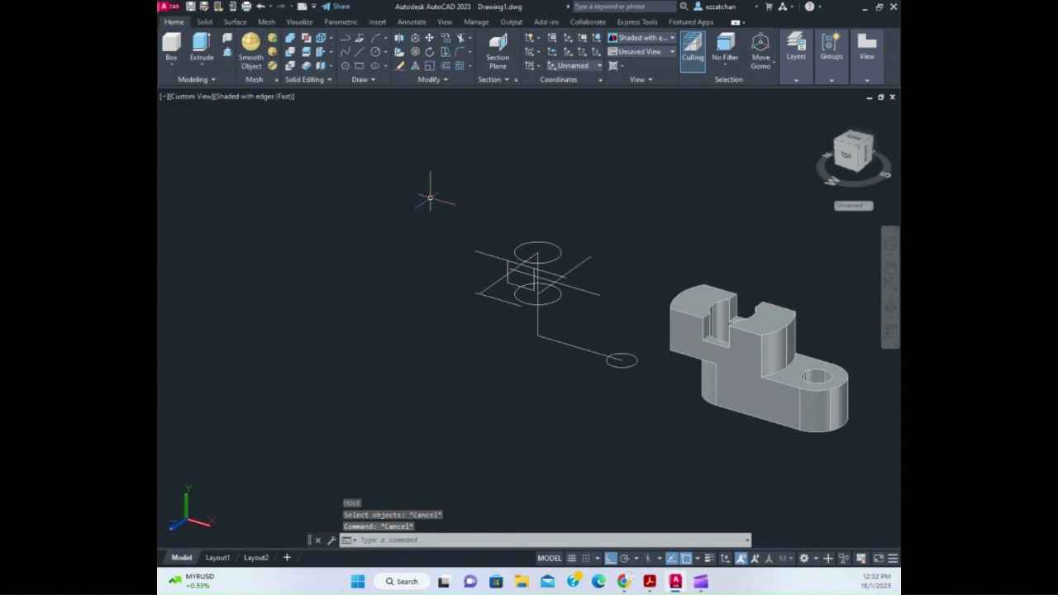
Erase all the construction lines and circles left at the solid's former location
click(424, 190)
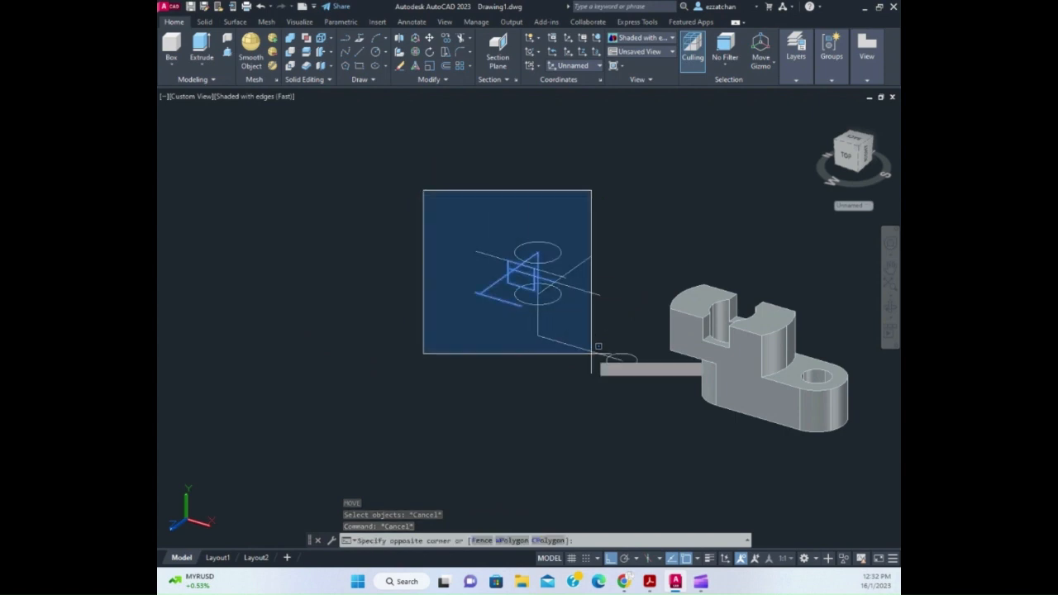
click(654, 420)
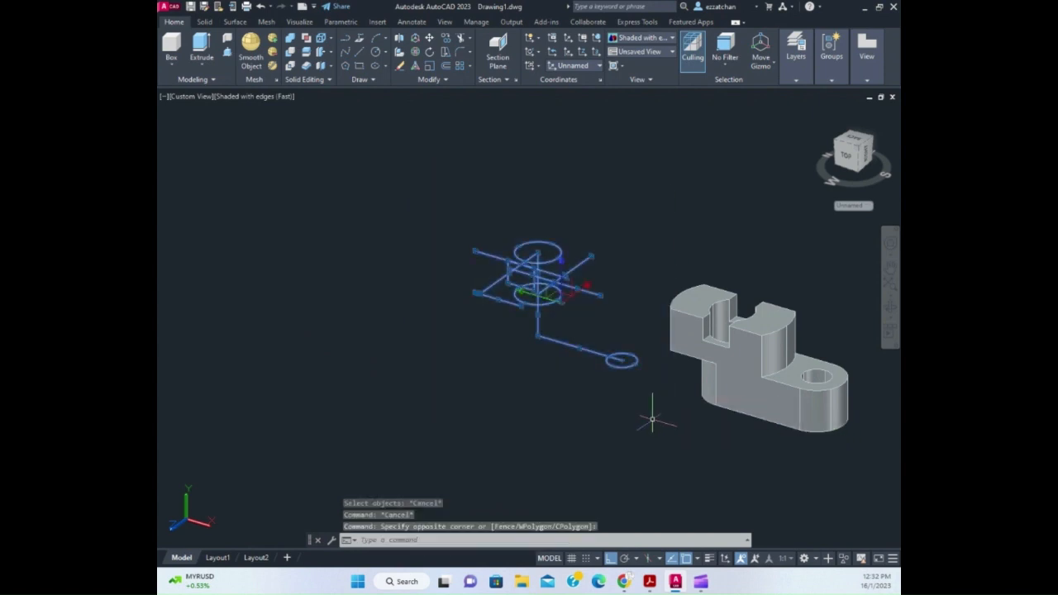
key(Delete)
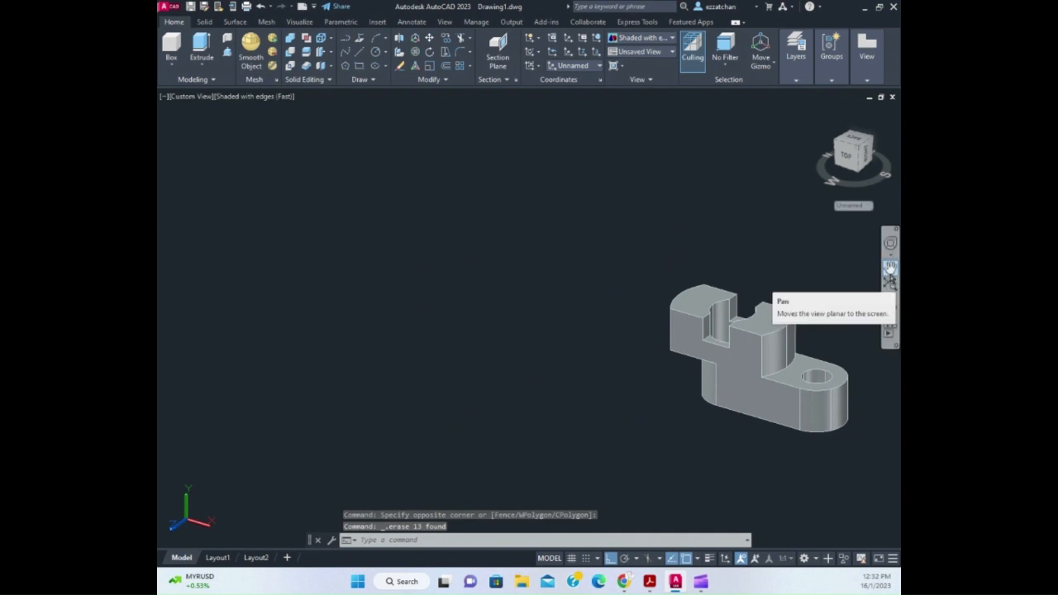
Fit the united part in the view and orbit it slightly to inspect its slot and holes from a lower angle
click(889, 285)
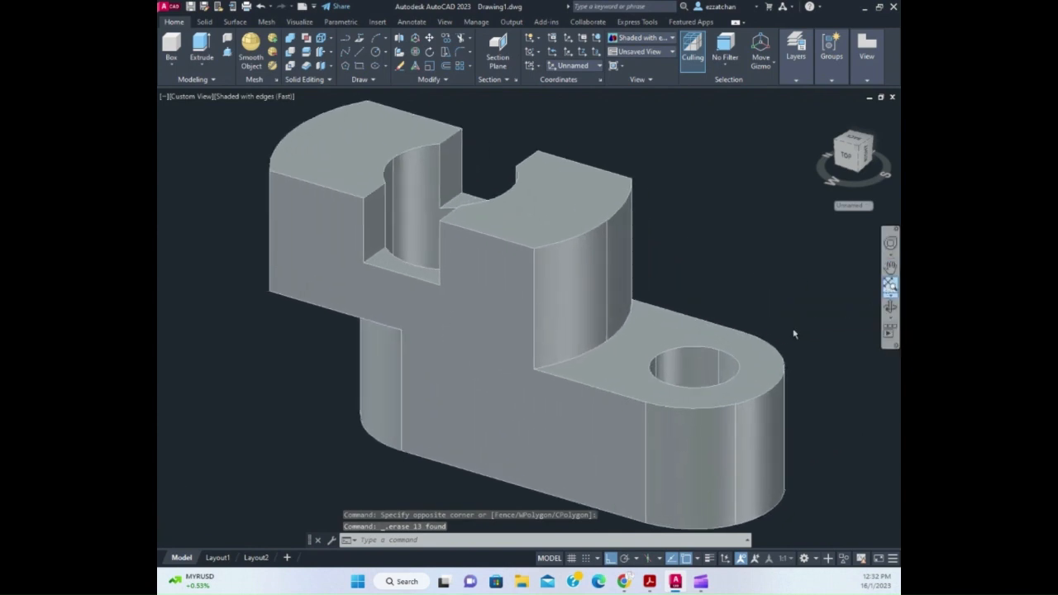
scroll(678, 367, up, 2)
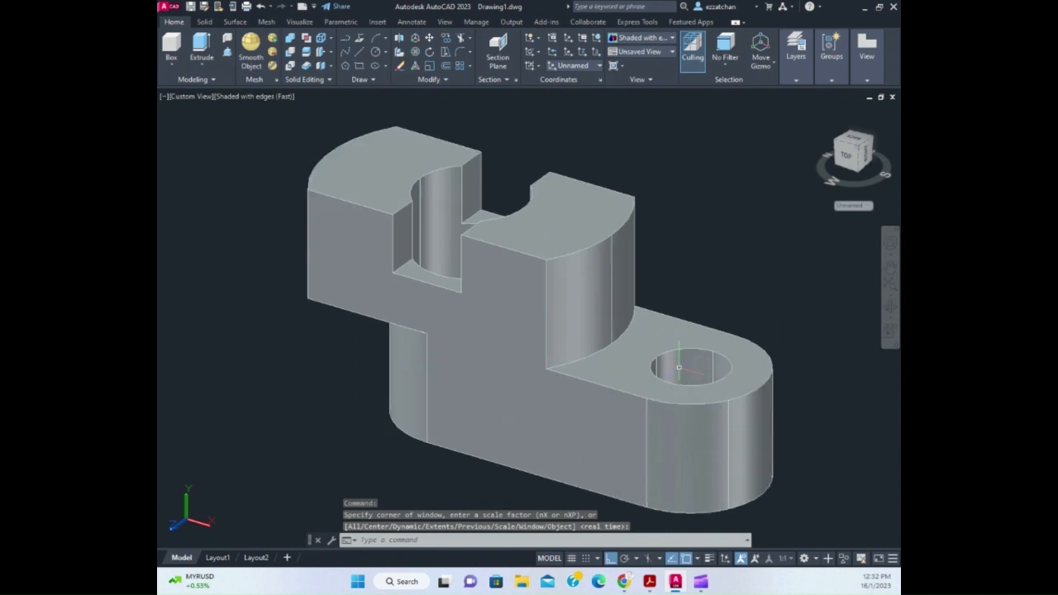
click(679, 367)
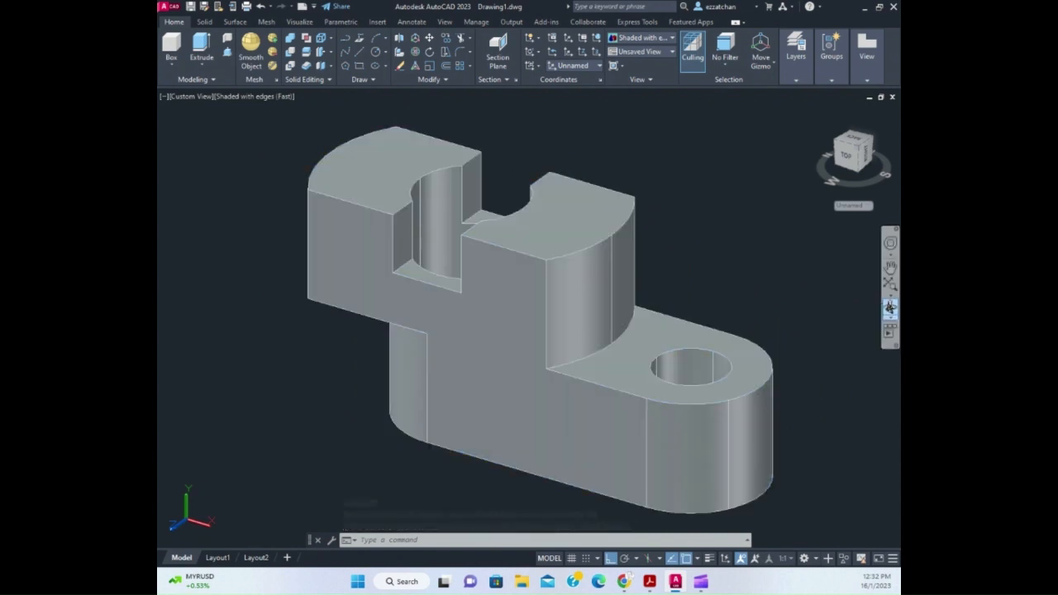
click(890, 307)
drag(661, 365, 650, 344)
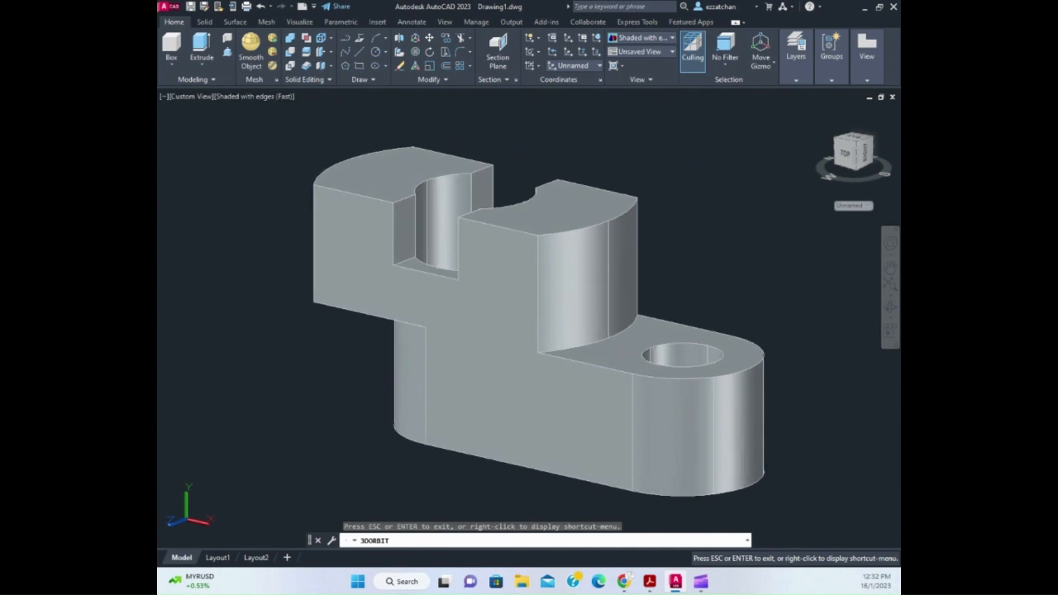